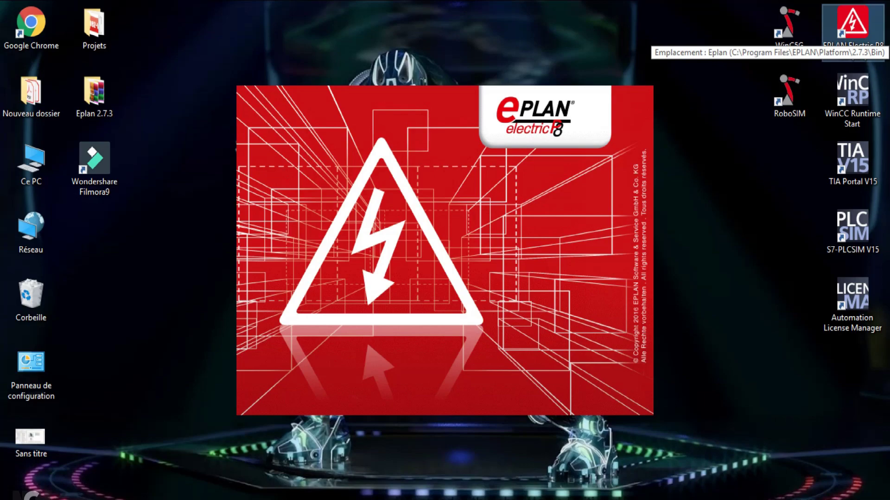
Accept the EPLAN Electric P8 - Ultimate licence and open the photo IMG_20180724_153550137 from the Projets folder
{"action": "left_click", "coordinate": [94, 28]}
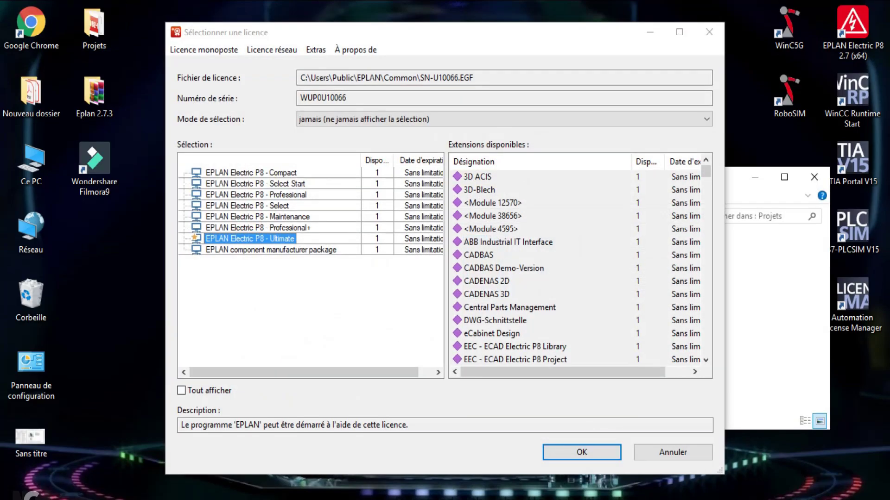
{"action": "key", "text": "Return"}
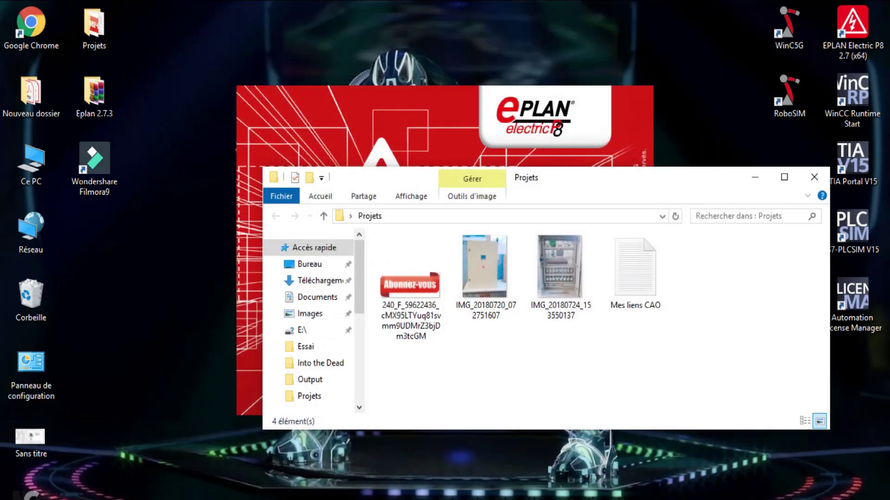
{"action": "double_click", "coordinate": [559, 269]}
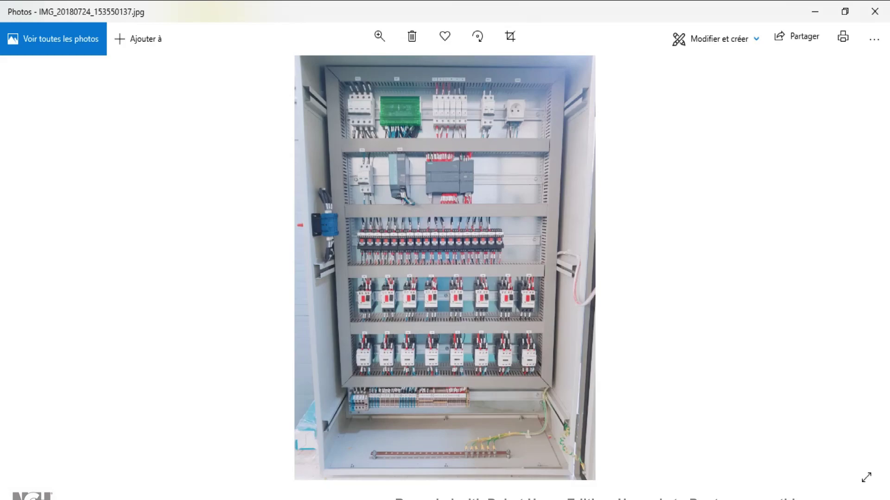
Examine the motor circuit breakers, the relay row and the Siemens power supply and PLC in the open cabinet photo
{"action": "scroll", "coordinate": [563, 285], "scroll_direction": "up", "scroll_amount": 8}
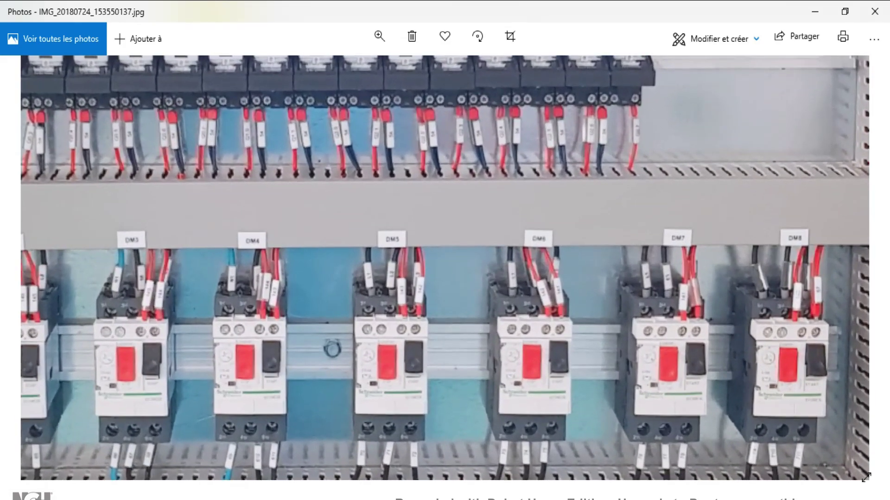
{"action": "left_click_drag", "start_coordinate": [538, 241], "coordinate": [557, 267]}
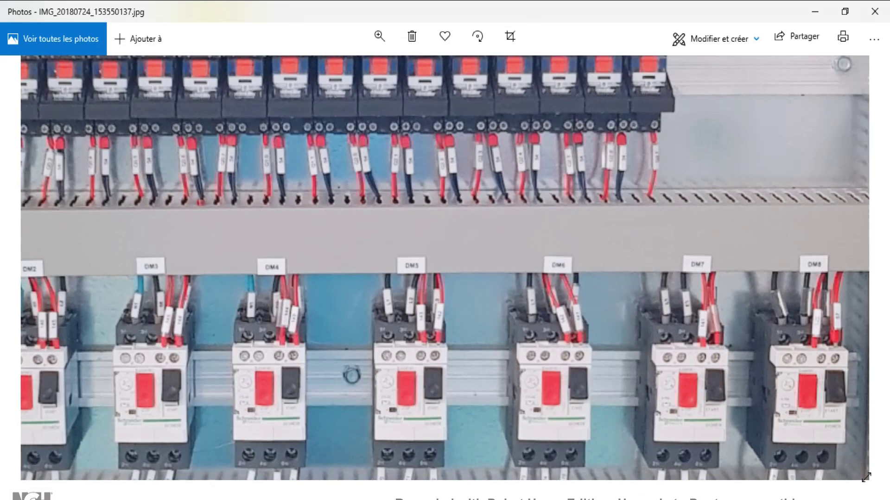
{"action": "scroll", "coordinate": [445, 268], "scroll_direction": "down", "scroll_amount": 8}
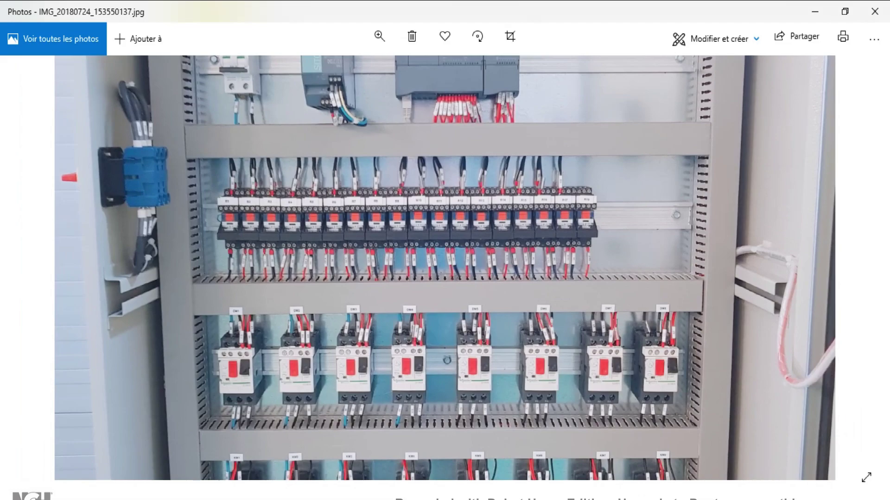
{"action": "scroll", "coordinate": [445, 268], "scroll_direction": "down", "scroll_amount": 3}
{"action": "scroll", "coordinate": [445, 268], "scroll_direction": "up", "scroll_amount": 5}
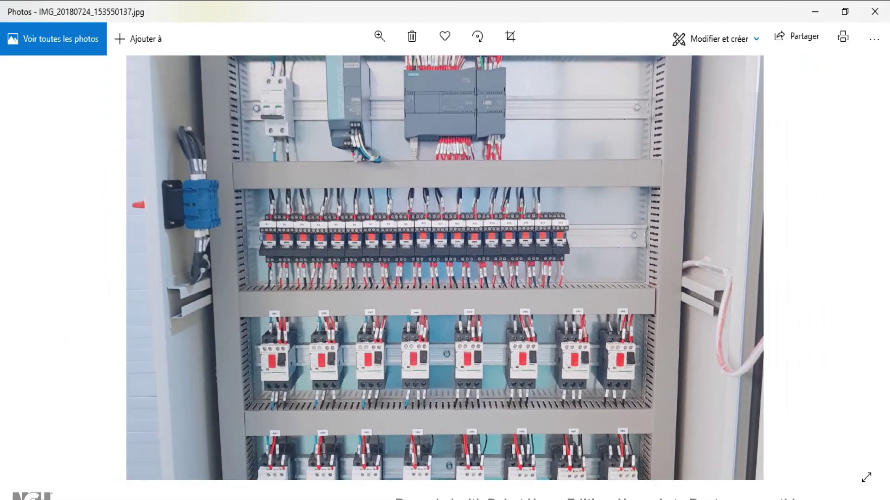
{"action": "scroll", "coordinate": [445, 268], "scroll_direction": "down", "scroll_amount": 3}
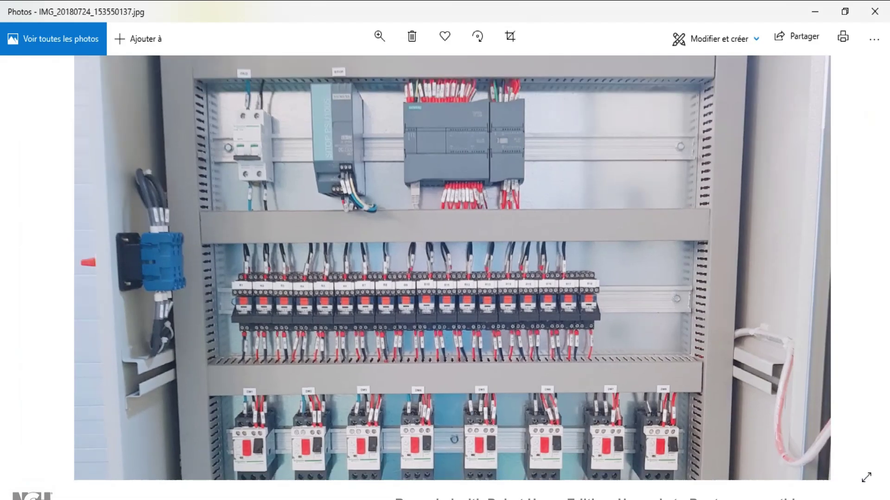
{"action": "scroll", "coordinate": [478, 206], "scroll_direction": "up", "scroll_amount": 4}
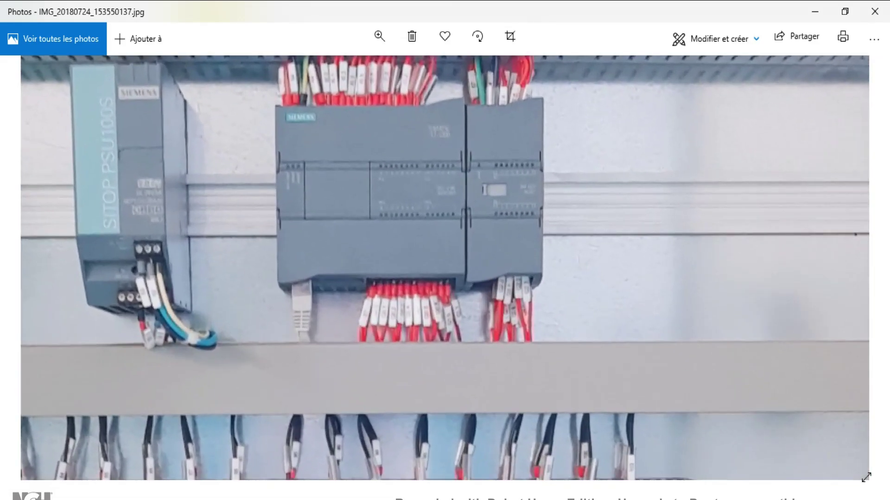
{"action": "scroll", "coordinate": [444, 268], "scroll_direction": "down", "scroll_amount": 4}
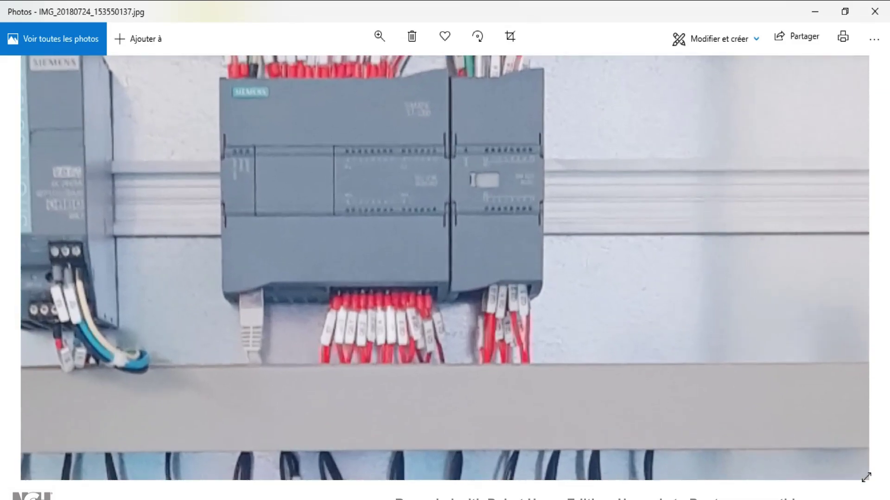
{"action": "scroll", "coordinate": [445, 268], "scroll_direction": "down", "scroll_amount": 2}
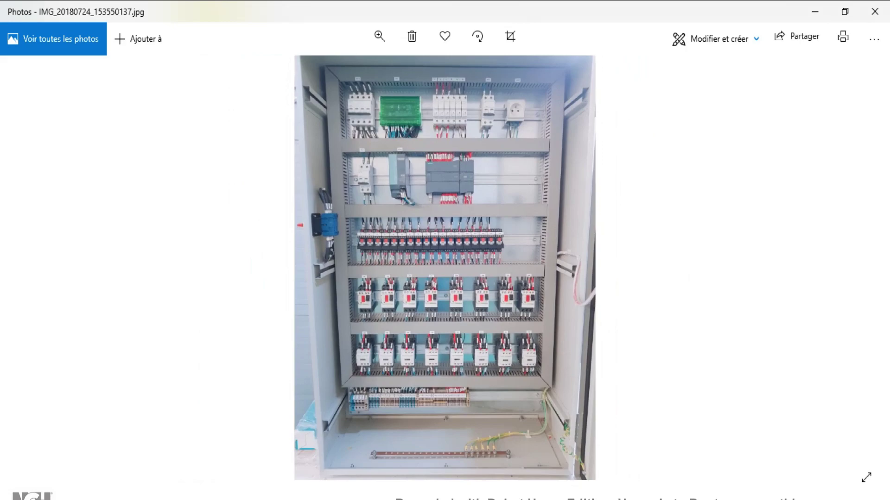
Switch to the photo IMG_20180720_072751607 and examine the HMI panel and emergency stop button on the cabinet door
{"action": "scroll", "coordinate": [445, 268], "scroll_direction": "down", "scroll_amount": 1}
{"action": "scroll", "coordinate": [444, 283], "scroll_direction": "down", "scroll_amount": 1}
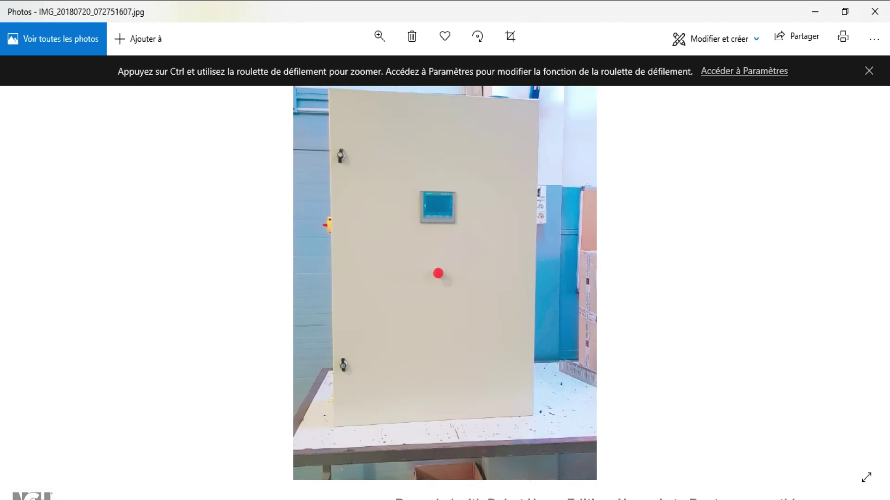
{"action": "scroll", "coordinate": [450, 230], "scroll_direction": "up", "scroll_amount": 4, "text": "ctrl"}
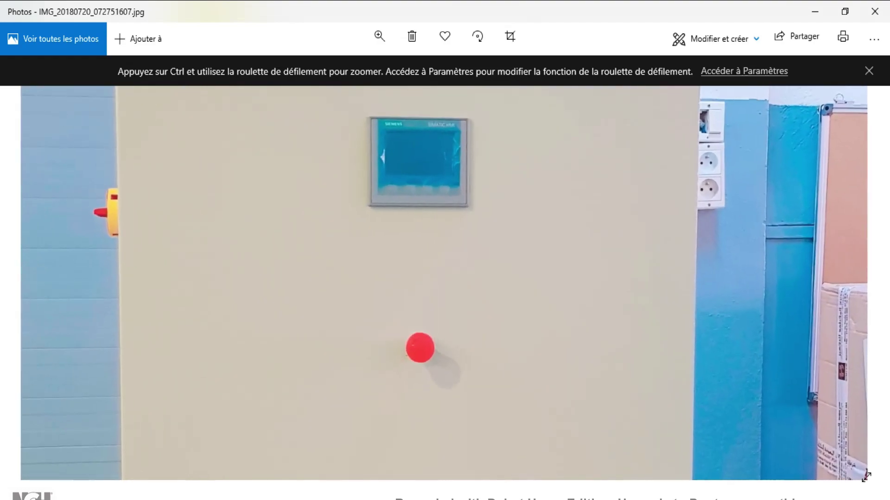
{"action": "scroll", "coordinate": [445, 283], "scroll_direction": "up", "scroll_amount": 3, "text": "ctrl"}
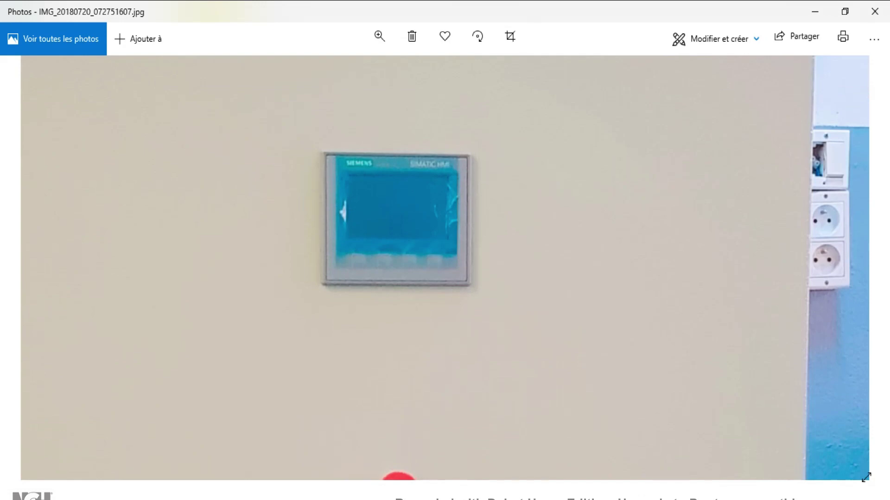
{"action": "scroll", "coordinate": [445, 268], "scroll_direction": "down", "scroll_amount": 3, "text": "ctrl"}
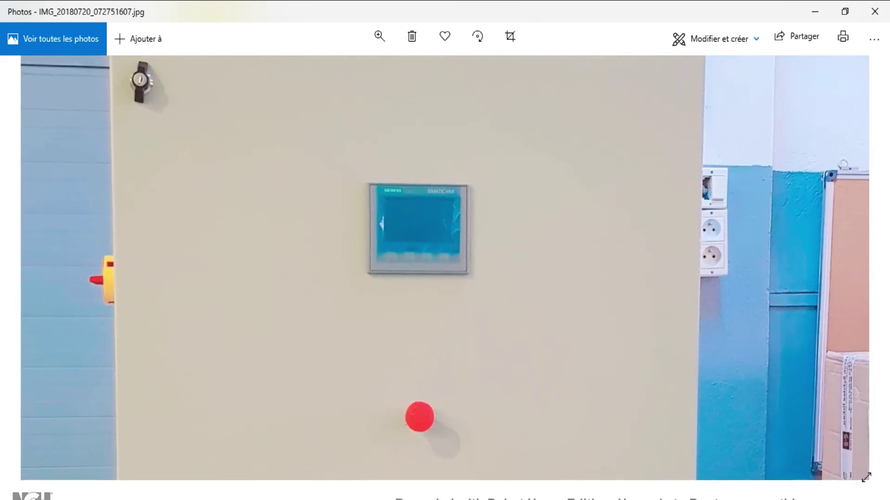
{"action": "scroll", "coordinate": [445, 267], "scroll_direction": "down", "scroll_amount": 3, "text": "ctrl"}
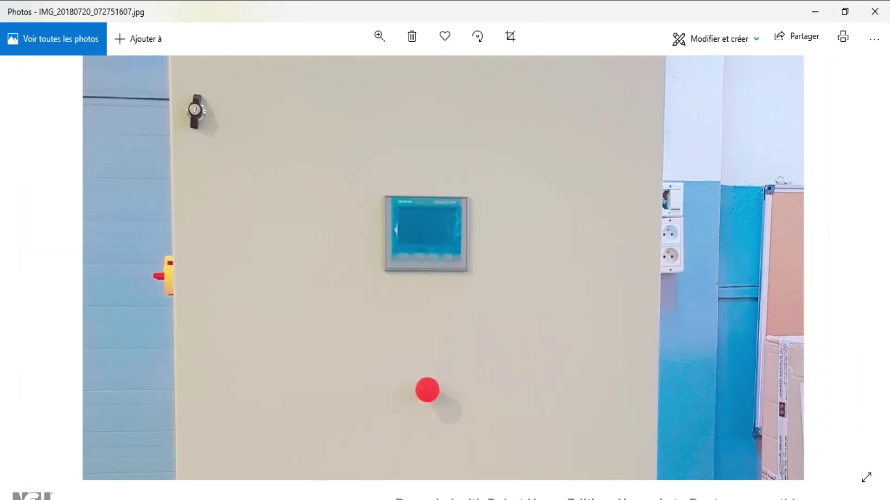
{"action": "scroll", "coordinate": [444, 268], "scroll_direction": "down", "scroll_amount": 4, "text": "ctrl"}
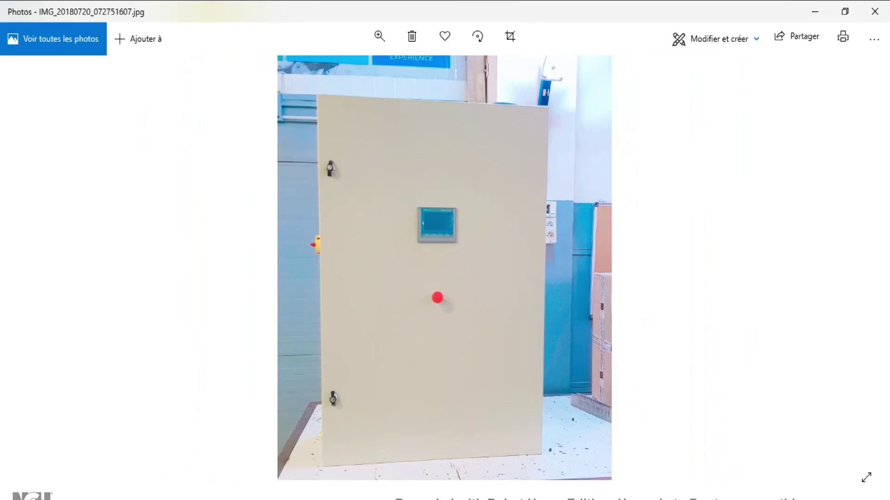
Switch to EPLAN Electric P8, start a new project and name it Essai
{"action": "left_click", "coordinate": [529, 499]}
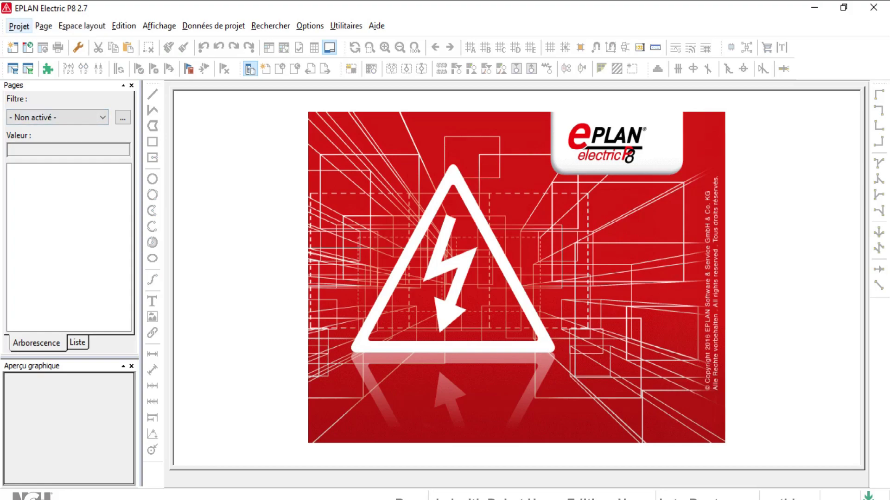
{"action": "left_click", "coordinate": [19, 25]}
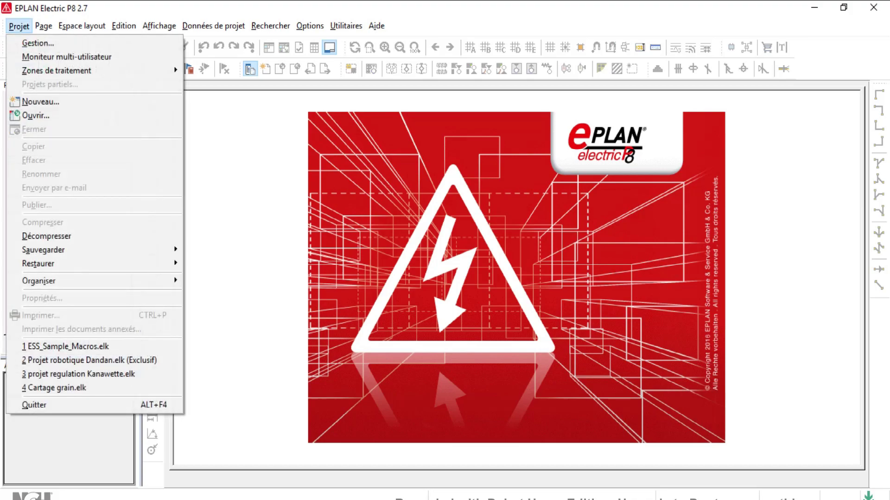
{"action": "left_click", "coordinate": [41, 102]}
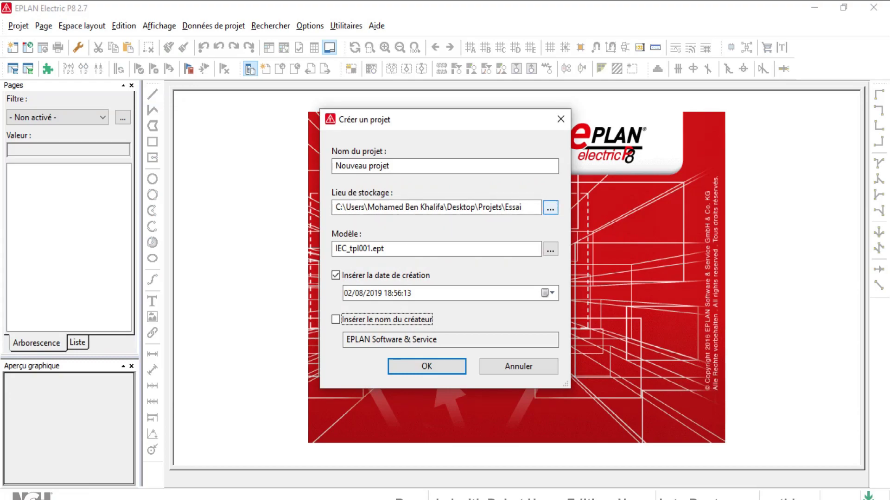
{"action": "left_click", "coordinate": [390, 166]}
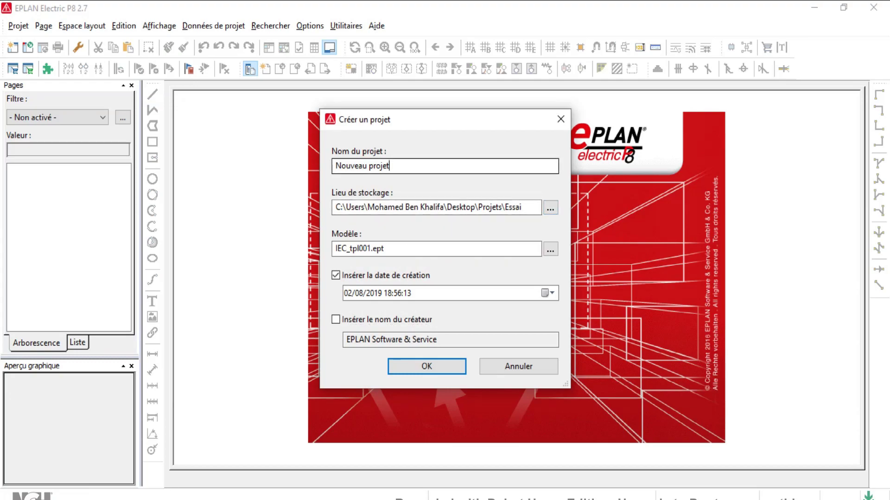
{"action": "key", "text": "ctrl+shift+Left"}
{"action": "key", "text": "ctrl+shift+Left"}
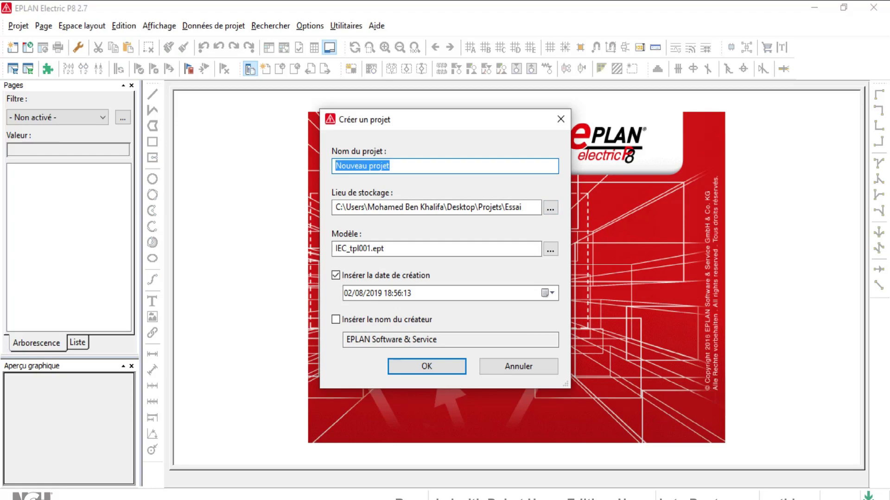
{"action": "type", "text": "Essai"}
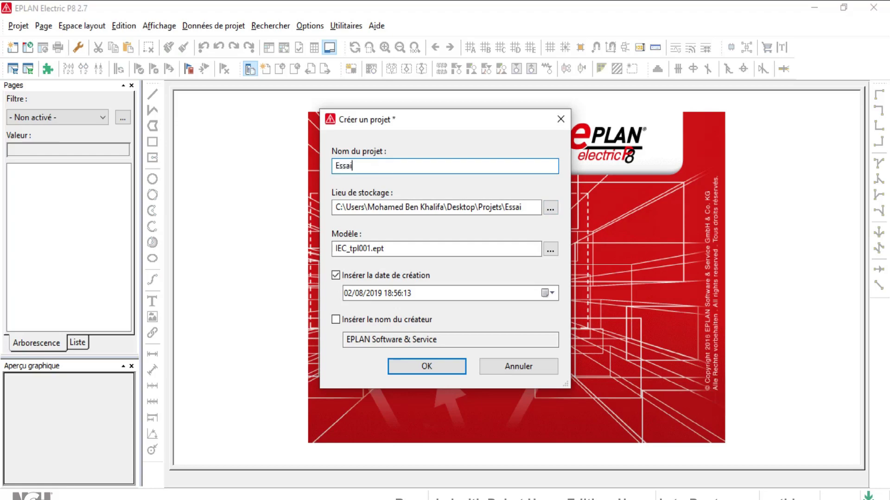
Create a folder named Essai inside the desktop's Projets folder and choose it as the project's storage location
{"action": "left_click", "coordinate": [550, 208]}
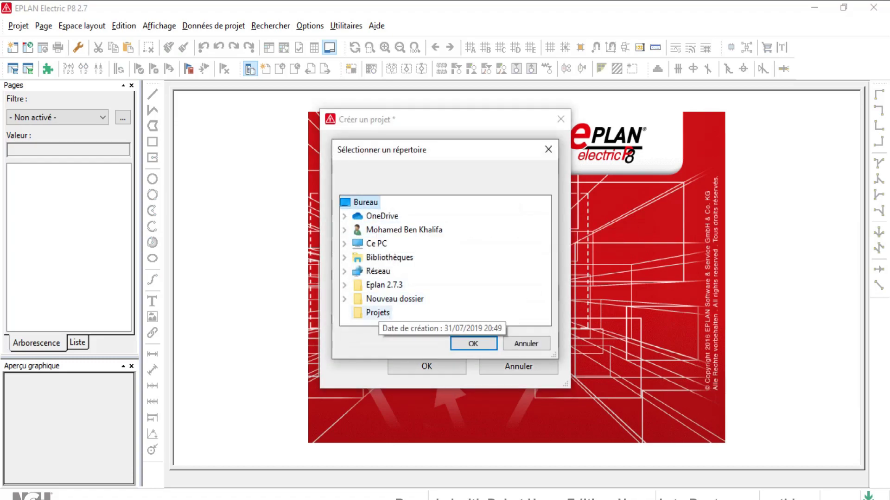
{"action": "left_click", "coordinate": [378, 313]}
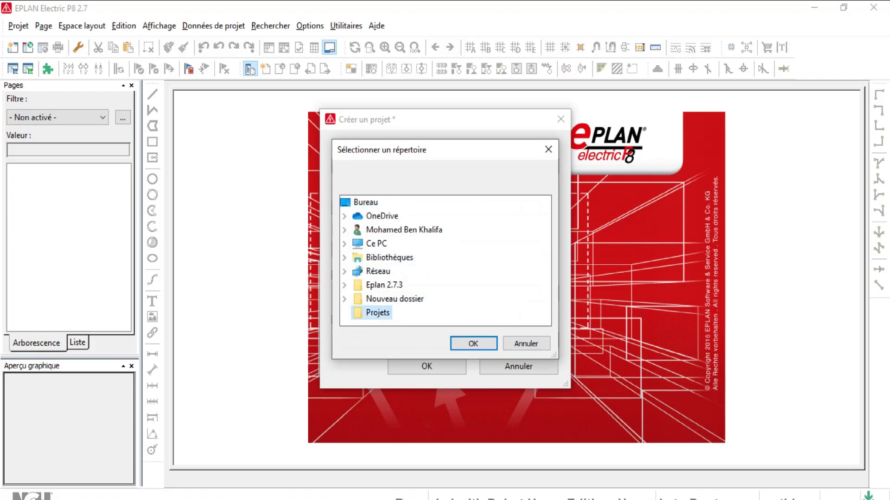
{"action": "right_click", "coordinate": [399, 313]}
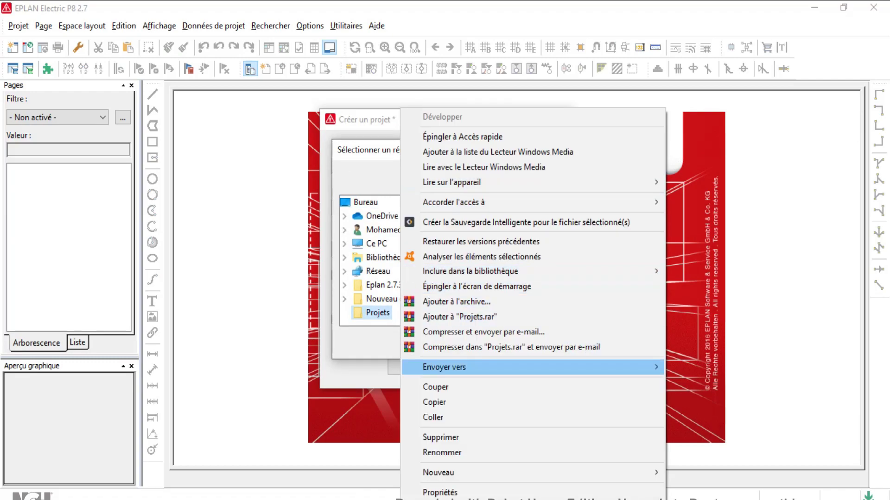
{"action": "mouse_move", "coordinate": [445, 367]}
{"action": "mouse_move", "coordinate": [443, 472]}
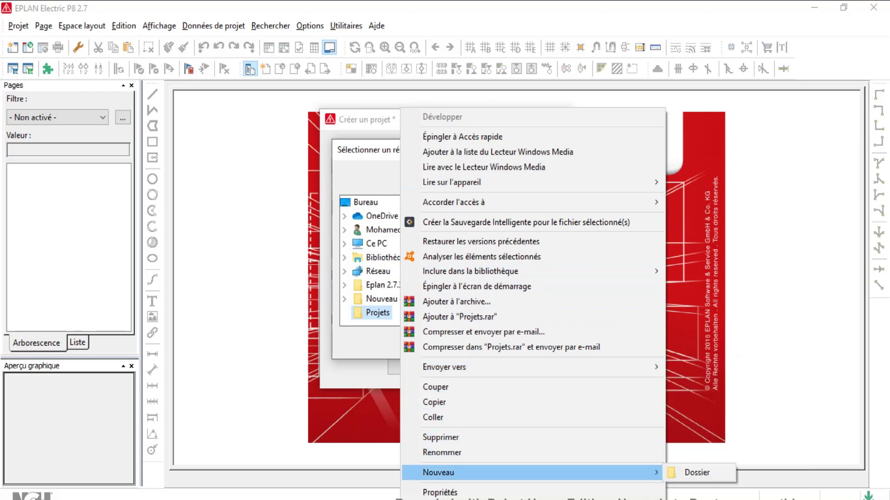
{"action": "left_click", "coordinate": [697, 473]}
{"action": "type", "text": "Essai"}
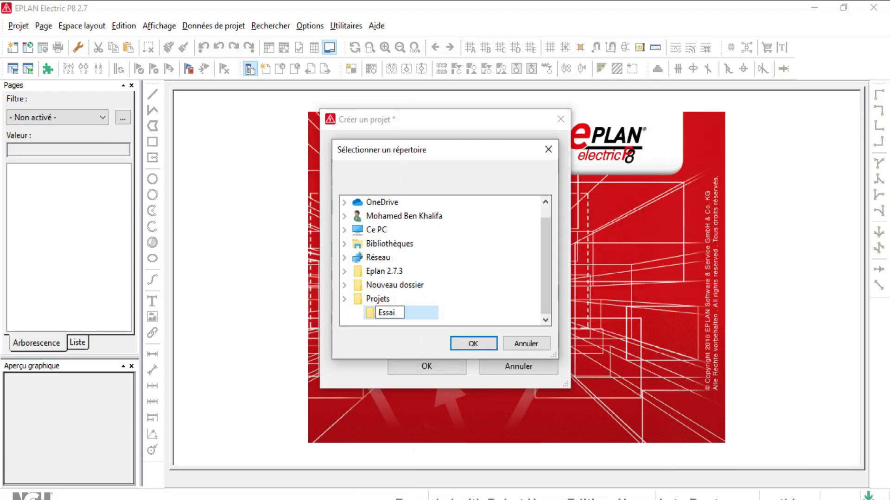
{"action": "key", "text": "Return"}
{"action": "key", "text": "Return"}
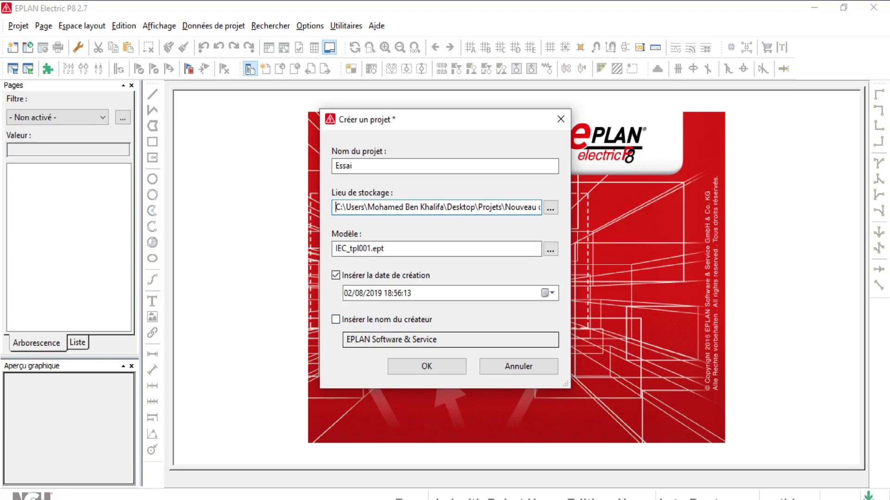
Choose IEC_tpl001.ept as the project template
{"action": "left_click", "coordinate": [550, 249]}
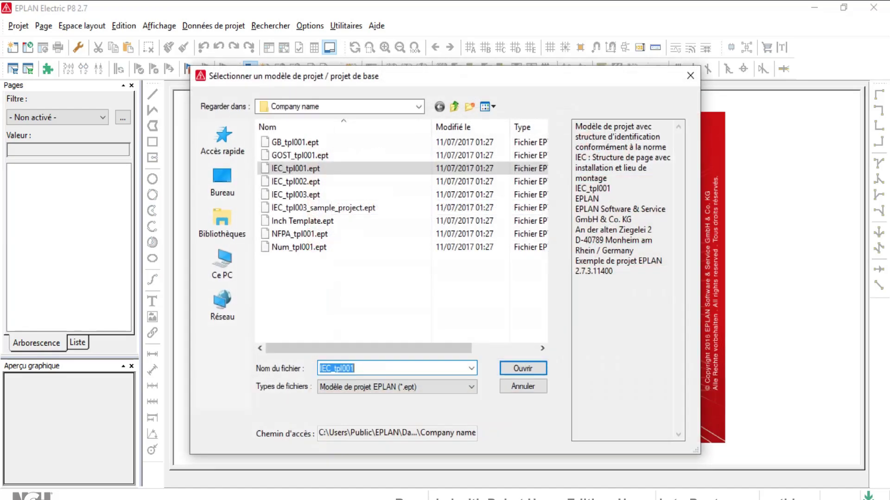
{"action": "mouse_move", "coordinate": [423, 79]}
{"action": "left_mouse_down"}
{"action": "mouse_move", "coordinate": [444, 118]}
{"action": "mouse_move", "coordinate": [445, 257]}
{"action": "mouse_move", "coordinate": [389, 88]}
{"action": "mouse_move", "coordinate": [421, 92]}
{"action": "left_mouse_up"}
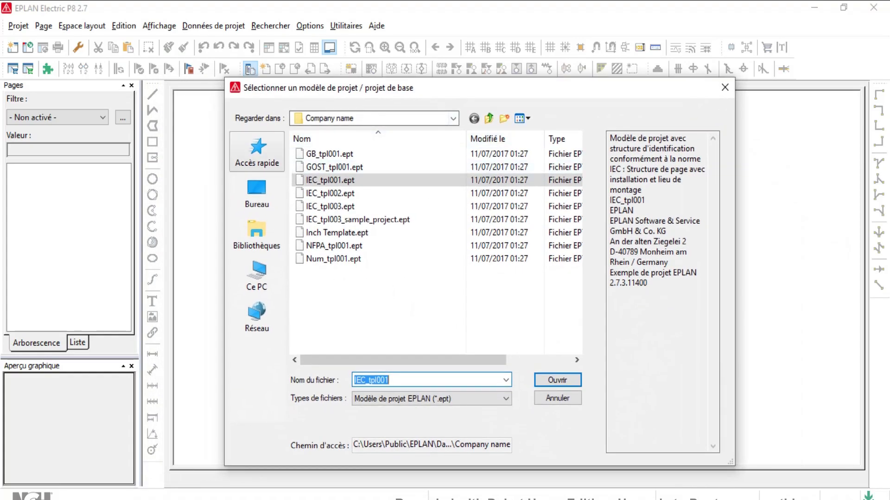
{"action": "left_click", "coordinate": [312, 182]}
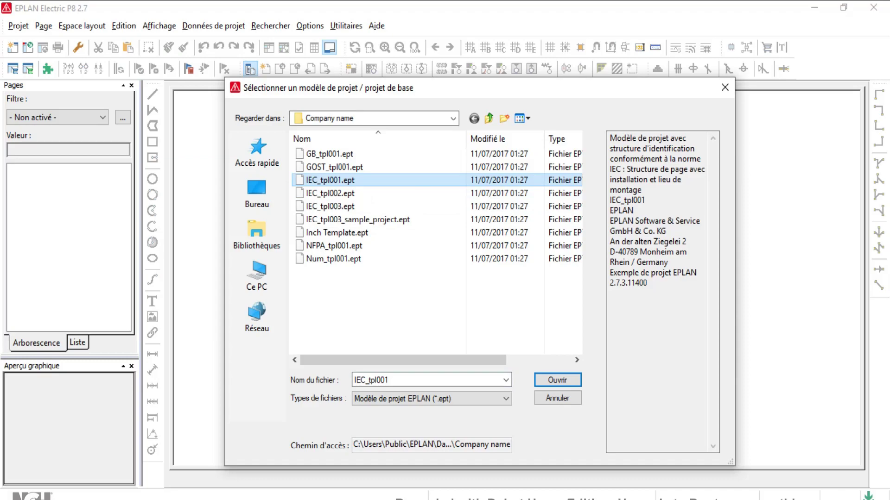
{"action": "left_click", "coordinate": [557, 380]}
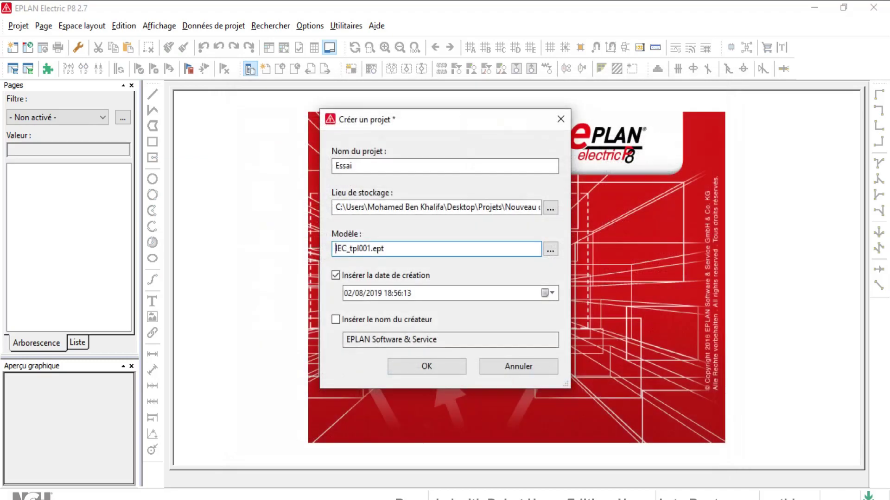
Refresh the creation date by turning its insertion off and on again, and create the project
{"action": "left_click", "coordinate": [335, 275]}
{"action": "left_click", "coordinate": [336, 276]}
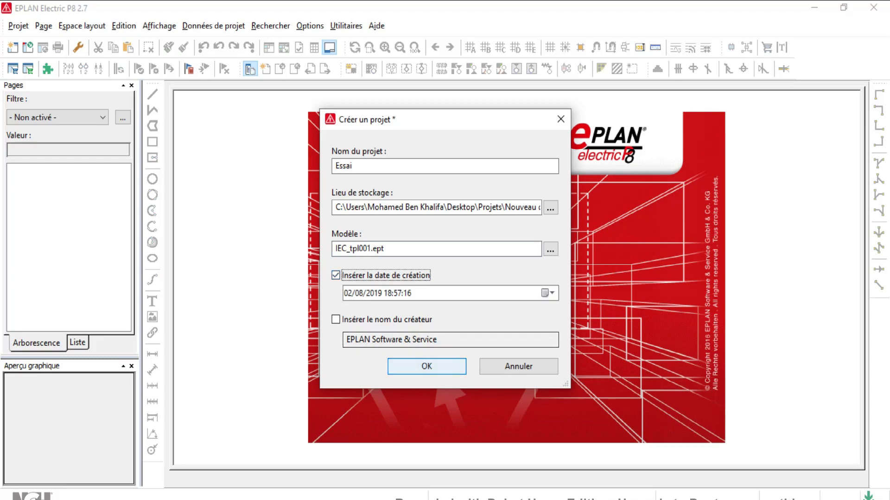
{"action": "key", "text": "Return"}
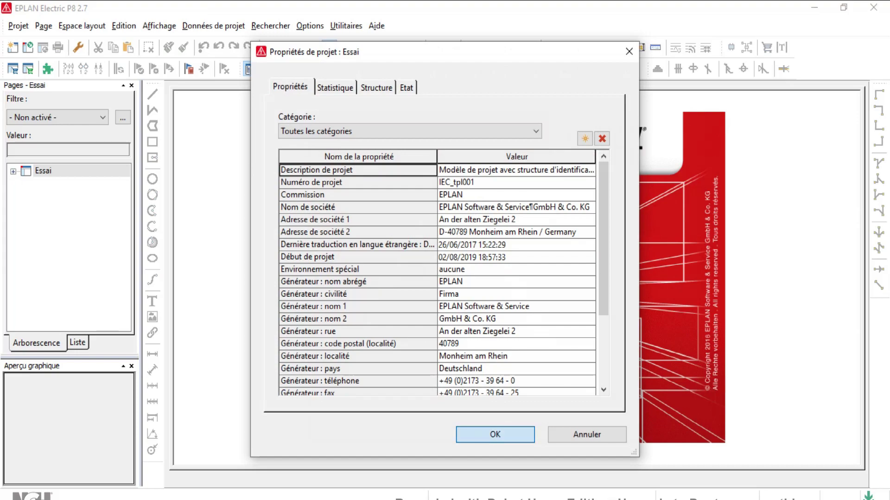
Confirm the project properties and open the Pages settings under Gestion for the Essai project
{"action": "left_click", "coordinate": [495, 435]}
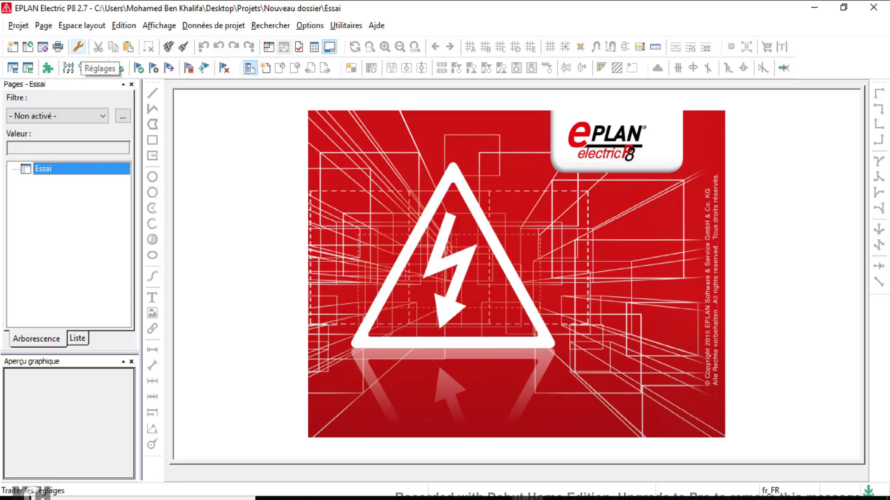
{"action": "left_click", "coordinate": [78, 47]}
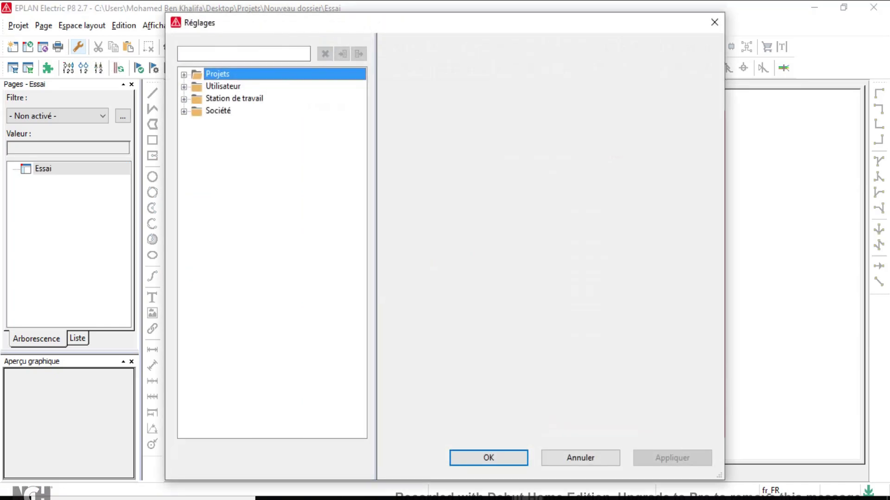
{"action": "key", "text": "Right"}
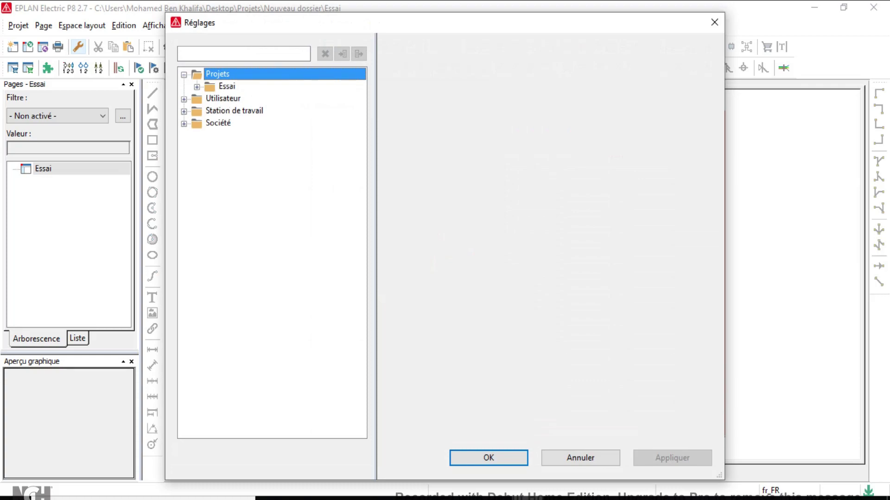
{"action": "left_click", "coordinate": [197, 87]}
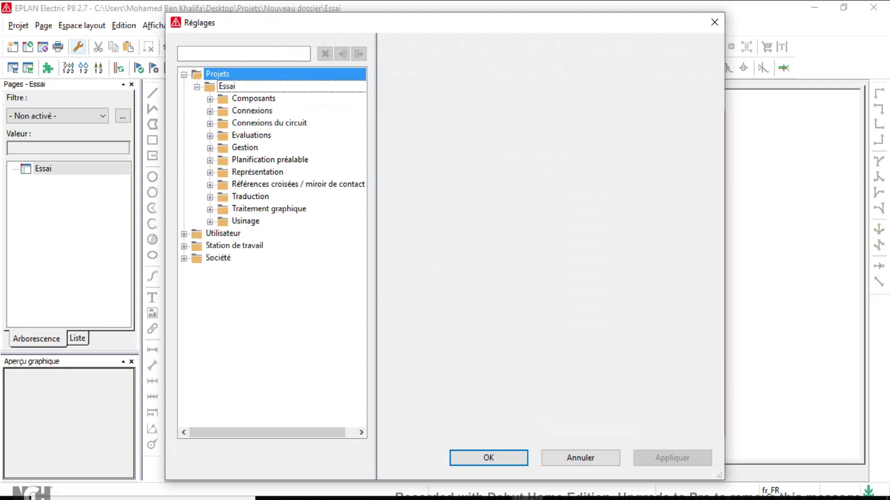
{"action": "left_click", "coordinate": [245, 148]}
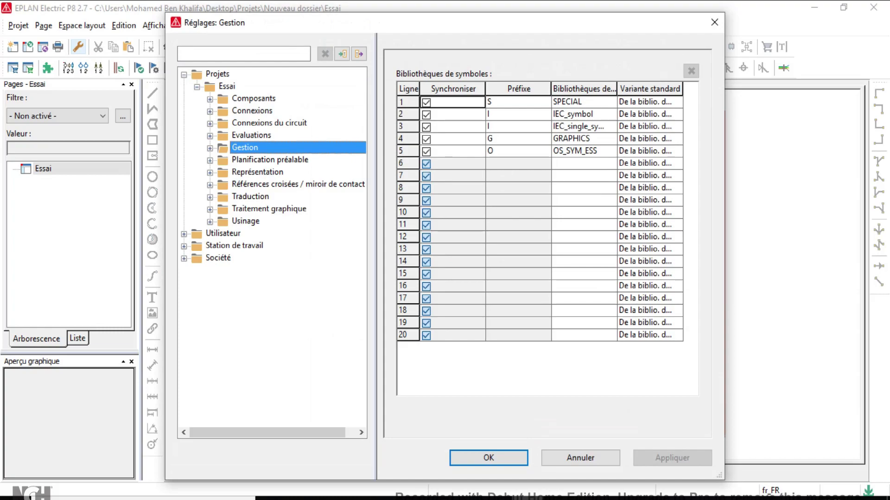
{"action": "key", "text": "Right"}
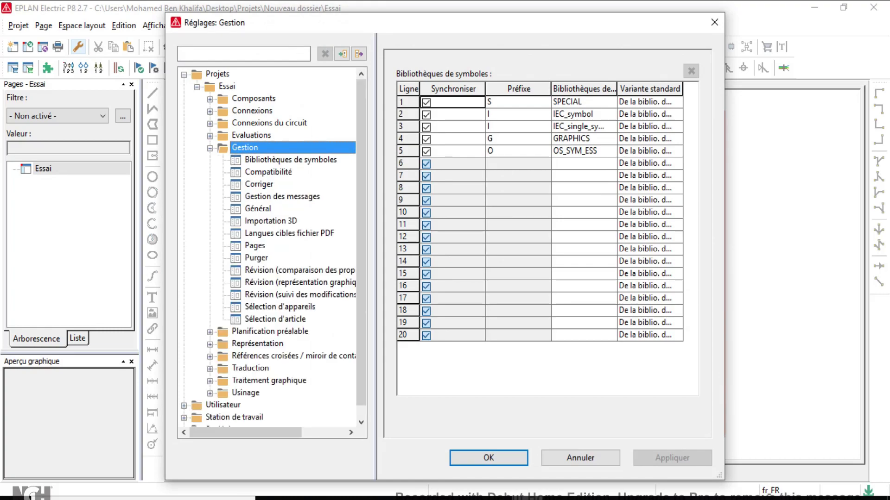
{"action": "left_click", "coordinate": [255, 246]}
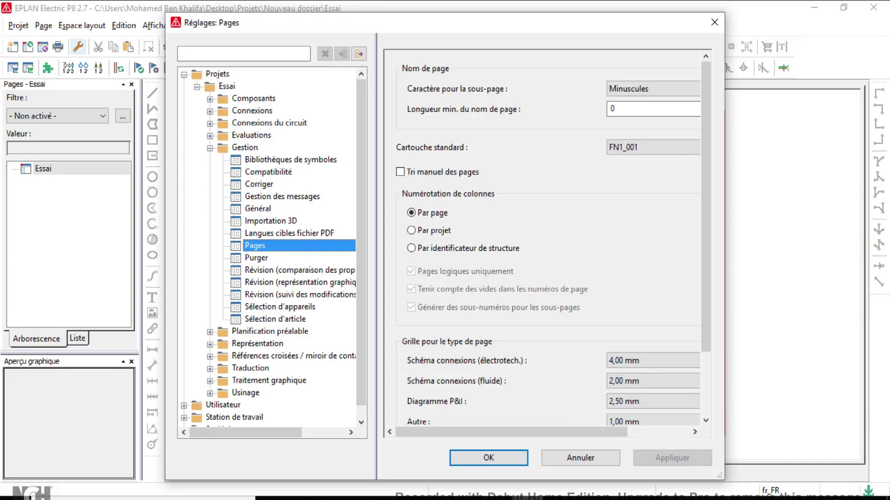
Browse for the project's standard title block and copy the FN1_001.fn1 file in the Company name folder
{"action": "key", "text": "Tab"}
{"action": "key", "text": "alt+Down"}
{"action": "key", "text": "Down"}
{"action": "key", "text": "Down"}
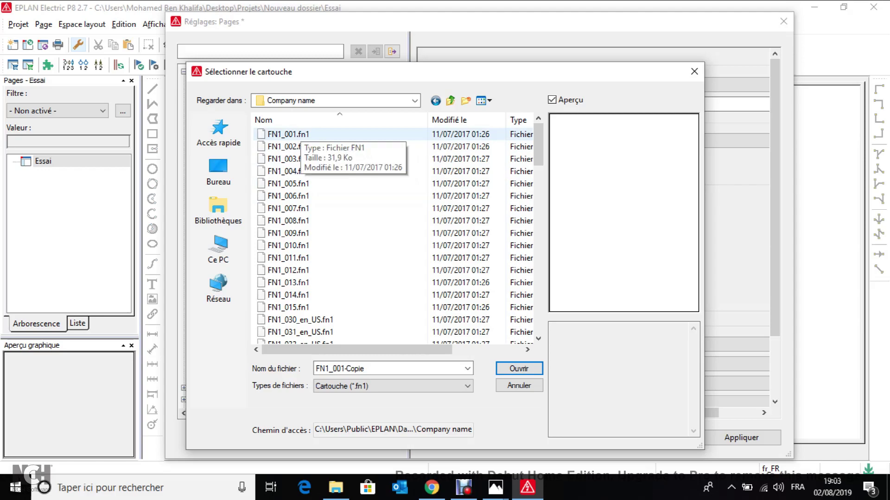
{"action": "right_click", "coordinate": [281, 133]}
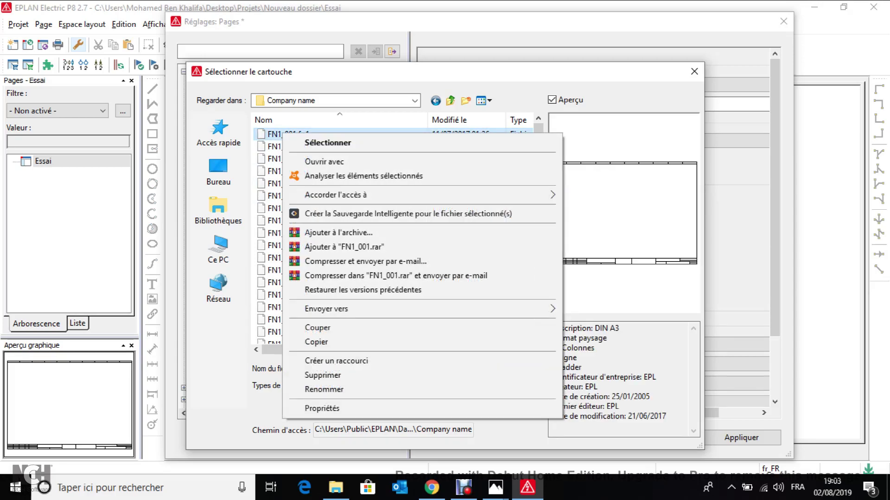
{"action": "left_click", "coordinate": [316, 342]}
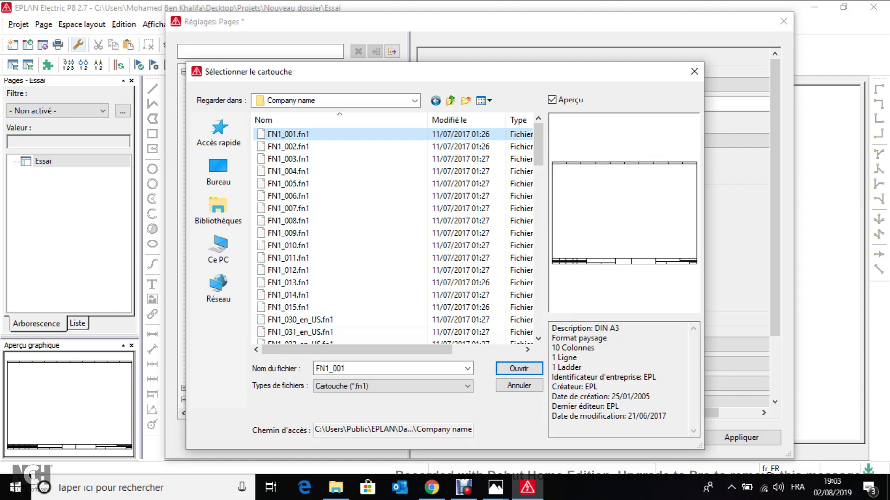
Paste FN1_001.fn1 into Nouveau dossier inside the desktop's Projets folder, and save it as the standard title block in the settings
{"action": "left_click", "coordinate": [218, 171]}
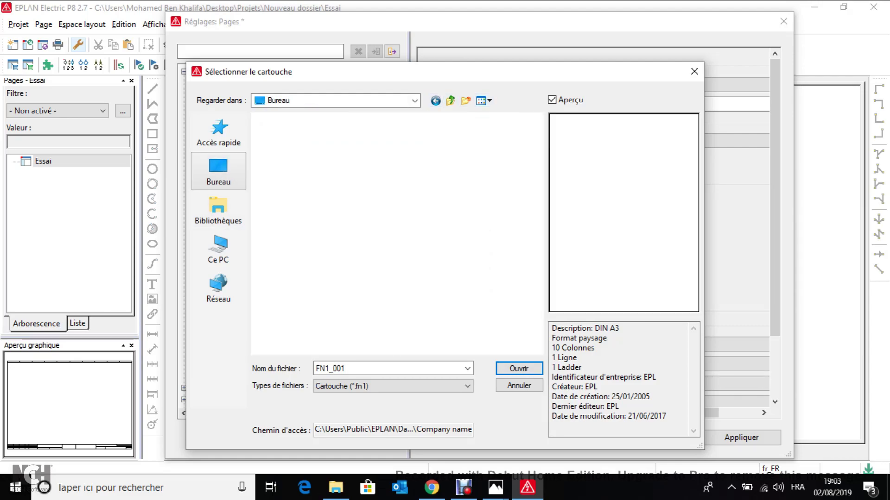
{"action": "double_click", "coordinate": [459, 233]}
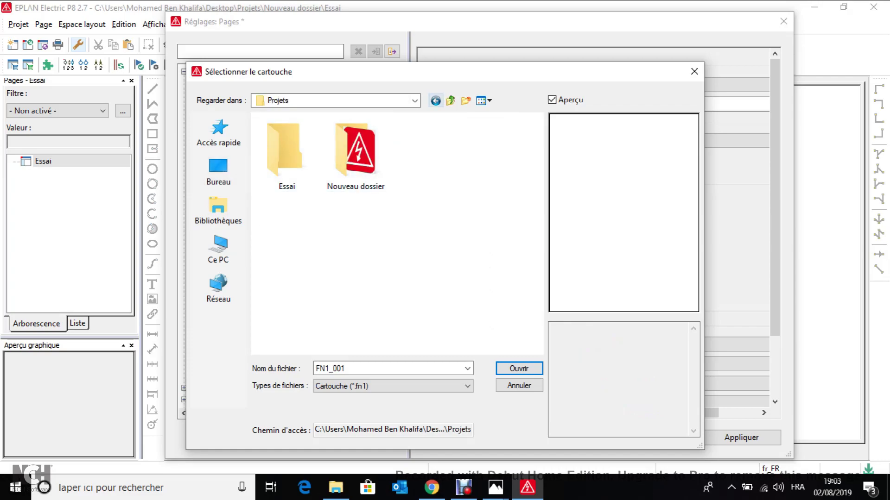
{"action": "left_click", "coordinate": [451, 101]}
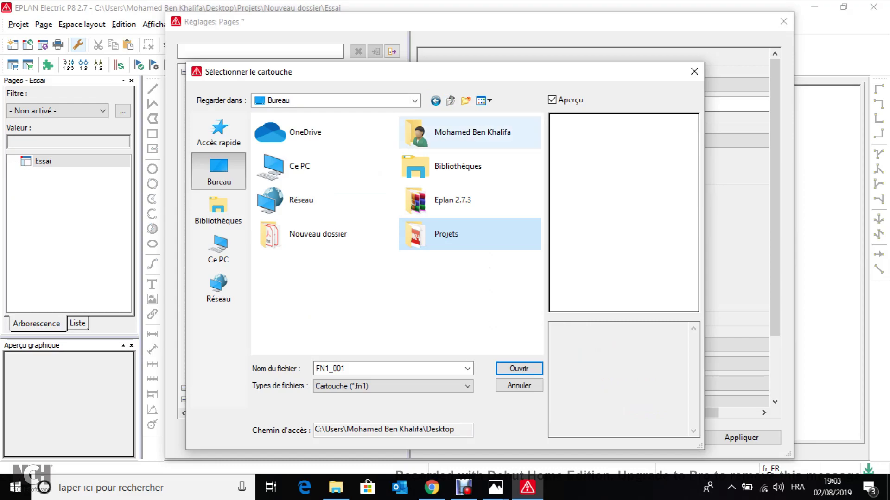
{"action": "double_click", "coordinate": [446, 234]}
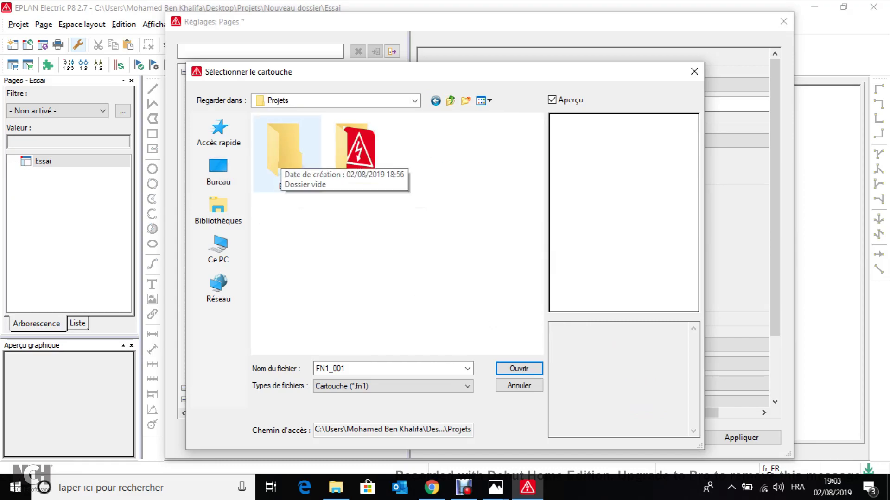
{"action": "double_click", "coordinate": [280, 159]}
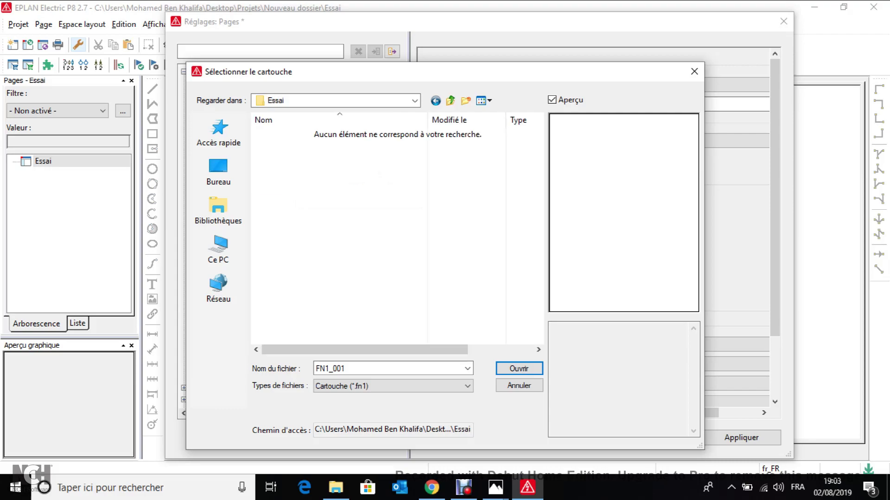
{"action": "left_click", "coordinate": [451, 101]}
{"action": "double_click", "coordinate": [356, 155]}
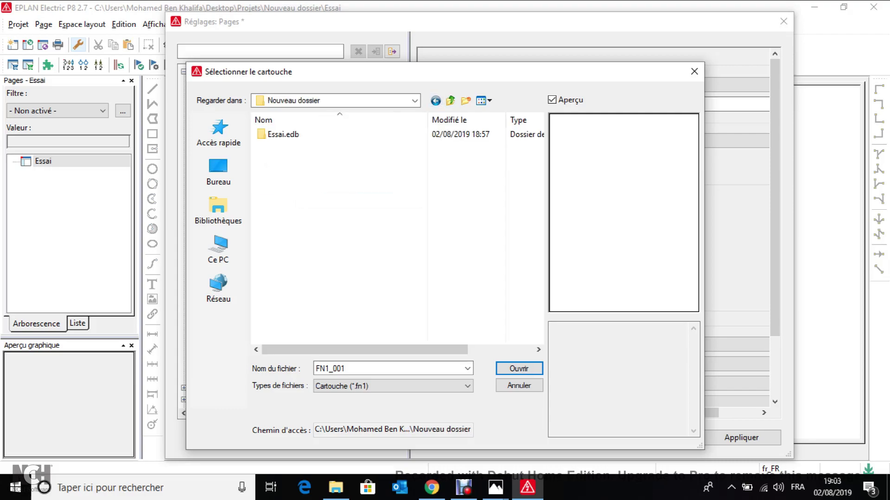
{"action": "right_click", "coordinate": [310, 151]}
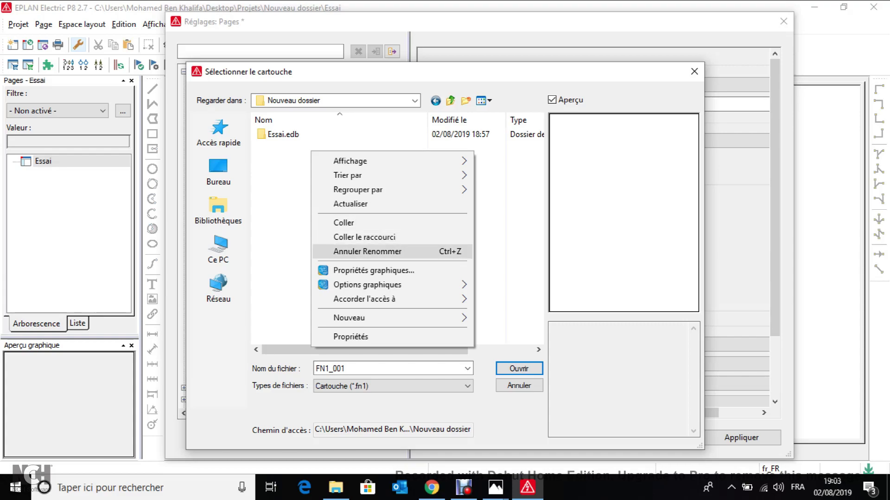
{"action": "left_click", "coordinate": [343, 221]}
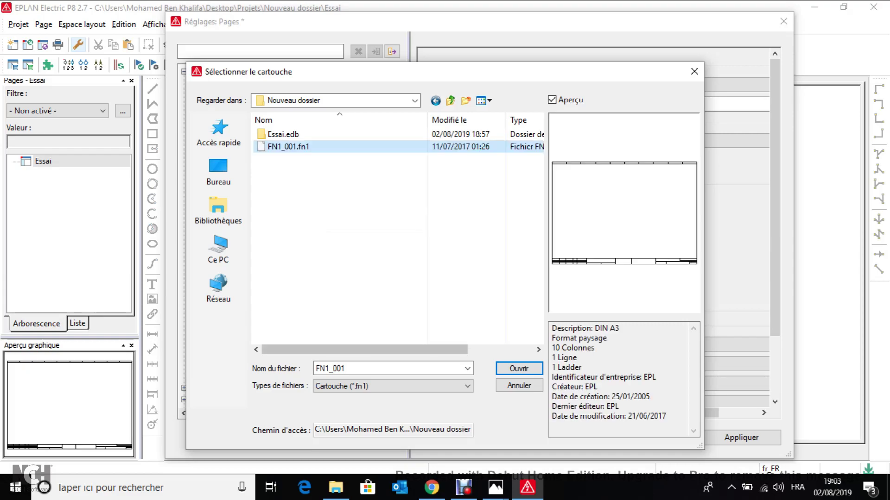
{"action": "key", "text": "Return"}
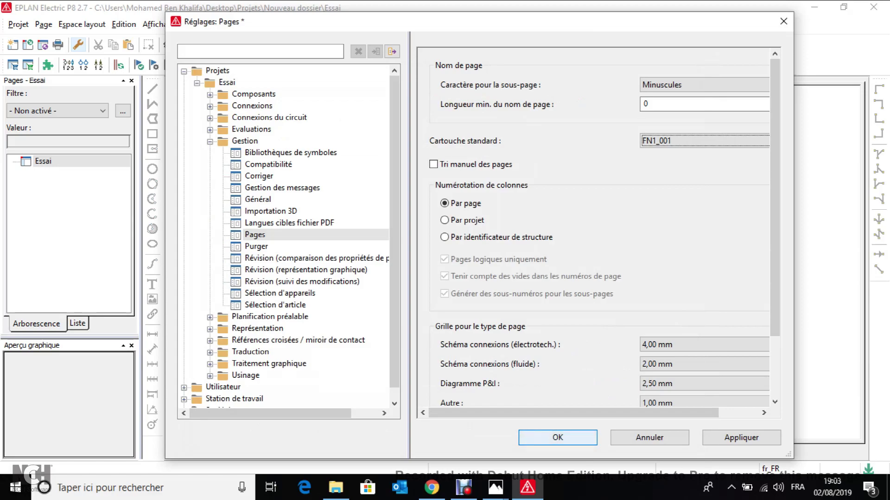
{"action": "key", "text": "Return"}
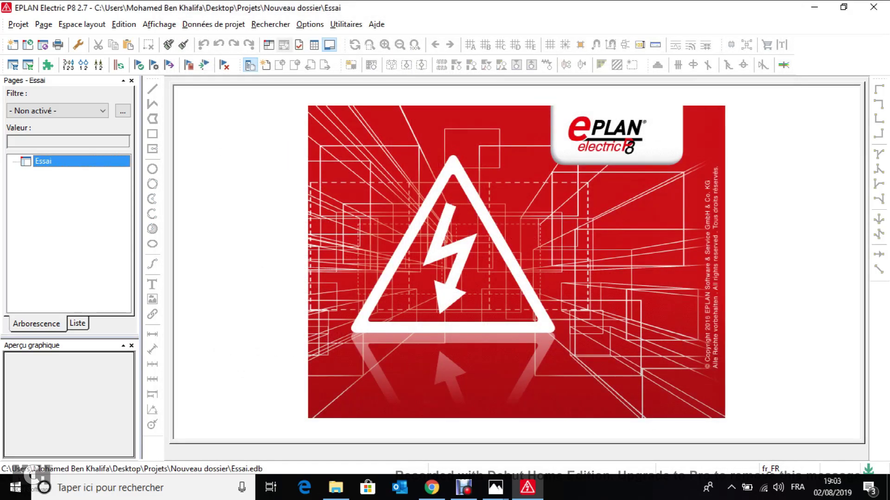
Start a new page in the Essai project and set its page type to Page de titre / garde (A)
{"action": "right_click", "coordinate": [81, 180]}
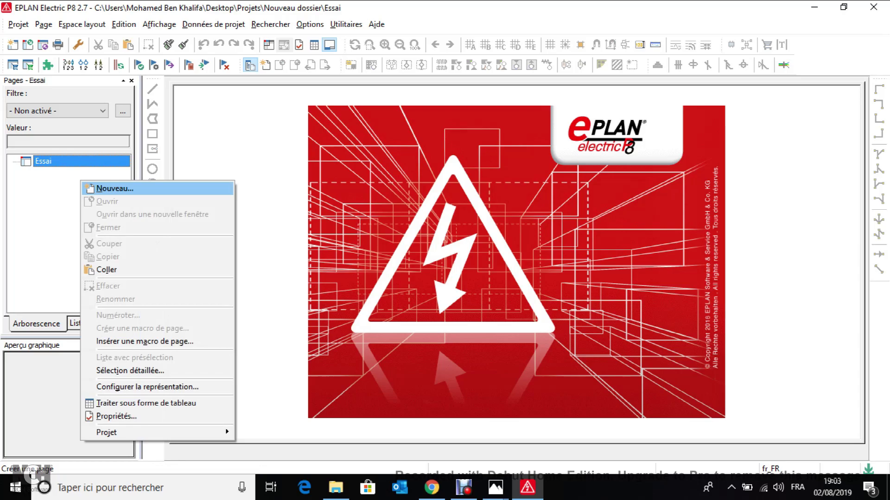
{"action": "left_click", "coordinate": [114, 188]}
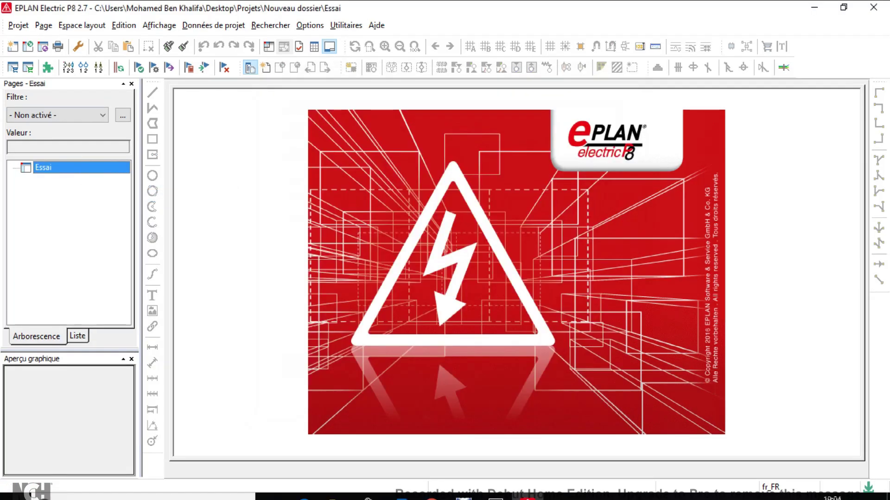
{"action": "right_click", "coordinate": [49, 191]}
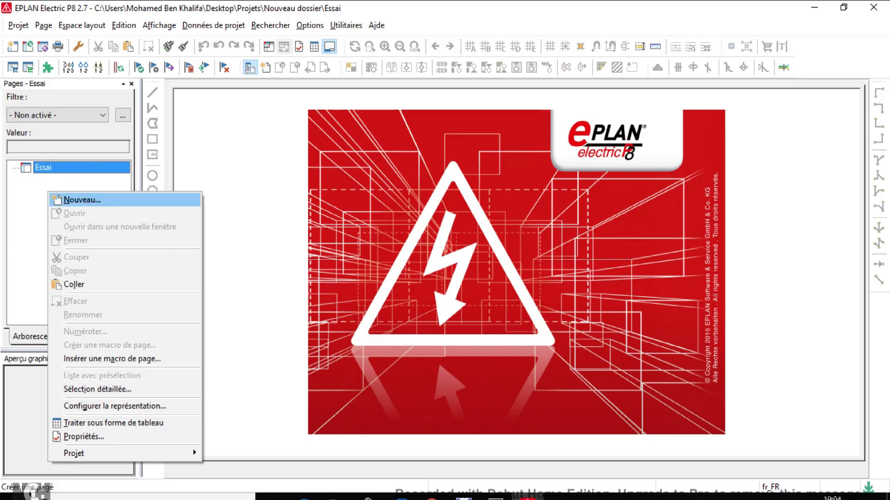
{"action": "left_click", "coordinate": [79, 200]}
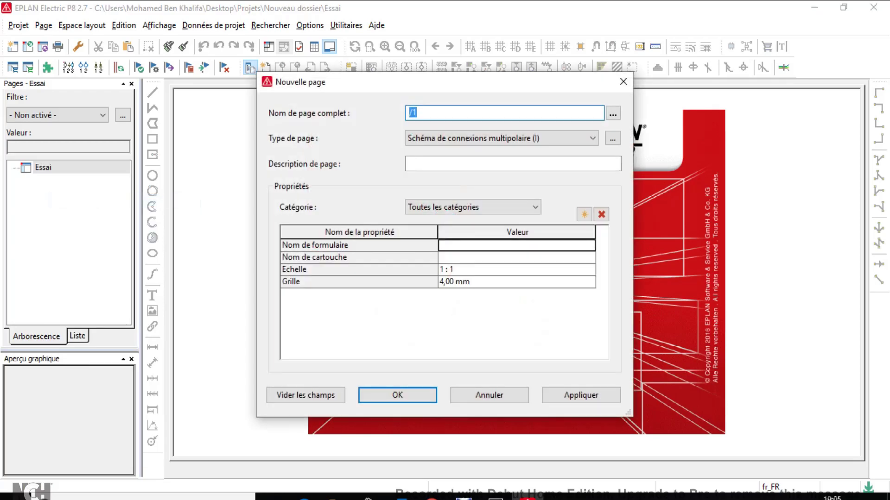
{"action": "left_click", "coordinate": [613, 138]}
{"action": "scroll", "coordinate": [440, 232], "scroll_direction": "down", "scroll_amount": 7}
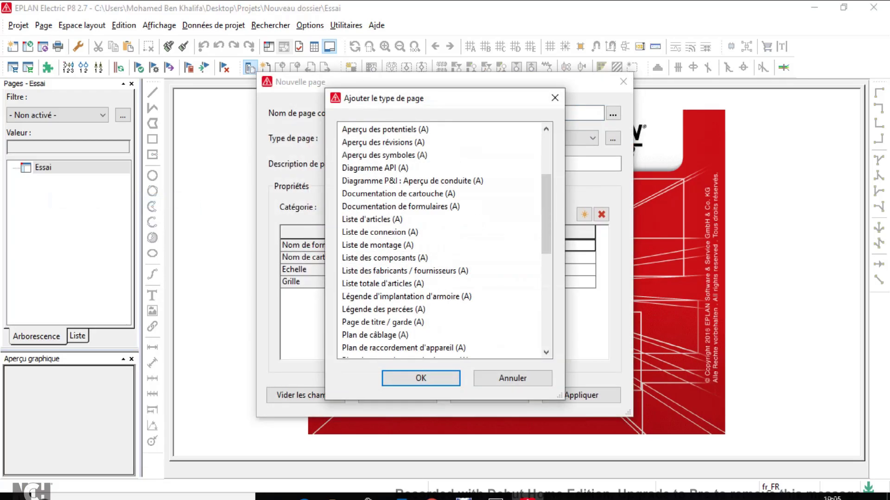
{"action": "scroll", "coordinate": [440, 232], "scroll_direction": "down", "scroll_amount": 3}
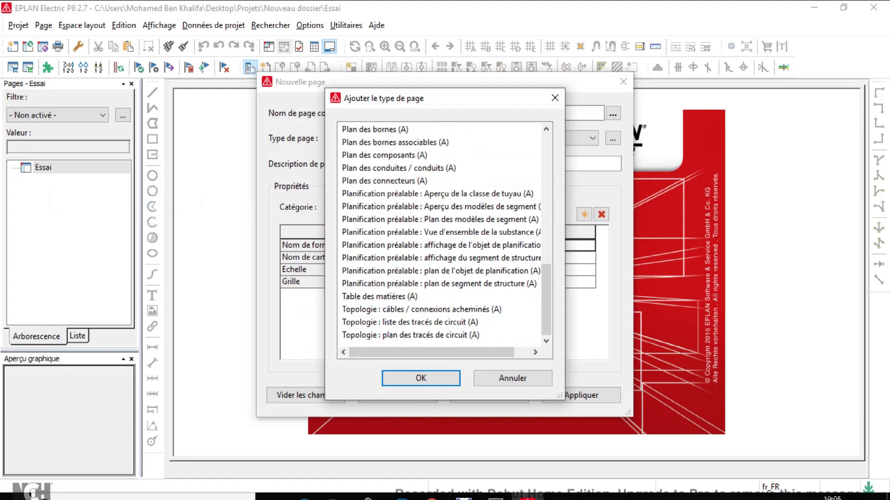
{"action": "scroll", "coordinate": [440, 231], "scroll_direction": "up", "scroll_amount": 1}
{"action": "scroll", "coordinate": [441, 232], "scroll_direction": "up", "scroll_amount": 2}
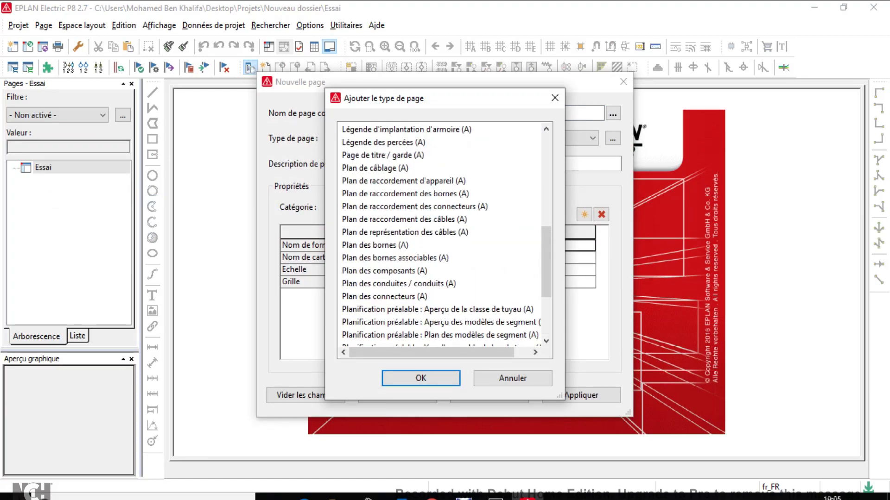
{"action": "scroll", "coordinate": [441, 231], "scroll_direction": "up", "scroll_amount": 1}
{"action": "scroll", "coordinate": [440, 232], "scroll_direction": "up", "scroll_amount": 1}
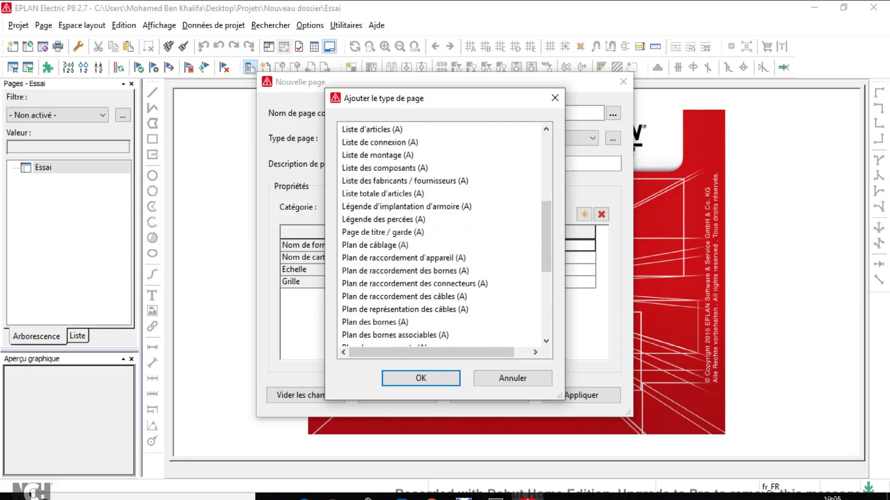
{"action": "left_click", "coordinate": [382, 232]}
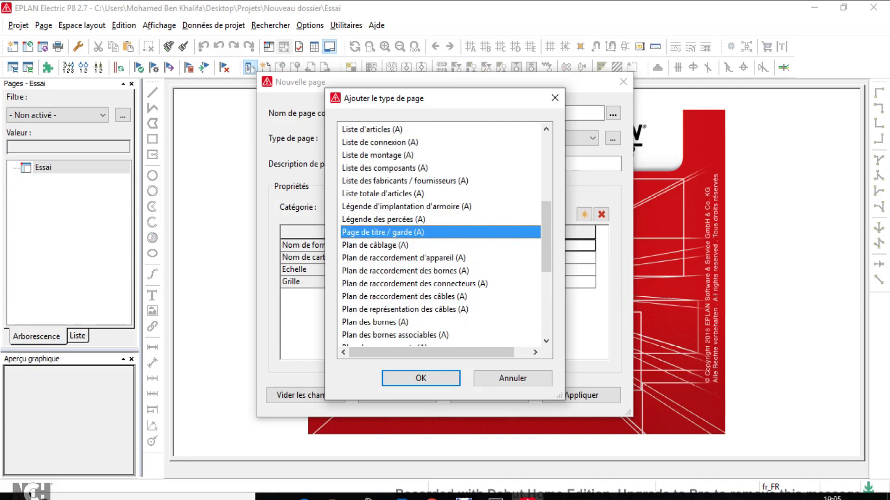
{"action": "left_click", "coordinate": [421, 379]}
Enter "page de garde" as the description of page 1 and create the page, keeping the new page dialog open
{"action": "left_click", "coordinate": [463, 164]}
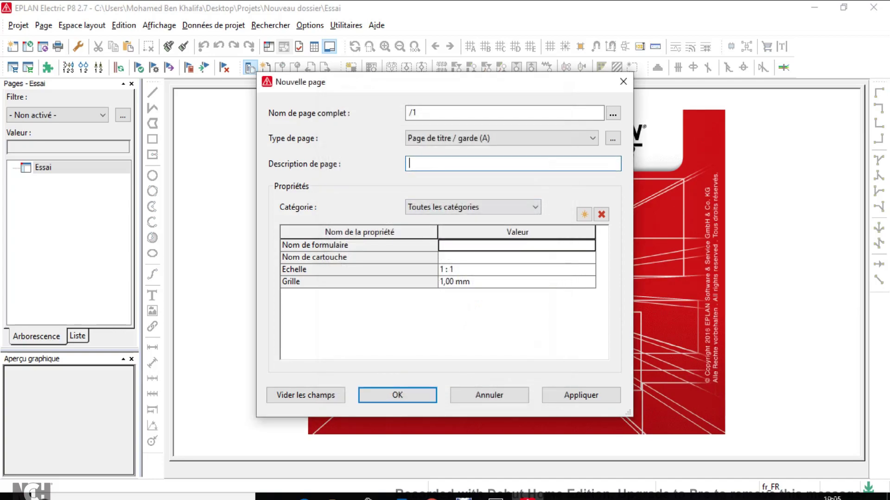
{"action": "type", "text": "Pag"}
{"action": "type", "text": "é"}
{"action": "key", "text": "BackSpace"}
{"action": "type", "text": "e de "}
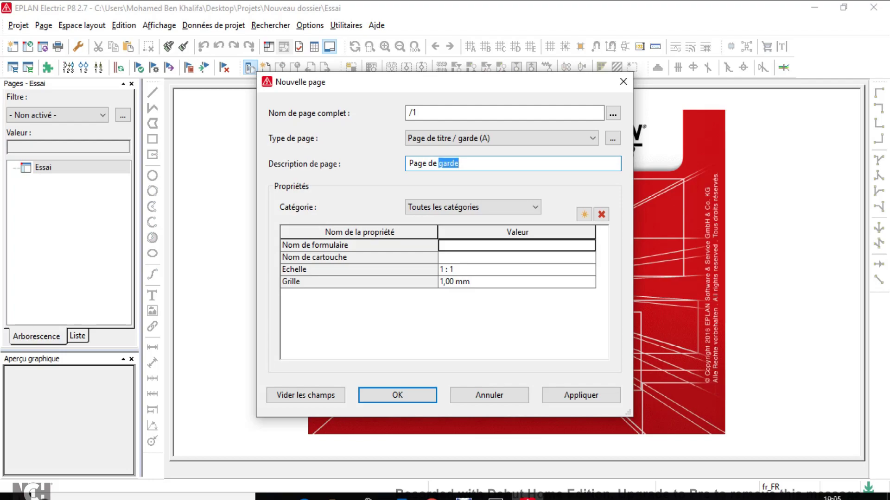
{"action": "type", "text": "gra"}
{"action": "type", "text": "de"}
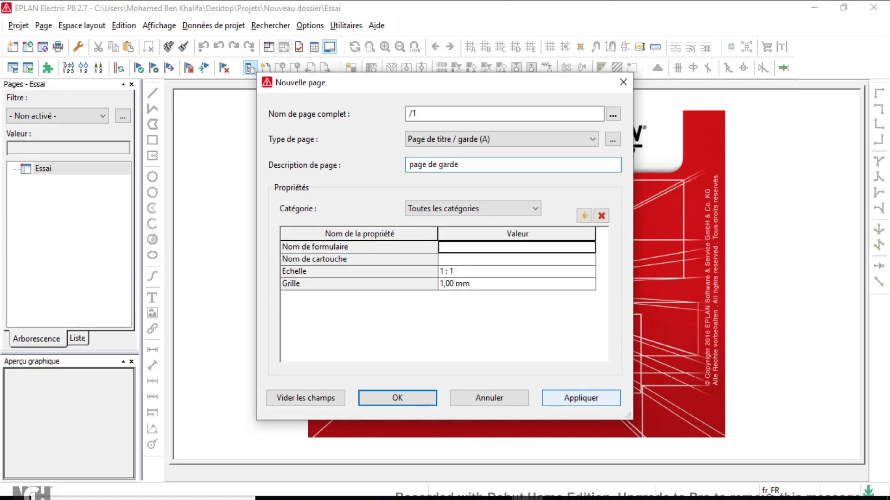
{"action": "left_click", "coordinate": [581, 397]}
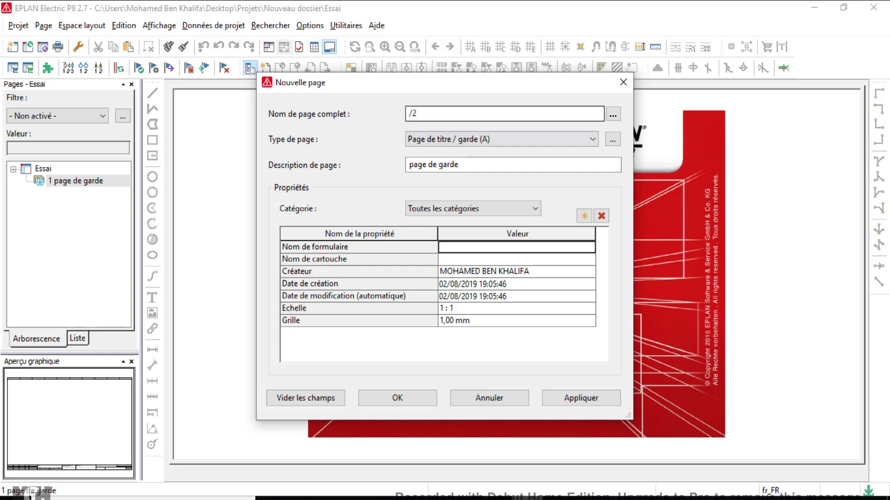
Create page 2 as a Graphique (I) page described "Façade armoire", keeping the new page dialog open
{"action": "left_click", "coordinate": [592, 139]}
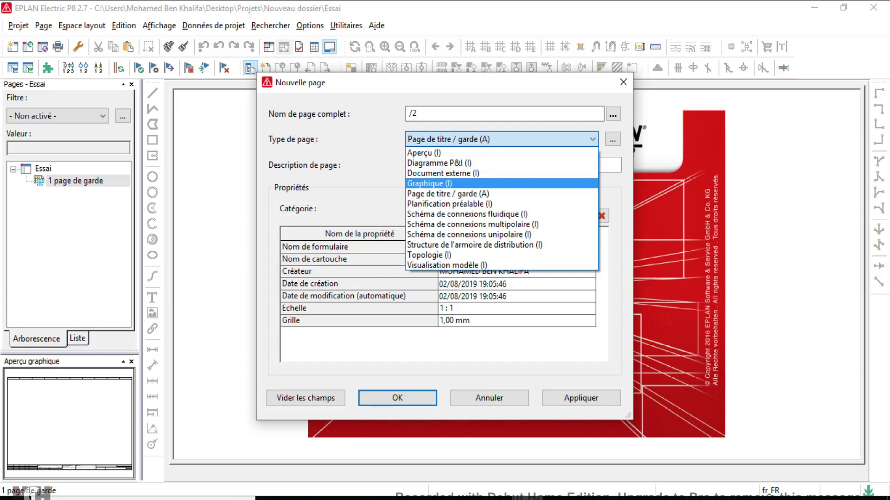
{"action": "left_click", "coordinate": [481, 183]}
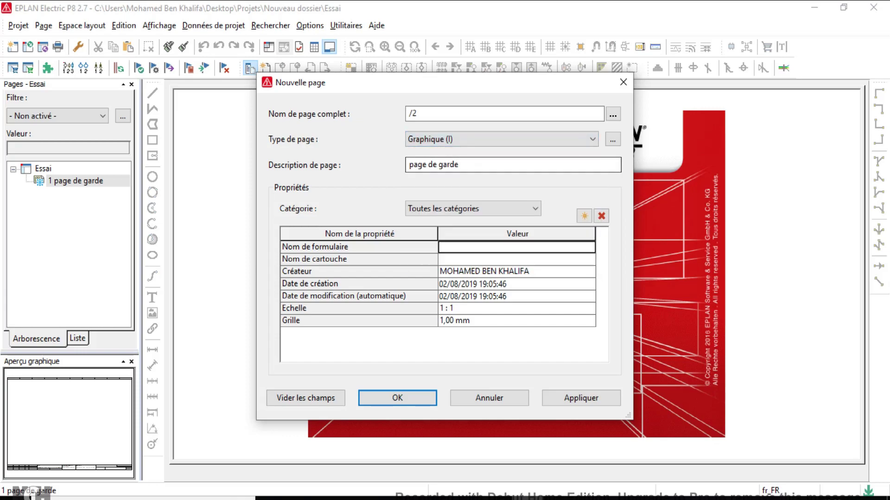
{"action": "key", "text": "Tab"}
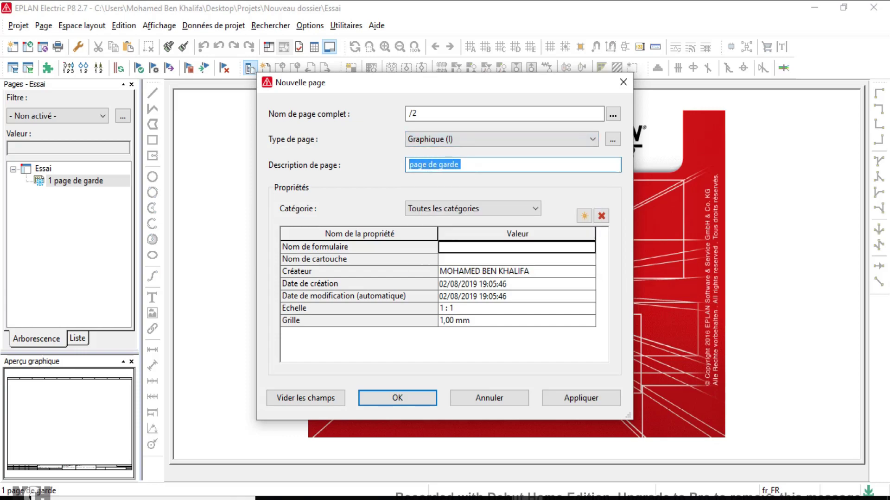
{"action": "type", "text": "Fa"}
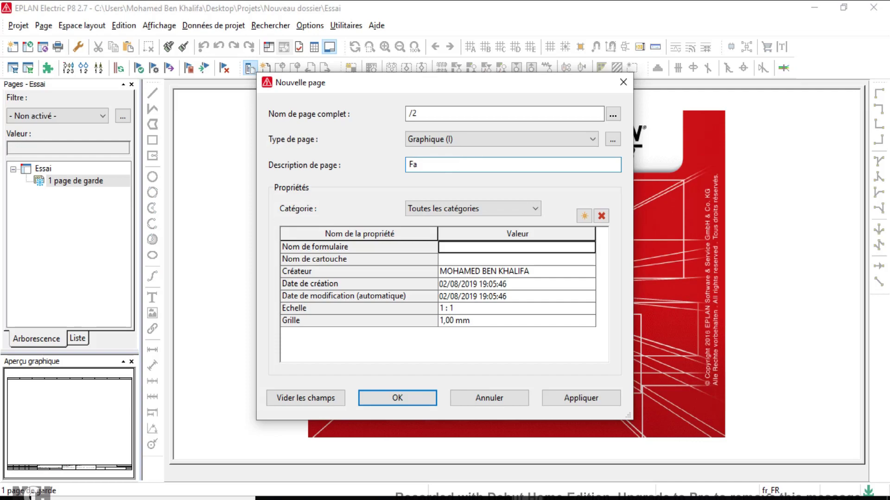
{"action": "type", "text": "çade armoire"}
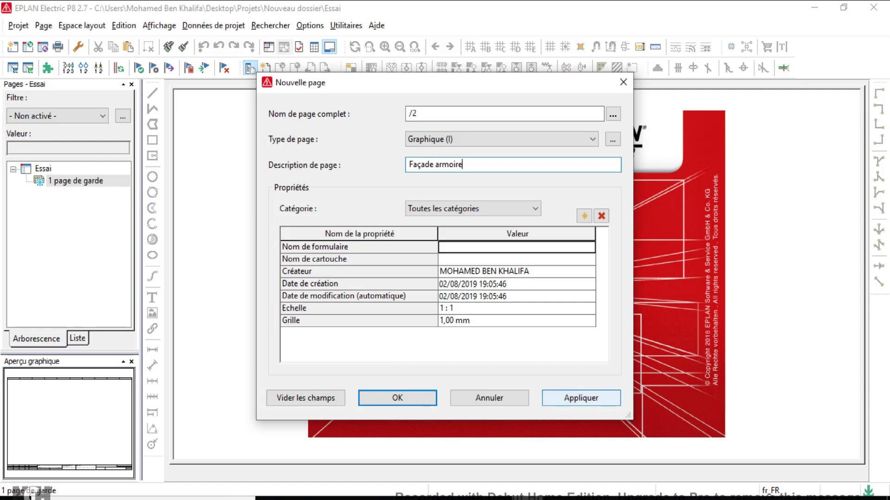
{"action": "left_click", "coordinate": [581, 398]}
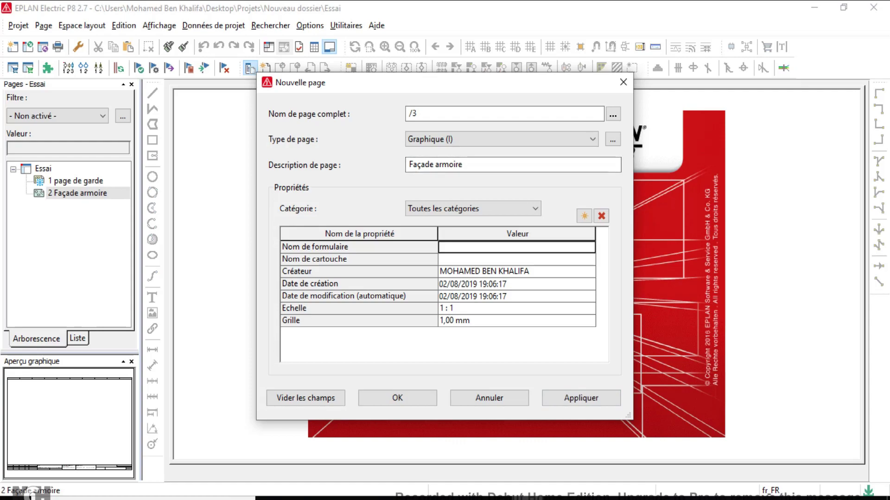
Create page 3 as a Graphique (I) page described "Implantation armoire" and close the new page dialog
{"action": "double_click", "coordinate": [422, 165]}
{"action": "key", "text": "BackSpace"}
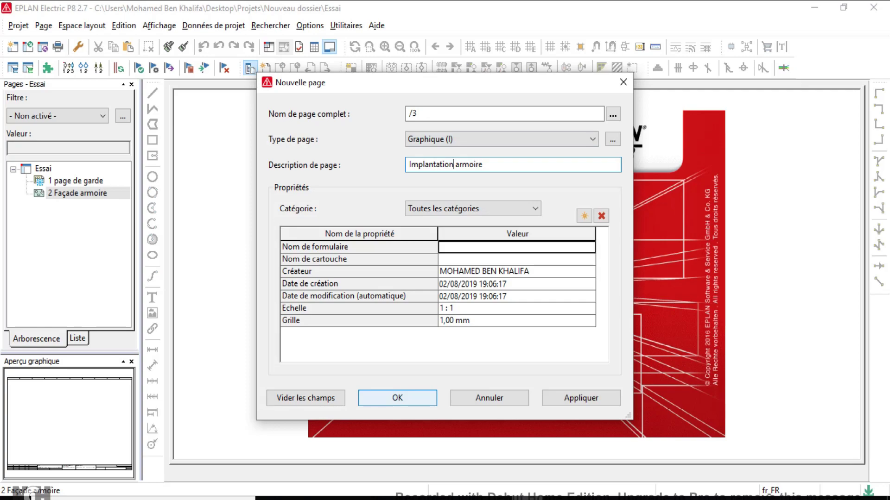
{"action": "left_click", "coordinate": [398, 398]}
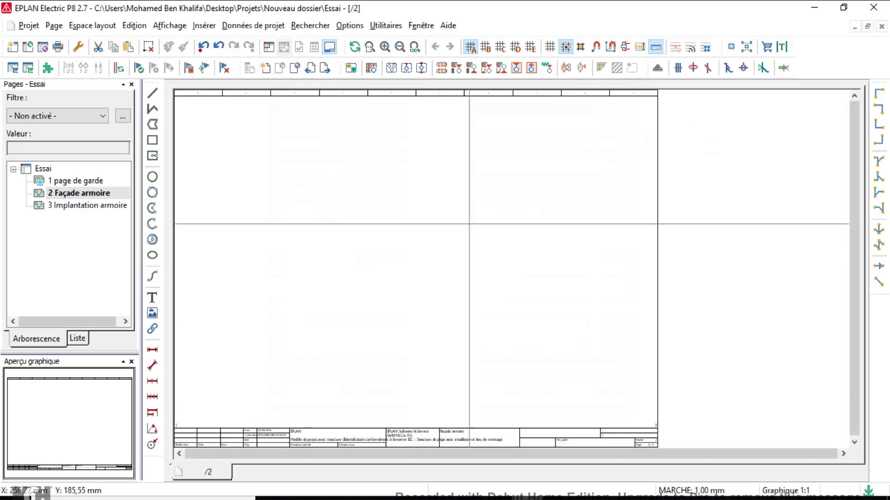
View the cover page on page 1 and return to page 2, Façade armoire
{"action": "scroll", "coordinate": [550, 198], "scroll_direction": "down", "scroll_amount": 6}
{"action": "scroll", "coordinate": [491, 311], "scroll_direction": "up", "scroll_amount": 7}
{"action": "scroll", "coordinate": [471, 198], "scroll_direction": "down", "scroll_amount": 3}
{"action": "scroll", "coordinate": [508, 169], "scroll_direction": "up", "scroll_amount": 2}
{"action": "scroll", "coordinate": [489, 143], "scroll_direction": "down", "scroll_amount": 2}
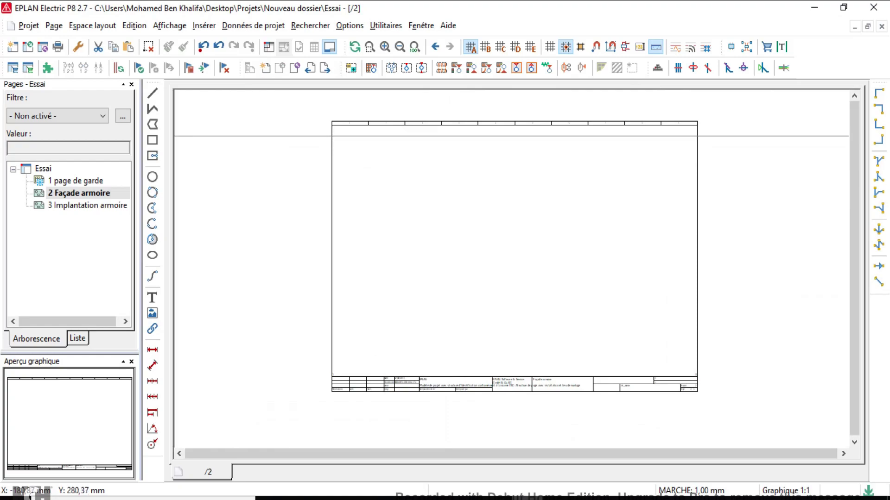
{"action": "left_click", "coordinate": [77, 180]}
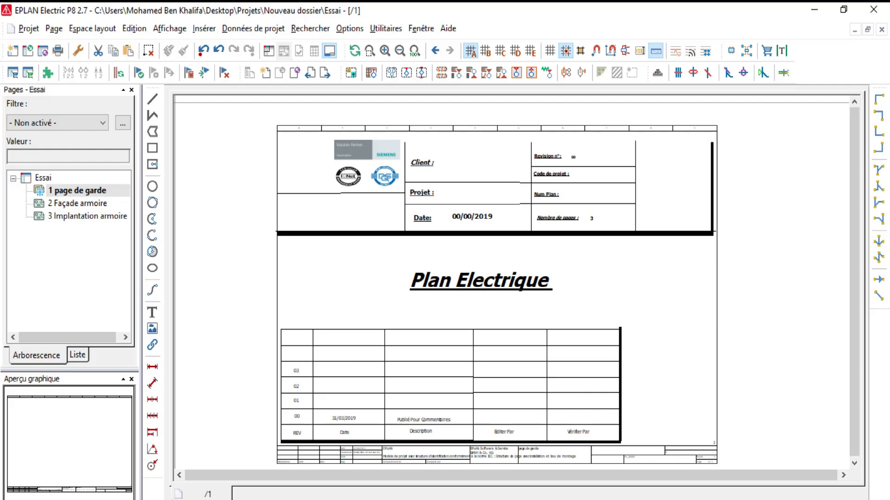
{"action": "double_click", "coordinate": [78, 203]}
{"action": "scroll", "coordinate": [364, 234], "scroll_direction": "down", "scroll_amount": 2}
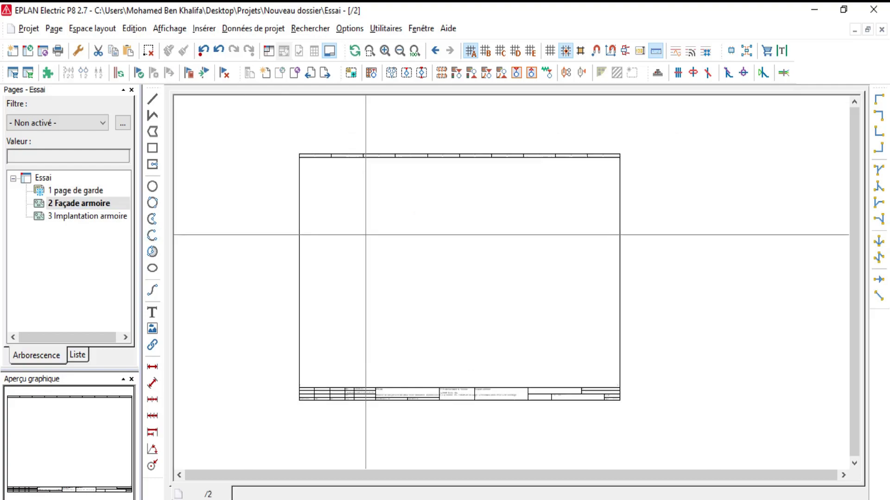
{"action": "scroll", "coordinate": [365, 234], "scroll_direction": "up", "scroll_amount": 1}
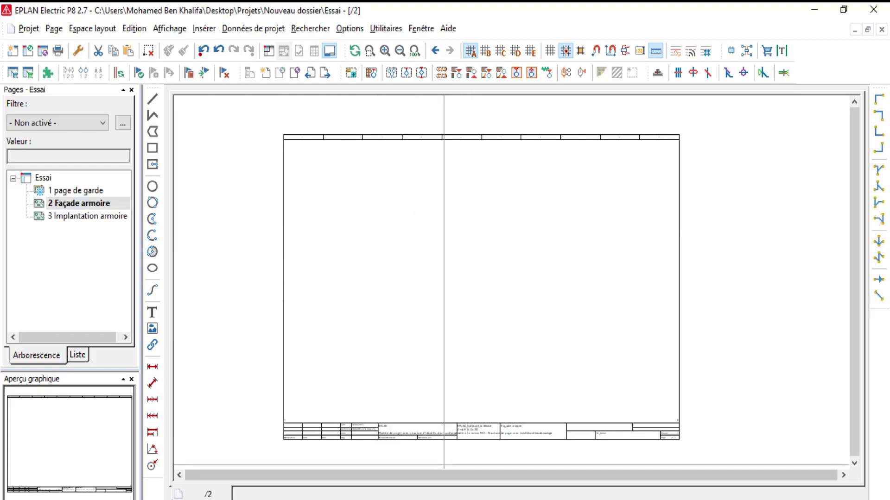
{"action": "left_click", "coordinate": [336, 499]}
{"action": "left_click", "coordinate": [264, 459]}
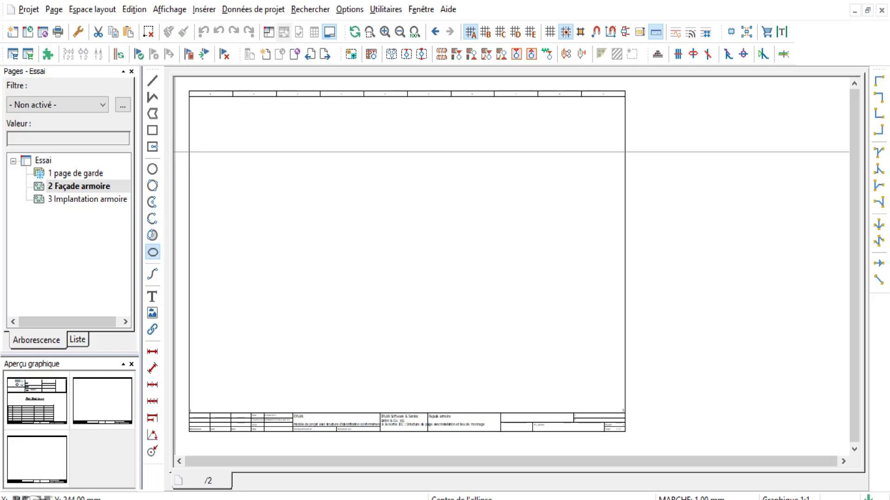
Draw a rectangle about 145 by 140 mm near the middle of page 2 and move it slightly lower
{"action": "left_click", "coordinate": [152, 132]}
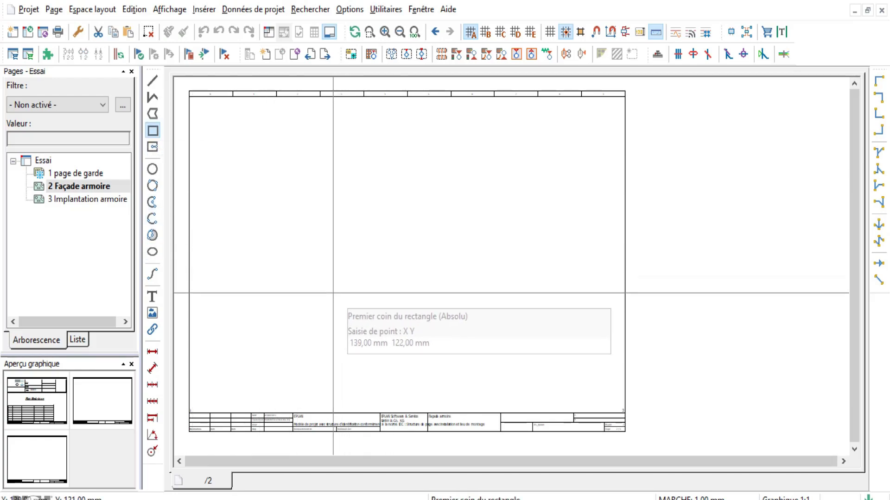
{"action": "left_click", "coordinate": [315, 306]}
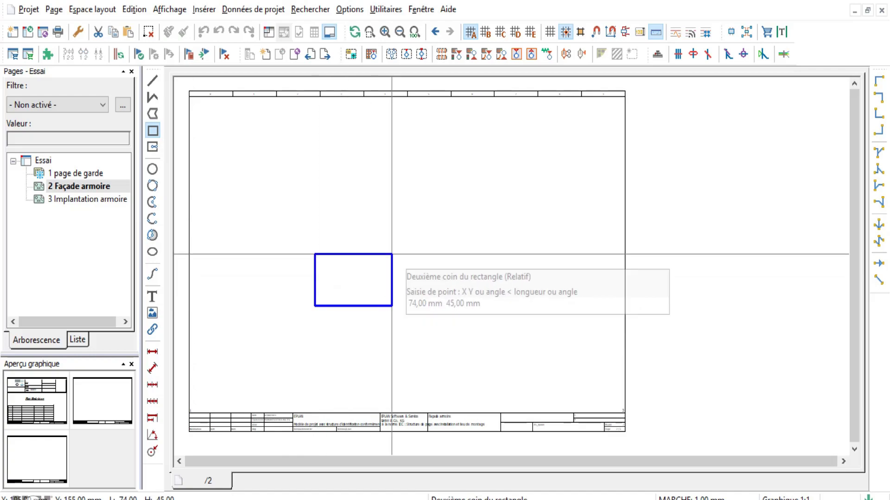
{"action": "left_click", "coordinate": [465, 145]}
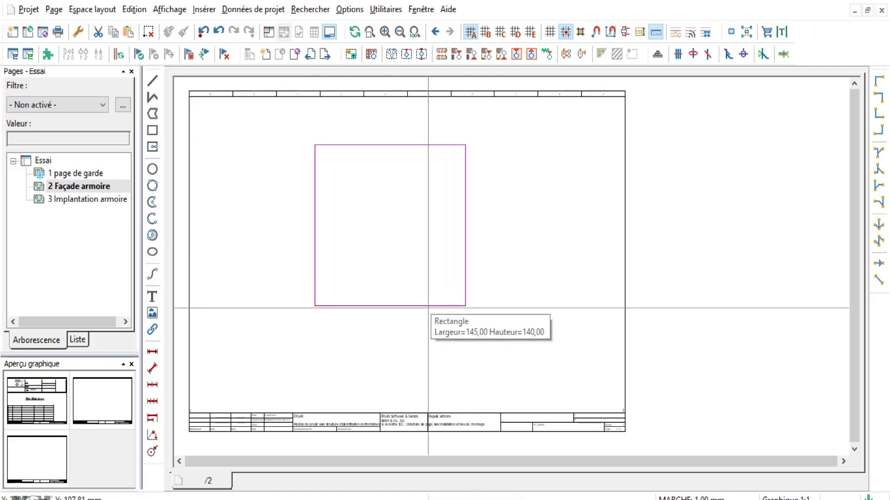
{"action": "left_click_drag", "start_coordinate": [431, 309], "coordinate": [436, 324]}
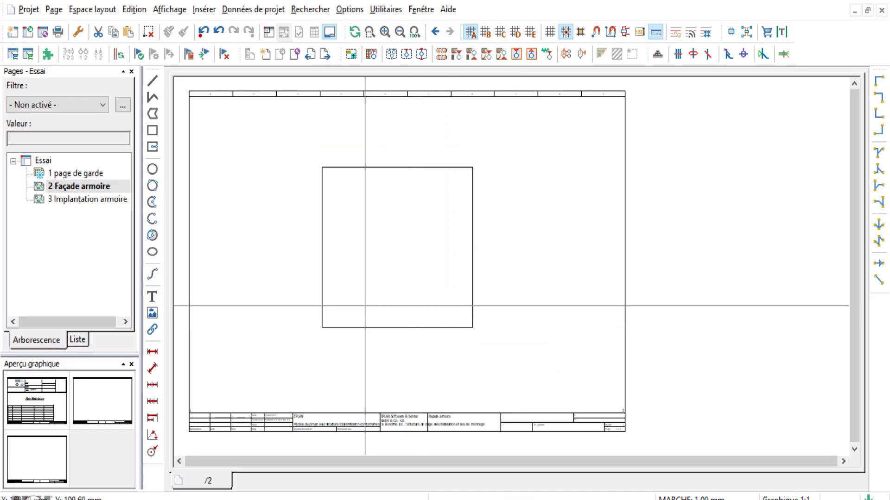
Set the rectangle's width to 600 mm and its height to 800 mm
{"action": "double_click", "coordinate": [375, 327]}
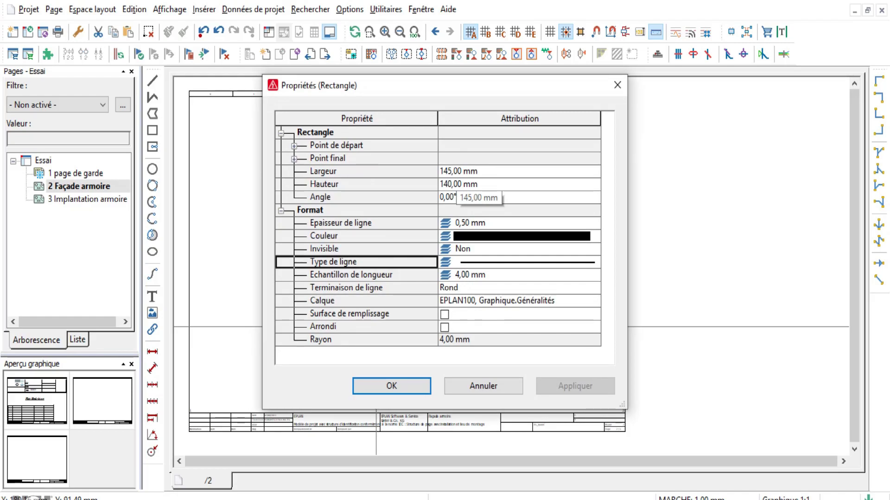
{"action": "left_click", "coordinate": [448, 171]}
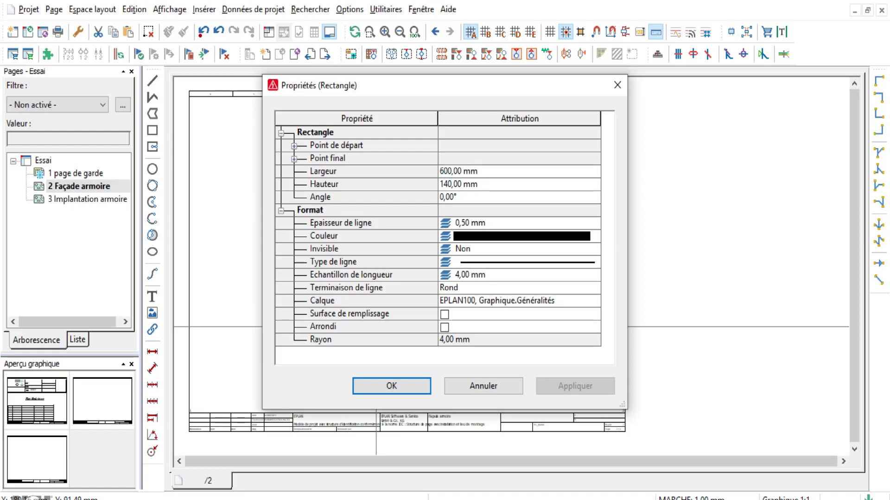
{"action": "left_click", "coordinate": [448, 184]}
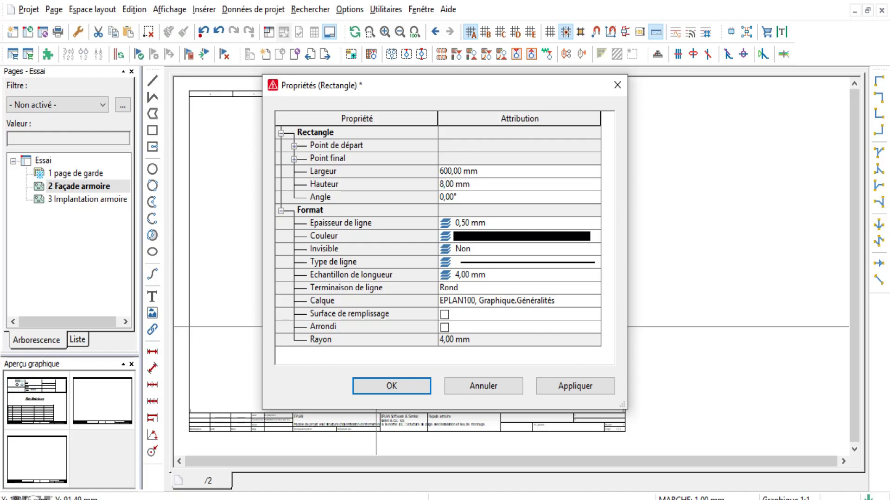
{"action": "key", "text": "Return"}
{"action": "key", "text": "Return"}
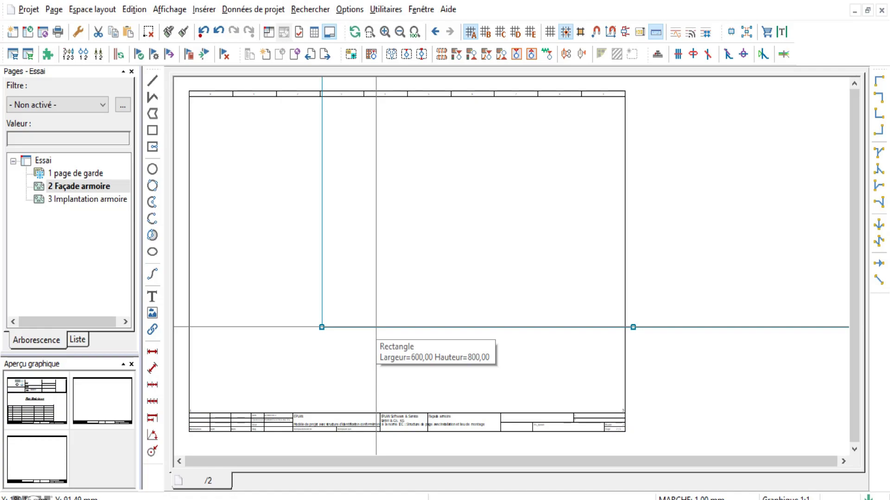
Set the scale of page 2, Façade armoire, to 1:4 in its page properties
{"action": "scroll", "coordinate": [376, 328], "scroll_direction": "down", "scroll_amount": 6}
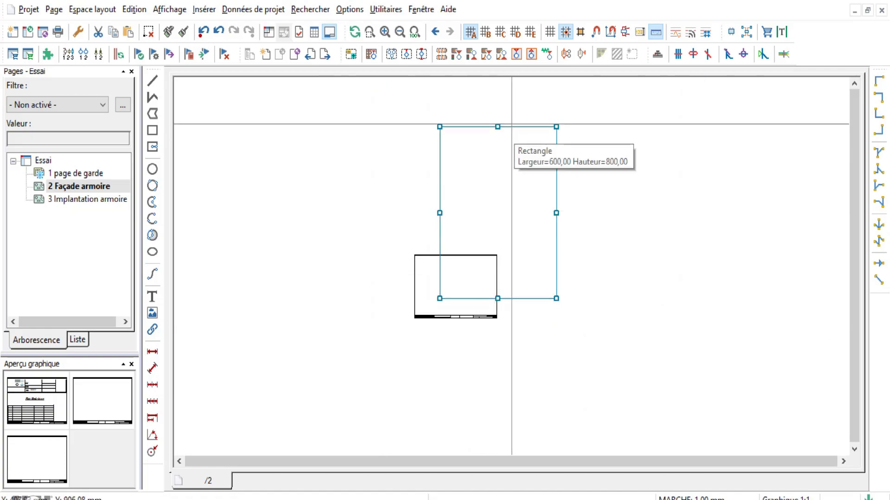
{"action": "scroll", "coordinate": [453, 288], "scroll_direction": "up", "scroll_amount": 4}
{"action": "scroll", "coordinate": [433, 329], "scroll_direction": "up", "scroll_amount": 3}
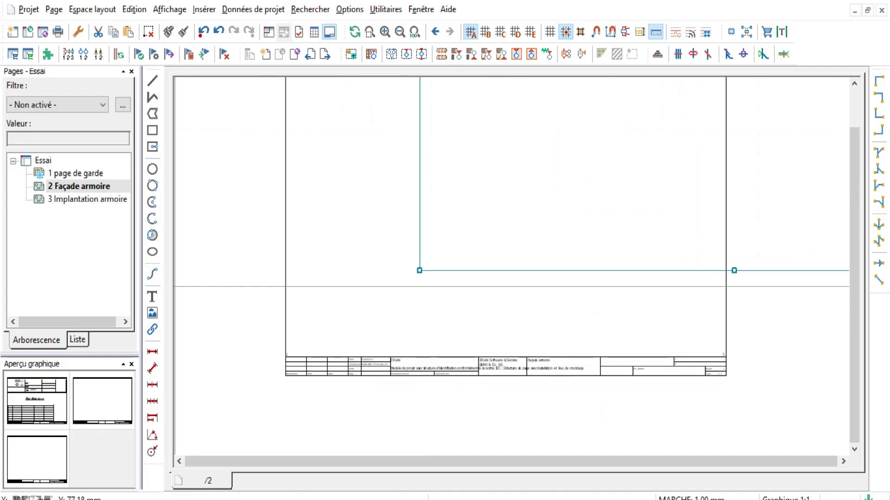
{"action": "right_click", "coordinate": [88, 187]}
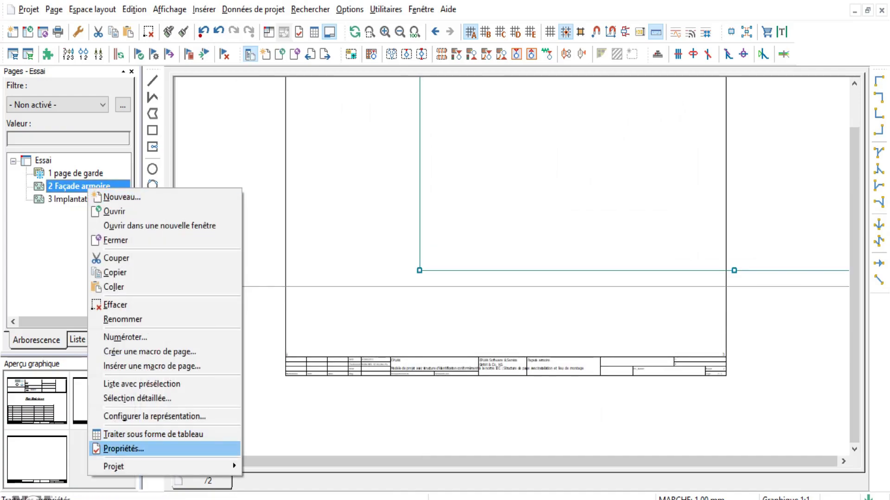
{"action": "right_click", "coordinate": [75, 184]}
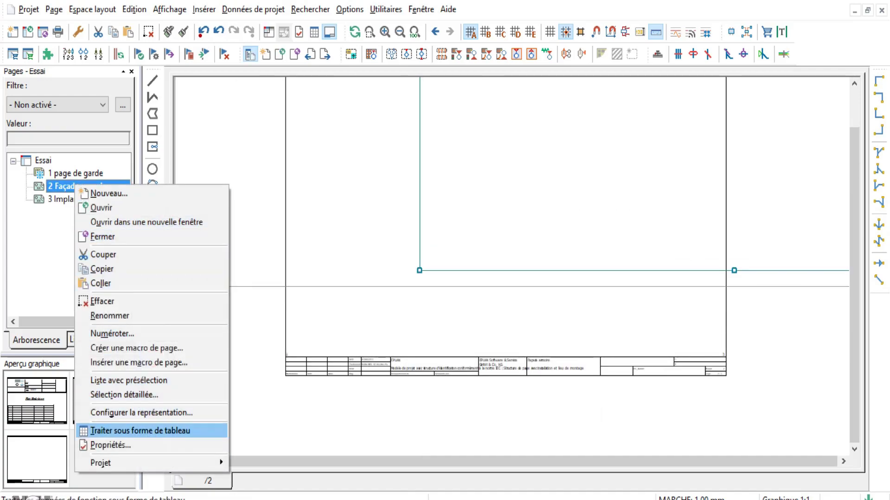
{"action": "left_click", "coordinate": [111, 446]}
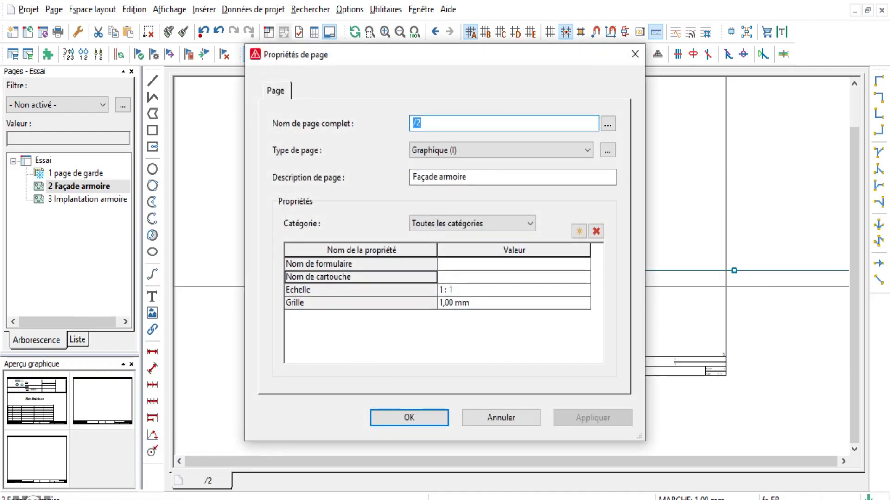
{"action": "key", "text": "Return"}
{"action": "key", "text": "Return"}
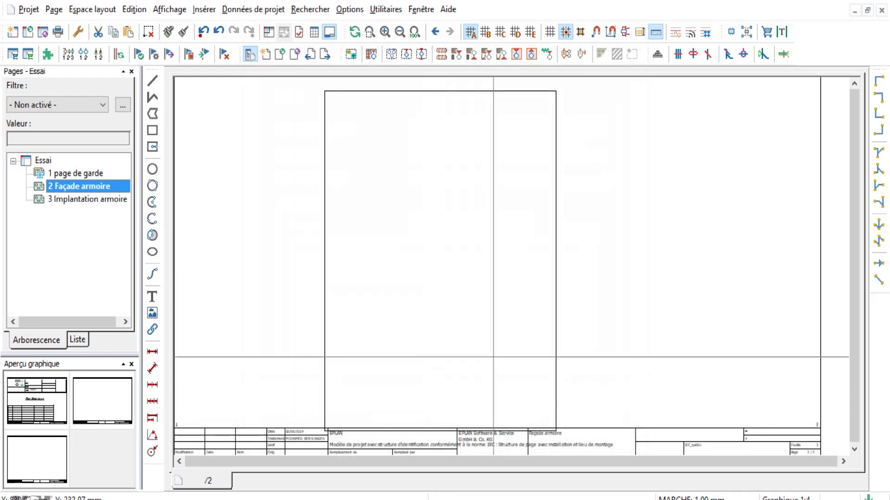
Move the 600 by 800 mm rectangle up to the middle of the drawing frame
{"action": "left_click_drag", "start_coordinate": [355, 400], "coordinate": [581, 163]}
{"action": "left_click_drag", "start_coordinate": [498, 178], "coordinate": [520, 145]}
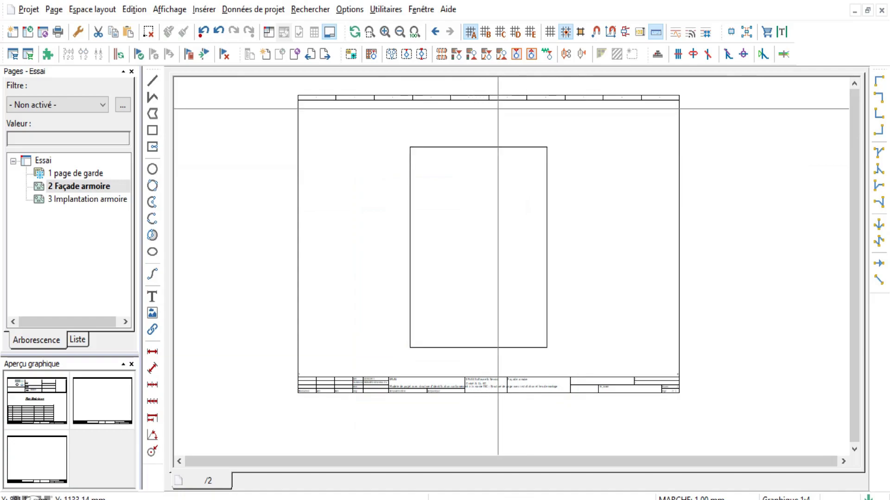
Draw a slanted line about 128 mm long from the rectangle's upper-left corner, rising to the right
{"action": "scroll", "coordinate": [487, 143], "scroll_direction": "up", "scroll_amount": 4}
{"action": "left_click", "coordinate": [152, 80]}
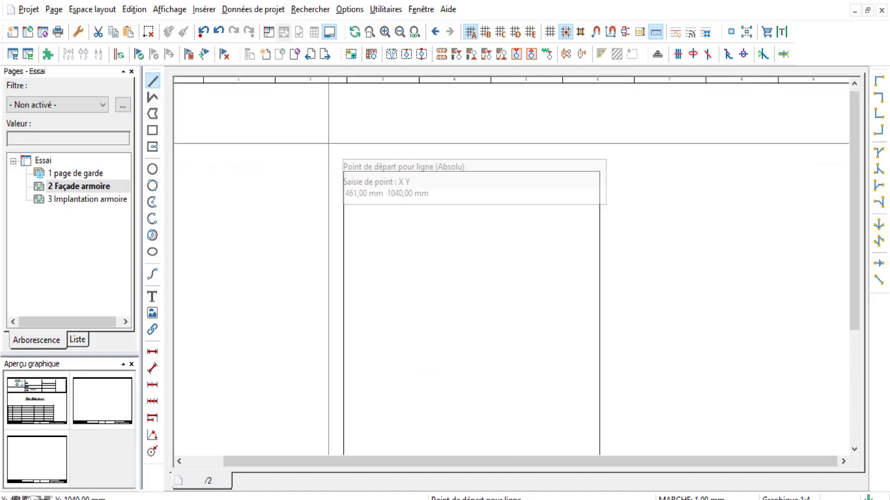
{"action": "left_click", "coordinate": [344, 171]}
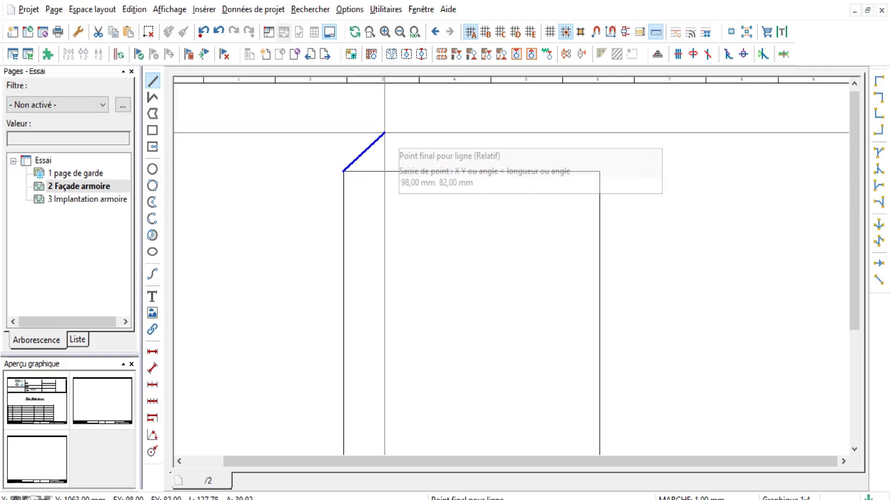
{"action": "left_click", "coordinate": [384, 133]}
{"action": "key", "text": "Escape"}
Set the slanted line's angle to 45°
{"action": "double_click", "coordinate": [382, 136]}
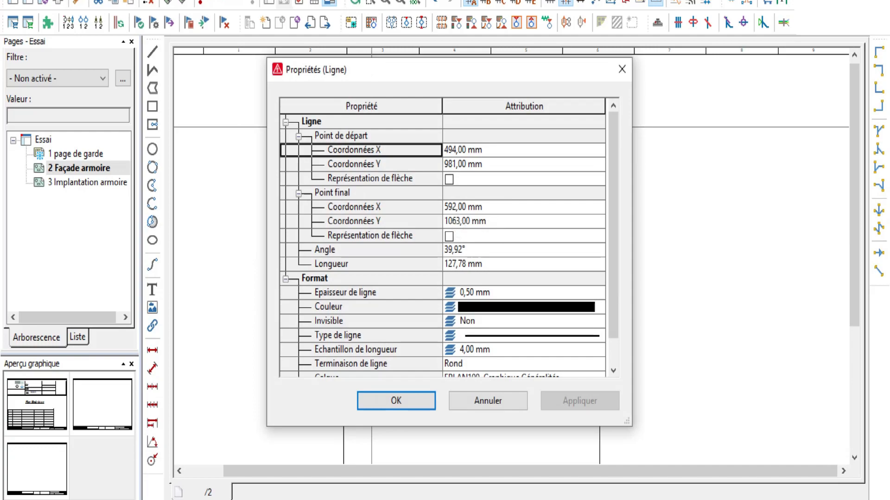
{"action": "left_click", "coordinate": [449, 250]}
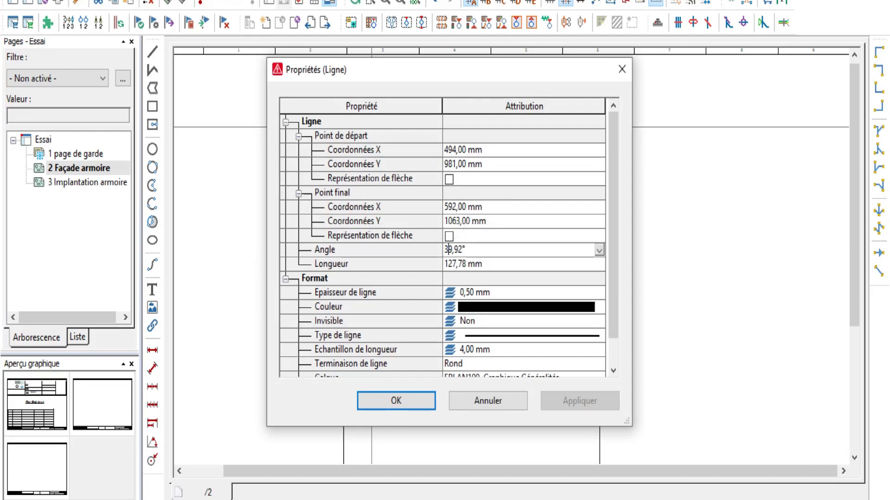
{"action": "left_click", "coordinate": [600, 251]}
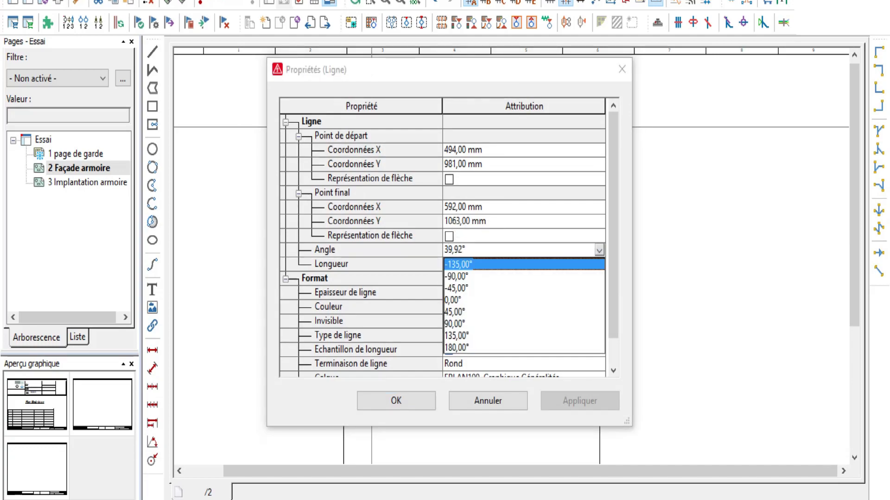
{"action": "left_click", "coordinate": [454, 312]}
{"action": "left_click", "coordinate": [396, 401]}
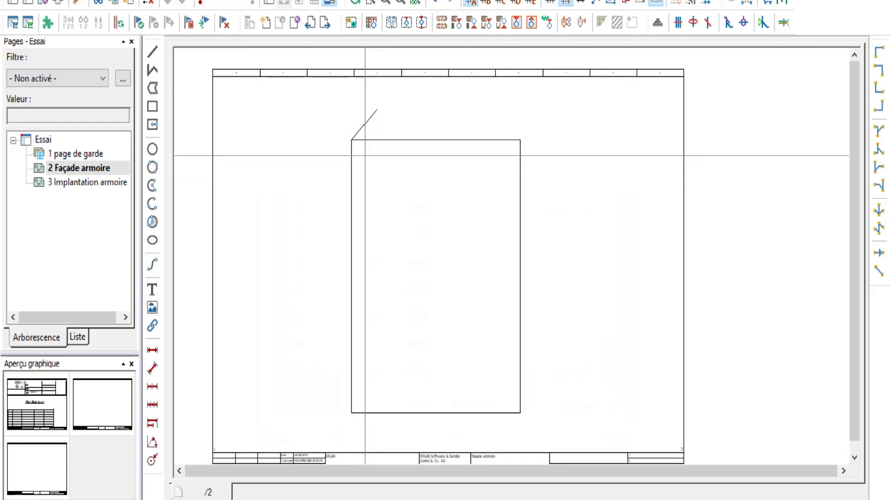
Copy the 45° slanted line and place the copy on the rectangle's upper-right corner
{"action": "left_click", "coordinate": [355, 124]}
{"action": "key", "text": "ctrl+c"}
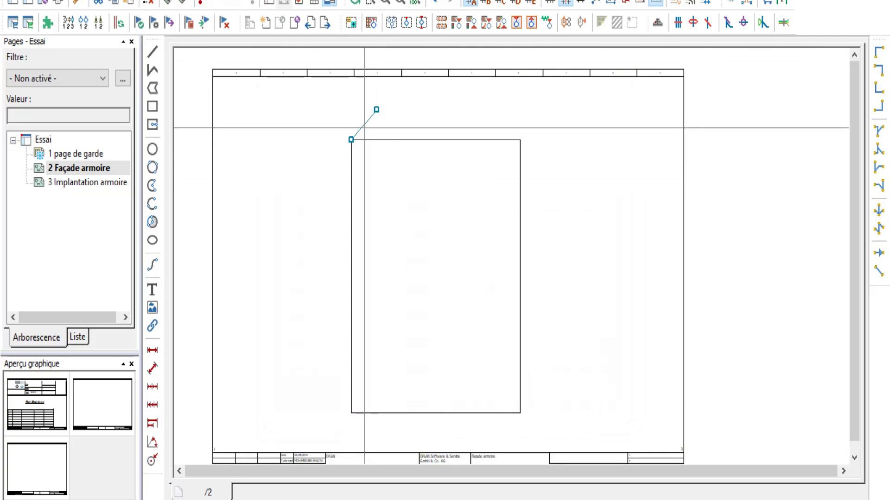
{"action": "key", "text": "ctrl+v"}
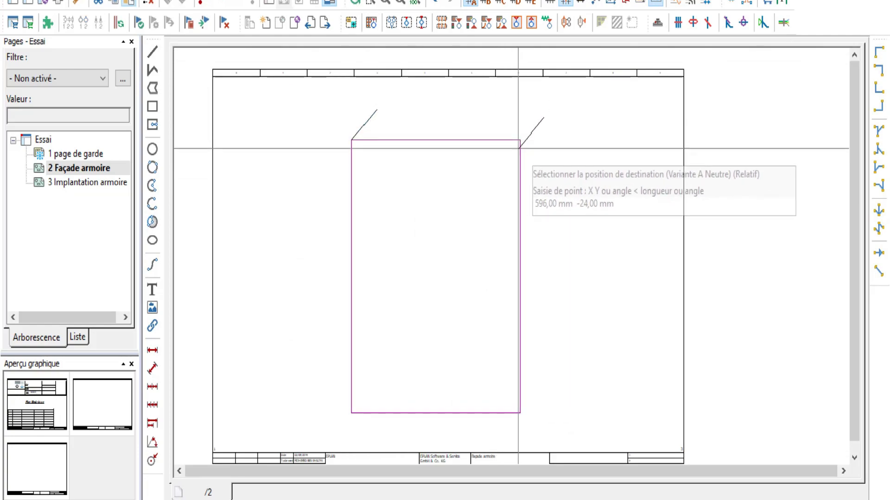
{"action": "scroll", "coordinate": [523, 134], "scroll_direction": "up", "scroll_amount": 3}
{"action": "scroll", "coordinate": [523, 137], "scroll_direction": "up", "scroll_amount": 2}
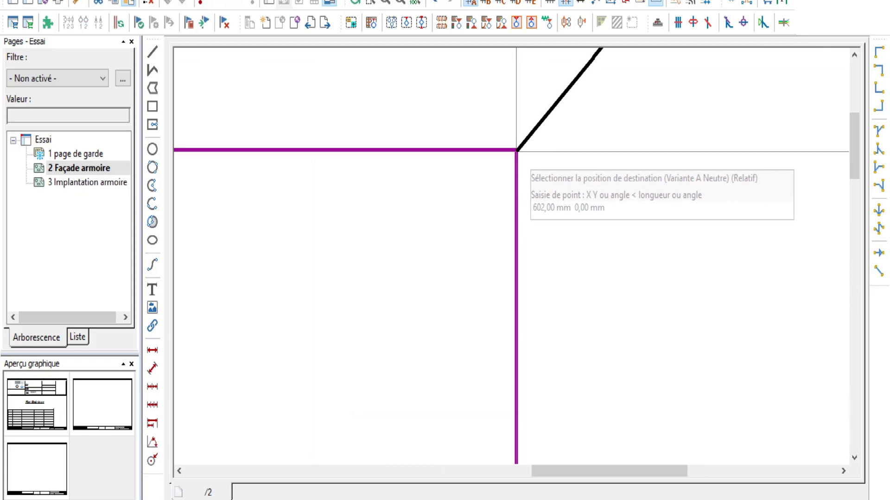
{"action": "scroll", "coordinate": [516, 151], "scroll_direction": "down", "scroll_amount": 5}
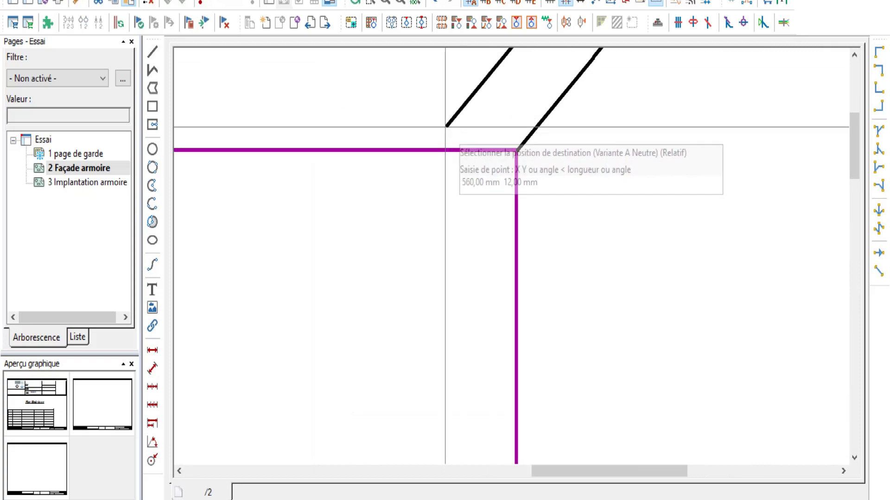
{"action": "scroll", "coordinate": [346, 359], "scroll_direction": "up", "scroll_amount": 5}
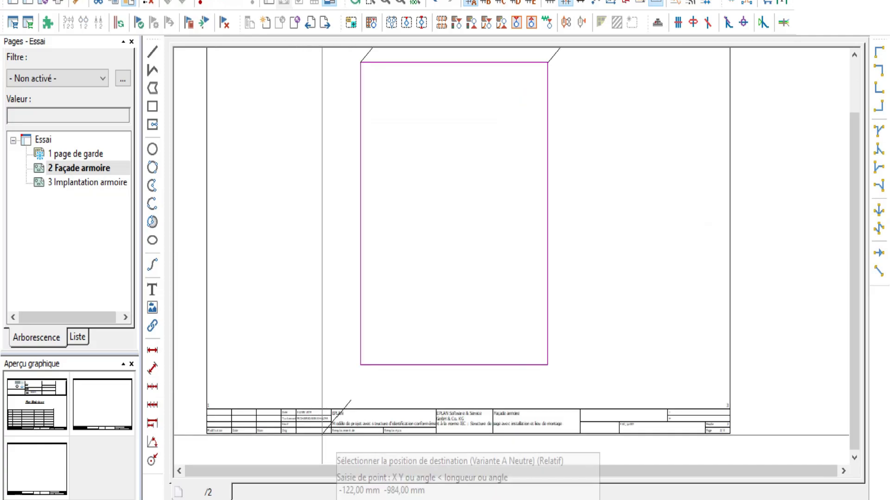
Place two more copies of the slanted line on the rectangle's lower-left and lower-right corners
{"action": "left_click", "coordinate": [348, 356]}
{"action": "scroll", "coordinate": [303, 246], "scroll_direction": "down", "scroll_amount": 7}
{"action": "scroll", "coordinate": [664, 353], "scroll_direction": "up", "scroll_amount": 3}
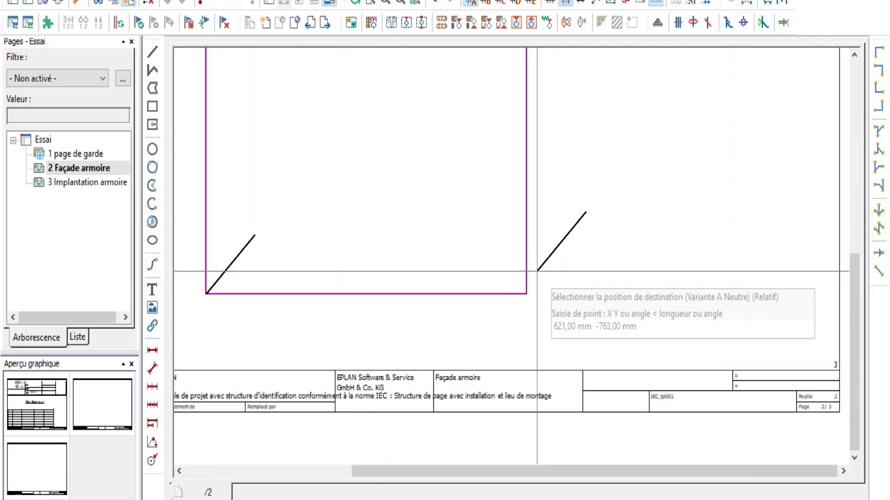
{"action": "left_click", "coordinate": [525, 294]}
{"action": "scroll", "coordinate": [540, 262], "scroll_direction": "down", "scroll_amount": 5}
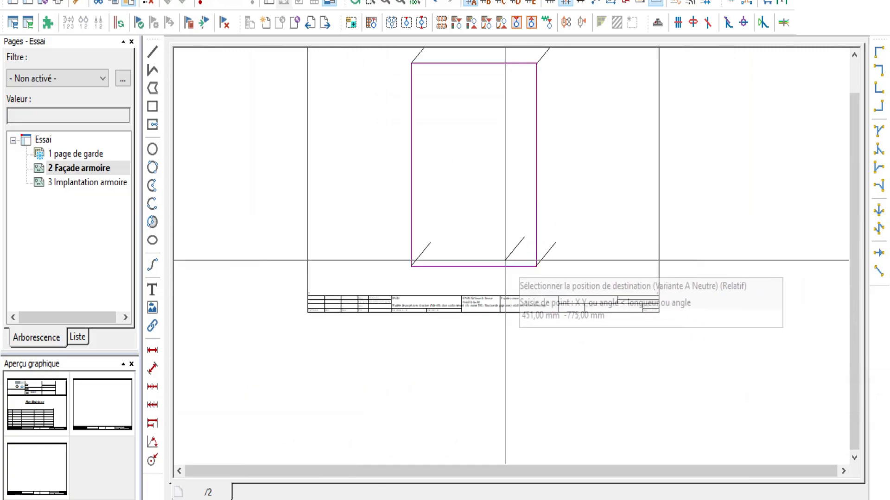
{"action": "scroll", "coordinate": [464, 153], "scroll_direction": "up", "scroll_amount": 4}
{"action": "key", "text": "Escape"}
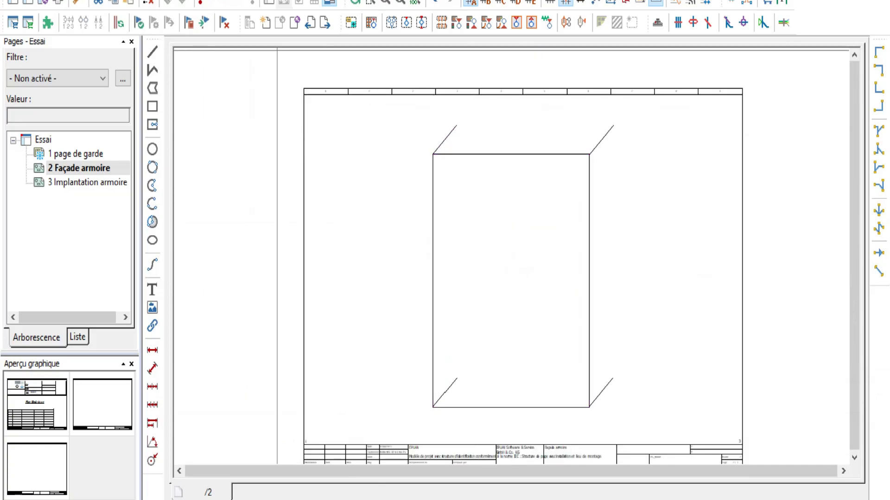
Draw a line about 605 mm long joining the free ends of the two upper slanted lines
{"action": "left_click", "coordinate": [152, 52]}
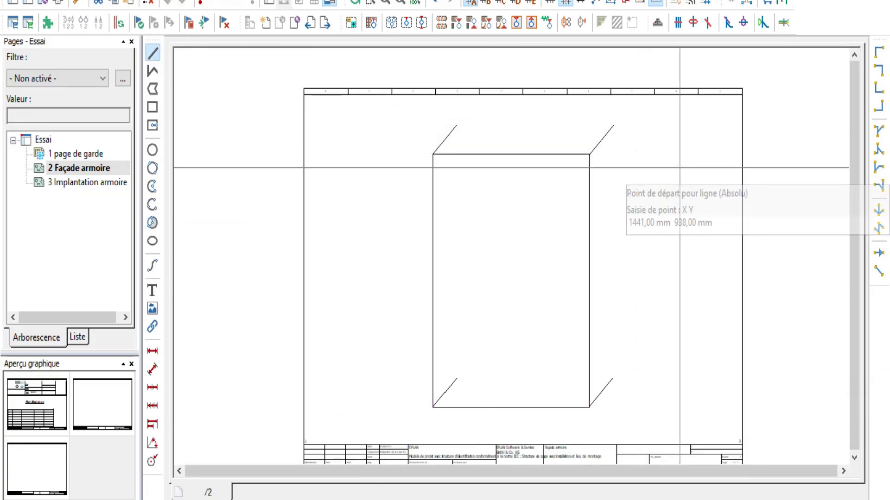
{"action": "left_click", "coordinate": [456, 126]}
{"action": "scroll", "coordinate": [614, 122], "scroll_direction": "up", "scroll_amount": 3}
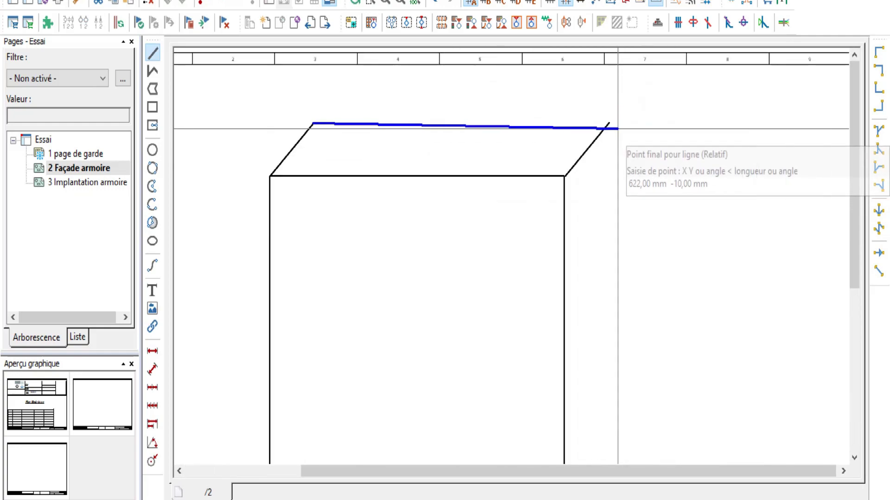
{"action": "scroll", "coordinate": [607, 120], "scroll_direction": "up", "scroll_amount": 2}
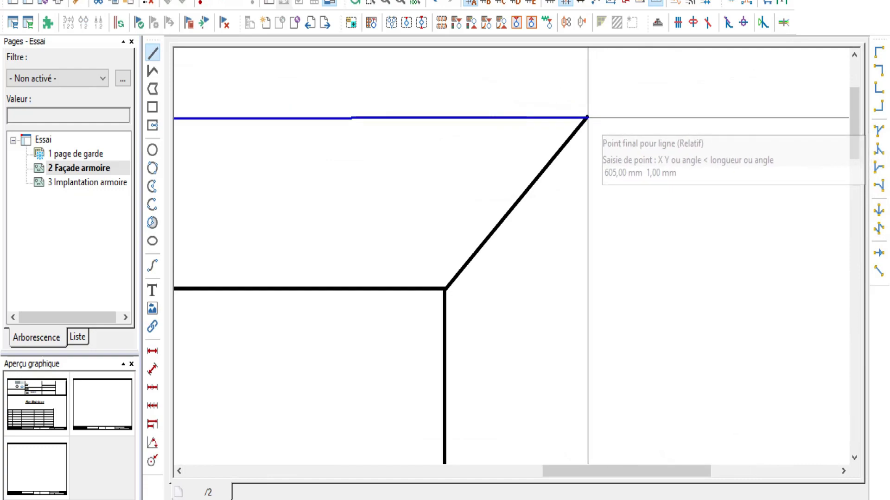
{"action": "left_click", "coordinate": [587, 118]}
{"action": "scroll", "coordinate": [585, 149], "scroll_direction": "down", "scroll_amount": 5}
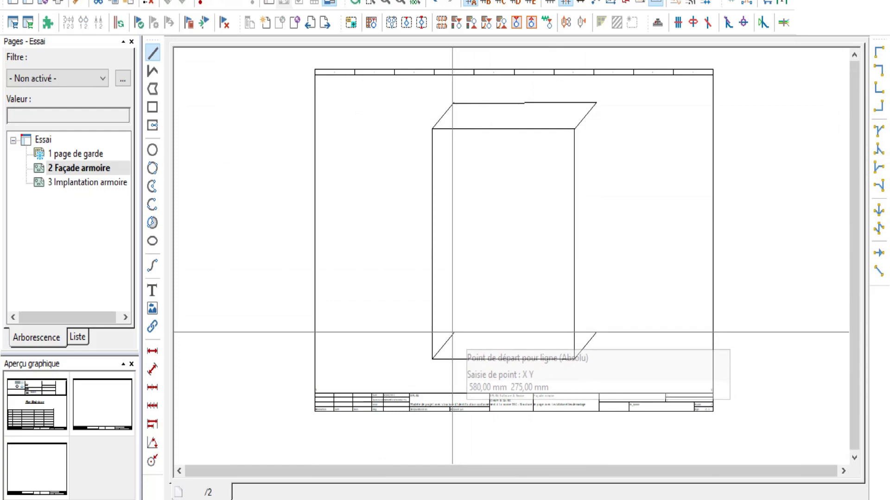
{"action": "left_click", "coordinate": [453, 333]}
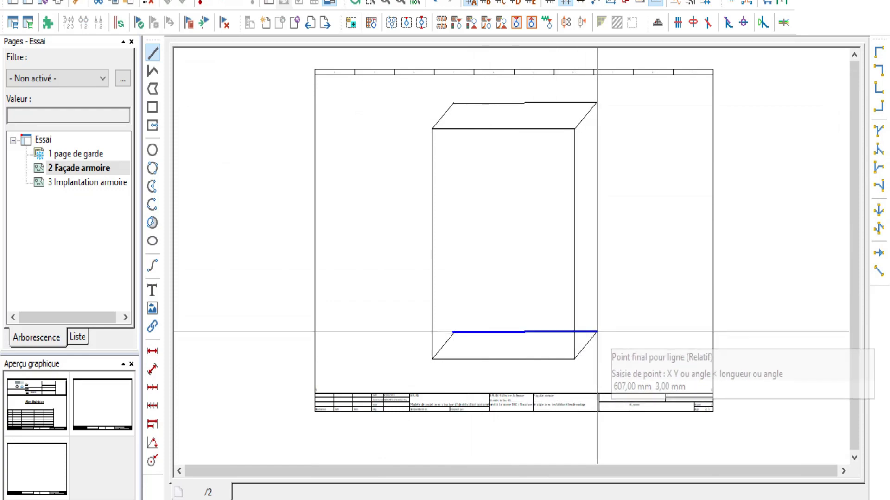
{"action": "scroll", "coordinate": [598, 332], "scroll_direction": "up", "scroll_amount": 4}
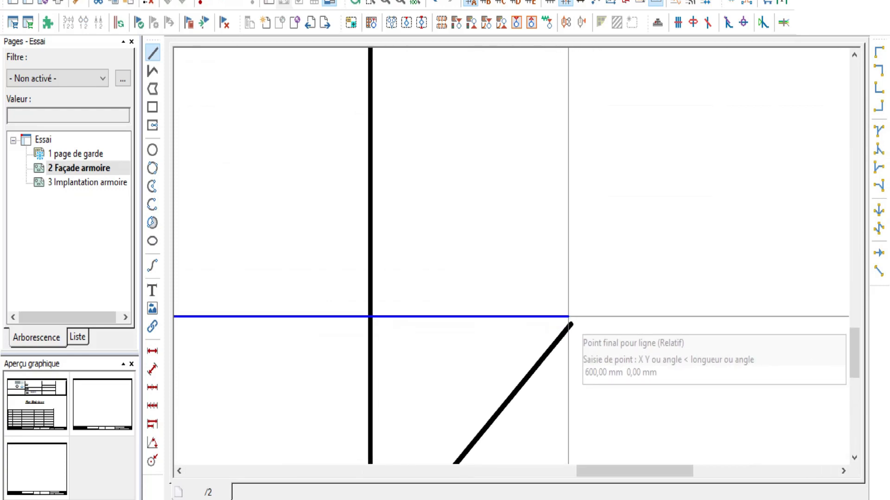
{"action": "scroll", "coordinate": [573, 317], "scroll_direction": "down", "scroll_amount": 3}
{"action": "scroll", "coordinate": [562, 302], "scroll_direction": "down", "scroll_amount": 3}
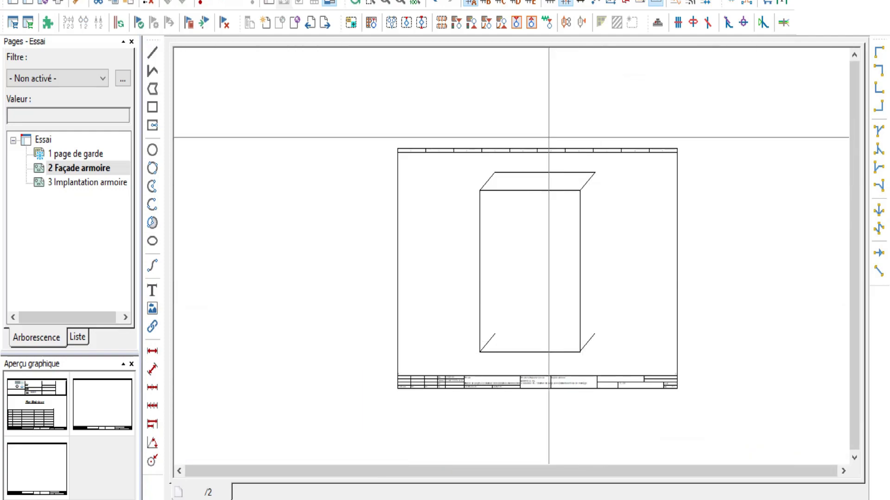
Copy the cabinet's top rear edge onto the free ends of the two lower slanted lines
{"action": "scroll", "coordinate": [561, 181], "scroll_direction": "up", "scroll_amount": 3}
{"action": "left_click", "coordinate": [556, 211]}
{"action": "key", "text": "ctrl+c"}
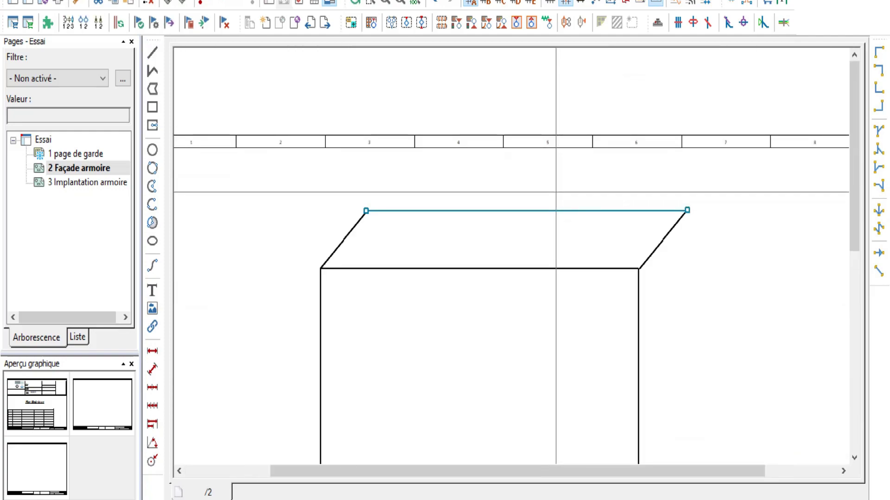
{"action": "key", "text": "ctrl+v"}
{"action": "scroll", "coordinate": [365, 204], "scroll_direction": "down", "scroll_amount": 3}
{"action": "scroll", "coordinate": [375, 278], "scroll_direction": "up", "scroll_amount": 2}
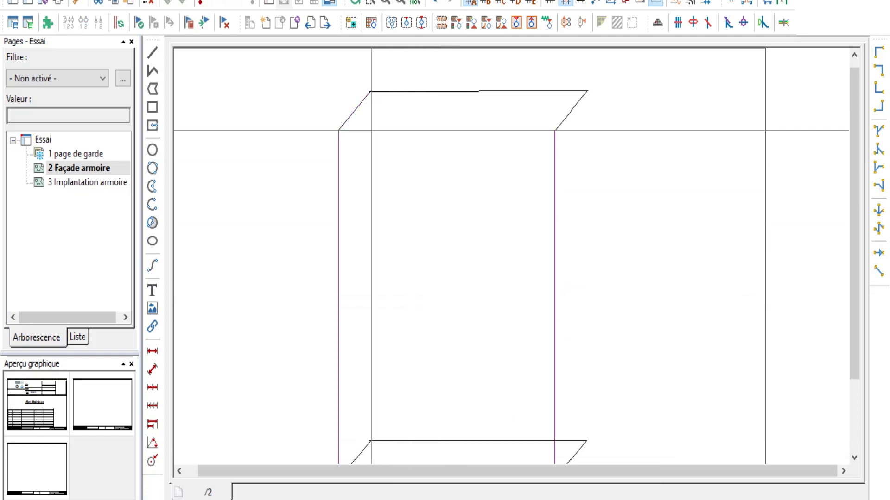
Draw a vertical line about 800 mm long joining the left ends of the top and bottom rear edges
{"action": "left_click", "coordinate": [152, 53]}
{"action": "left_click", "coordinate": [371, 93]}
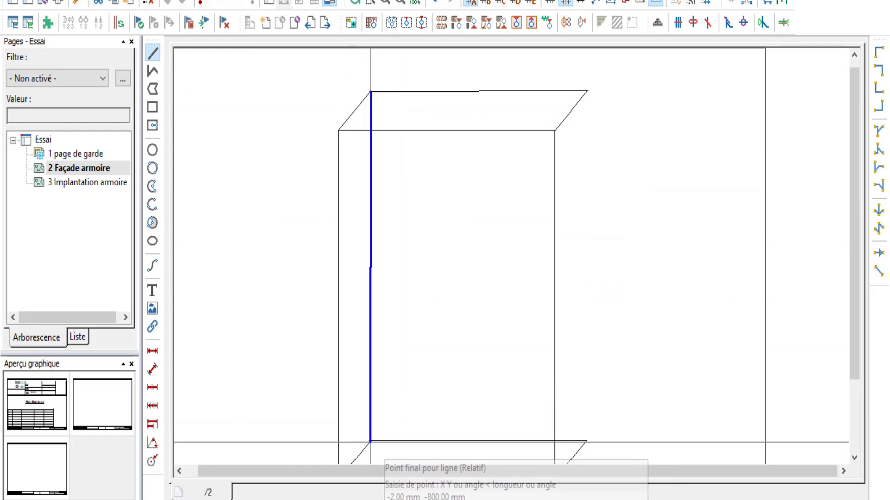
{"action": "left_click", "coordinate": [371, 442]}
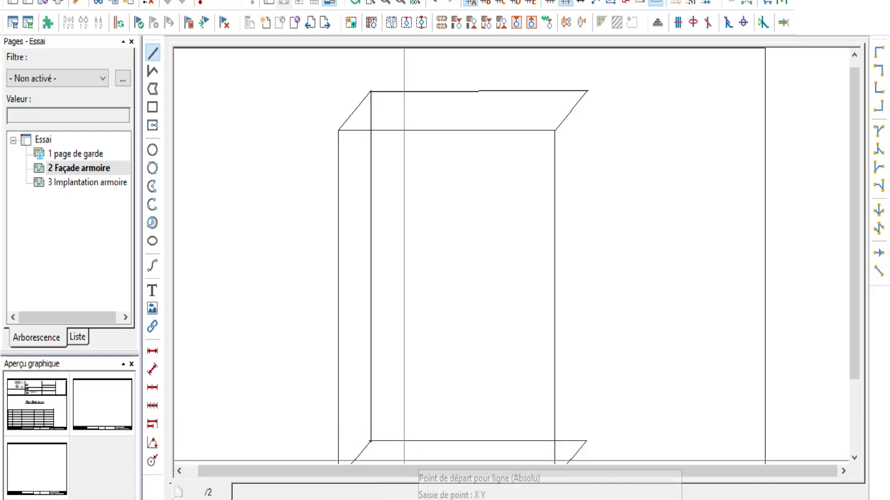
Adjust the bottom rear edge and the vertical rear line's lower end to meet at the lower-left slanted line's end
{"action": "scroll", "coordinate": [406, 339], "scroll_direction": "down", "scroll_amount": 2}
{"action": "scroll", "coordinate": [406, 338], "scroll_direction": "up", "scroll_amount": 4}
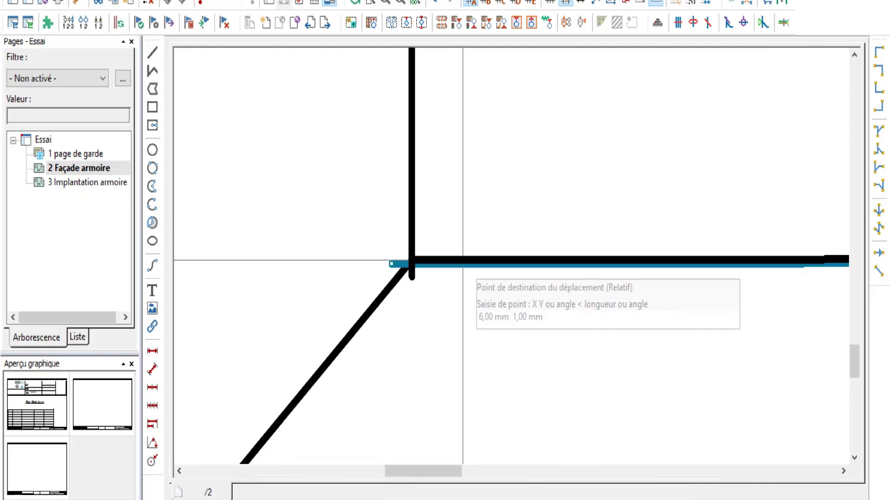
{"action": "key", "text": "Return"}
{"action": "left_click", "coordinate": [398, 274]}
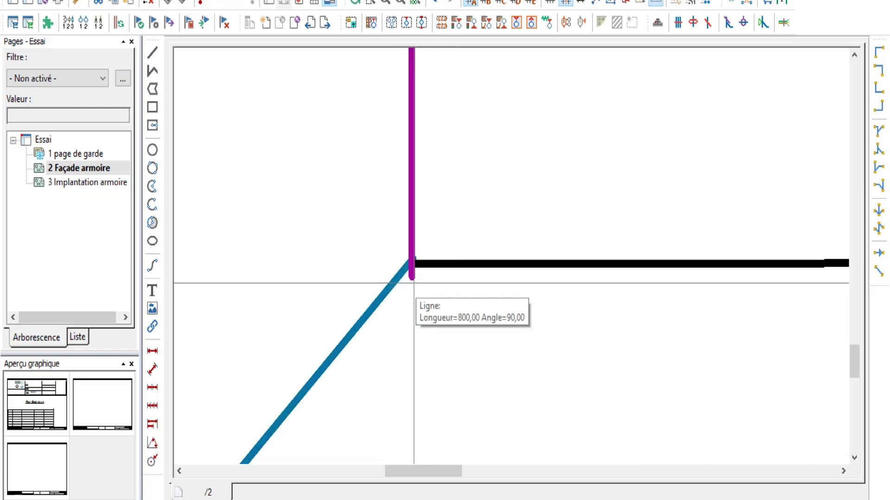
{"action": "left_click", "coordinate": [412, 274]}
{"action": "left_click_drag", "start_coordinate": [412, 276], "coordinate": [413, 263]}
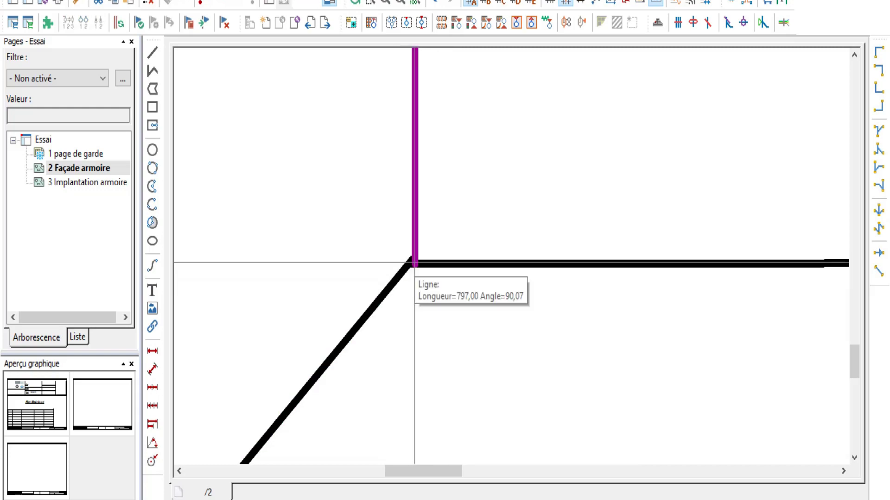
Copy the left rear vertical line onto the right end of the bottom rear edge
{"action": "scroll", "coordinate": [393, 276], "scroll_direction": "down", "scroll_amount": 5}
{"action": "scroll", "coordinate": [402, 307], "scroll_direction": "down", "scroll_amount": 3}
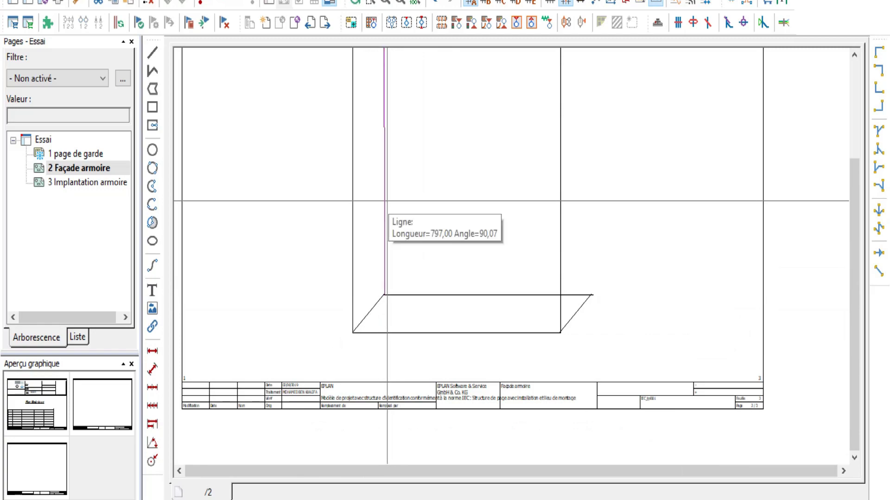
{"action": "left_click", "coordinate": [386, 203]}
{"action": "key", "text": "ctrl+c"}
{"action": "key", "text": "ctrl+v"}
{"action": "scroll", "coordinate": [455, 385], "scroll_direction": "down", "scroll_amount": 4}
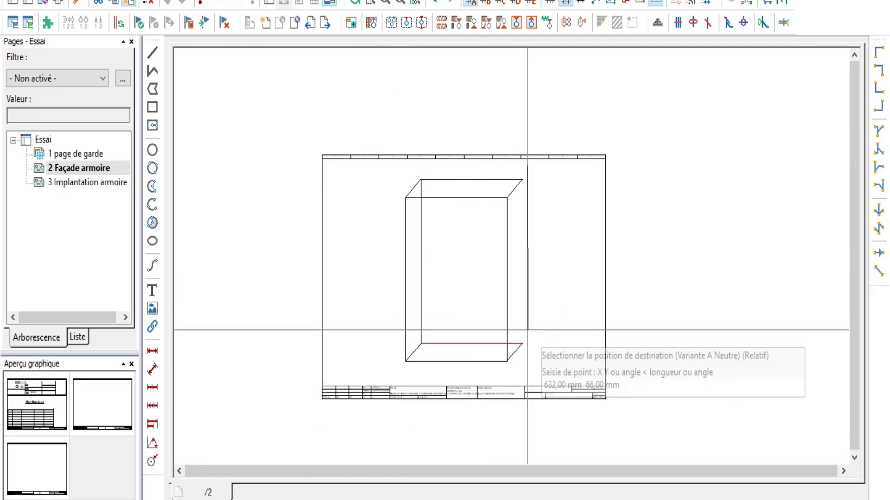
{"action": "scroll", "coordinate": [509, 337], "scroll_direction": "up", "scroll_amount": 3}
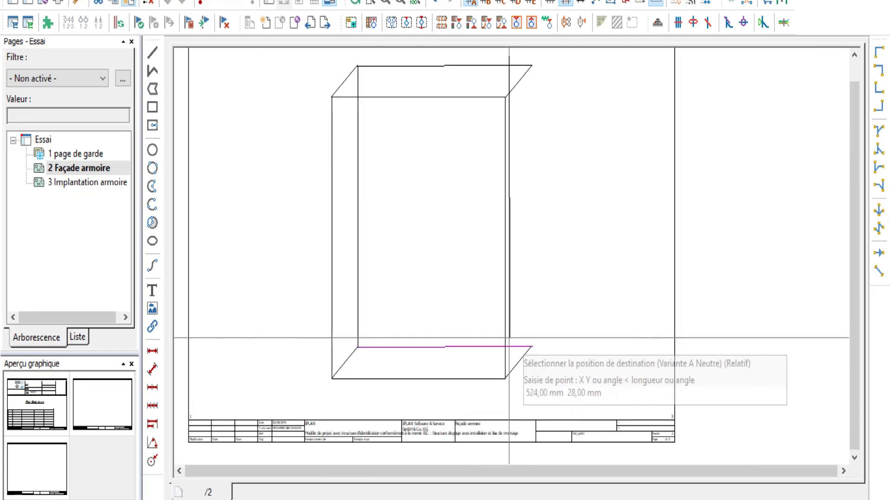
{"action": "left_click", "coordinate": [532, 347]}
Set the line type of the cabinet's bottom rear edge to dashed
{"action": "scroll", "coordinate": [450, 311], "scroll_direction": "up", "scroll_amount": 2}
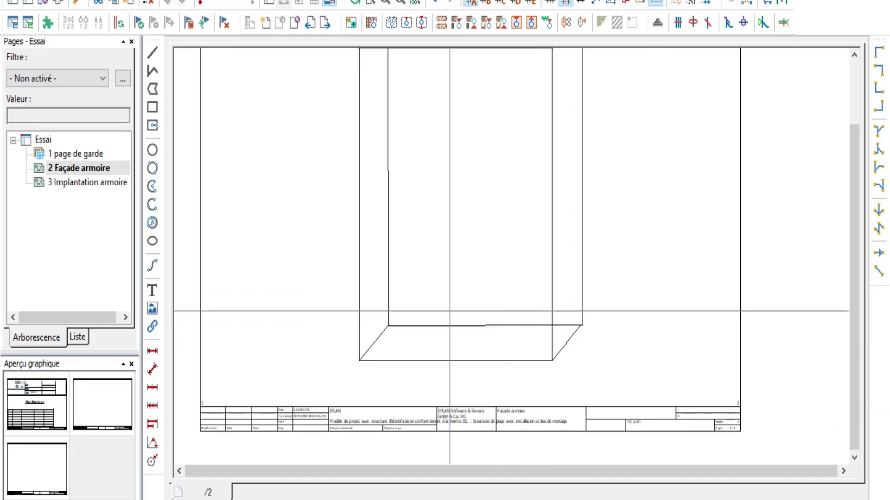
{"action": "scroll", "coordinate": [449, 311], "scroll_direction": "up", "scroll_amount": 4}
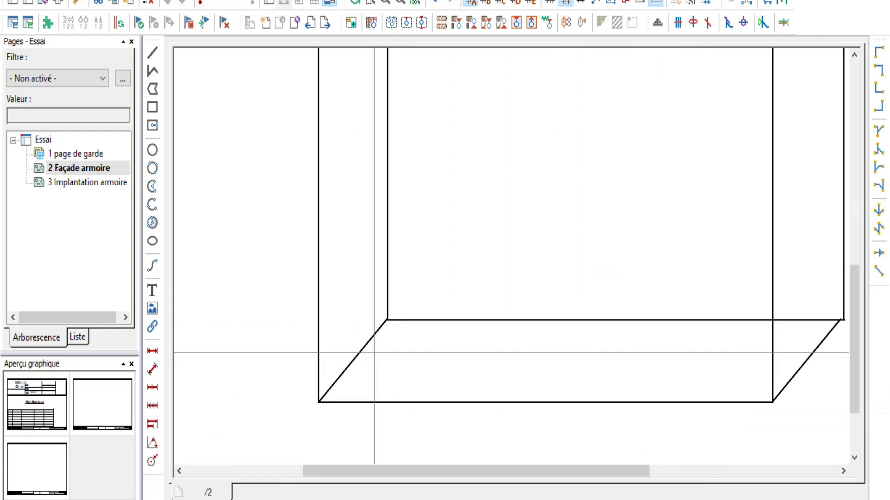
{"action": "left_click", "coordinate": [367, 345]}
{"action": "left_click", "coordinate": [387, 256], "text": "ctrl"}
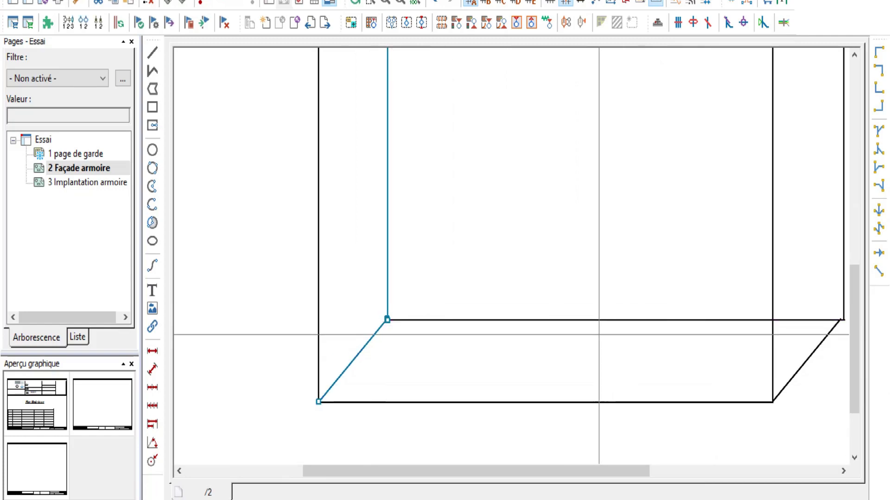
{"action": "left_click", "coordinate": [594, 320], "text": "ctrl"}
{"action": "double_click", "coordinate": [593, 320]}
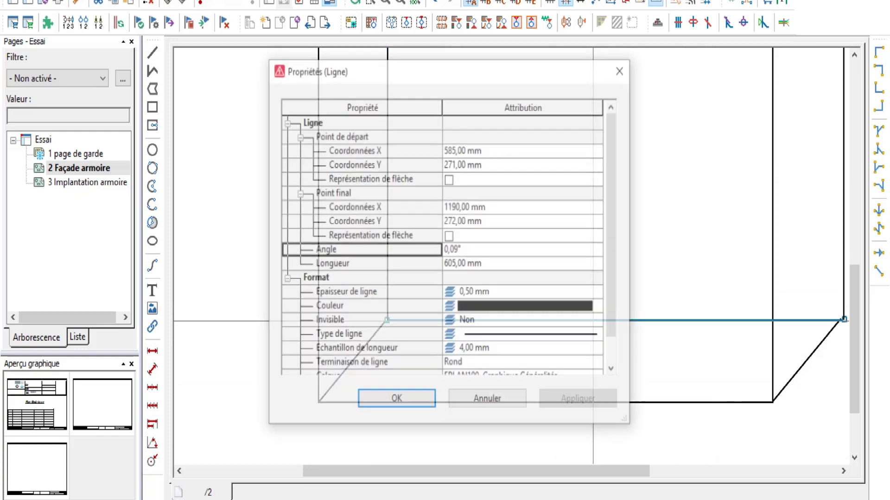
{"action": "left_click", "coordinate": [533, 350]}
{"action": "left_click", "coordinate": [533, 335]}
{"action": "left_click", "coordinate": [599, 336]}
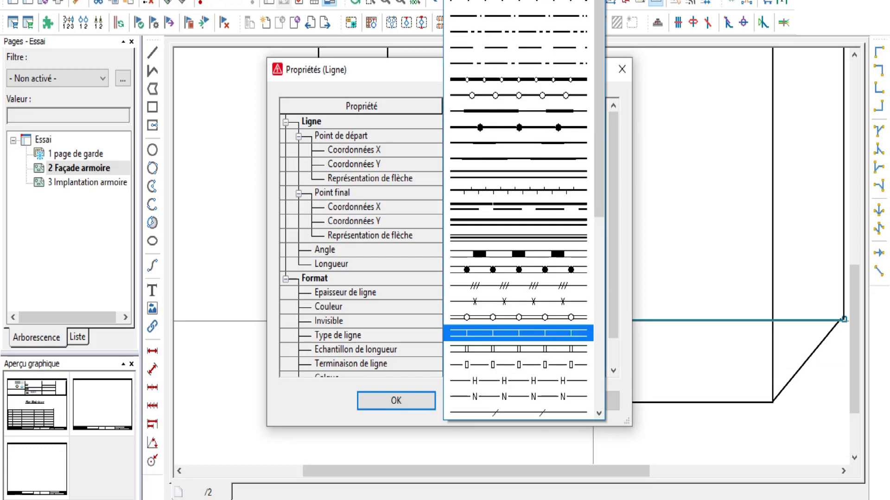
{"action": "left_click", "coordinate": [519, 1]}
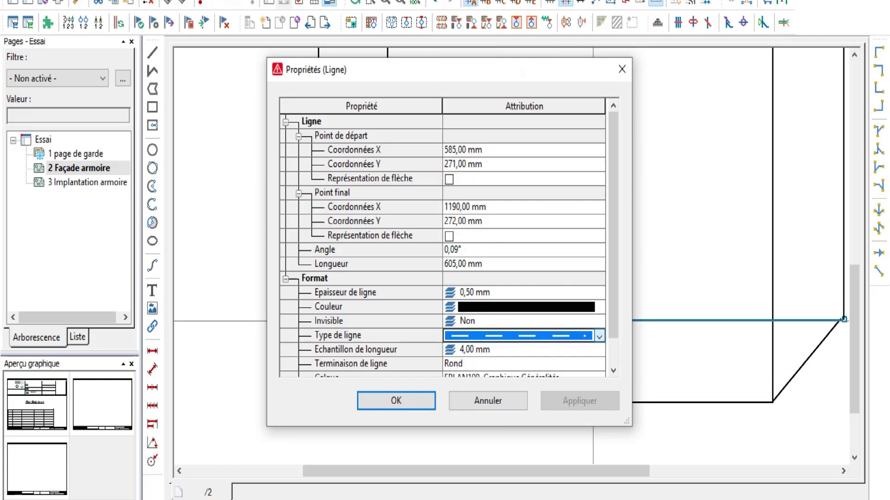
{"action": "left_click", "coordinate": [396, 401]}
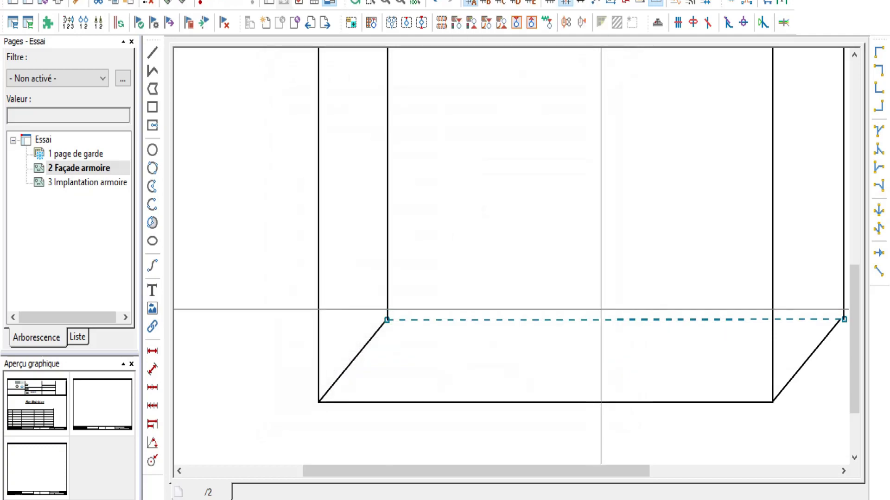
Set the line type of the cabinet's left rear vertical edge to dashed
{"action": "double_click", "coordinate": [388, 260]}
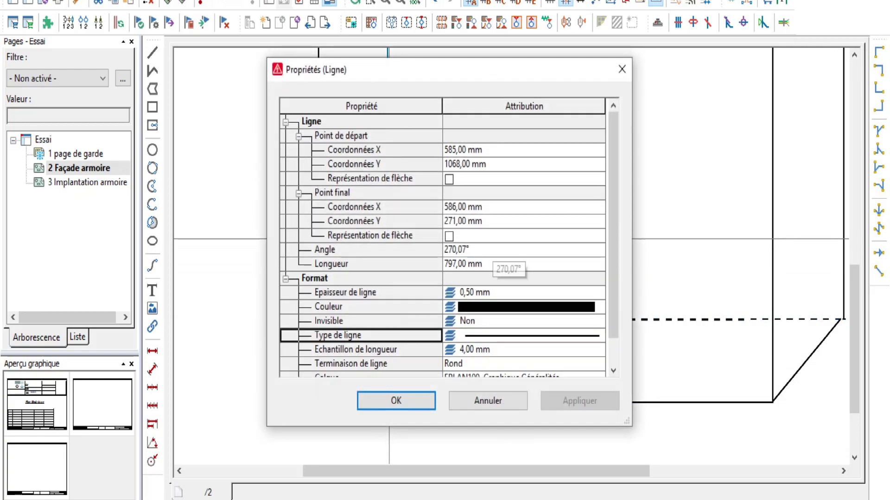
{"action": "left_click", "coordinate": [524, 336]}
{"action": "left_click", "coordinate": [600, 335]}
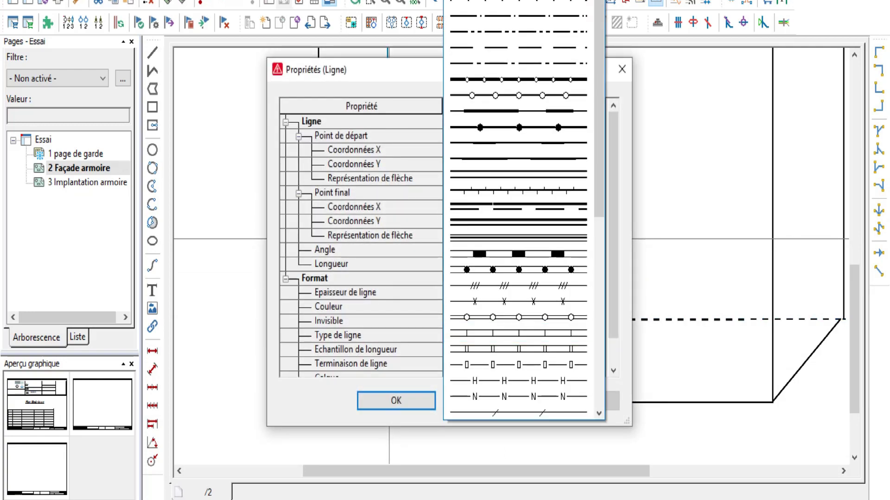
{"action": "left_click", "coordinate": [519, 325]}
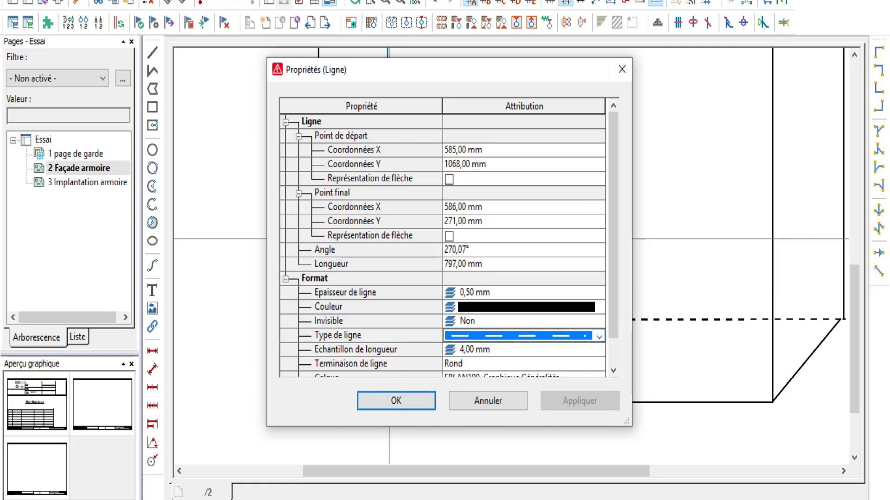
{"action": "key", "text": "Return"}
Set the line type of the slanted edge at the cabinet's lower-left corner to dashed
{"action": "double_click", "coordinate": [365, 345]}
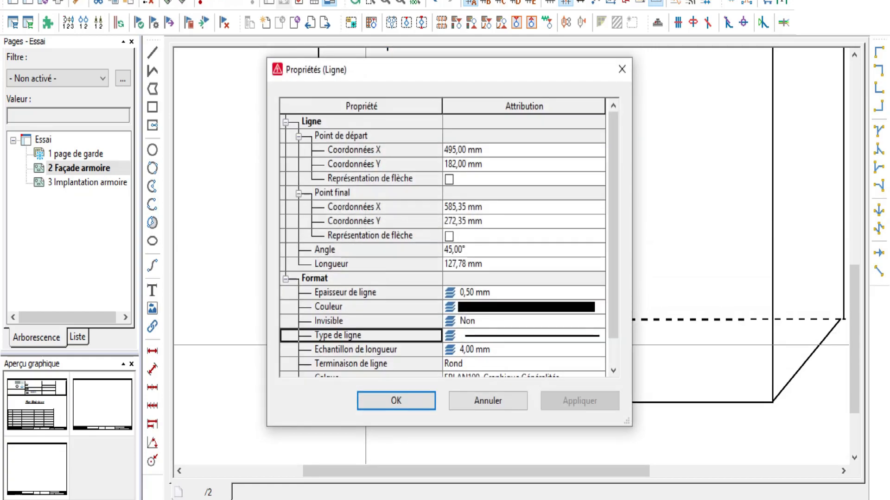
{"action": "left_click", "coordinate": [599, 335]}
{"action": "left_click", "coordinate": [599, 336]}
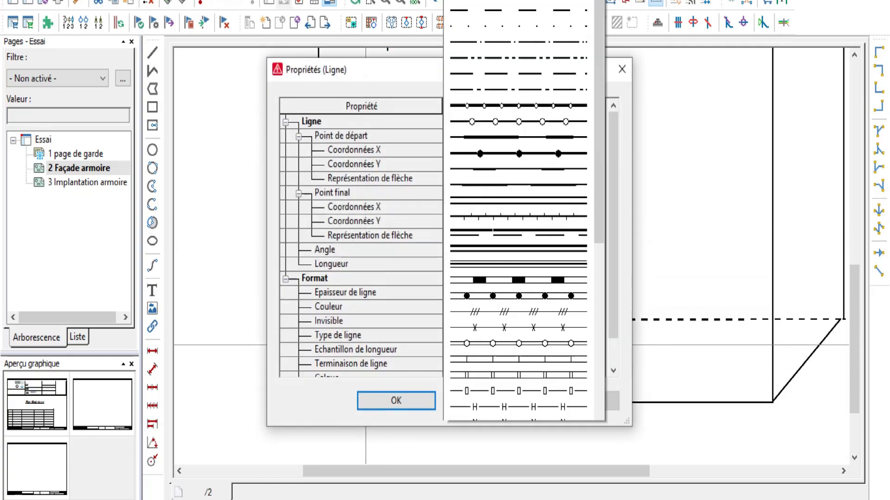
{"action": "scroll", "coordinate": [599, 336], "scroll_direction": "down", "scroll_amount": 2}
{"action": "left_click", "coordinate": [518, 47]}
{"action": "key", "text": "Return"}
{"action": "scroll", "coordinate": [387, 166], "scroll_direction": "down", "scroll_amount": 5}
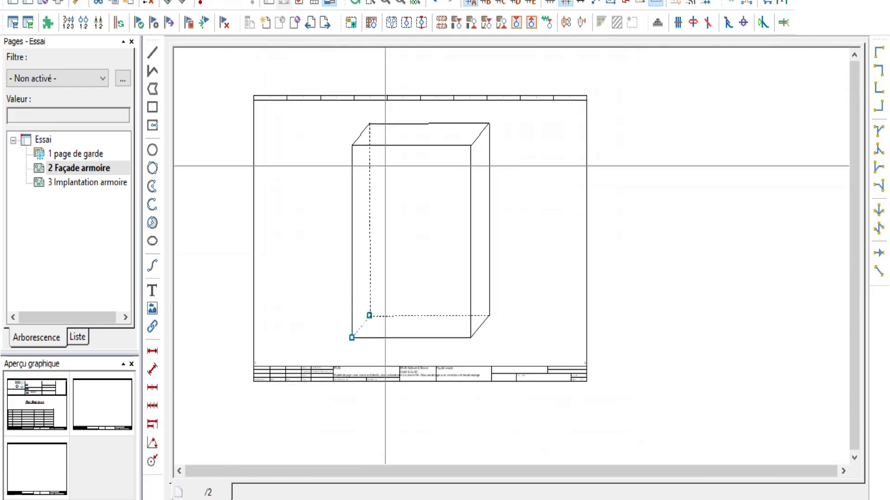
{"action": "scroll", "coordinate": [386, 165], "scroll_direction": "up", "scroll_amount": 1}
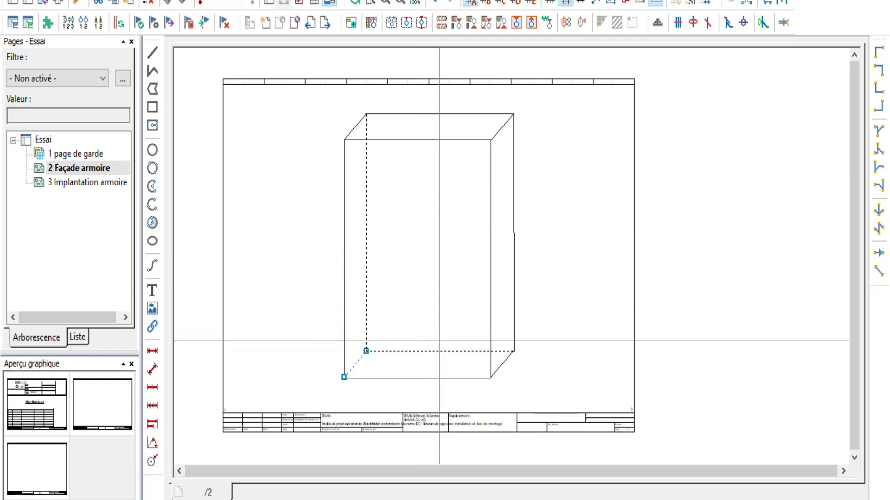
{"action": "scroll", "coordinate": [376, 174], "scroll_direction": "up", "scroll_amount": 2}
{"action": "scroll", "coordinate": [369, 194], "scroll_direction": "down", "scroll_amount": 2}
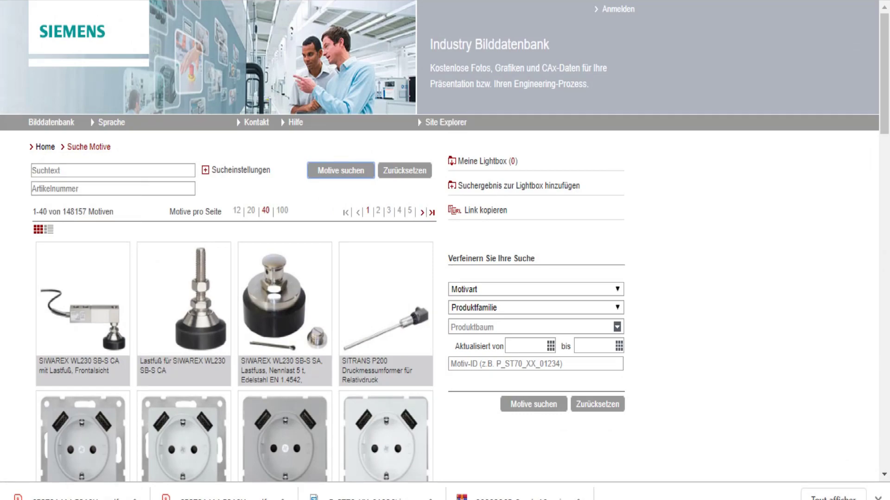
Switch to the Siemens Industry Bilddatenbank and search for KTP 400
{"action": "left_click", "coordinate": [113, 170]}
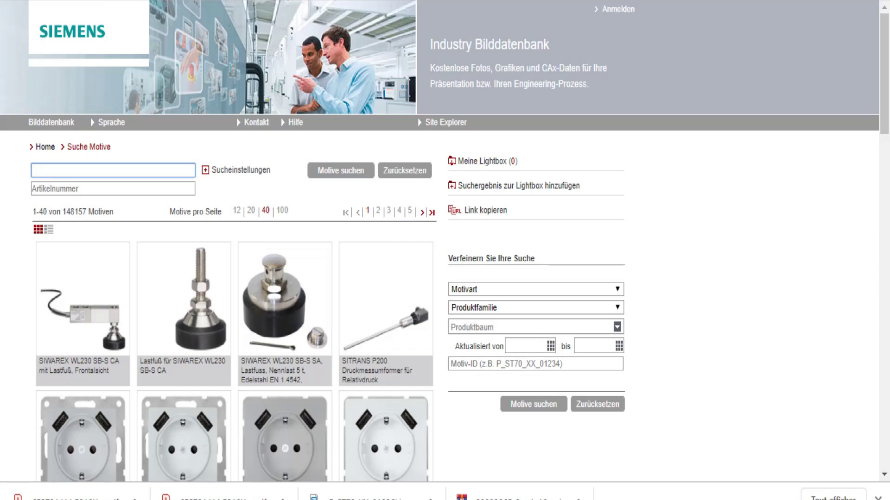
{"action": "left_click", "coordinate": [113, 188]}
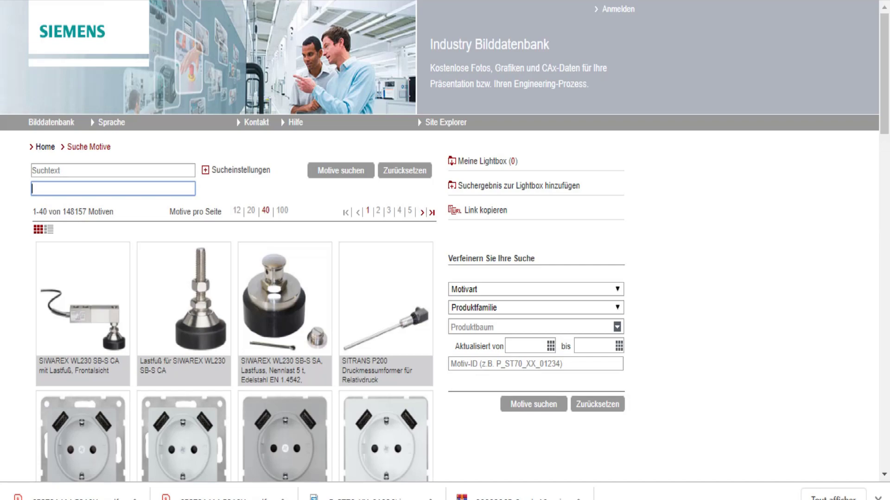
{"action": "left_click", "coordinate": [113, 170]}
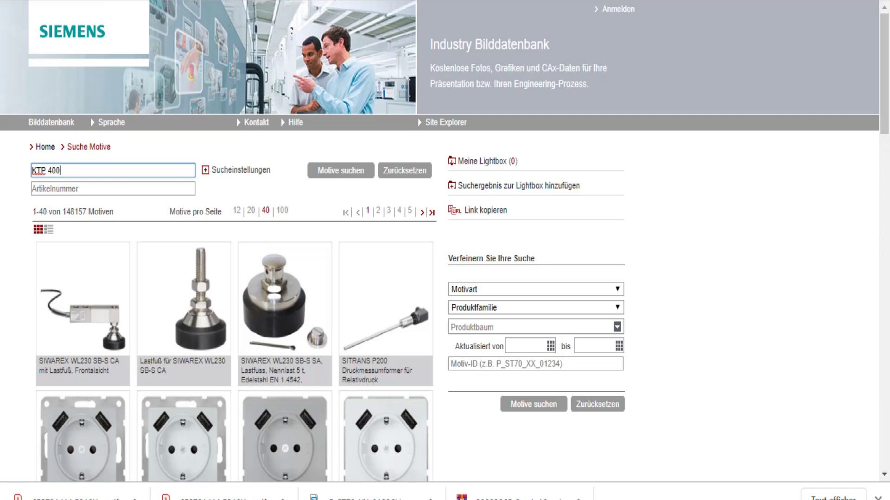
{"action": "left_click", "coordinate": [341, 172]}
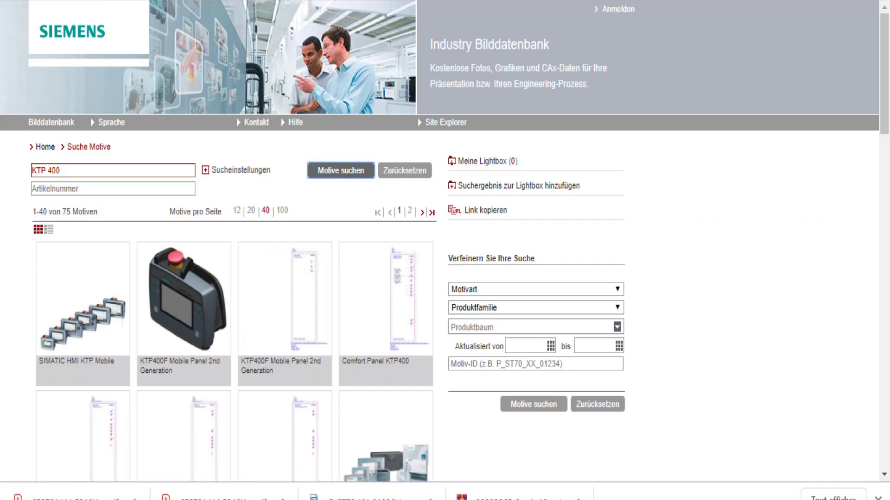
Open the dimension drawing (Maßzeichnung) of the KTP400 Basic PN, 4" and download its CAD graphic as DXF
{"action": "scroll", "coordinate": [284, 93], "scroll_direction": "down", "scroll_amount": 8}
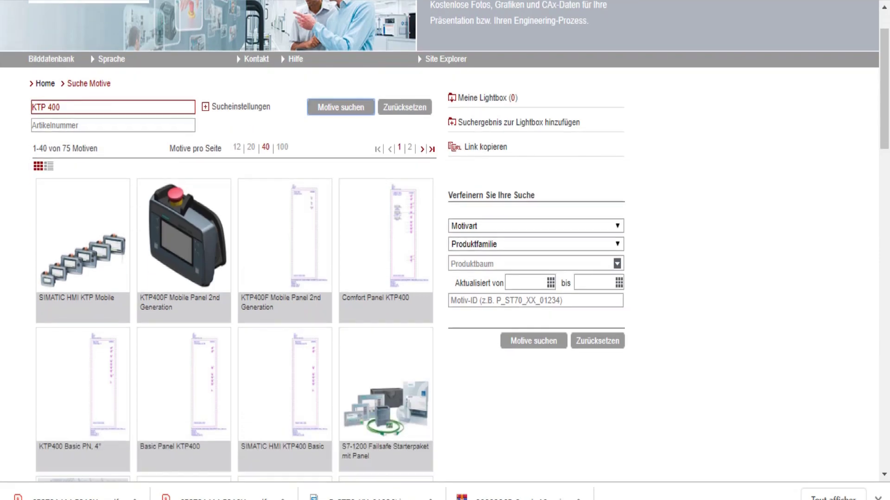
{"action": "scroll", "coordinate": [285, 93], "scroll_direction": "down", "scroll_amount": 4}
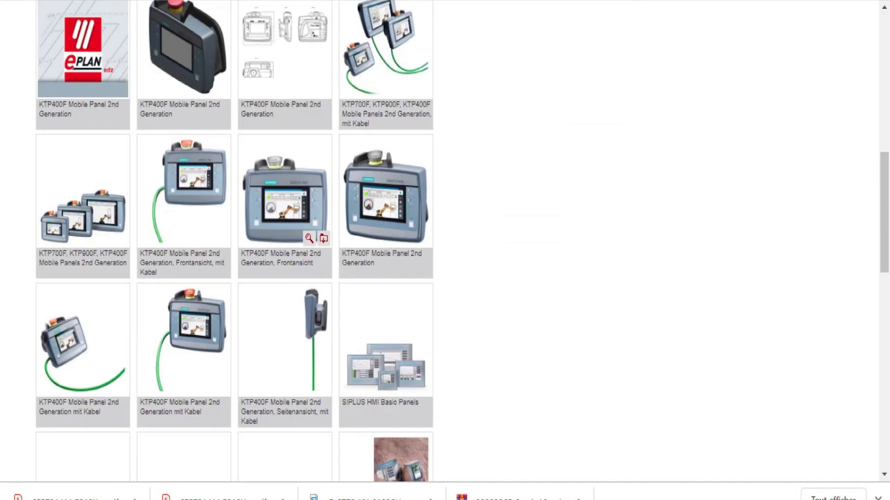
{"action": "scroll", "coordinate": [185, 231], "scroll_direction": "down", "scroll_amount": 7}
{"action": "scroll", "coordinate": [234, 241], "scroll_direction": "down", "scroll_amount": 5}
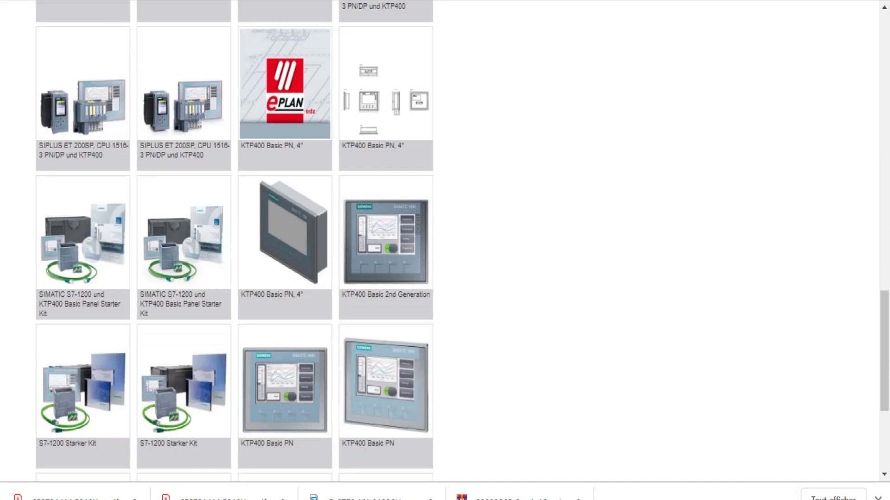
{"action": "left_click", "coordinate": [410, 131]}
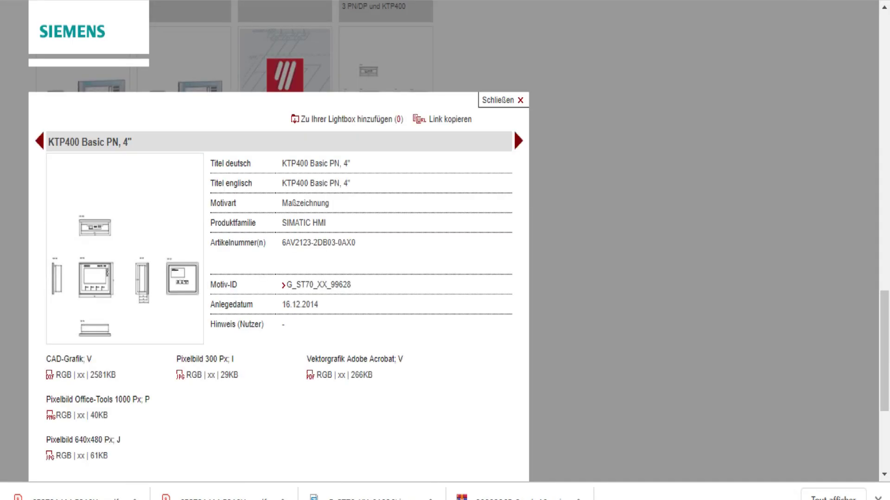
{"action": "scroll", "coordinate": [439, 241], "scroll_direction": "down", "scroll_amount": 5}
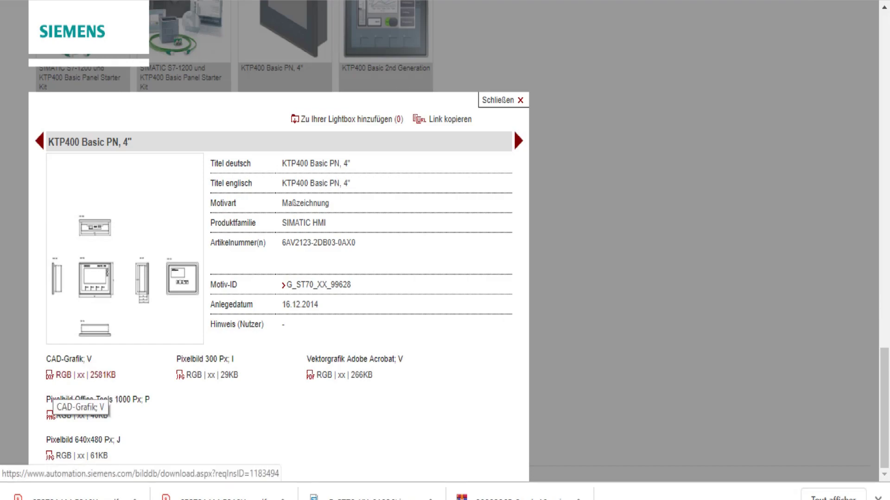
{"action": "left_click", "coordinate": [58, 376]}
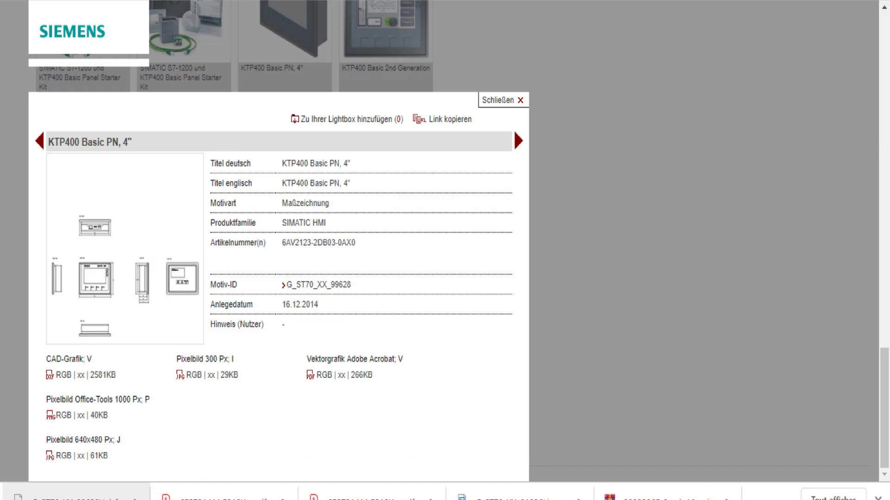
Switch to EPLAN and import G_ST70_XX_99628V.dxf with the Standard scheme and automatic scaling, placing it outside the page frame beside the cabinet
{"action": "left_click_drag", "start_coordinate": [74, 497], "coordinate": [412, 427]}
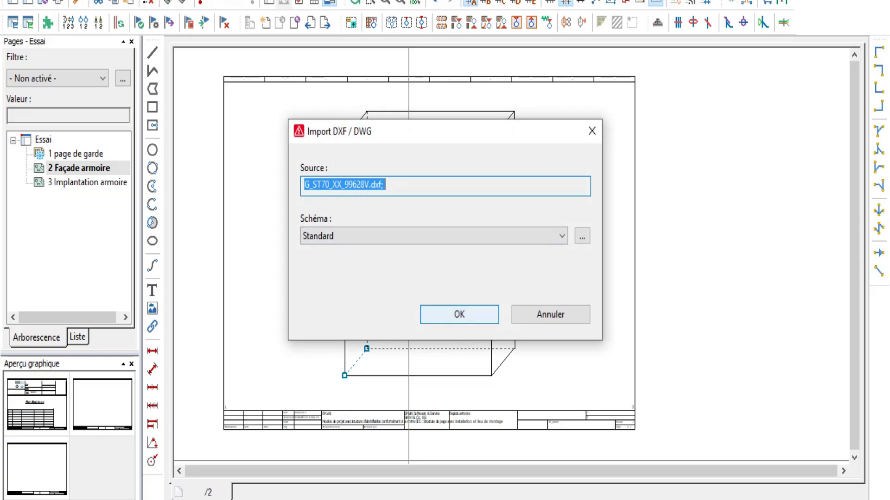
{"action": "key", "text": "Return"}
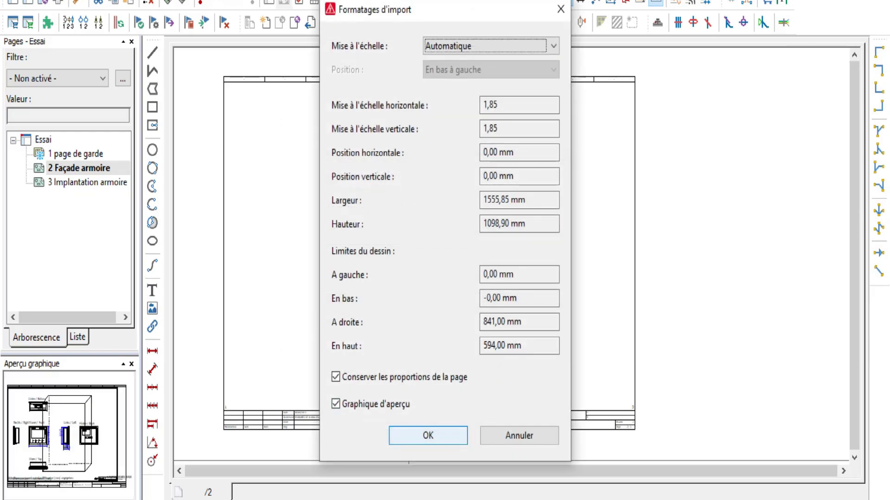
{"action": "key", "text": "Return"}
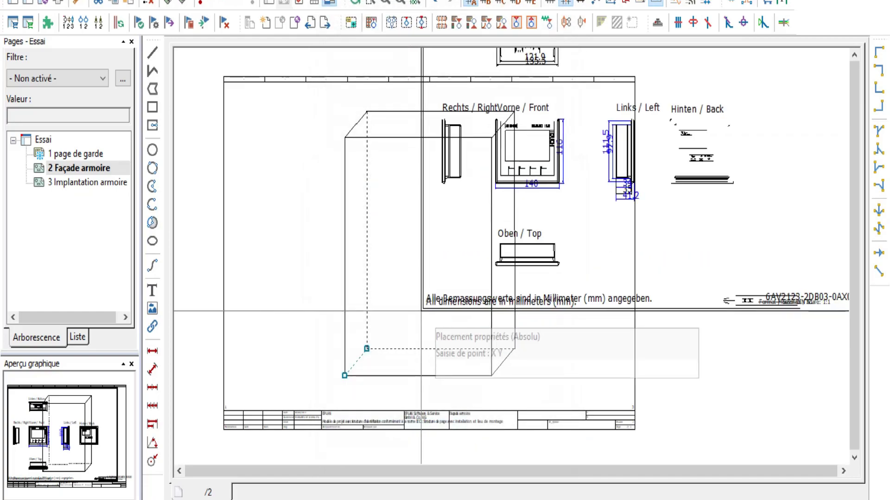
{"action": "scroll", "coordinate": [421, 312], "scroll_direction": "down", "scroll_amount": 5}
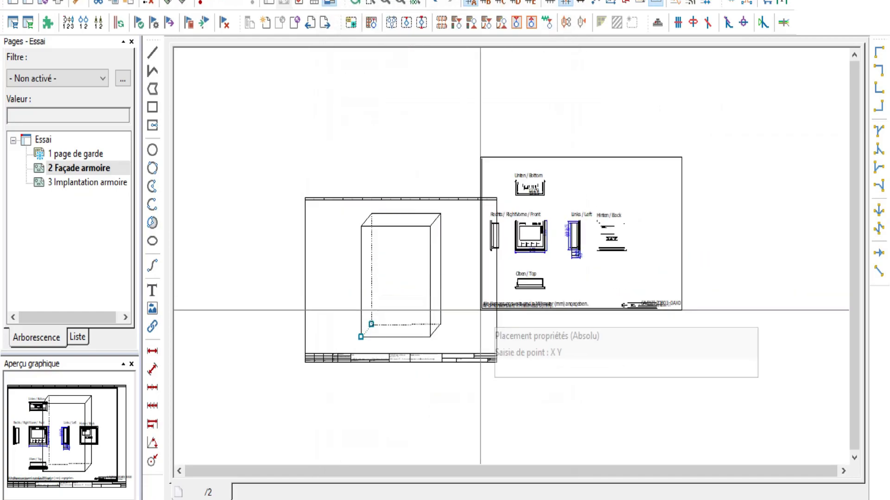
{"action": "left_click", "coordinate": [515, 297]}
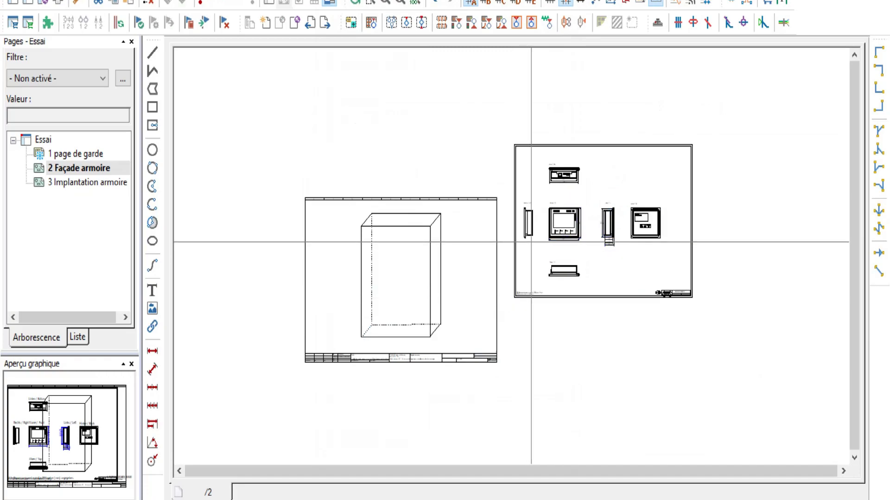
Delete the imported drawing's left, back and top views together with its title block and lower frame lines
{"action": "scroll", "coordinate": [571, 156], "scroll_direction": "up", "scroll_amount": 2}
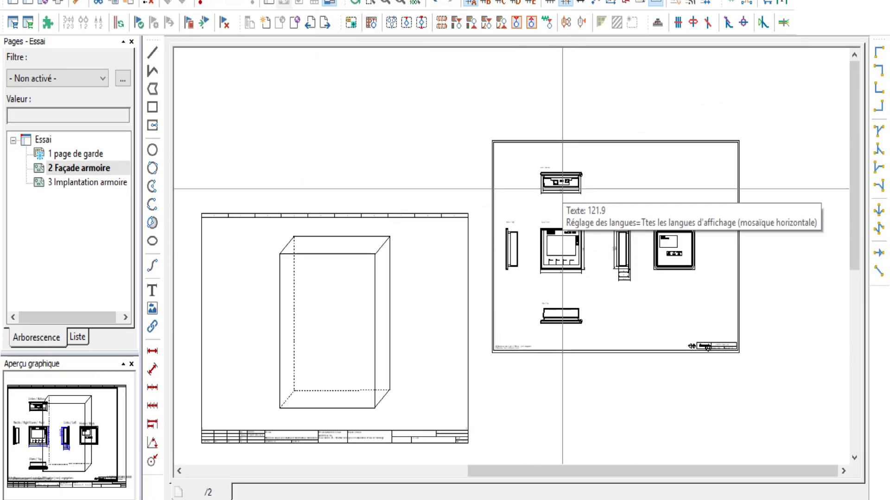
{"action": "scroll", "coordinate": [563, 189], "scroll_direction": "up", "scroll_amount": 3}
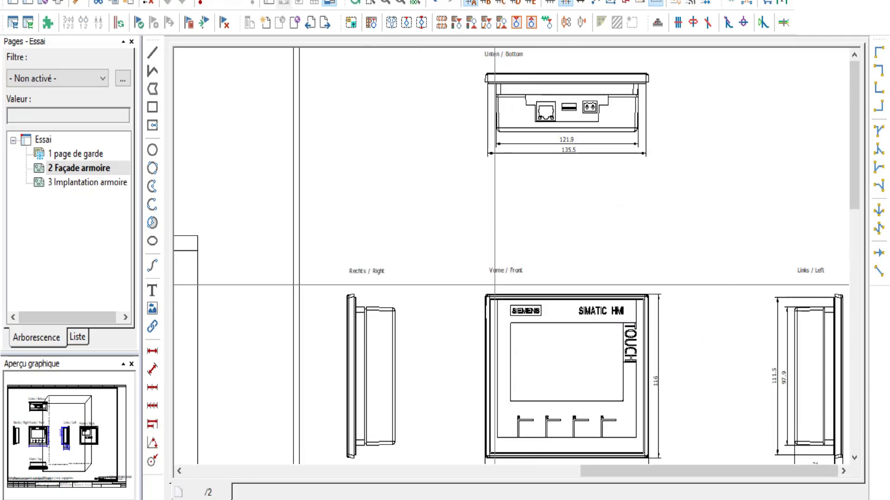
{"action": "scroll", "coordinate": [404, 228], "scroll_direction": "down", "scroll_amount": 1}
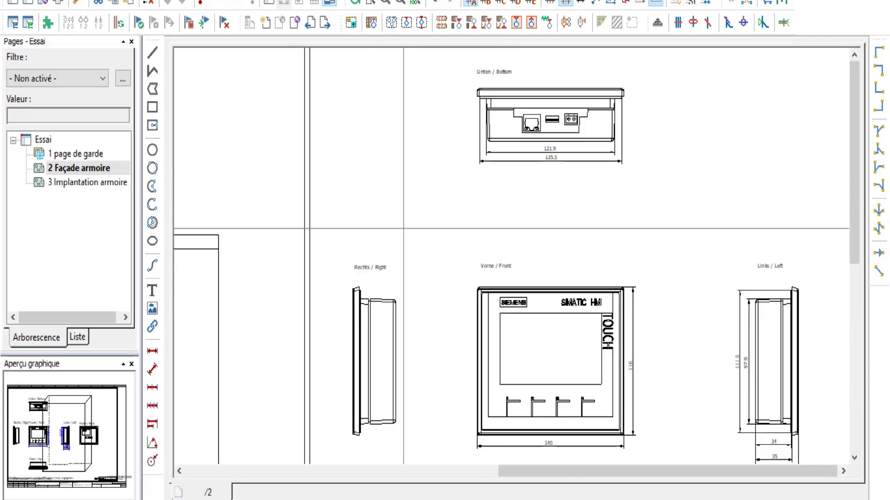
{"action": "scroll", "coordinate": [403, 228], "scroll_direction": "down", "scroll_amount": 4}
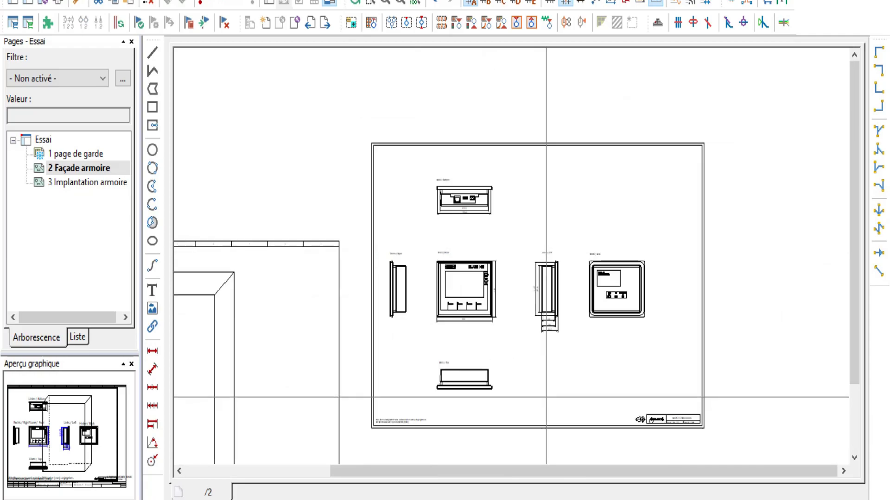
{"action": "left_click_drag", "start_coordinate": [536, 383], "coordinate": [734, 111]}
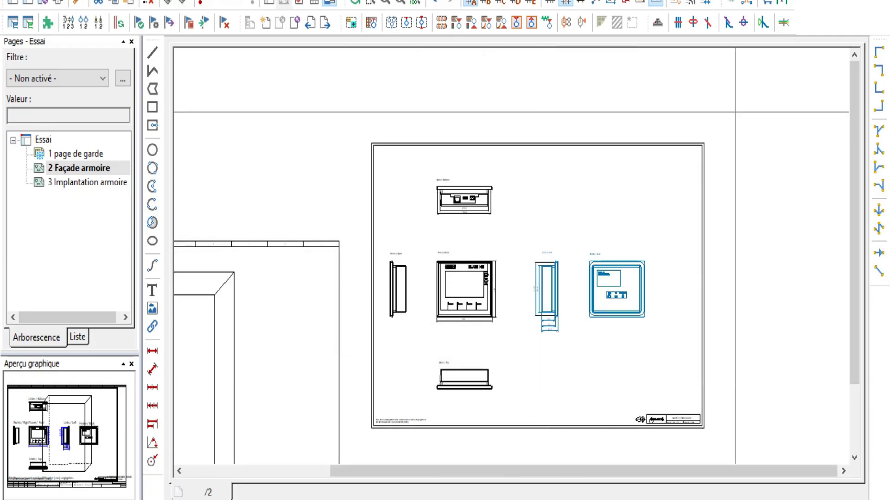
{"action": "key", "text": "Delete"}
{"action": "left_click_drag", "start_coordinate": [353, 447], "coordinate": [720, 354]}
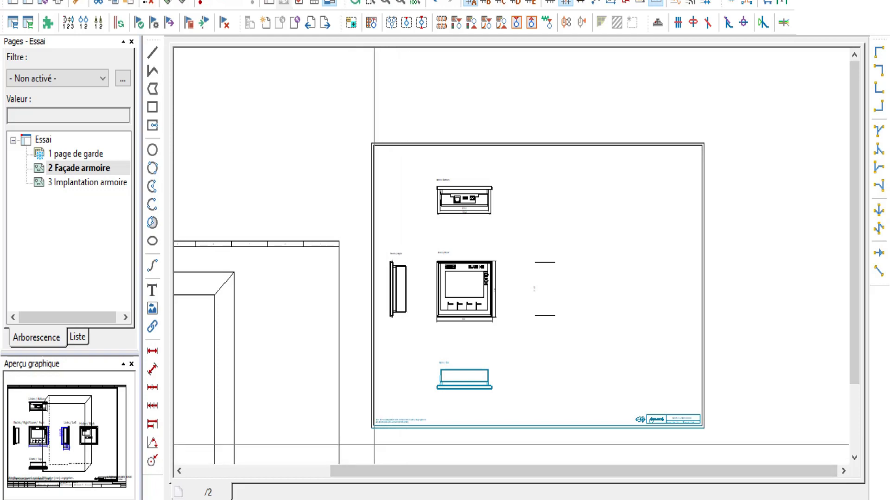
{"action": "key", "text": "Delete"}
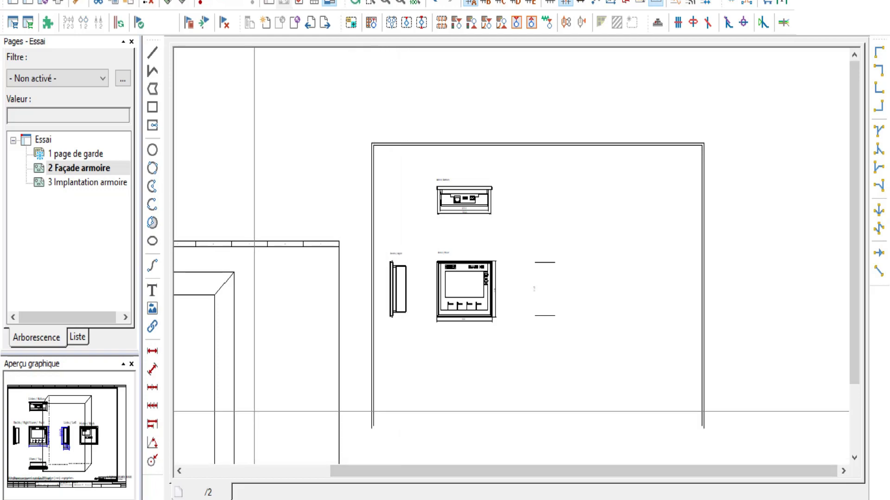
Delete the imported drawing's right and bottom views, remaining frame lines and leftover left-view dimension lines, keeping only the front view
{"action": "left_click_drag", "start_coordinate": [355, 440], "coordinate": [427, 103]}
{"action": "key", "text": "Delete"}
{"action": "left_click_drag", "start_coordinate": [351, 247], "coordinate": [723, 104]}
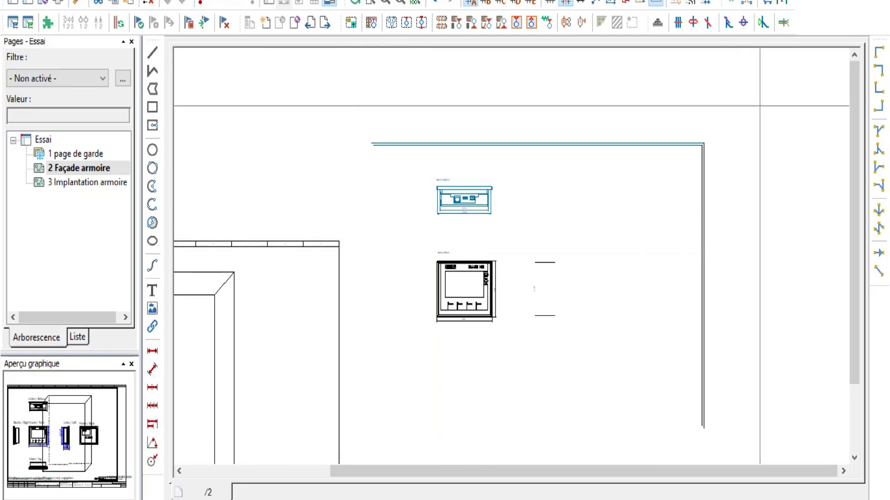
{"action": "key", "text": "Delete"}
{"action": "left_click_drag", "start_coordinate": [518, 435], "coordinate": [758, 123]}
{"action": "key", "text": "Delete"}
Delete the Vorne / Front label, the front view's 140 dimension line and text, and the 116 dimension's text and lower arrow
{"action": "scroll", "coordinate": [392, 283], "scroll_direction": "up", "scroll_amount": 1}
{"action": "scroll", "coordinate": [417, 268], "scroll_direction": "up", "scroll_amount": 3}
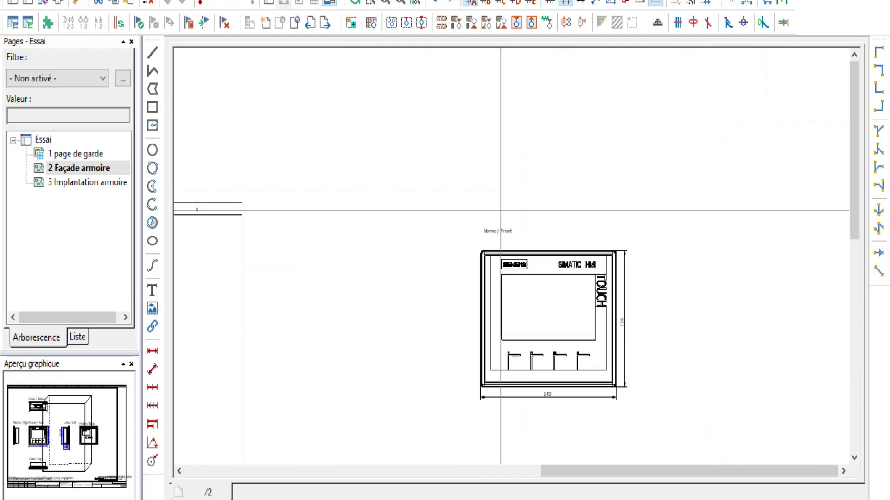
{"action": "scroll", "coordinate": [635, 377], "scroll_direction": "down", "scroll_amount": 2}
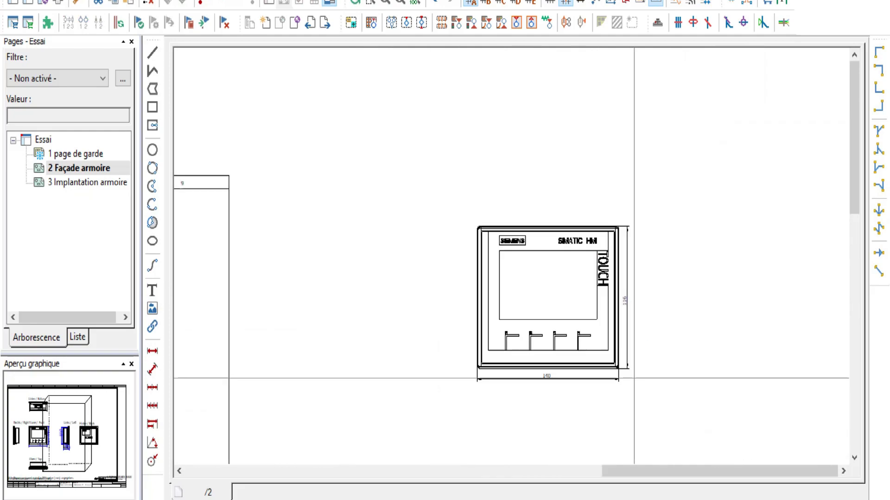
{"action": "scroll", "coordinate": [603, 352], "scroll_direction": "up", "scroll_amount": 4}
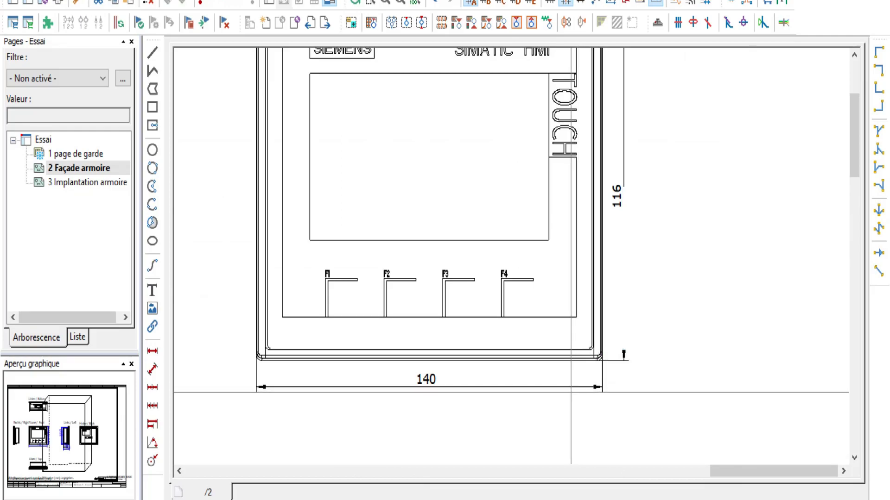
{"action": "left_click_drag", "start_coordinate": [218, 416], "coordinate": [681, 143]}
{"action": "key", "text": "Delete"}
{"action": "key", "text": "Delete"}
{"action": "scroll", "coordinate": [635, 225], "scroll_direction": "down", "scroll_amount": 3}
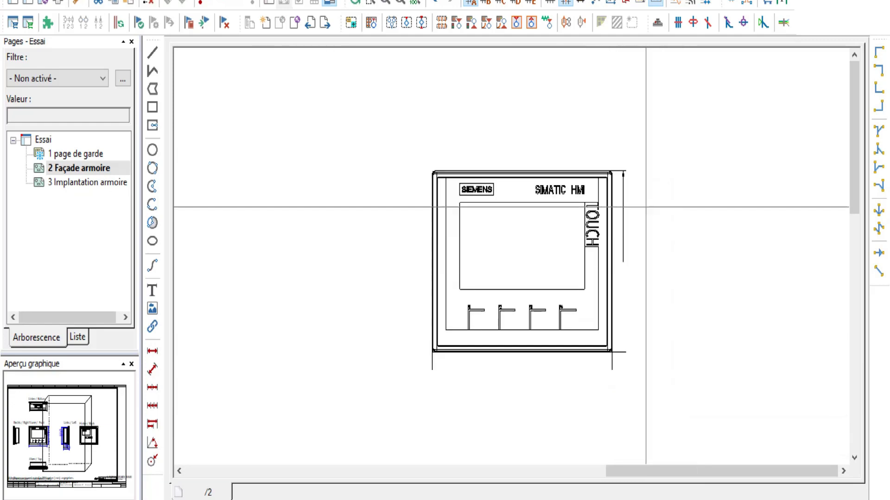
Delete the front view's remaining dimension and extension lines, leaving only the panel outline and its details
{"action": "left_click_drag", "start_coordinate": [617, 281], "coordinate": [653, 222]}
{"action": "key", "text": "Delete"}
{"action": "left_click_drag", "start_coordinate": [599, 374], "coordinate": [634, 354]}
{"action": "scroll", "coordinate": [634, 354], "scroll_direction": "up", "scroll_amount": 4}
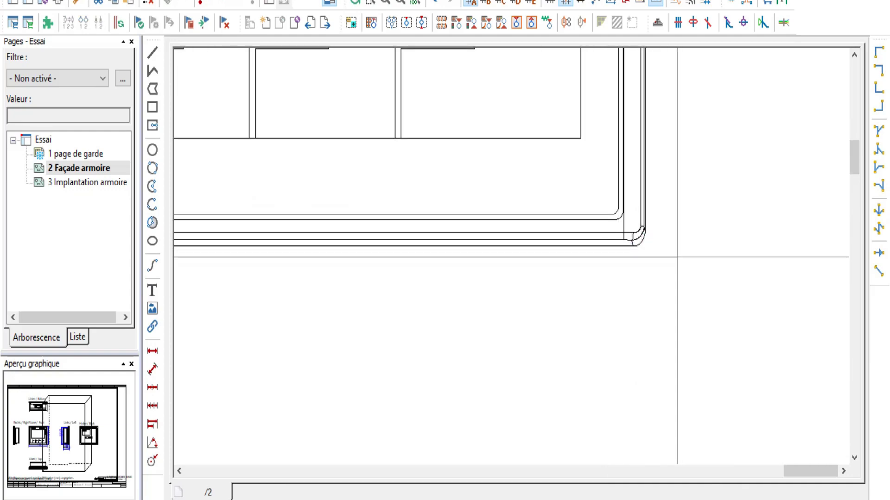
{"action": "scroll", "coordinate": [667, 264], "scroll_direction": "down", "scroll_amount": 2}
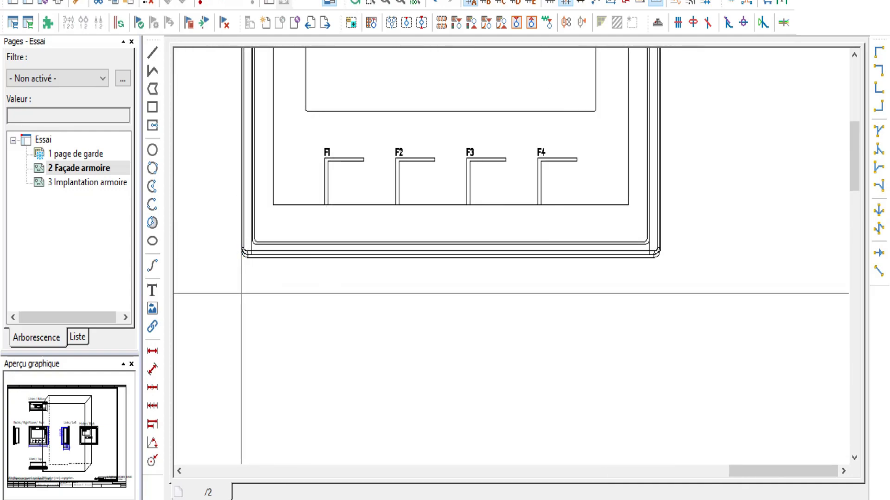
{"action": "scroll", "coordinate": [633, 116], "scroll_direction": "down", "scroll_amount": 2}
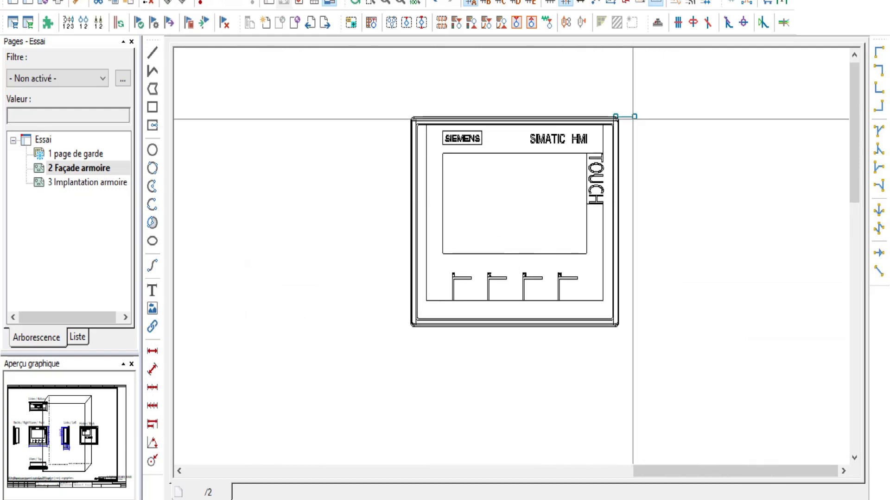
{"action": "scroll", "coordinate": [633, 117], "scroll_direction": "down", "scroll_amount": 4}
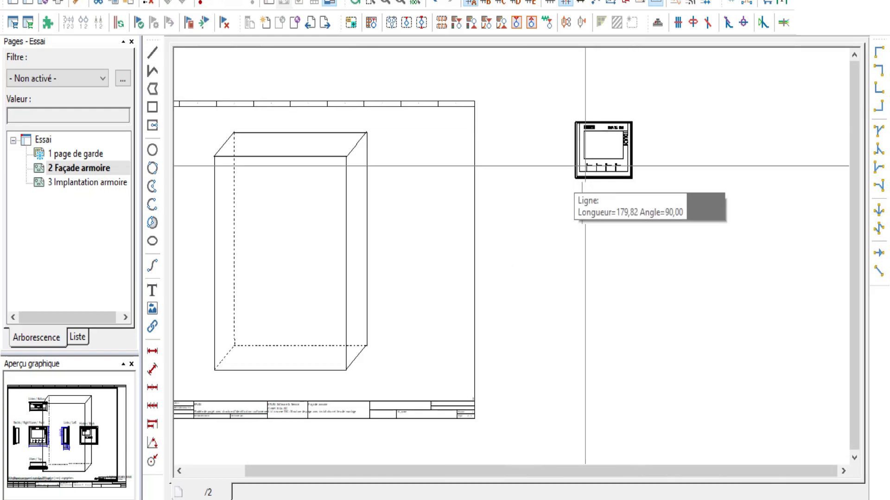
Move the whole panel front view closer to the page frame, just outside it, and scale it down there
{"action": "left_click_drag", "start_coordinate": [546, 215], "coordinate": [677, 110]}
{"action": "left_click", "coordinate": [619, 133]}
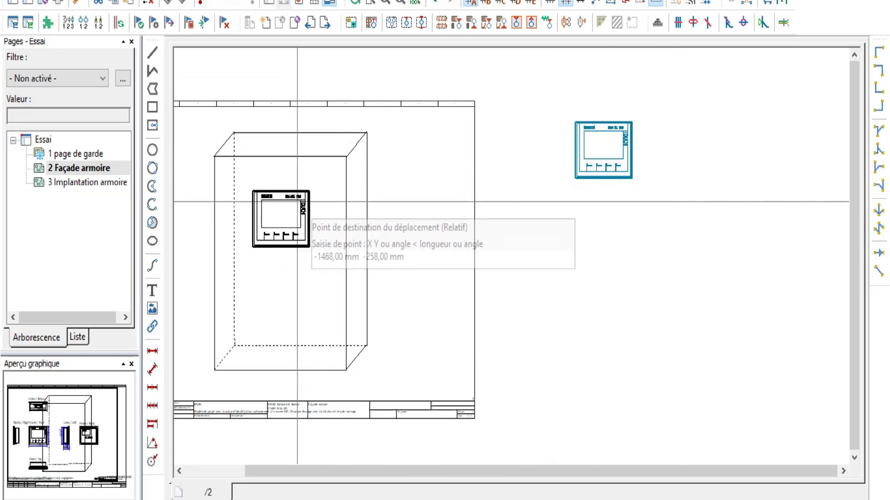
{"action": "left_click", "coordinate": [535, 203]}
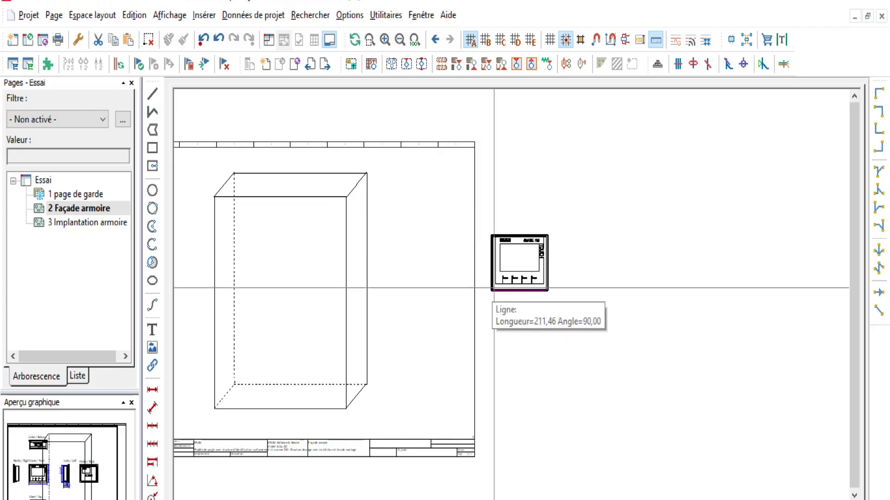
{"action": "left_click_drag", "start_coordinate": [461, 306], "coordinate": [588, 211]}
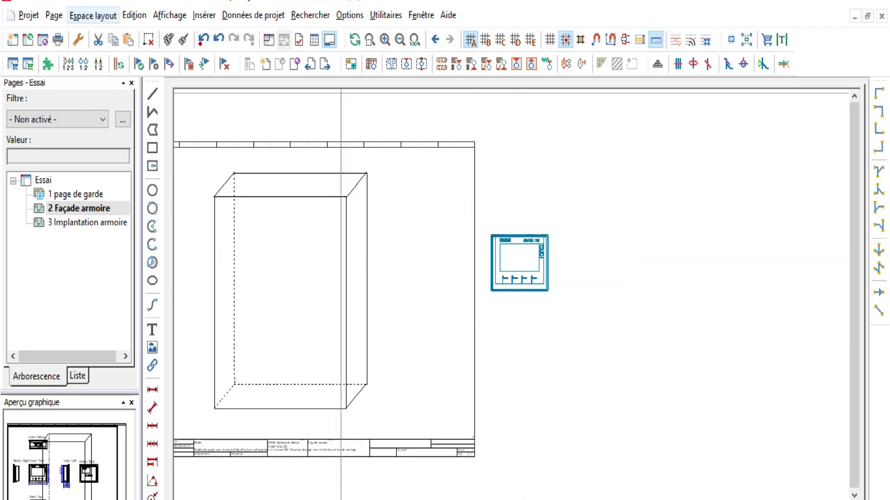
{"action": "left_click", "coordinate": [93, 15]}
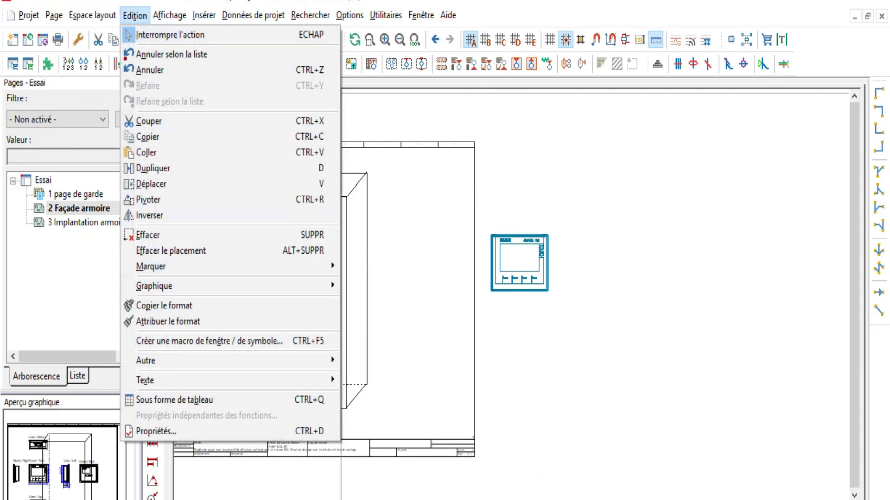
{"action": "mouse_move", "coordinate": [185, 285]}
{"action": "left_click", "coordinate": [391, 287]}
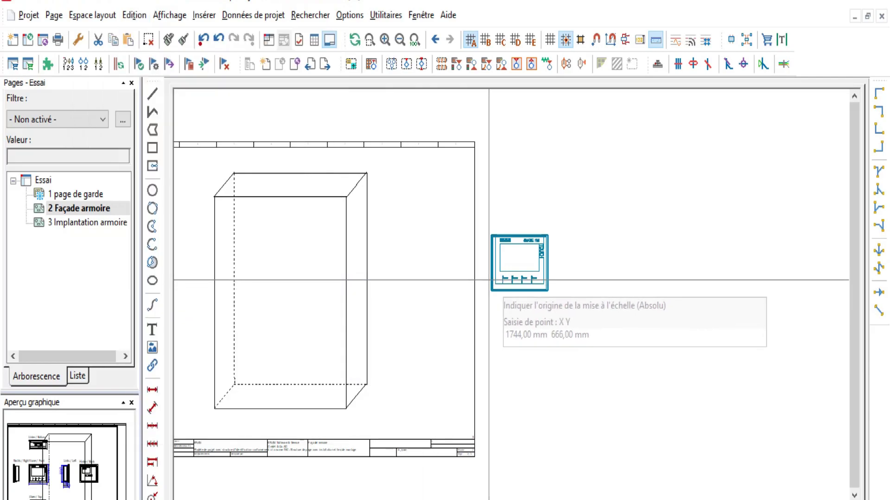
{"action": "left_click", "coordinate": [502, 280]}
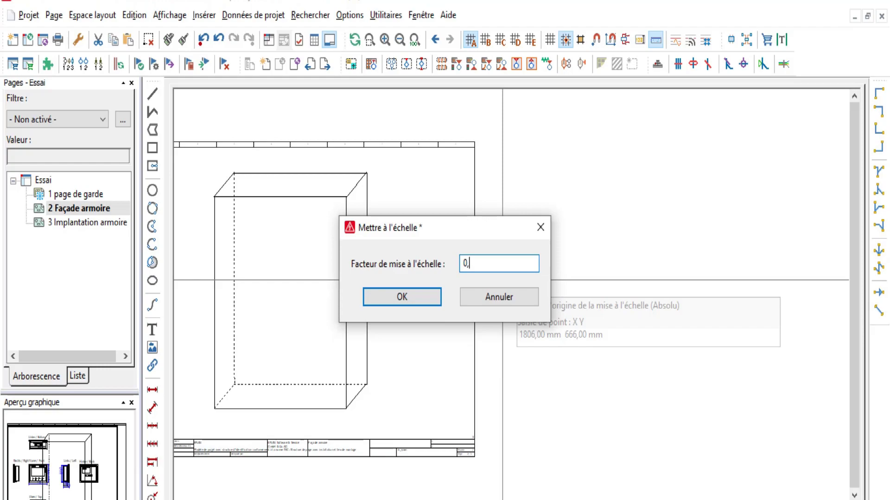
{"action": "key", "text": "Return"}
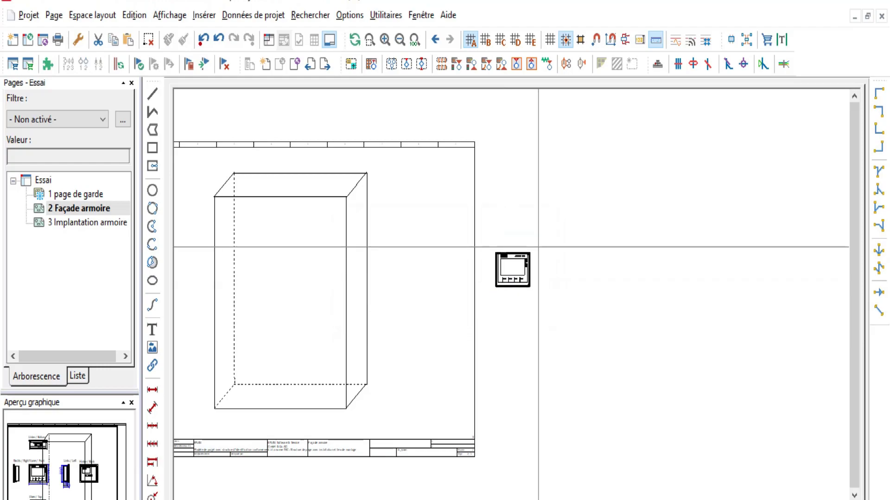
Move the scaled panel onto the upper middle of the cabinet's front face
{"action": "left_click_drag", "start_coordinate": [454, 323], "coordinate": [552, 227]}
{"action": "left_click", "coordinate": [499, 255]}
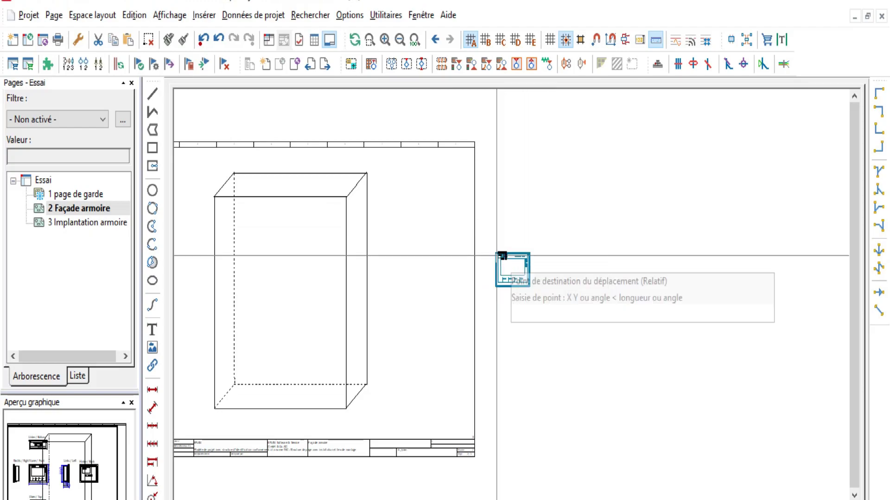
{"action": "left_click", "coordinate": [293, 246]}
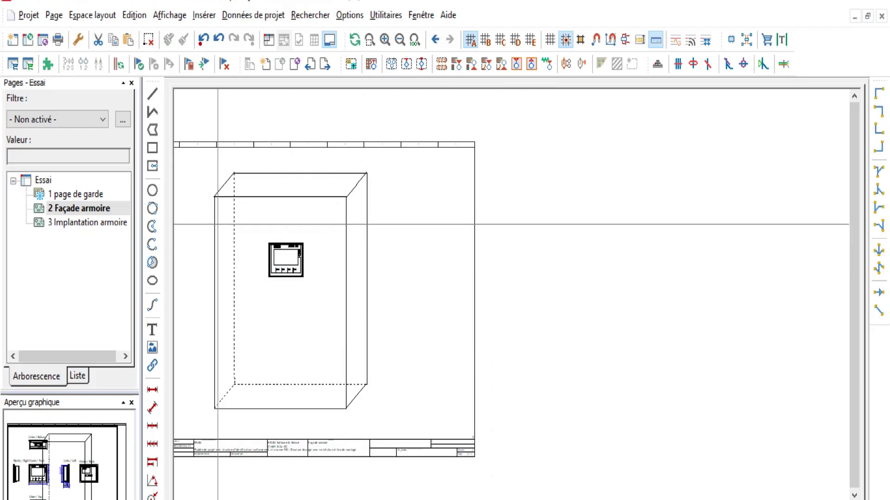
Draw a rectangle of about 61 × 23 mm near the left edge of the cabinet's front face, below panel level
{"action": "scroll", "coordinate": [402, 257], "scroll_direction": "down", "scroll_amount": 2}
{"action": "scroll", "coordinate": [319, 268], "scroll_direction": "up", "scroll_amount": 3}
{"action": "scroll", "coordinate": [320, 268], "scroll_direction": "up", "scroll_amount": 1}
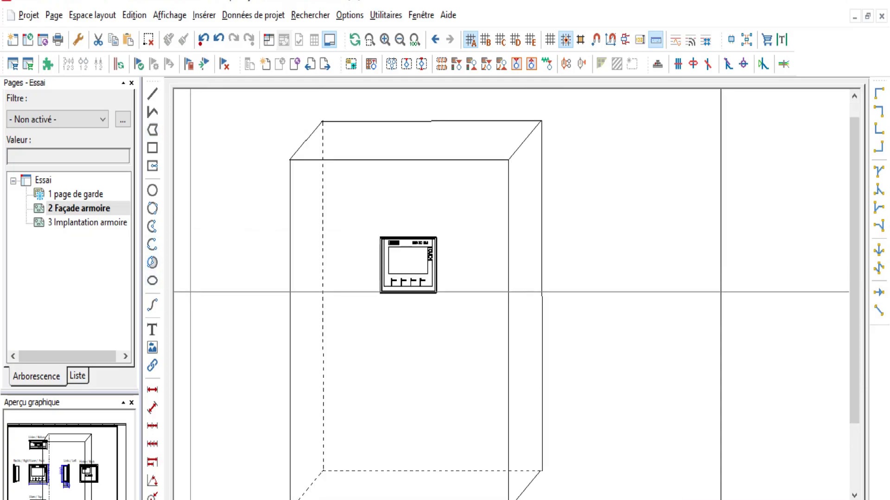
{"action": "key", "text": "r"}
{"action": "left_click", "coordinate": [299, 320]}
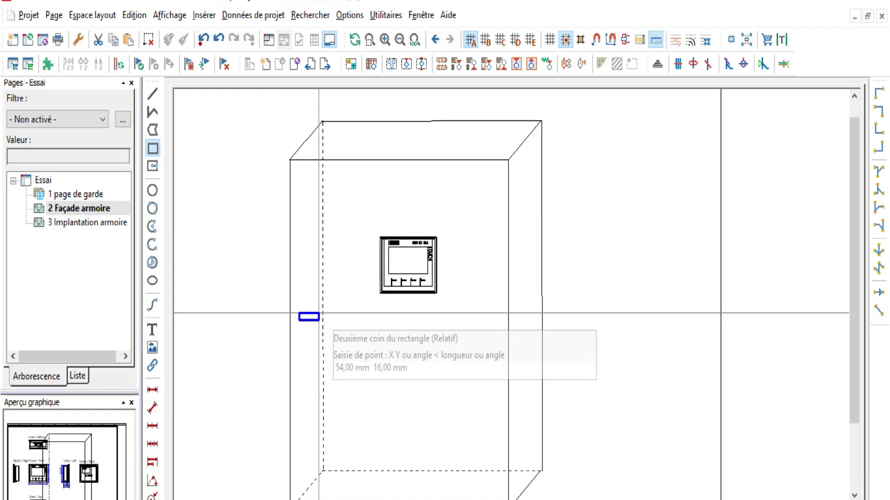
{"action": "left_click", "coordinate": [322, 309]}
{"action": "scroll", "coordinate": [309, 320], "scroll_direction": "up", "scroll_amount": 2}
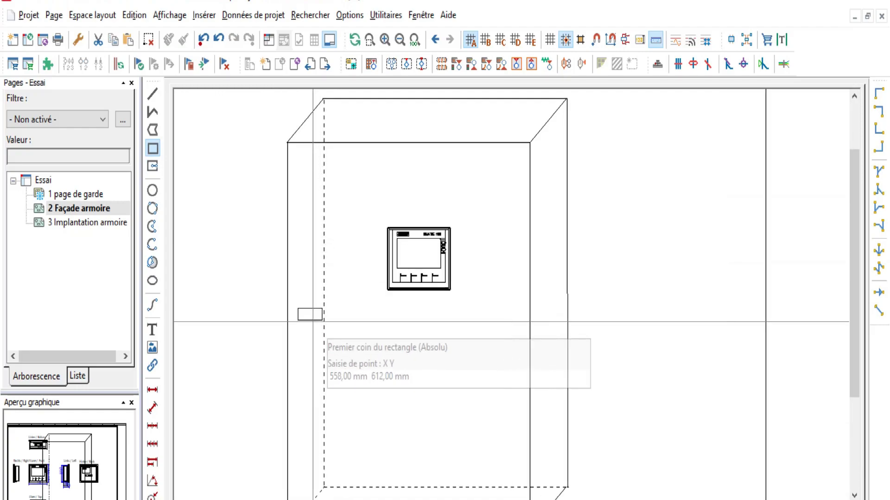
{"action": "key", "text": "Escape"}
Turn on the fill surface (Surface de remplissage) for the small rectangle so it is solid black
{"action": "left_click", "coordinate": [306, 300]}
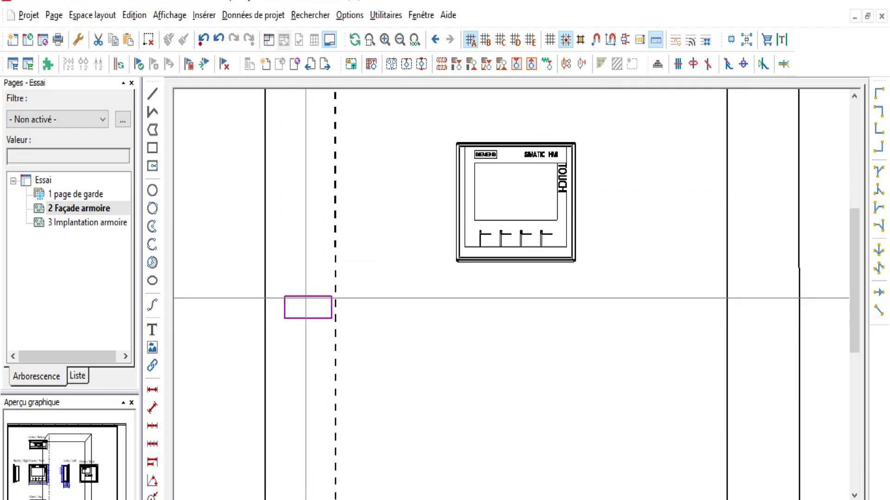
{"action": "double_click", "coordinate": [306, 300]}
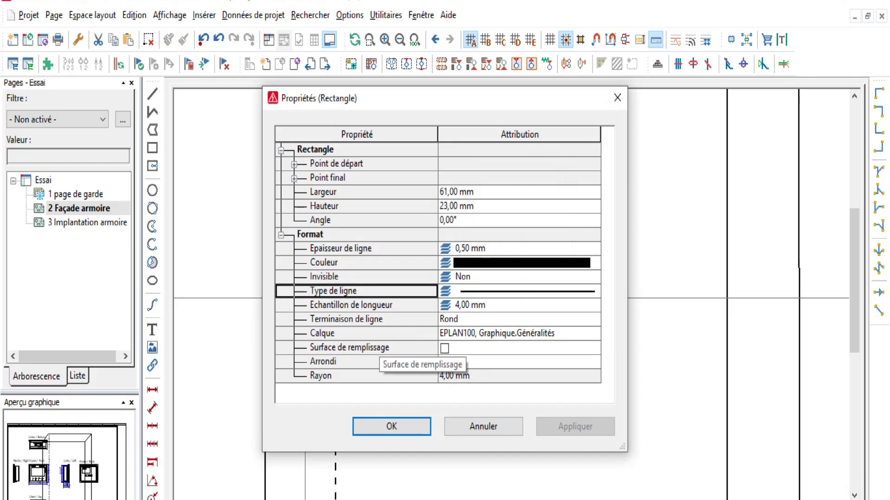
{"action": "left_click", "coordinate": [445, 348]}
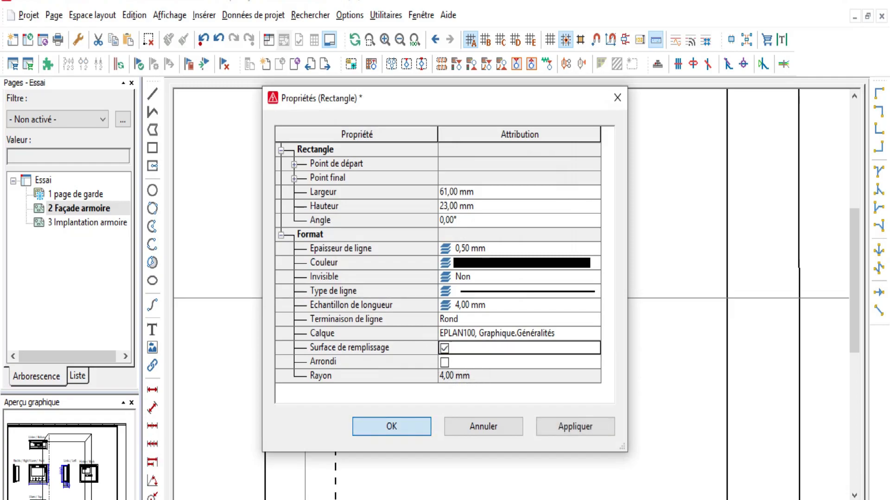
{"action": "key", "text": "Return"}
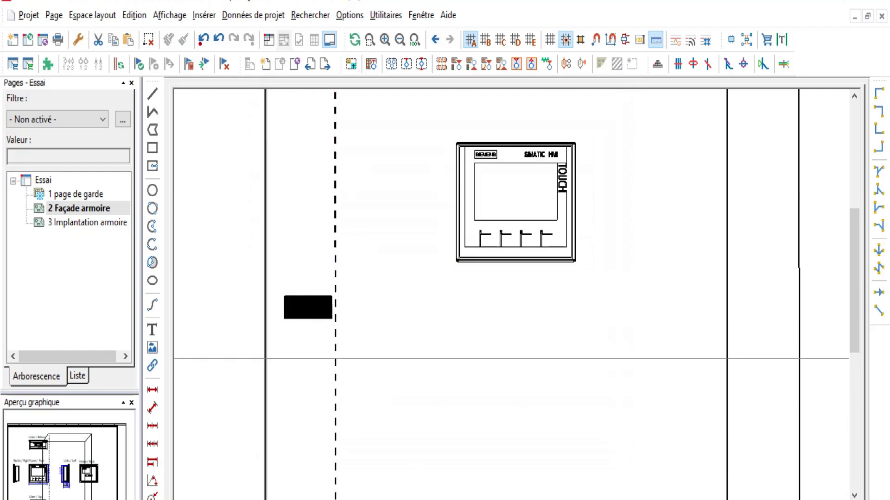
Draw a circle with a radius of about 18 mm just below the black rectangle
{"action": "left_click", "coordinate": [152, 191]}
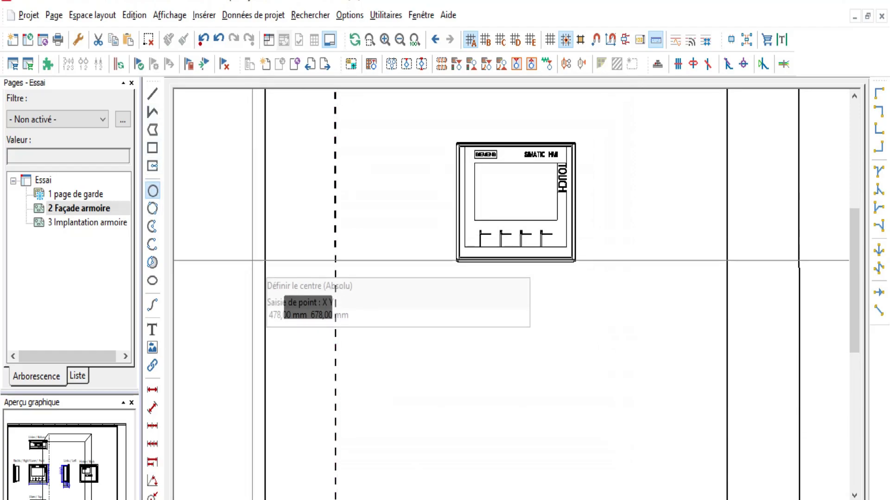
{"action": "left_click", "coordinate": [293, 325]}
{"action": "left_click", "coordinate": [298, 339]}
{"action": "key", "text": "Escape"}
Fill the small circle (Rempli) and move it onto the centre of the black rectangle
{"action": "double_click", "coordinate": [293, 324]}
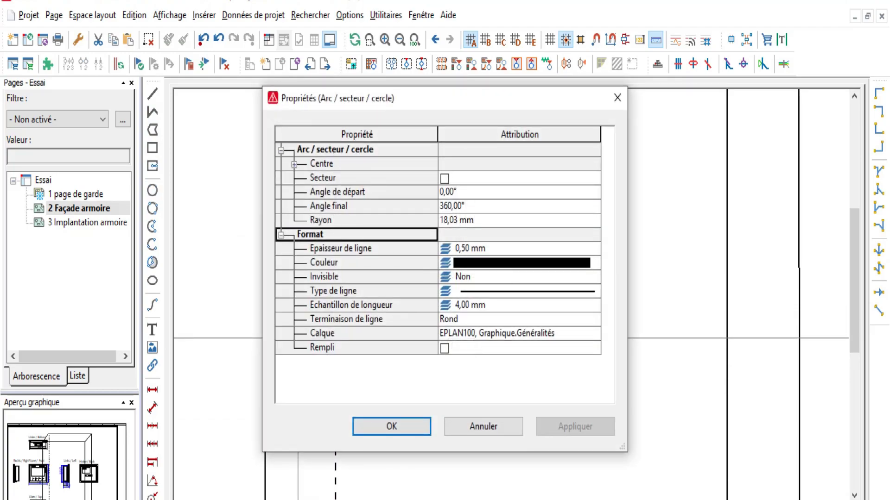
{"action": "left_click", "coordinate": [444, 348]}
{"action": "key", "text": "Return"}
{"action": "left_click_drag", "start_coordinate": [292, 324], "coordinate": [307, 306]}
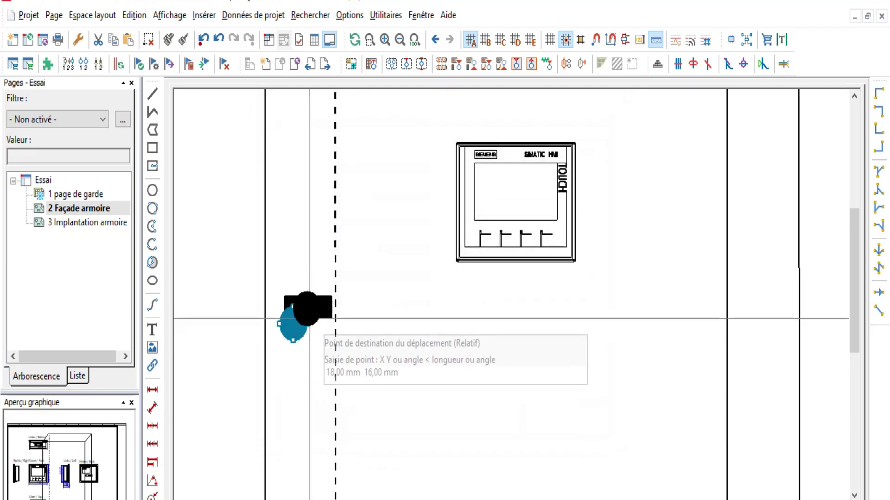
{"action": "left_click", "coordinate": [309, 315]}
Draw a circle with a radius of about 34 mm on the cabinet's front face, below the panel
{"action": "scroll", "coordinate": [377, 225], "scroll_direction": "down", "scroll_amount": 2}
{"action": "scroll", "coordinate": [376, 224], "scroll_direction": "down", "scroll_amount": 1}
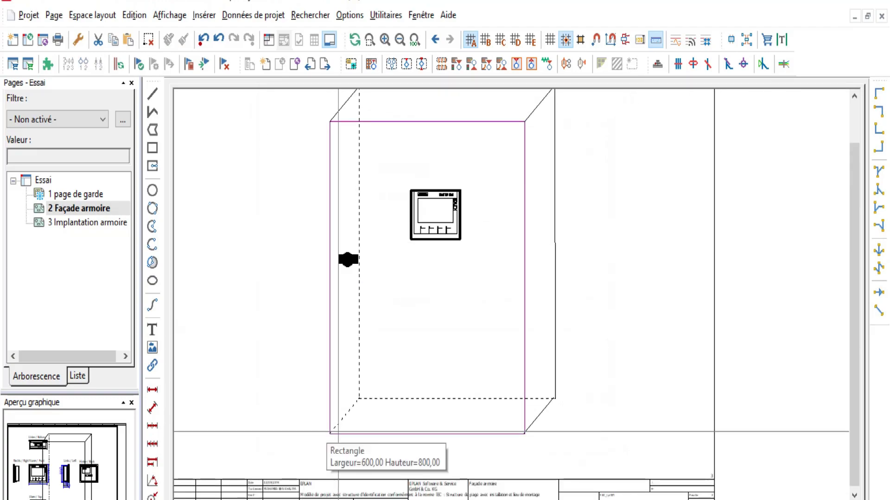
{"action": "scroll", "coordinate": [417, 264], "scroll_direction": "down", "scroll_amount": 2}
{"action": "left_click", "coordinate": [152, 190]}
{"action": "scroll", "coordinate": [426, 294], "scroll_direction": "up", "scroll_amount": 4}
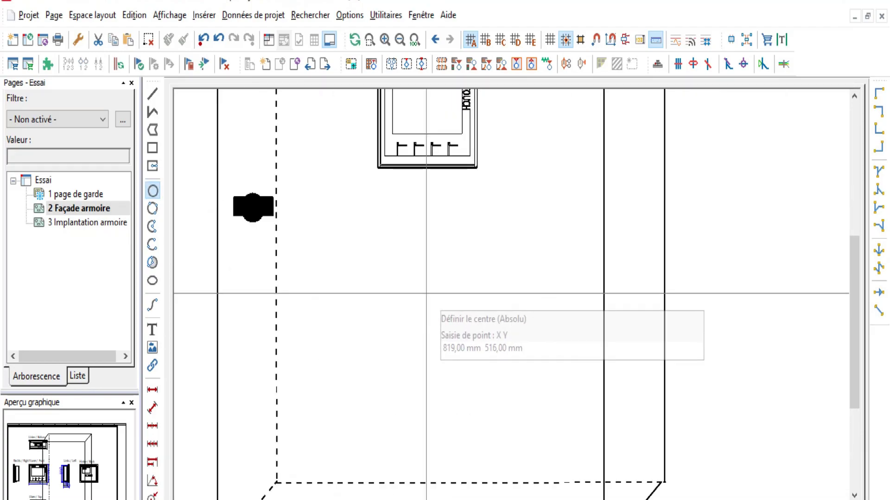
{"action": "left_click", "coordinate": [401, 314]}
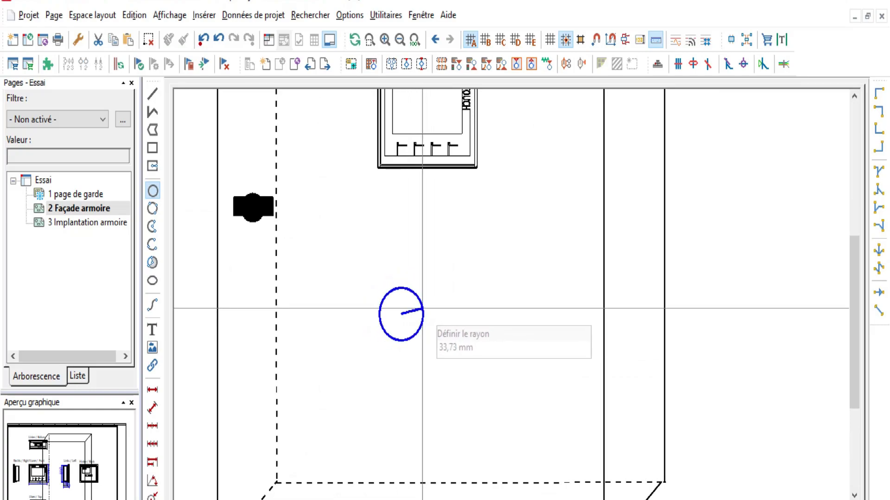
{"action": "left_click", "coordinate": [422, 309]}
{"action": "key", "text": "Escape"}
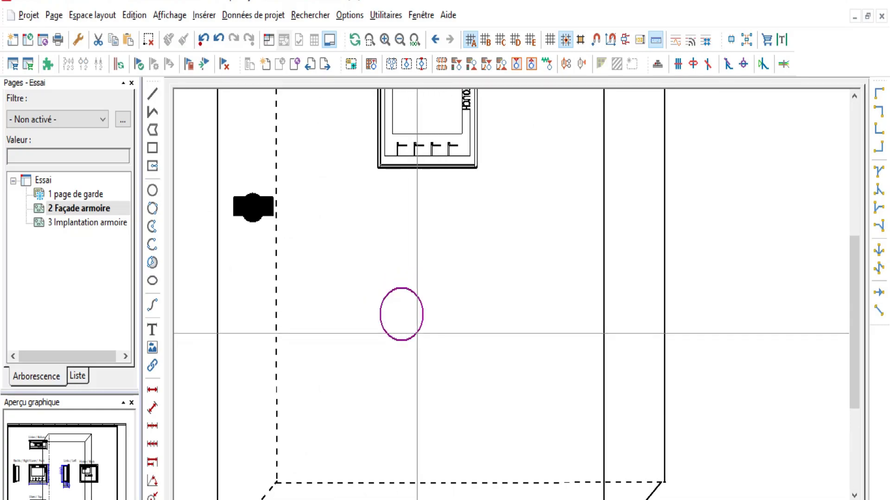
Set the colour of the circle below the panel to yellow and turn on its fill (Rempli)
{"action": "scroll", "coordinate": [415, 334], "scroll_direction": "up", "scroll_amount": 1}
{"action": "left_click_drag", "start_coordinate": [415, 333], "coordinate": [455, 322]}
{"action": "double_click", "coordinate": [457, 323]}
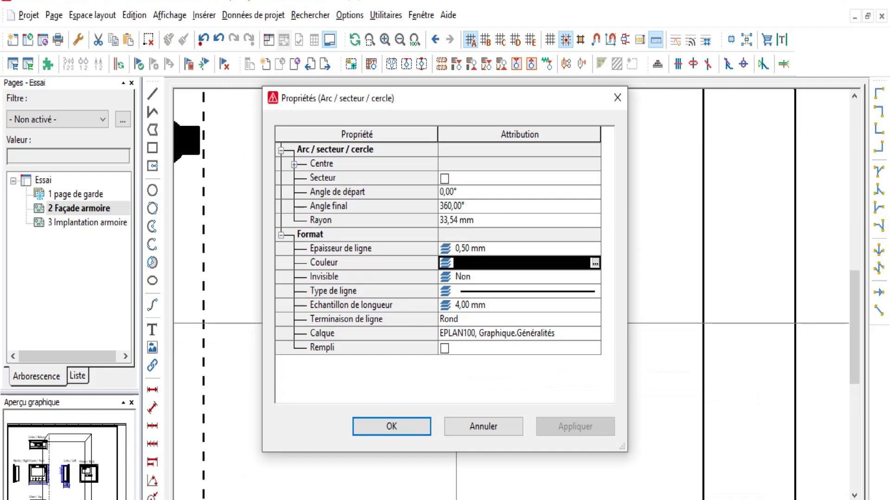
{"action": "left_click", "coordinate": [594, 262]}
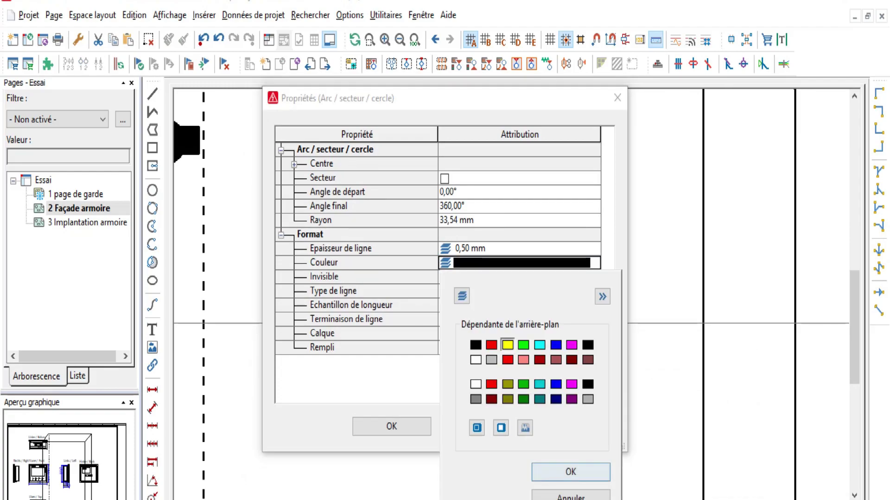
{"action": "left_click", "coordinate": [570, 472]}
{"action": "key", "text": "Return"}
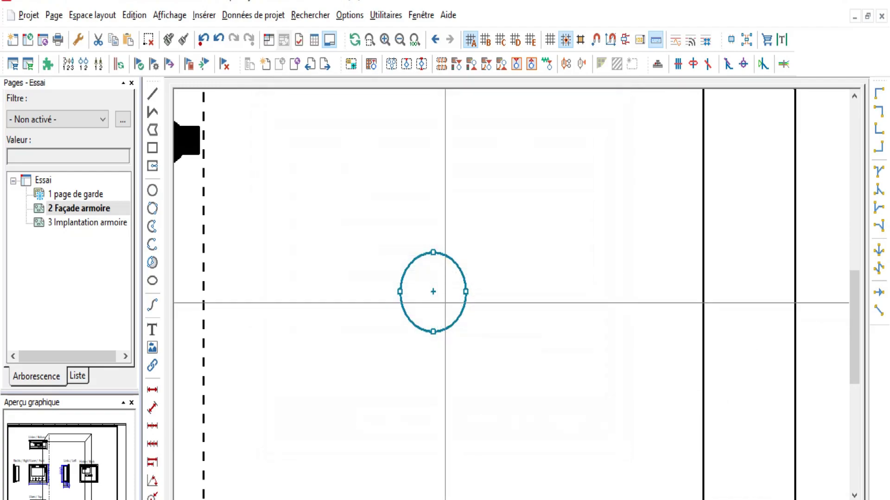
{"action": "double_click", "coordinate": [433, 335]}
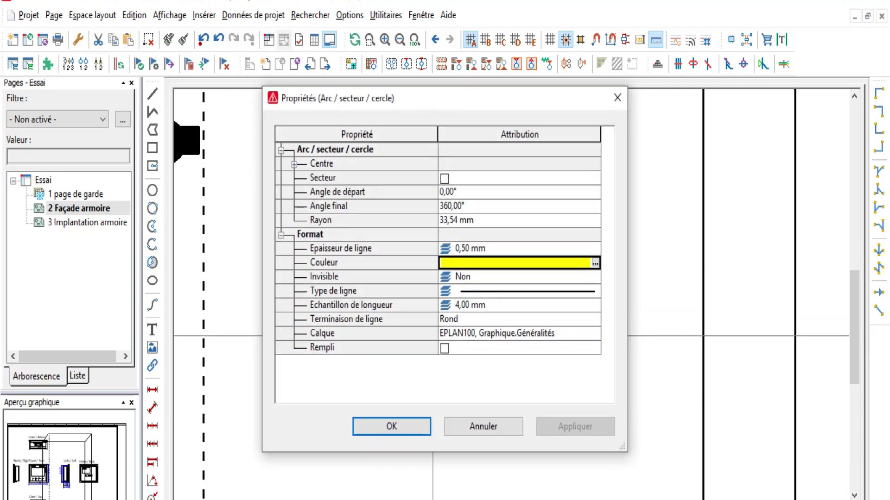
{"action": "left_click", "coordinate": [444, 348]}
{"action": "key", "text": "Return"}
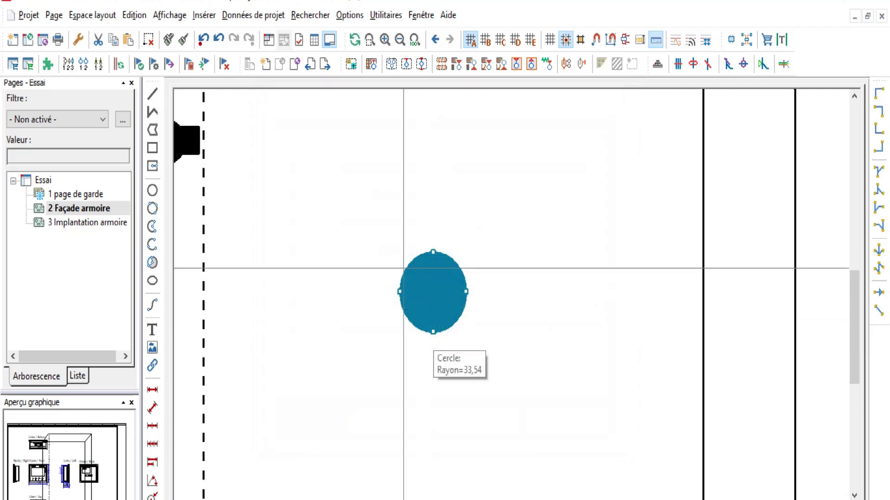
Draw a circle with a radius of about 12 mm below and to the left of the yellow circle
{"action": "left_click", "coordinate": [153, 190]}
{"action": "left_click", "coordinate": [346, 399]}
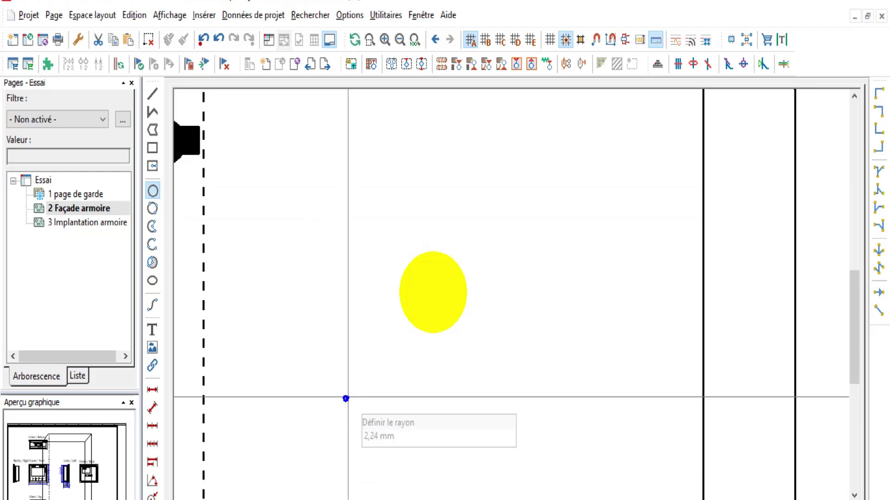
{"action": "left_click", "coordinate": [357, 392]}
{"action": "key", "text": "Escape"}
Make the small circle red and filled (Rempli), and move it onto the centre of the yellow circle
{"action": "double_click", "coordinate": [356, 409]}
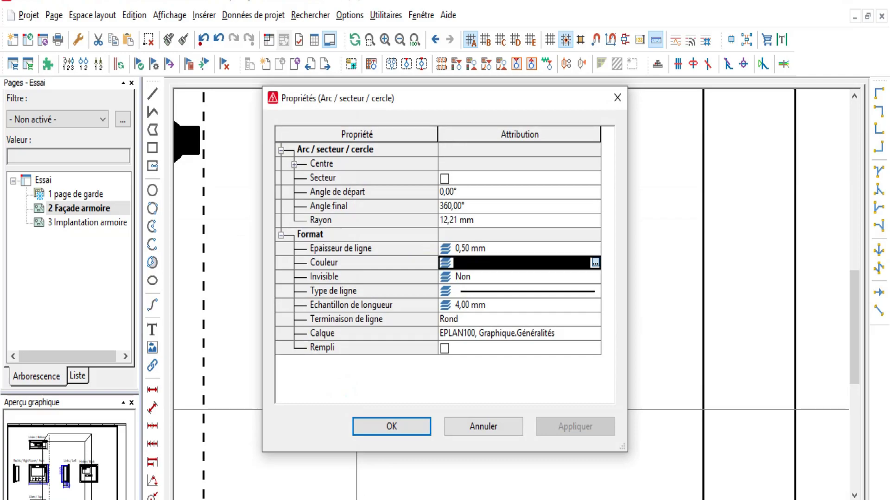
{"action": "left_click", "coordinate": [595, 263]}
{"action": "left_click", "coordinate": [570, 472]}
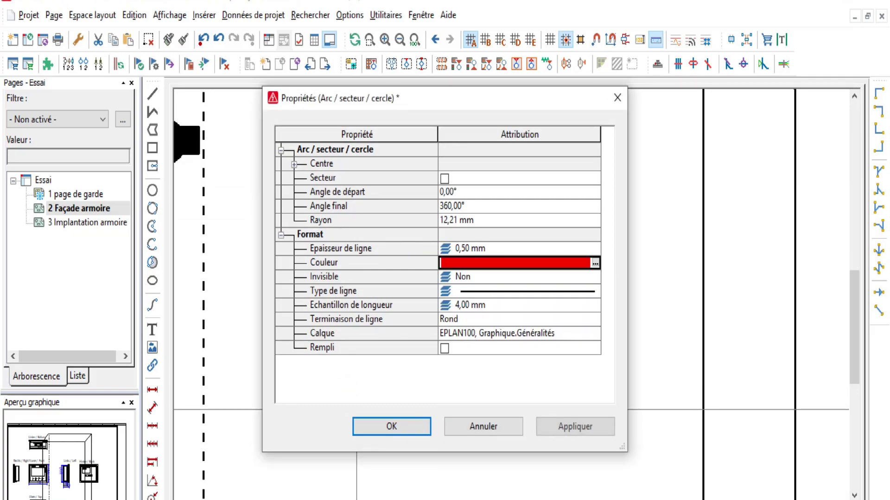
{"action": "left_click", "coordinate": [392, 426]}
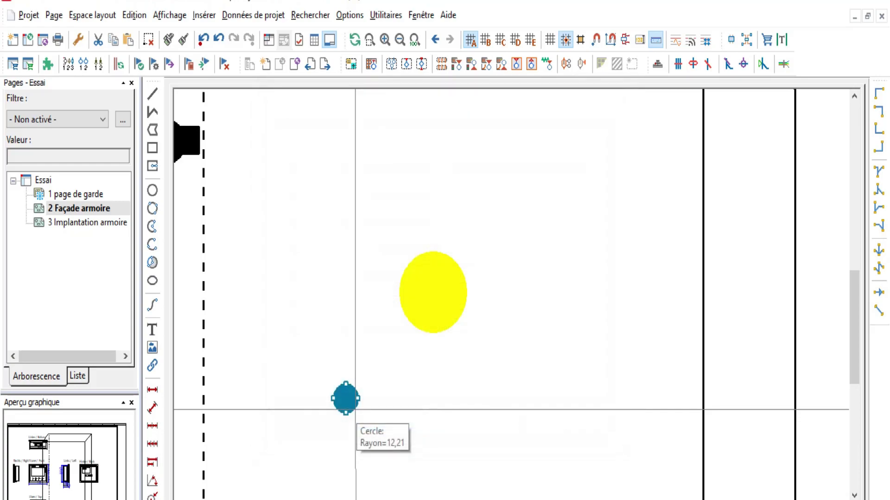
{"action": "left_click_drag", "start_coordinate": [346, 407], "coordinate": [409, 363]}
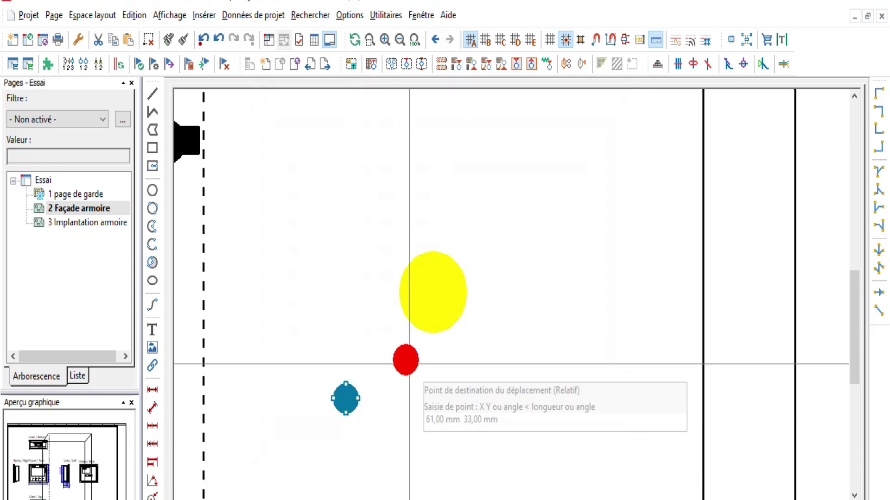
{"action": "left_click", "coordinate": [433, 292]}
Insert the text "Pupitre KTP 400" and place it just below the Siemens panel on the cabinet front
{"action": "scroll", "coordinate": [434, 291], "scroll_direction": "down", "scroll_amount": 3}
{"action": "scroll", "coordinate": [434, 291], "scroll_direction": "up", "scroll_amount": 2}
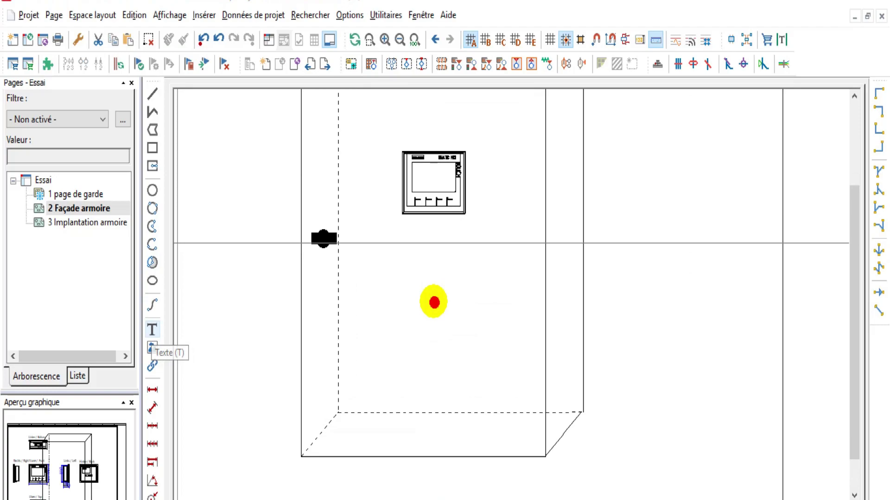
{"action": "left_click", "coordinate": [433, 302]}
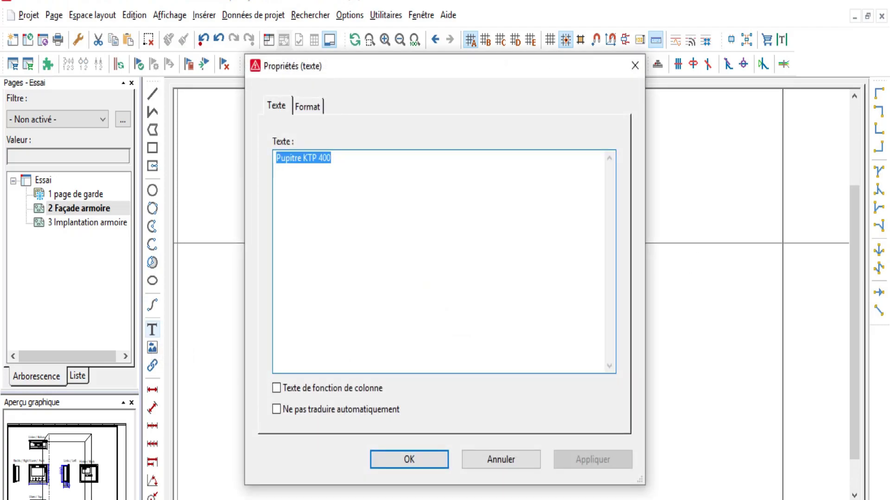
{"action": "key", "text": "Return"}
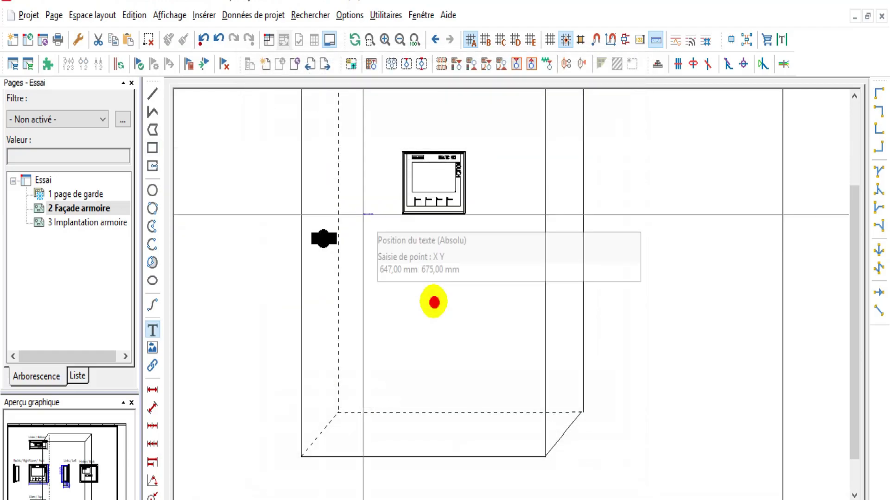
{"action": "left_click", "coordinate": [441, 226]}
Set the font size (Taille de police) of the "Pupitre KTP 400" text to 7,00 mm
{"action": "scroll", "coordinate": [441, 223], "scroll_direction": "up", "scroll_amount": 5}
{"action": "left_click", "coordinate": [477, 237]}
{"action": "double_click", "coordinate": [477, 237]}
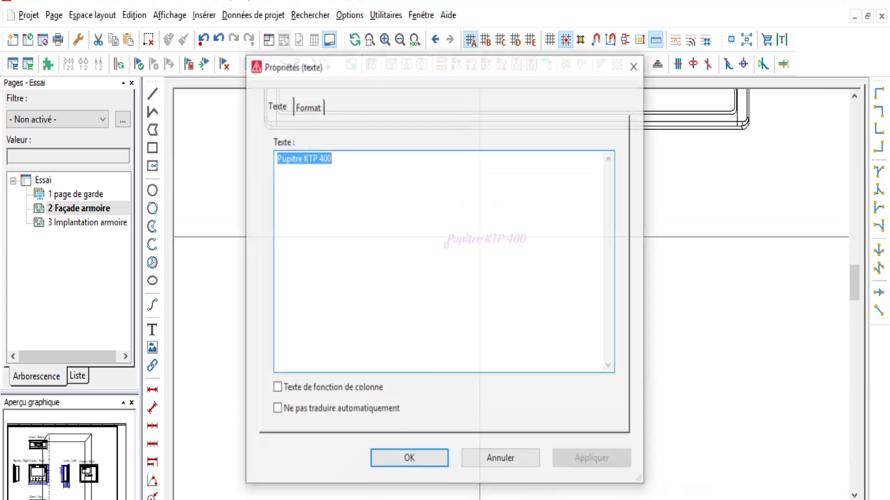
{"action": "left_click", "coordinate": [305, 106]}
{"action": "left_click", "coordinate": [520, 171]}
{"action": "left_click", "coordinate": [596, 171]}
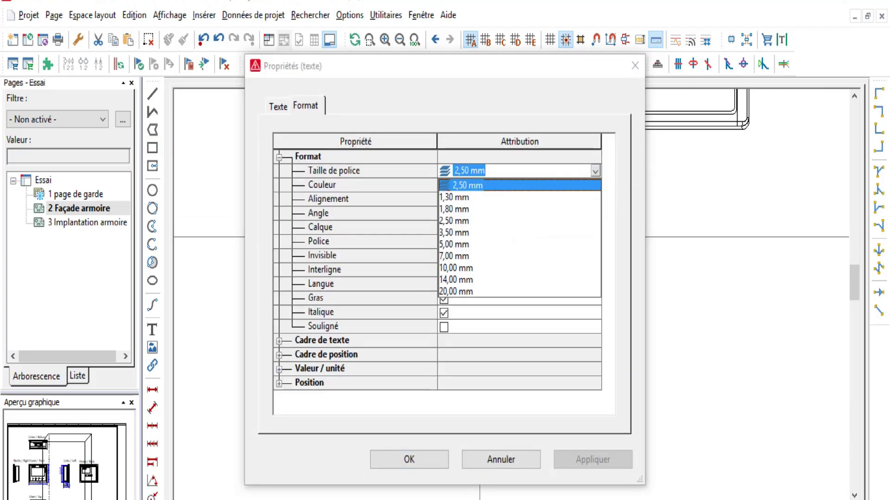
{"action": "left_click", "coordinate": [463, 257]}
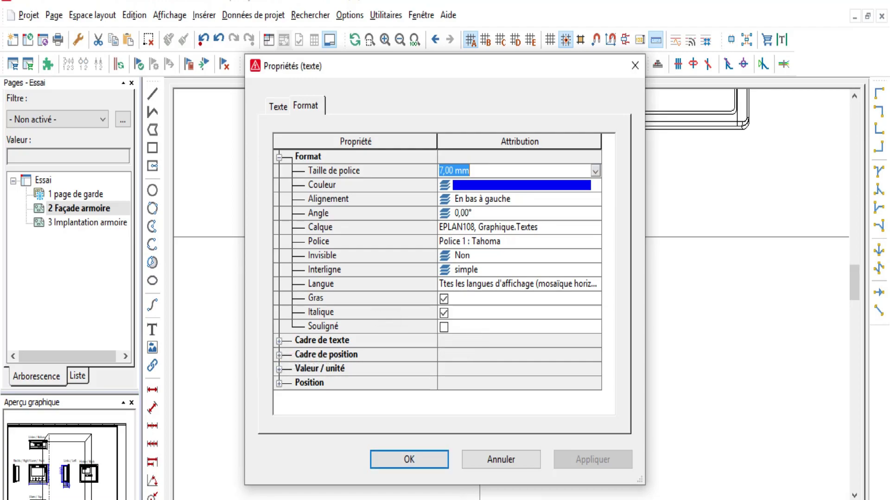
{"action": "key", "text": "Return"}
Set the "Pupitre KTP 400" text's font size to 10,00 mm and centre the text under the panel
{"action": "scroll", "coordinate": [440, 292], "scroll_direction": "down", "scroll_amount": 4}
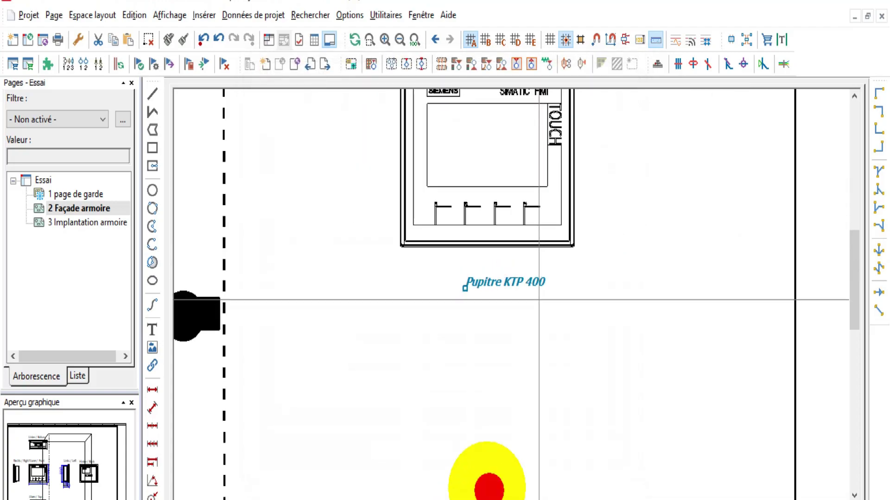
{"action": "left_click_drag", "start_coordinate": [534, 282], "coordinate": [520, 290]}
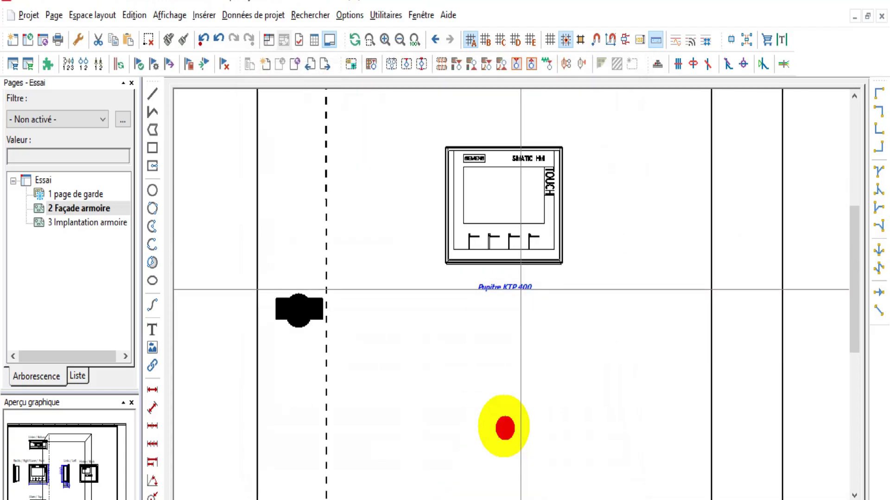
{"action": "double_click", "coordinate": [520, 290]}
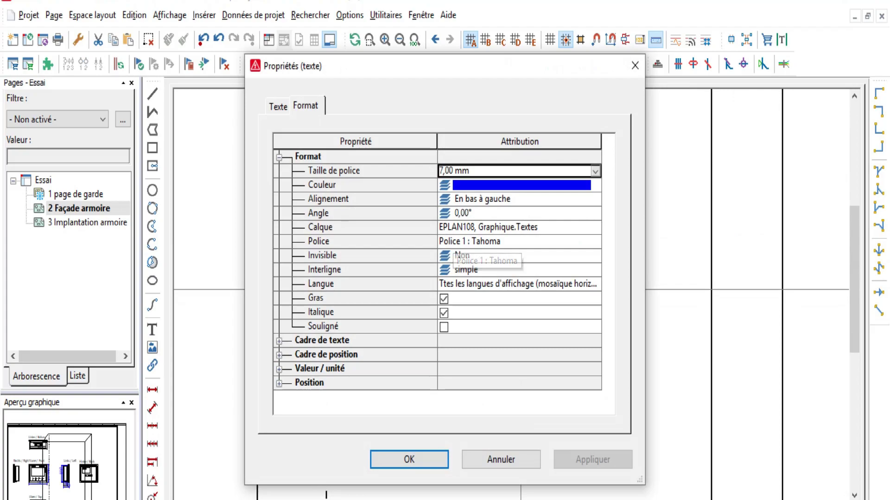
{"action": "left_click", "coordinate": [595, 171]}
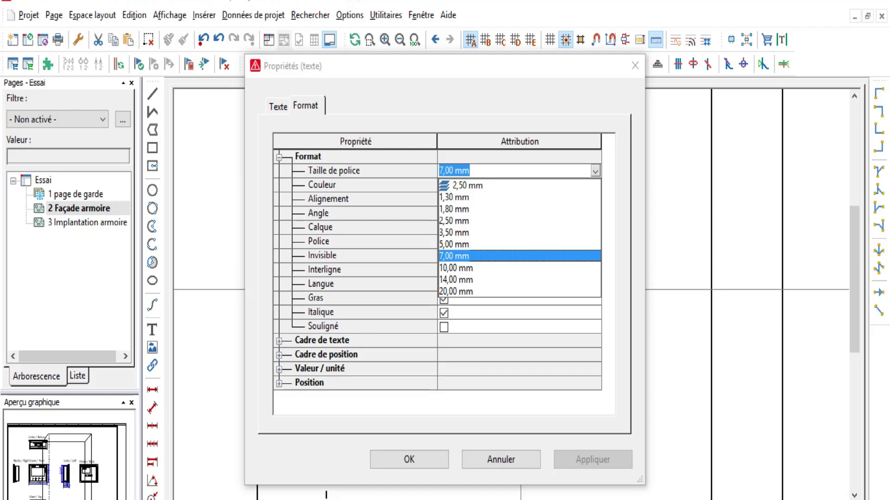
{"action": "left_click", "coordinate": [463, 267]}
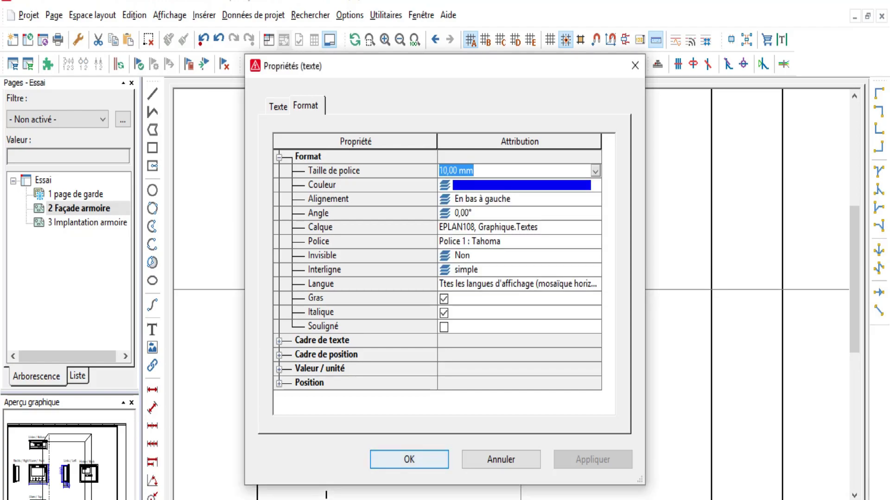
{"action": "left_click", "coordinate": [409, 459]}
{"action": "left_click_drag", "start_coordinate": [526, 290], "coordinate": [515, 289]}
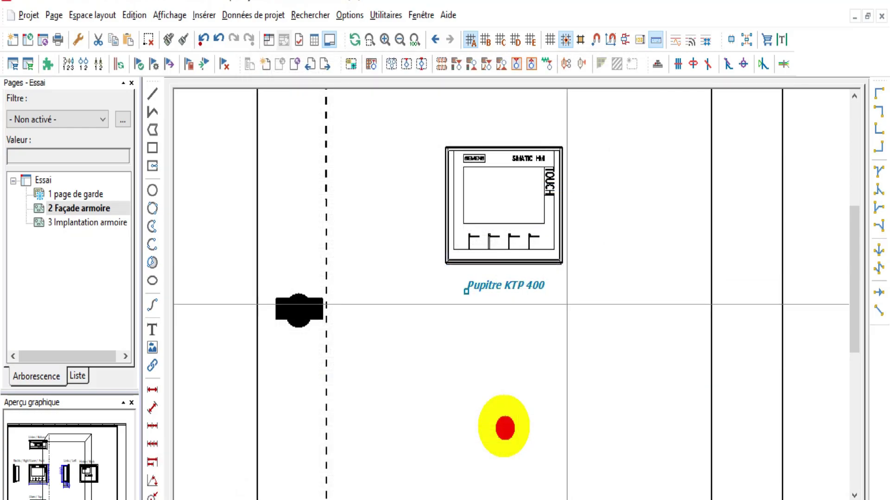
Copy the "Pupitre KTP 400" text and place the copy just below the yellow and red button
{"action": "key", "text": "ctrl+c"}
{"action": "key", "text": "ctrl+v"}
{"action": "scroll", "coordinate": [478, 327], "scroll_direction": "down", "scroll_amount": 3}
{"action": "scroll", "coordinate": [496, 438], "scroll_direction": "up", "scroll_amount": 2}
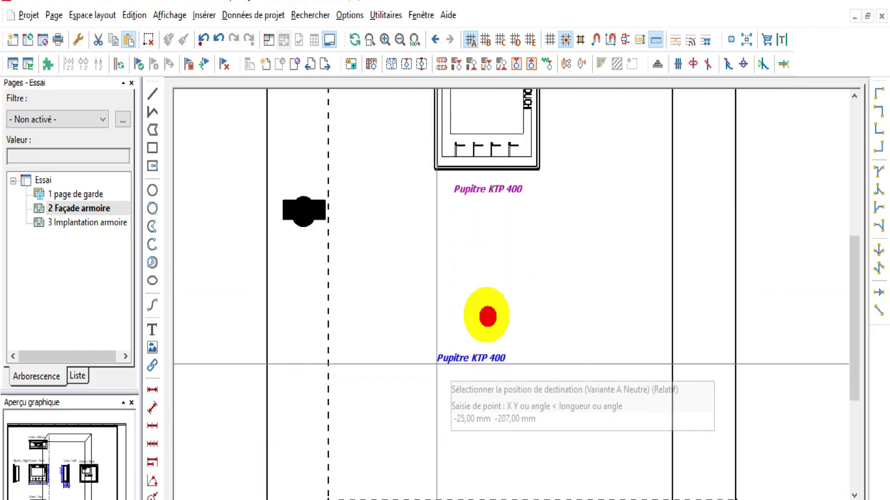
{"action": "double_click", "coordinate": [487, 317]}
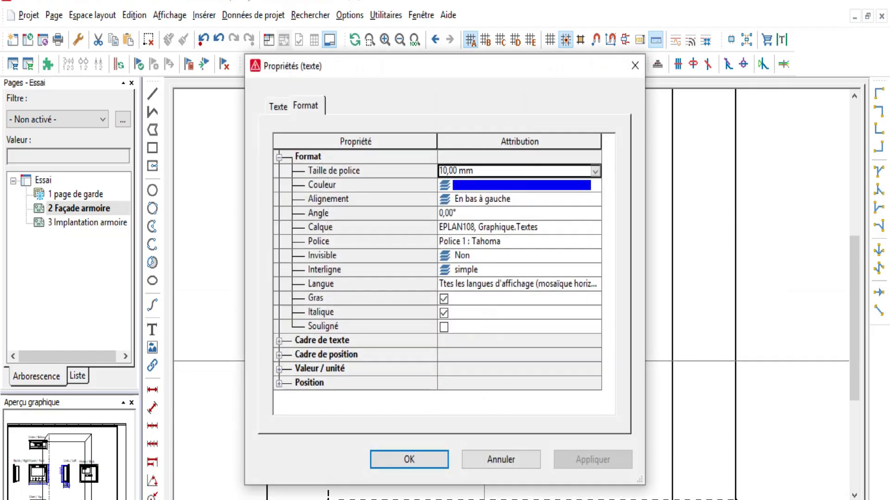
Change the copied text below the yellow and red button to "Arrêt d'urgence"
{"action": "left_click", "coordinate": [278, 107]}
{"action": "left_click_drag", "start_coordinate": [334, 159], "coordinate": [275, 159]}
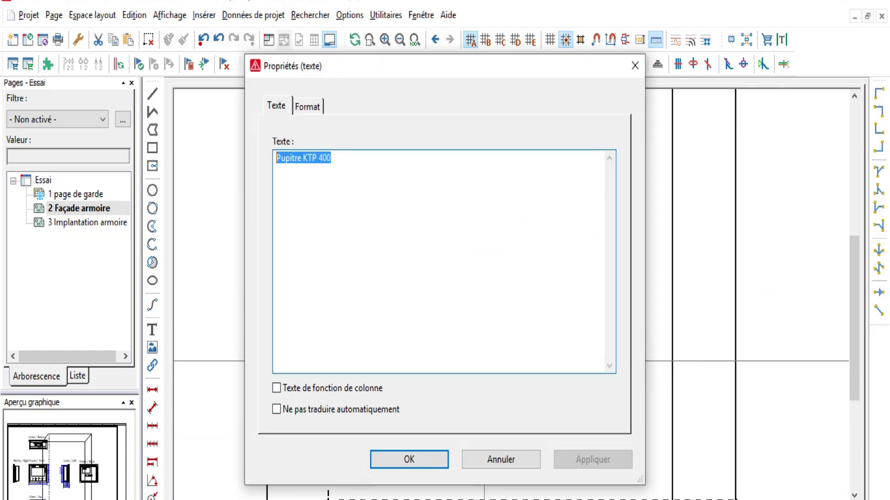
{"action": "type", "text": "Arr"}
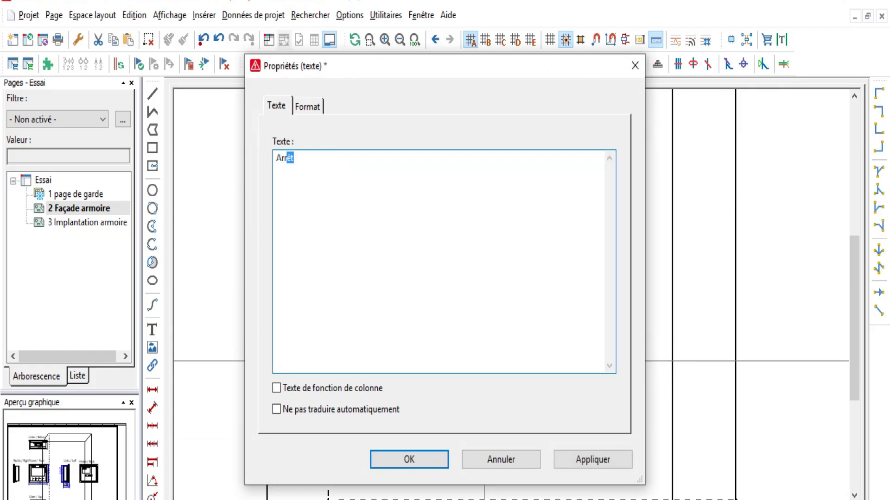
{"action": "type", "text": "êt "}
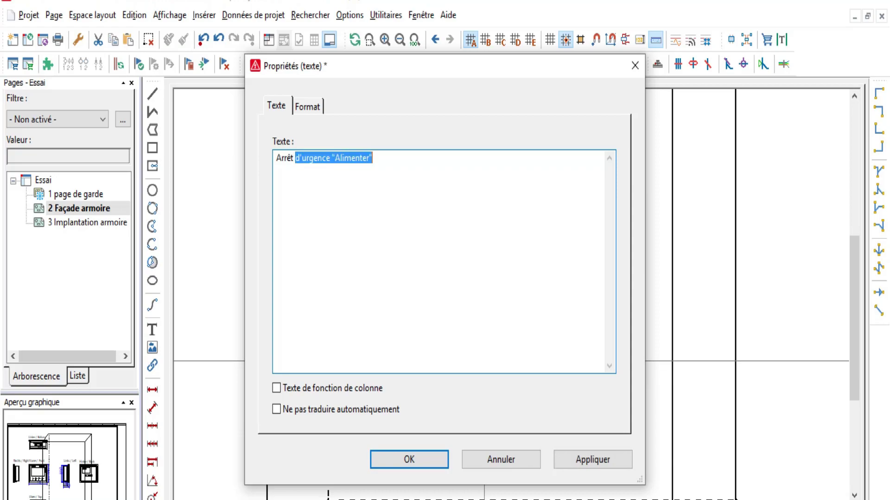
{"action": "type", "text": "d'urgebnce"}
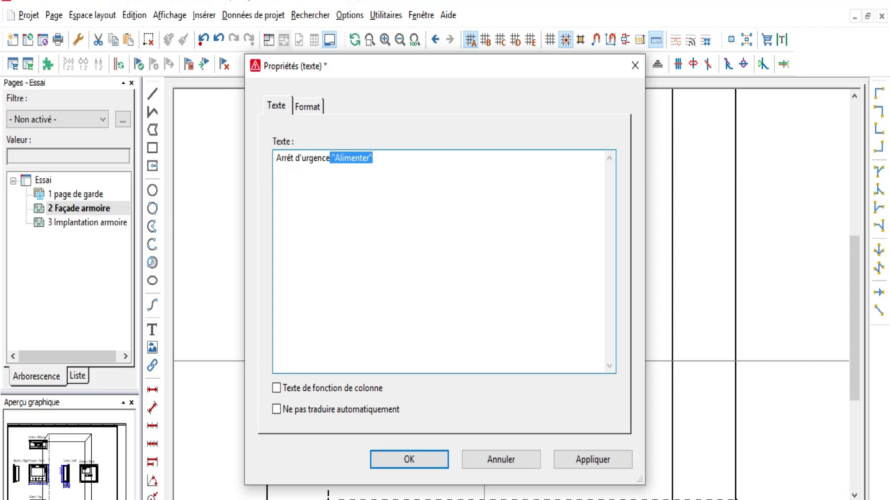
{"action": "key", "text": "Delete"}
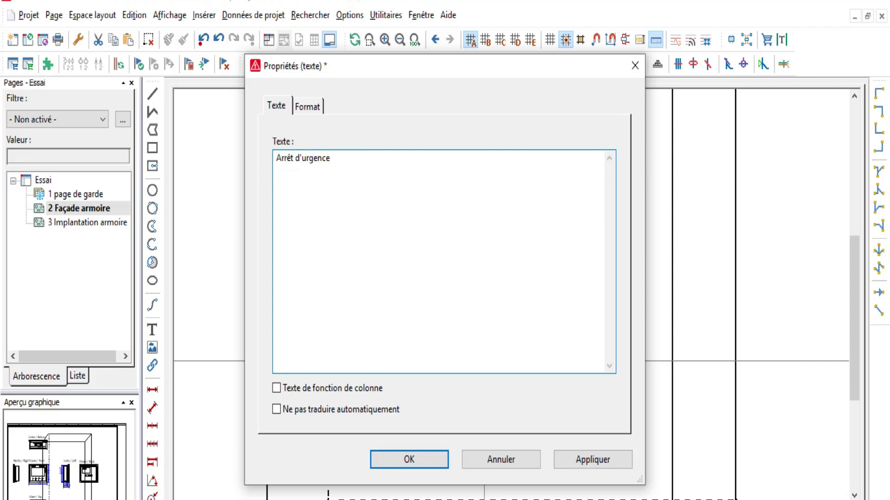
{"action": "key", "text": "Return"}
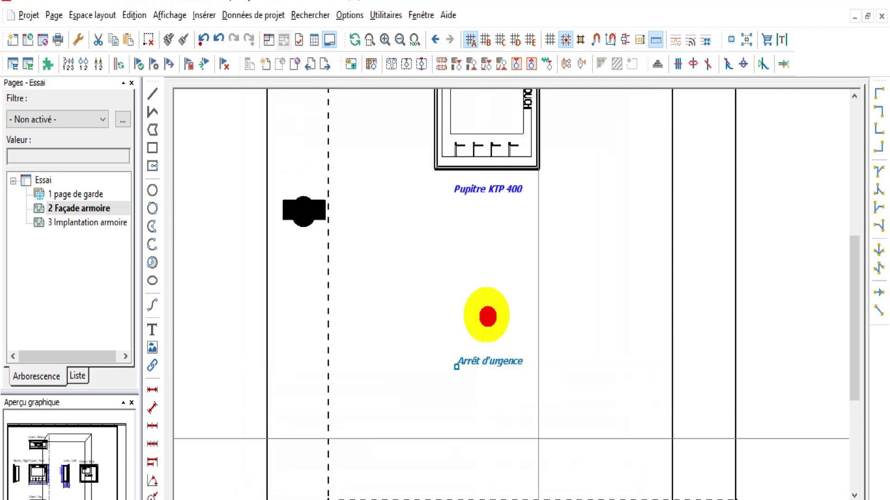
Add a linear dimension across the width of the cabinet's front face, with its dimension line about 31 mm below the bottom edge
{"action": "scroll", "coordinate": [448, 396], "scroll_direction": "up", "scroll_amount": 1}
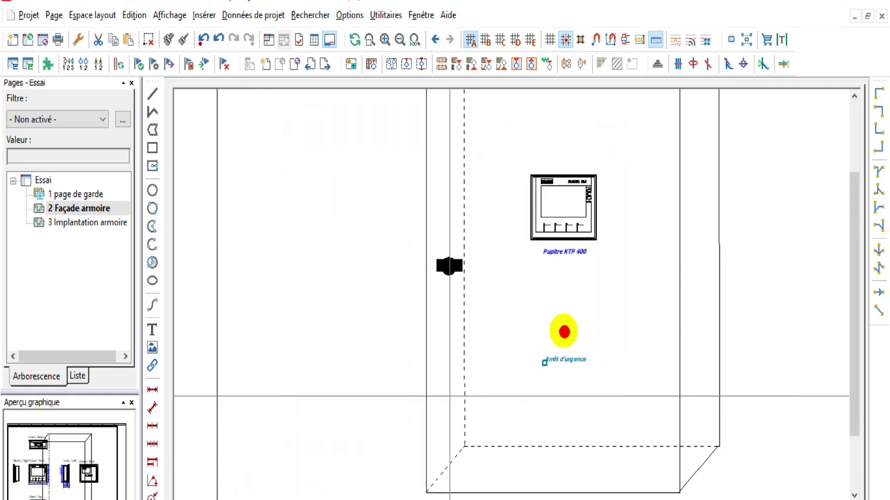
{"action": "scroll", "coordinate": [356, 222], "scroll_direction": "down", "scroll_amount": 2}
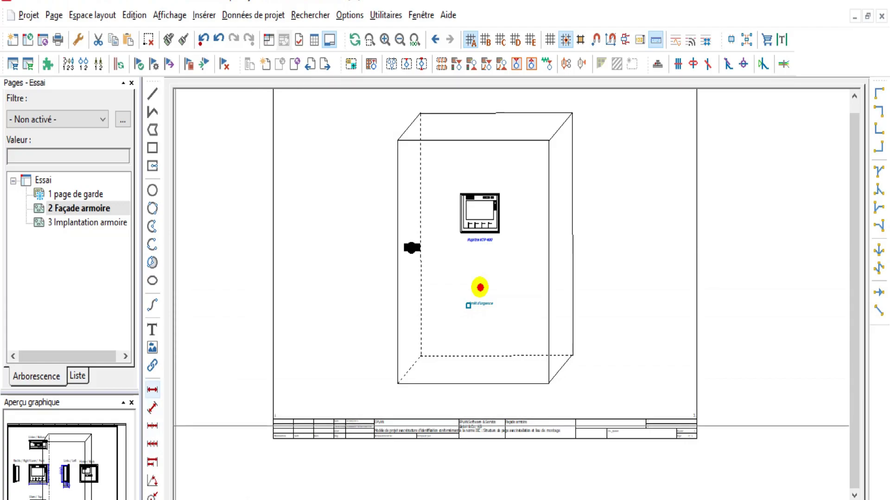
{"action": "left_click", "coordinate": [153, 390]}
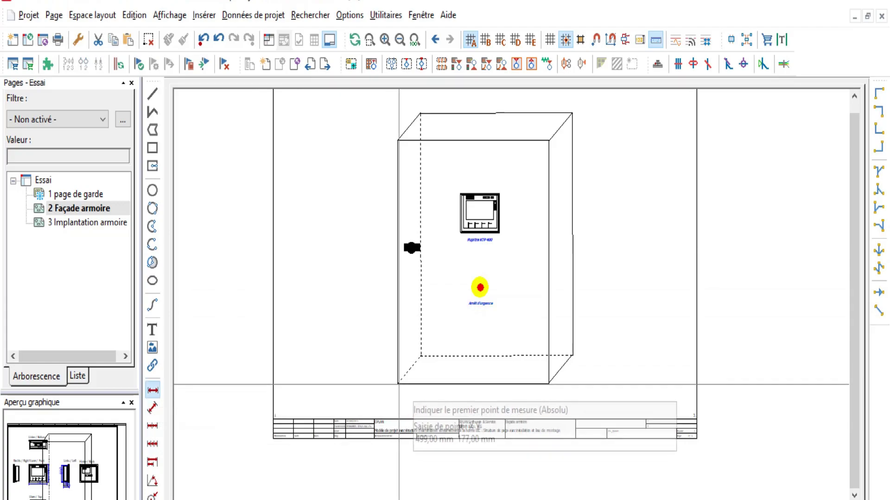
{"action": "scroll", "coordinate": [391, 386], "scroll_direction": "up", "scroll_amount": 3}
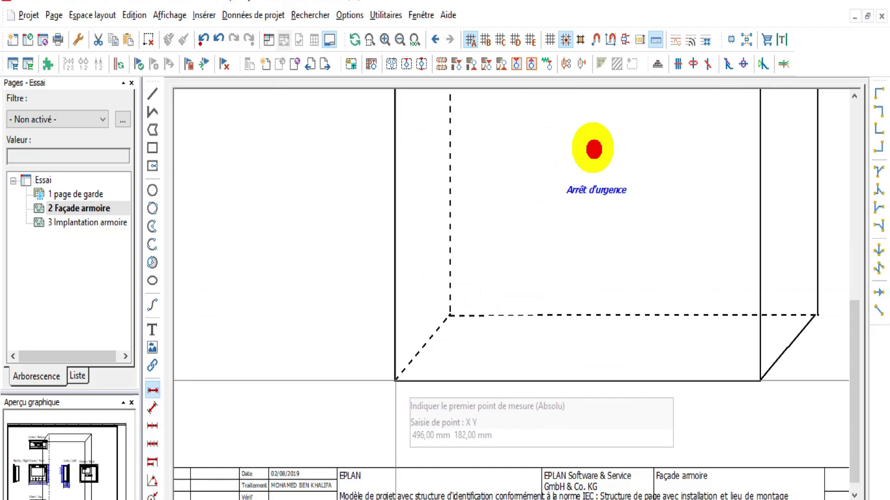
{"action": "left_click", "coordinate": [394, 380]}
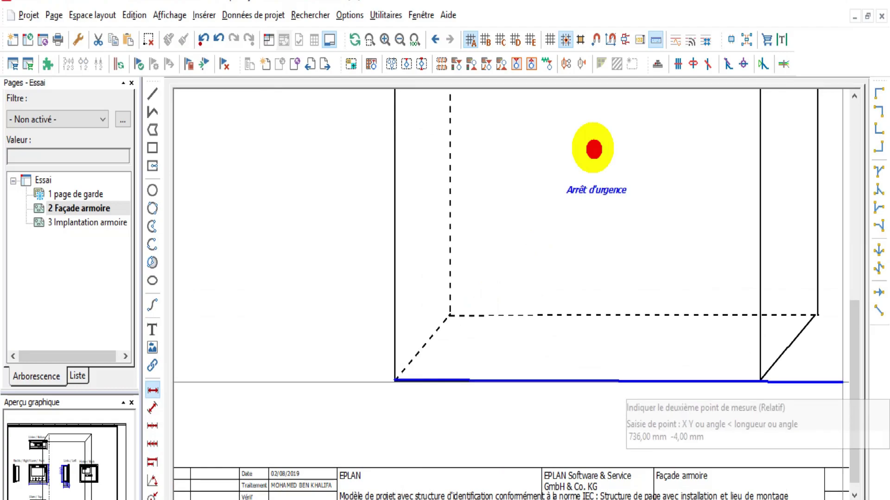
{"action": "left_click", "coordinate": [760, 380]}
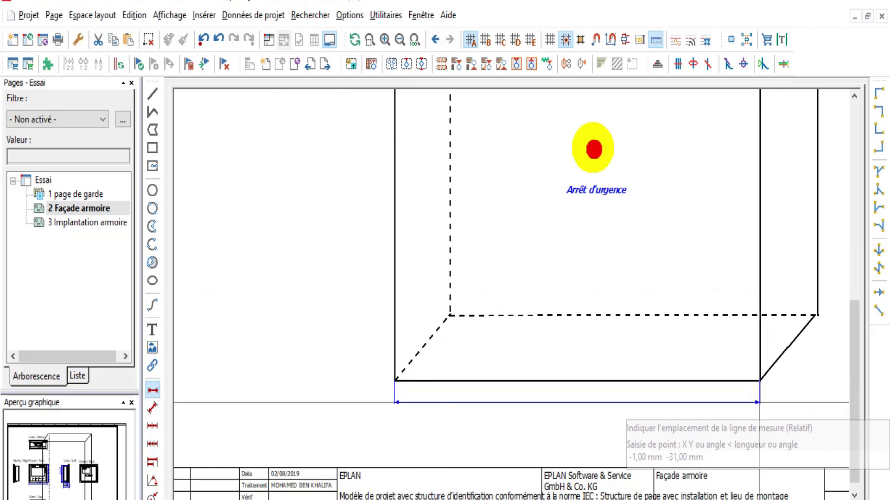
{"action": "left_click", "coordinate": [759, 402]}
Add a linear dimension for the height of the cabinet's front face, placed just outside its left edge
{"action": "scroll", "coordinate": [554, 409], "scroll_direction": "down", "scroll_amount": 3}
{"action": "scroll", "coordinate": [554, 410], "scroll_direction": "up", "scroll_amount": 4}
{"action": "scroll", "coordinate": [554, 409], "scroll_direction": "down", "scroll_amount": 5}
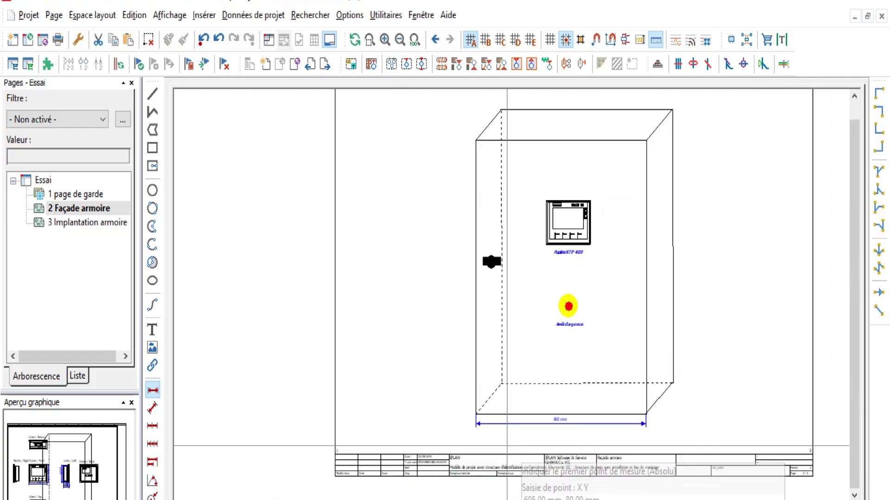
{"action": "left_click", "coordinate": [475, 139]}
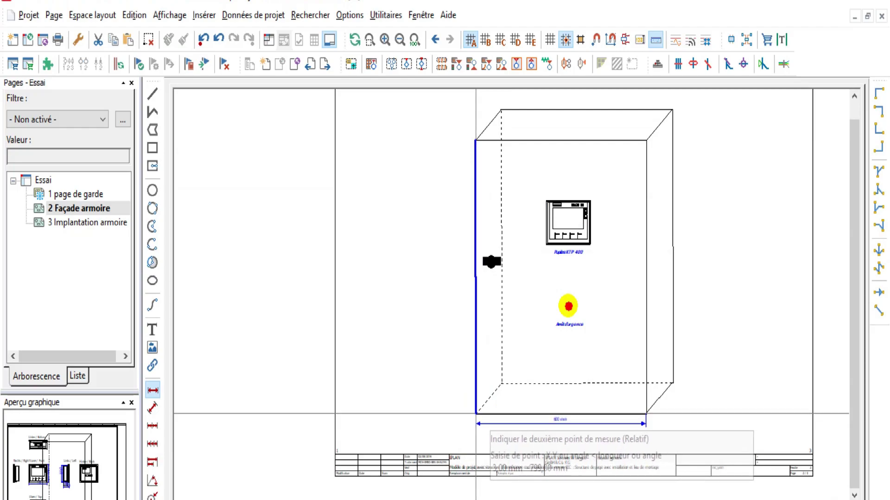
{"action": "left_click", "coordinate": [476, 413]}
{"action": "left_click", "coordinate": [469, 413]}
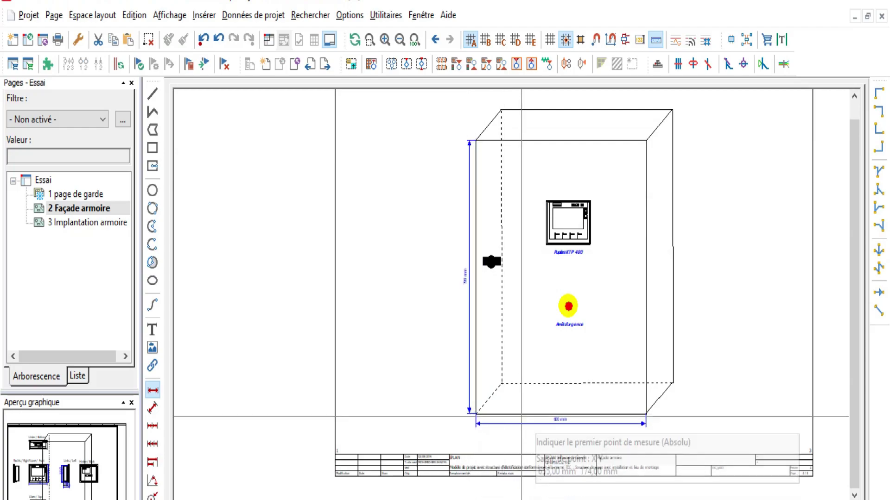
{"action": "scroll", "coordinate": [455, 268], "scroll_direction": "up", "scroll_amount": 3}
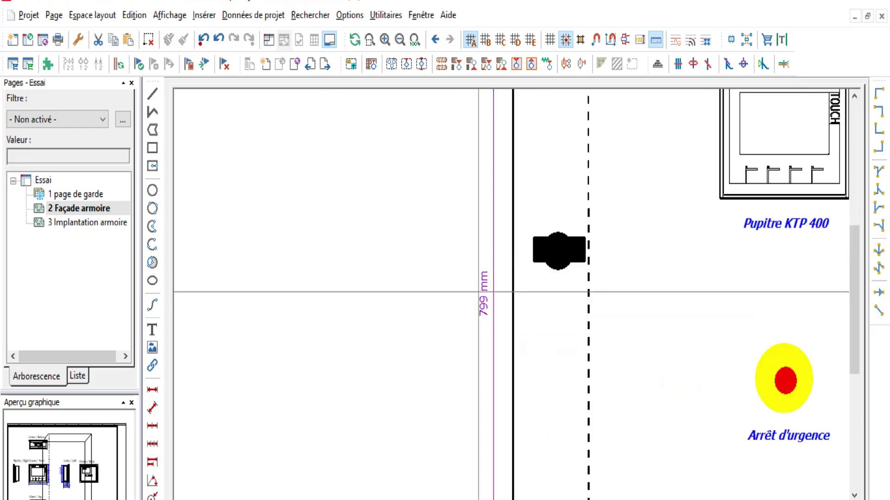
{"action": "scroll", "coordinate": [455, 293], "scroll_direction": "down", "scroll_amount": 2}
{"action": "scroll", "coordinate": [455, 477], "scroll_direction": "down", "scroll_amount": 2}
{"action": "scroll", "coordinate": [477, 324], "scroll_direction": "up", "scroll_amount": 1}
{"action": "scroll", "coordinate": [490, 302], "scroll_direction": "down", "scroll_amount": 2}
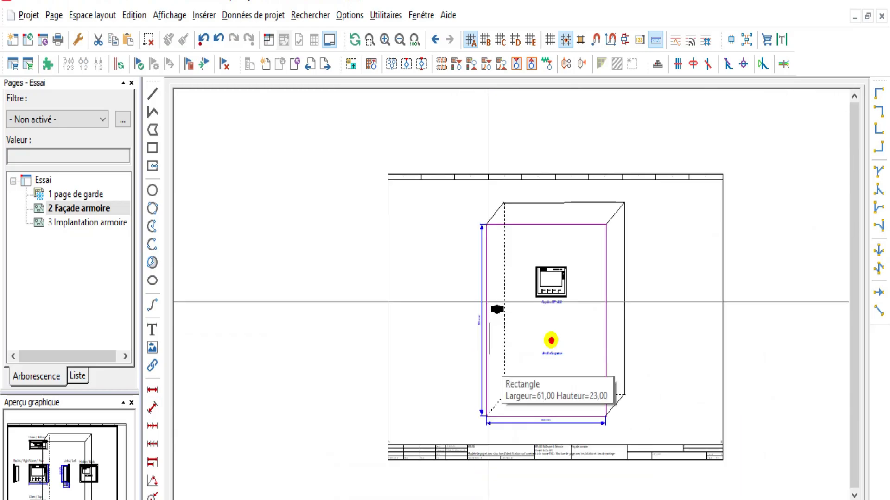
Move the lower end of the height dimension onto the bottom-left corner of the cabinet's front face
{"action": "scroll", "coordinate": [497, 412], "scroll_direction": "up", "scroll_amount": 2}
{"action": "scroll", "coordinate": [497, 413], "scroll_direction": "up", "scroll_amount": 4}
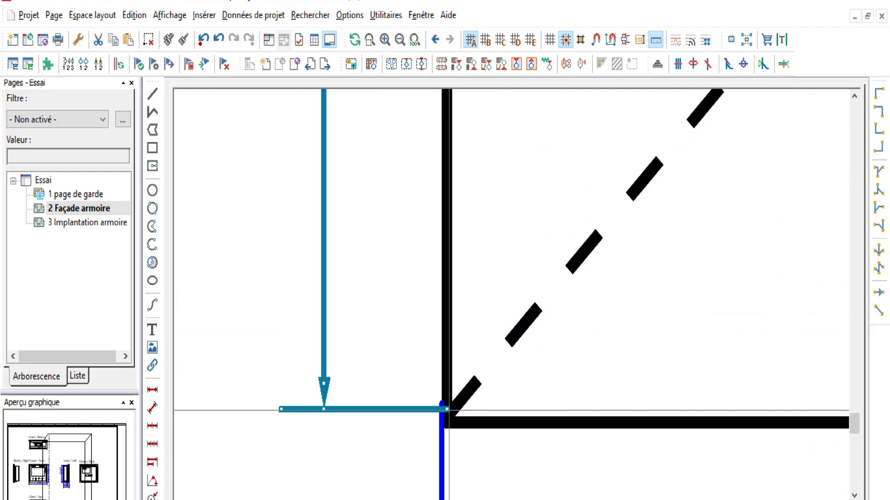
{"action": "left_click_drag", "start_coordinate": [445, 410], "coordinate": [445, 422]}
{"action": "left_click", "coordinate": [445, 422]}
{"action": "scroll", "coordinate": [444, 422], "scroll_direction": "down", "scroll_amount": 4}
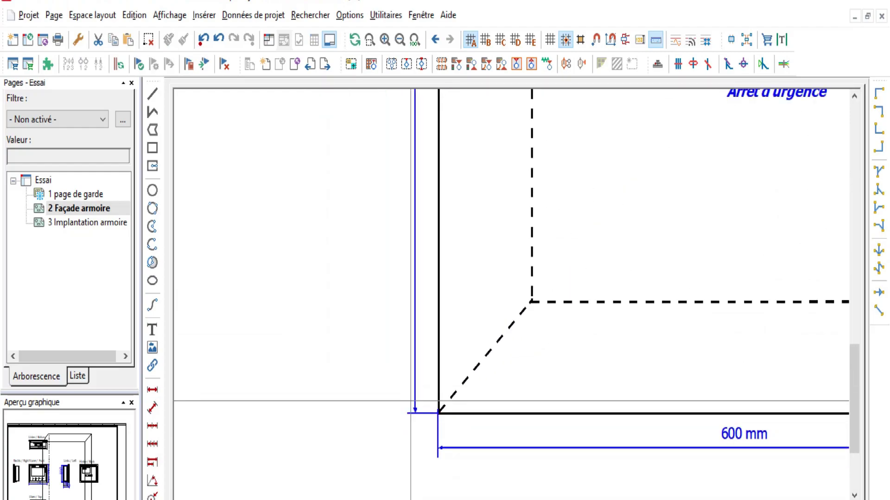
{"action": "scroll", "coordinate": [352, 356], "scroll_direction": "down", "scroll_amount": 5}
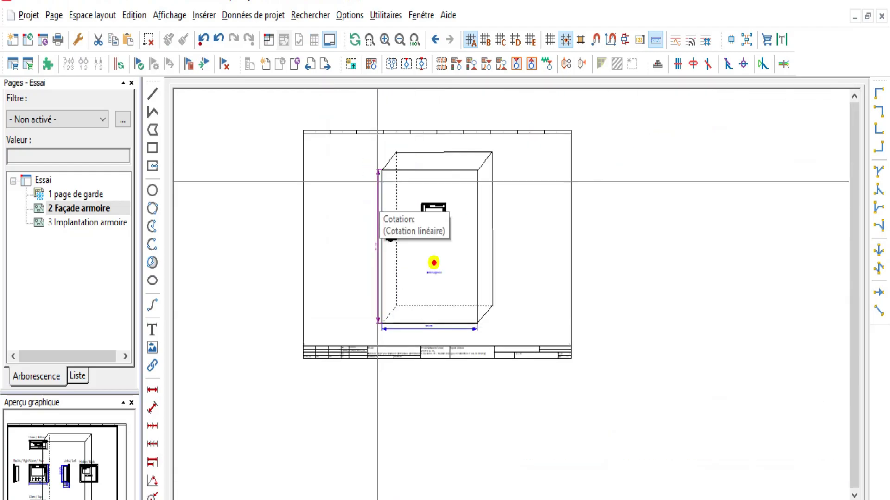
Move the upper end of the height dimension 1 mm down to align it with the front face's top-left corner
{"action": "scroll", "coordinate": [362, 147], "scroll_direction": "up", "scroll_amount": 5}
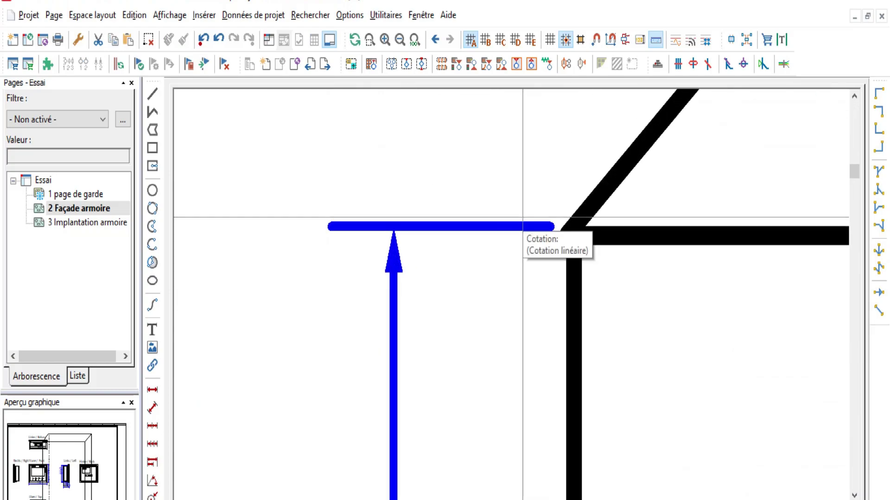
{"action": "left_click", "coordinate": [529, 228]}
{"action": "left_click", "coordinate": [551, 227]}
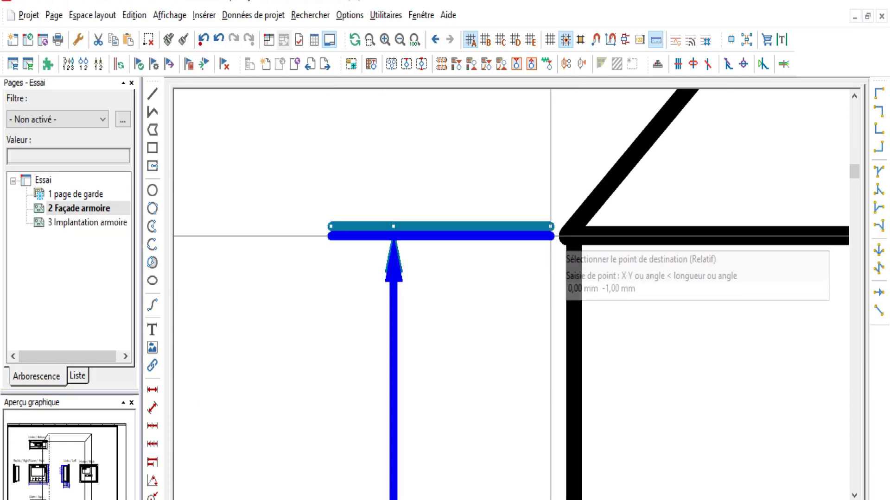
{"action": "scroll", "coordinate": [500, 191], "scroll_direction": "down", "scroll_amount": 2}
{"action": "scroll", "coordinate": [499, 191], "scroll_direction": "down", "scroll_amount": 4}
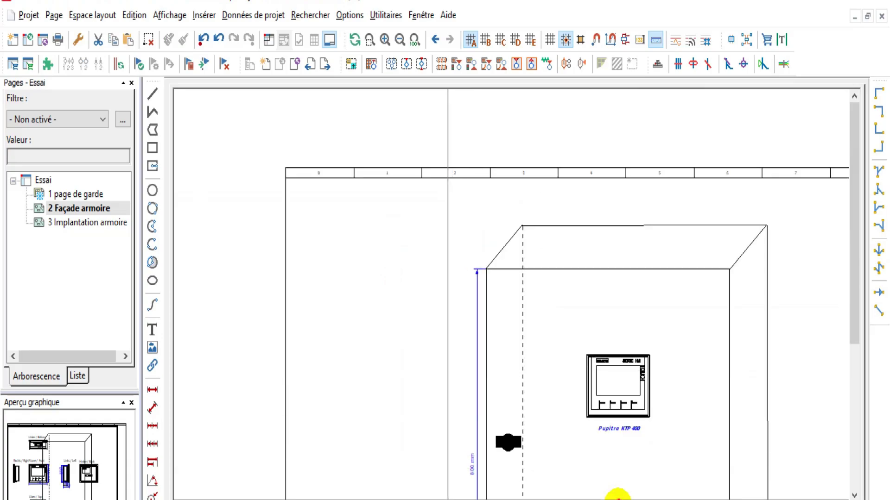
{"action": "left_click", "coordinate": [476, 473]}
{"action": "scroll", "coordinate": [458, 320], "scroll_direction": "down", "scroll_amount": 3}
{"action": "scroll", "coordinate": [459, 320], "scroll_direction": "up", "scroll_amount": 3}
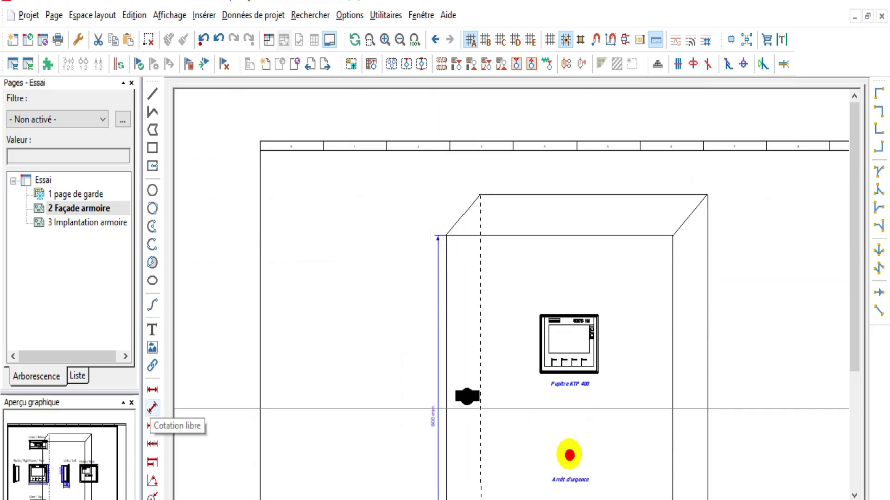
Add a free dimension along the cabinet's slanted top-left depth edge, placed just outside it
{"action": "left_click", "coordinate": [152, 408]}
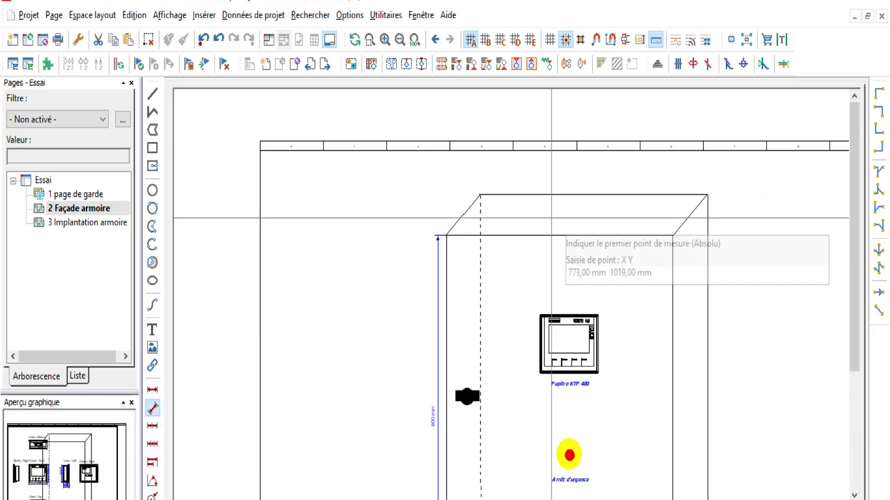
{"action": "left_click", "coordinate": [446, 234]}
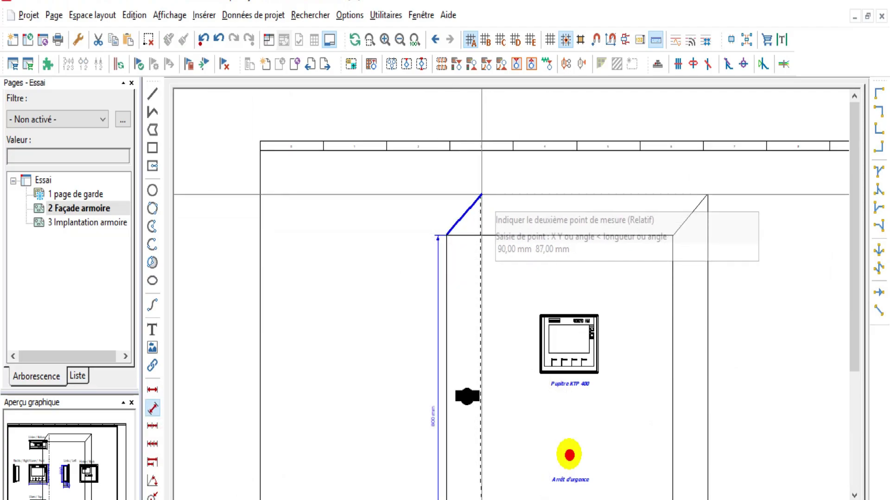
{"action": "left_click", "coordinate": [477, 192]}
{"action": "left_click", "coordinate": [472, 191]}
{"action": "scroll", "coordinate": [468, 190], "scroll_direction": "down", "scroll_amount": 3}
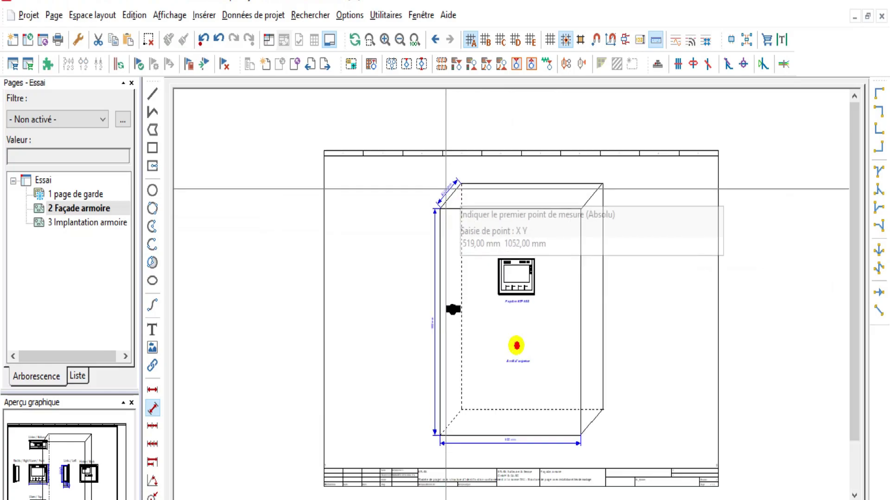
Turn off the automatic value of the slanted depth dimension and set its displayed value to 400 mm
{"action": "scroll", "coordinate": [464, 181], "scroll_direction": "up", "scroll_amount": 6}
{"action": "scroll", "coordinate": [462, 152], "scroll_direction": "up", "scroll_amount": 1}
{"action": "scroll", "coordinate": [463, 155], "scroll_direction": "down", "scroll_amount": 2}
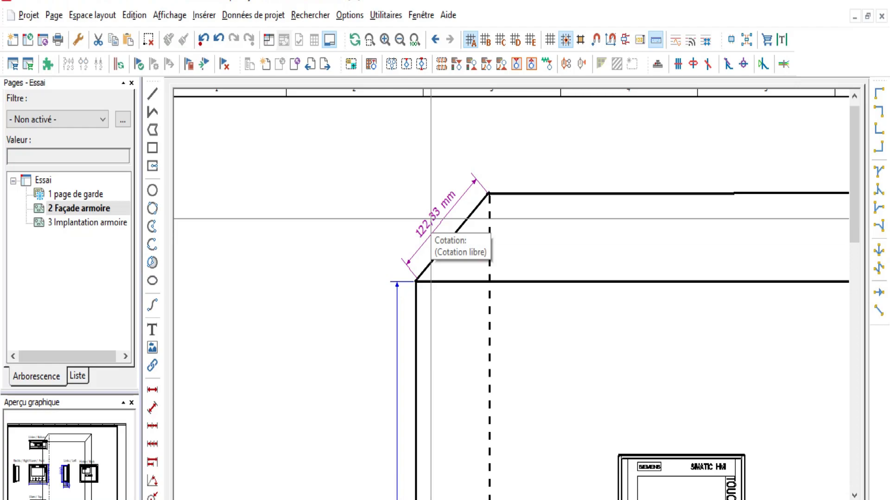
{"action": "double_click", "coordinate": [431, 218]}
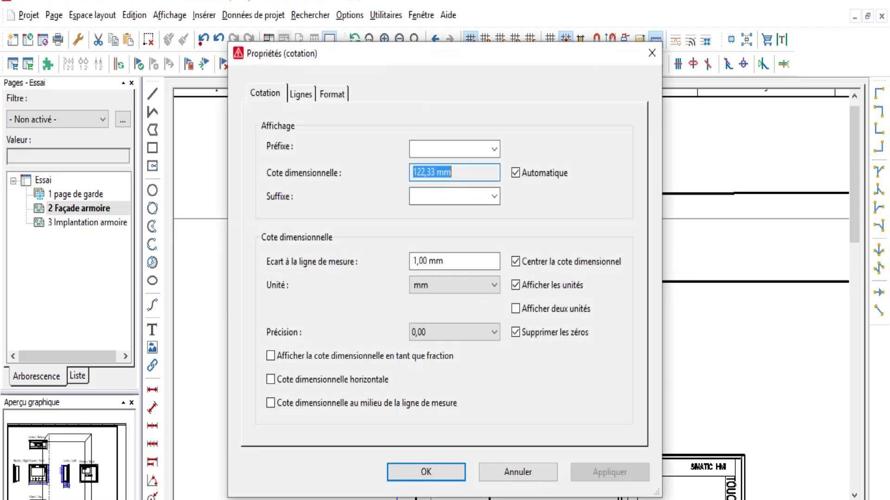
{"action": "left_click", "coordinate": [516, 173]}
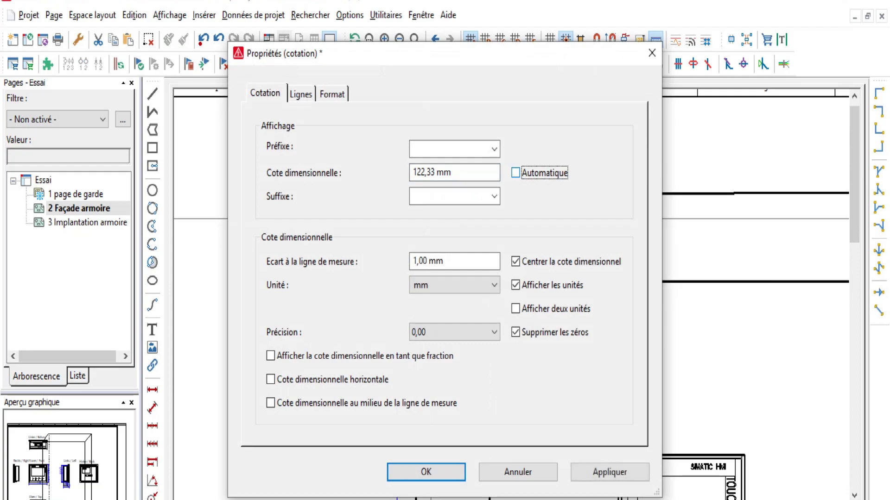
{"action": "double_click", "coordinate": [424, 172]}
{"action": "type", "text": "400"}
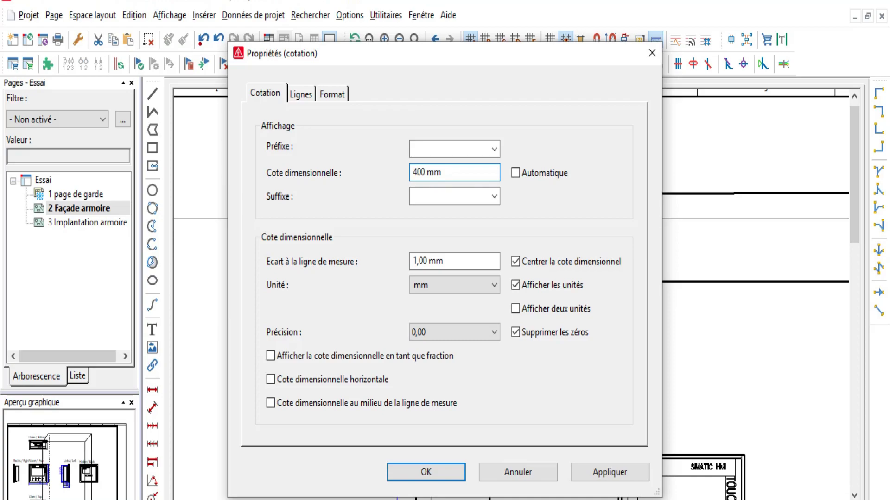
{"action": "key", "text": "Return"}
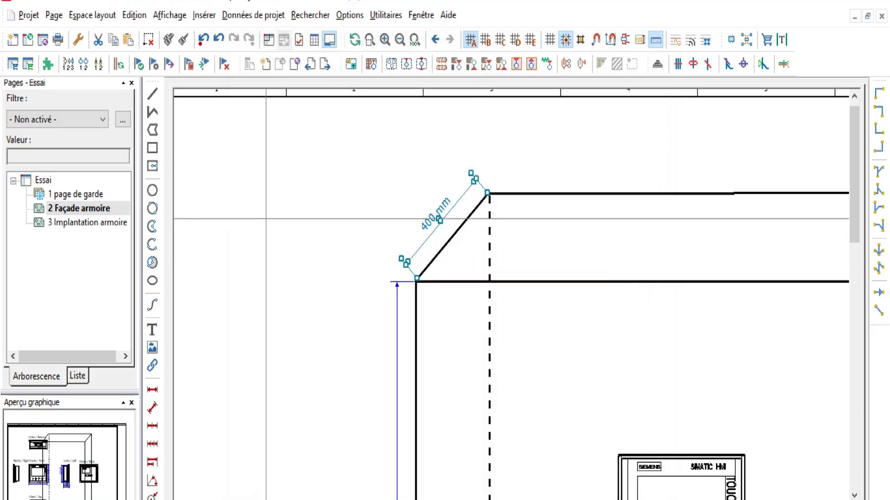
{"action": "scroll", "coordinate": [529, 141], "scroll_direction": "down", "scroll_amount": 4}
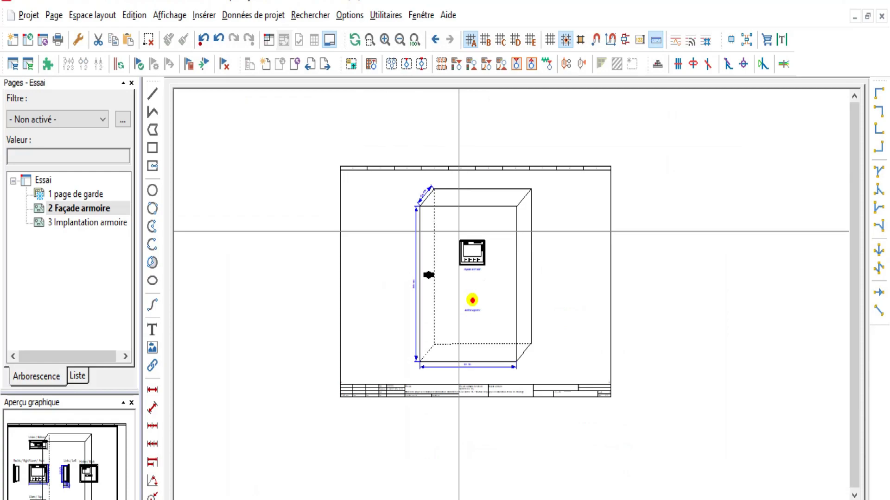
{"action": "scroll", "coordinate": [459, 231], "scroll_direction": "up", "scroll_amount": 3}
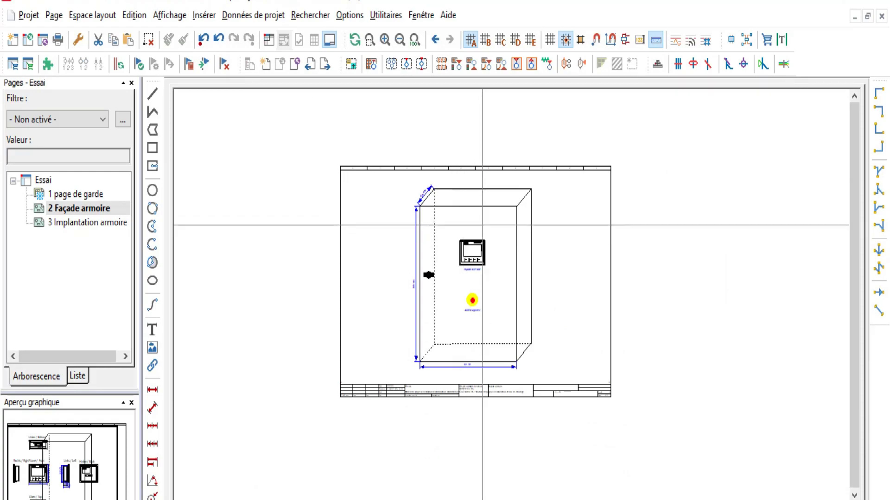
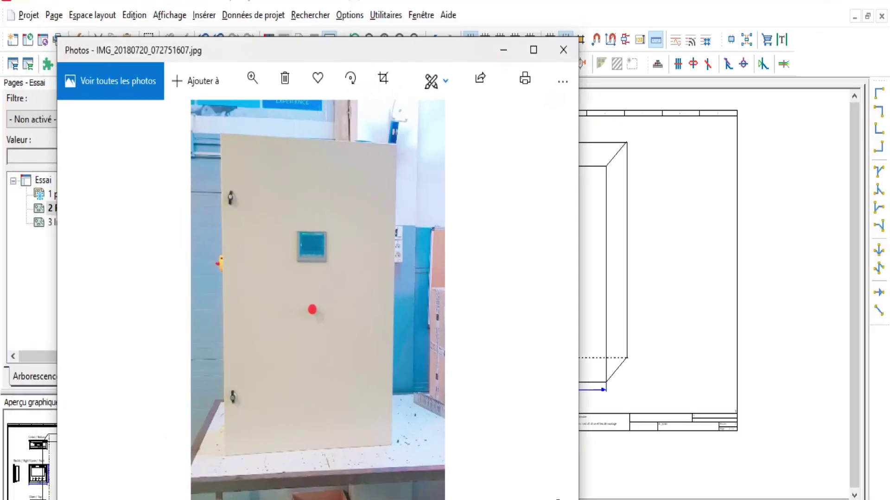
Examine the Photos images of the real cabinet's door and interior beside the drawing, then minimize the photo window
{"action": "left_click_drag", "start_coordinate": [578, 37], "coordinate": [419, 23]}
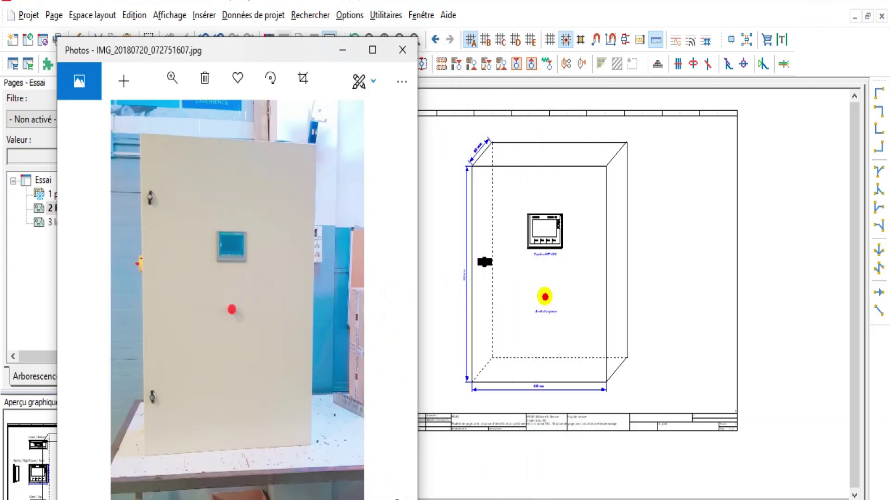
{"action": "key", "text": "Right"}
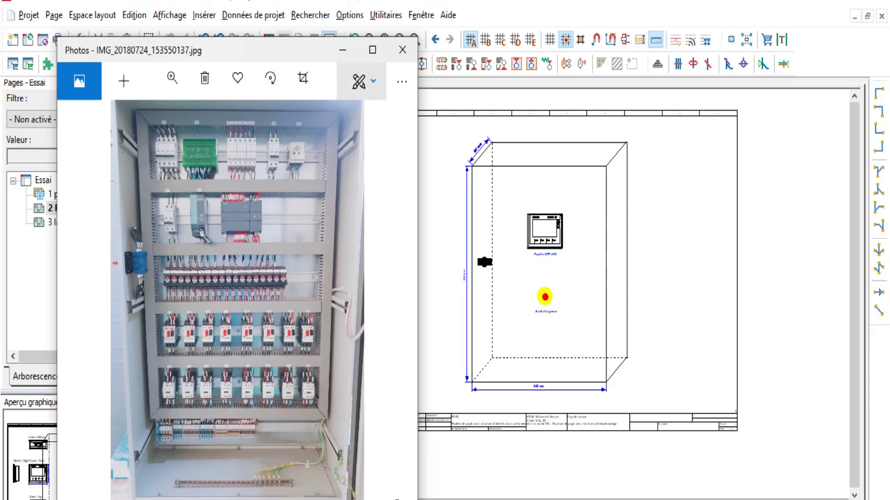
{"action": "key", "text": "Left"}
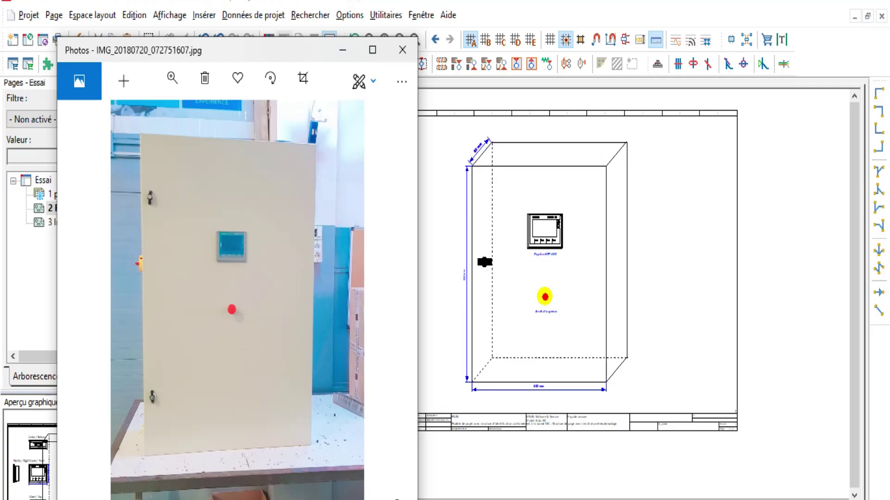
{"action": "left_click_drag", "start_coordinate": [301, 59], "coordinate": [252, 30]}
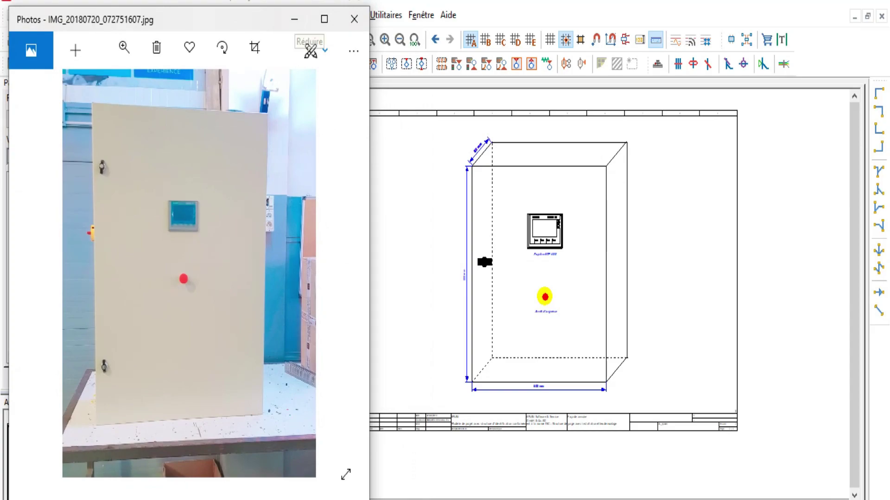
{"action": "key", "text": "Left"}
{"action": "key", "text": "Right"}
{"action": "key", "text": "Right"}
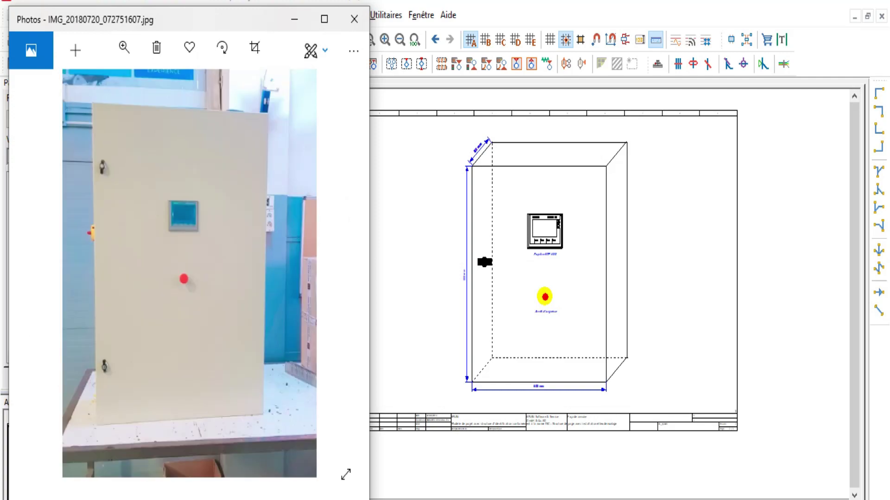
{"action": "key", "text": "Left"}
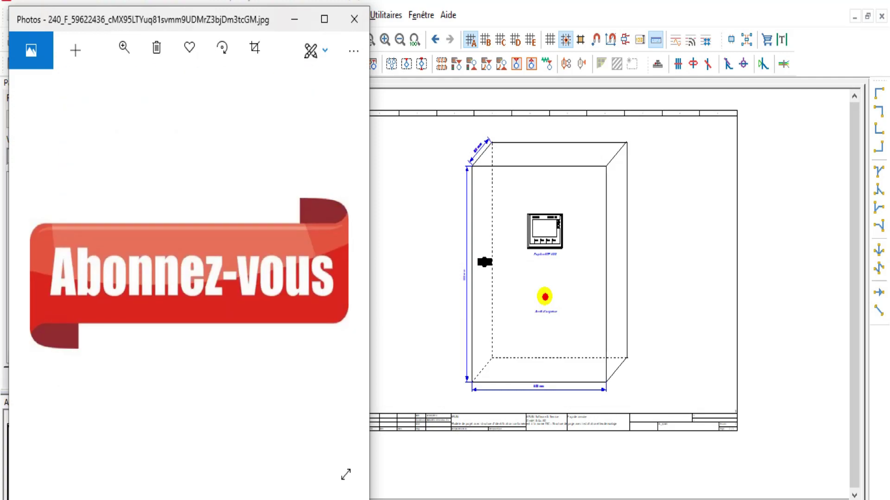
{"action": "key", "text": "Right"}
{"action": "key", "text": "Right"}
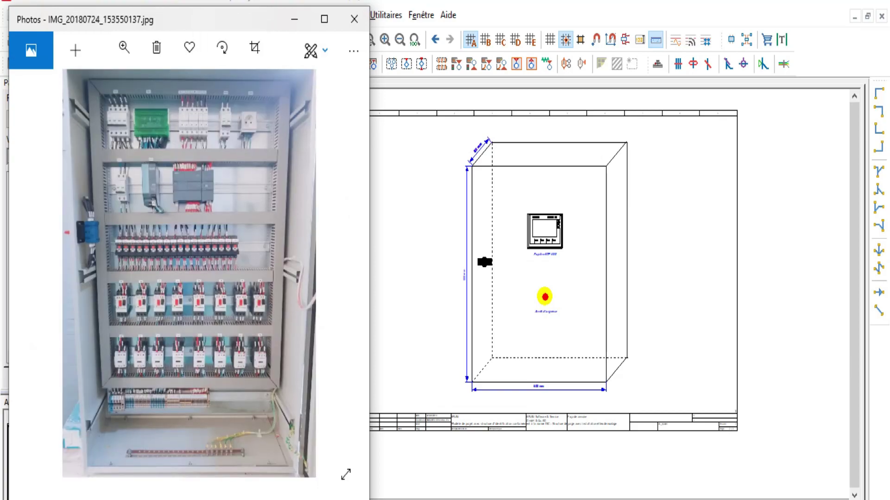
{"action": "left_click_drag", "start_coordinate": [208, 22], "coordinate": [548, 34]}
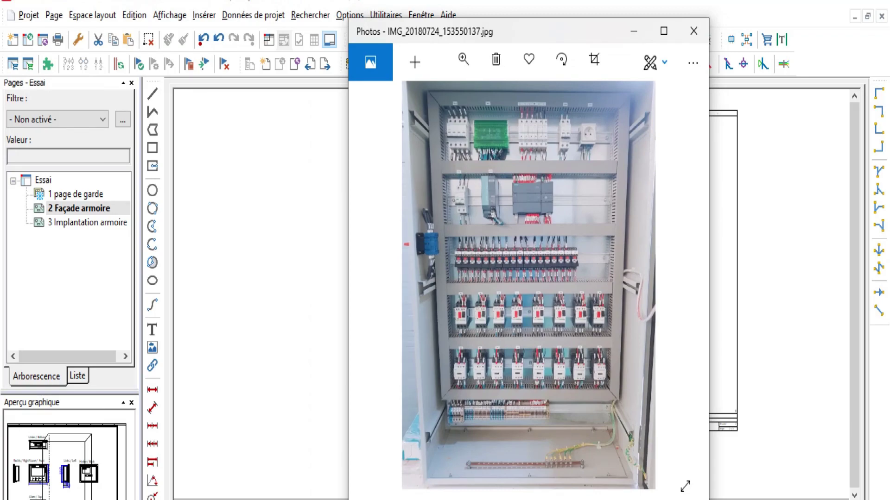
{"action": "left_click", "coordinate": [633, 31]}
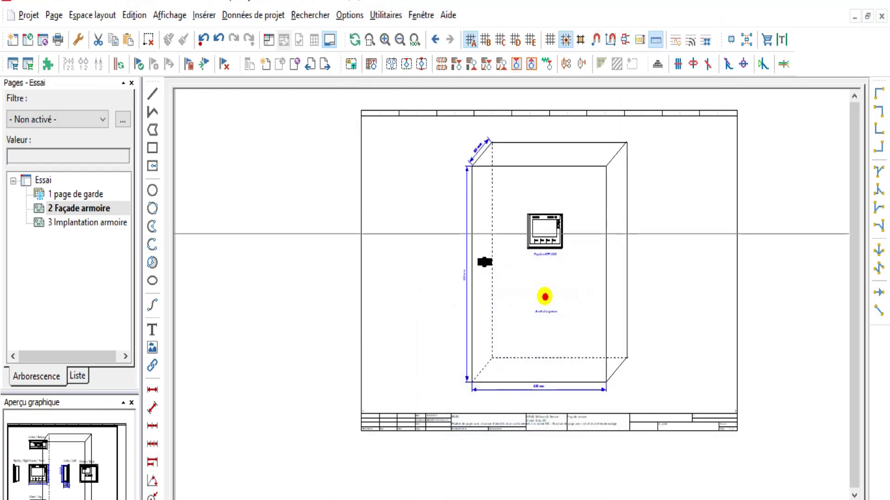
Open the "3 Implantation armoire" page and fit its whole frame in the view
{"action": "key", "text": "Page_Down"}
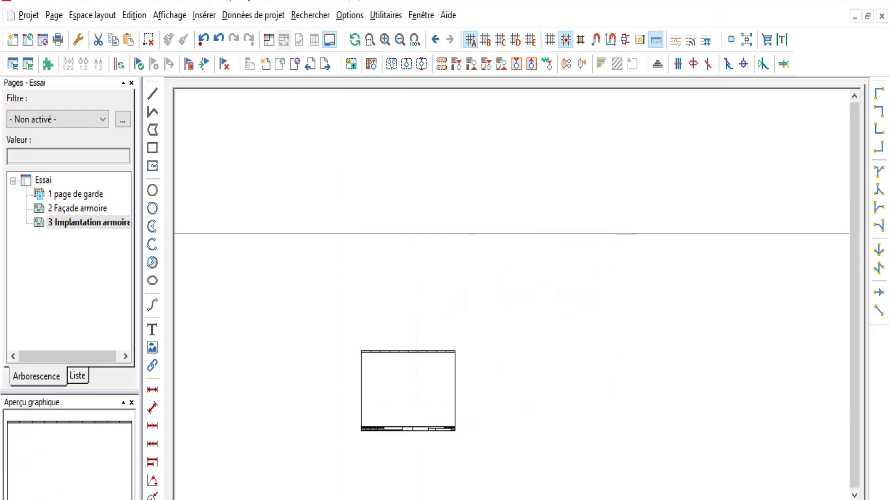
{"action": "scroll", "coordinate": [383, 205], "scroll_direction": "down", "scroll_amount": 2}
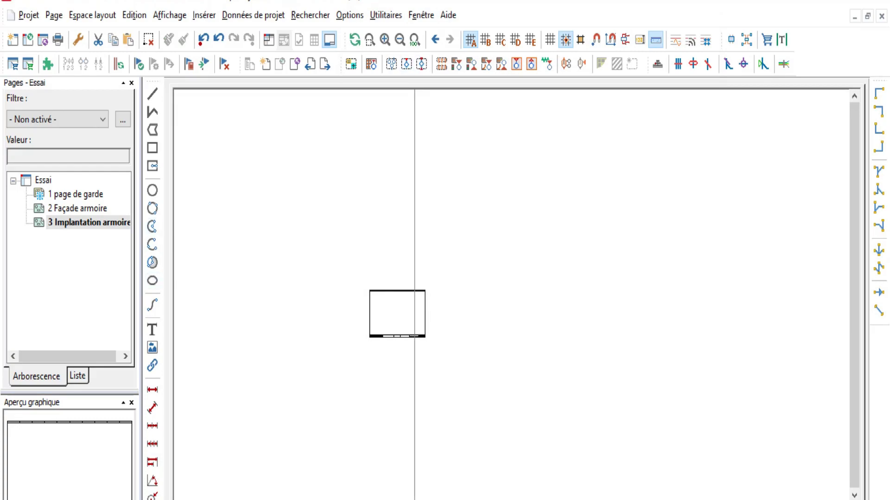
{"action": "left_click", "coordinate": [415, 39]}
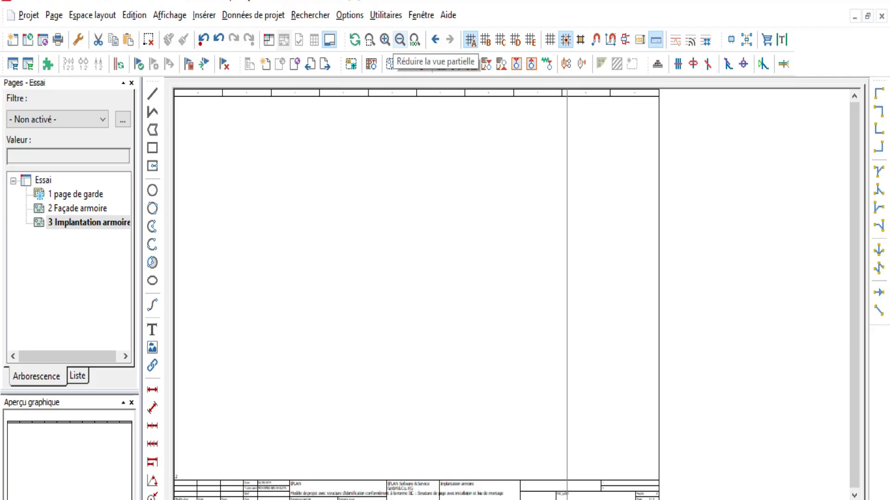
{"action": "left_click", "coordinate": [399, 40]}
{"action": "left_click", "coordinate": [400, 40]}
{"action": "left_click", "coordinate": [384, 40]}
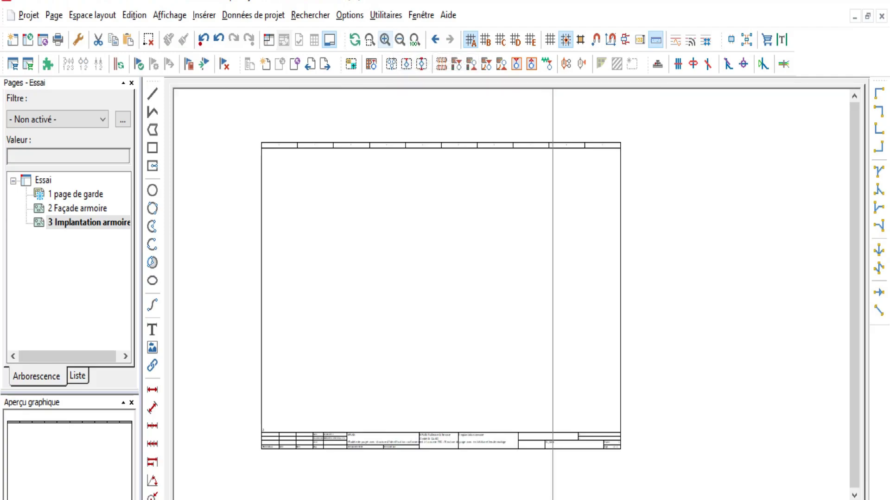
{"action": "left_click", "coordinate": [385, 40]}
{"action": "left_click", "coordinate": [400, 40]}
{"action": "left_click", "coordinate": [400, 40]}
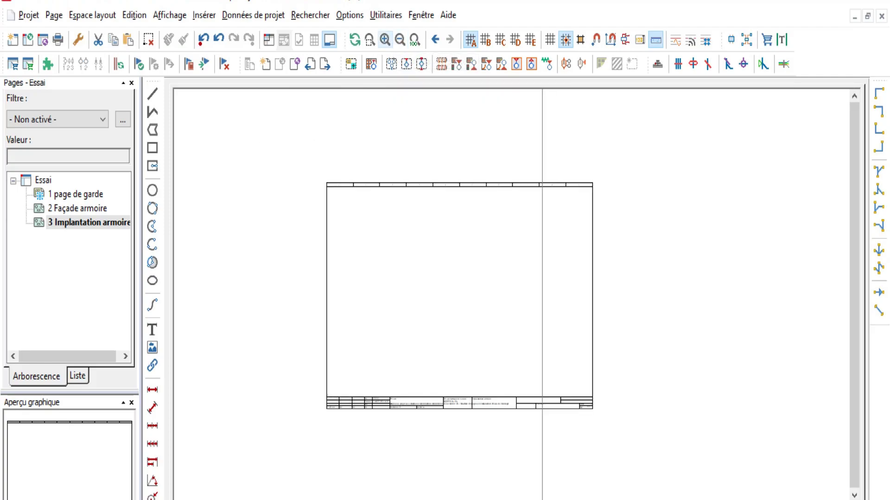
{"action": "left_click", "coordinate": [384, 40]}
{"action": "left_click", "coordinate": [384, 40]}
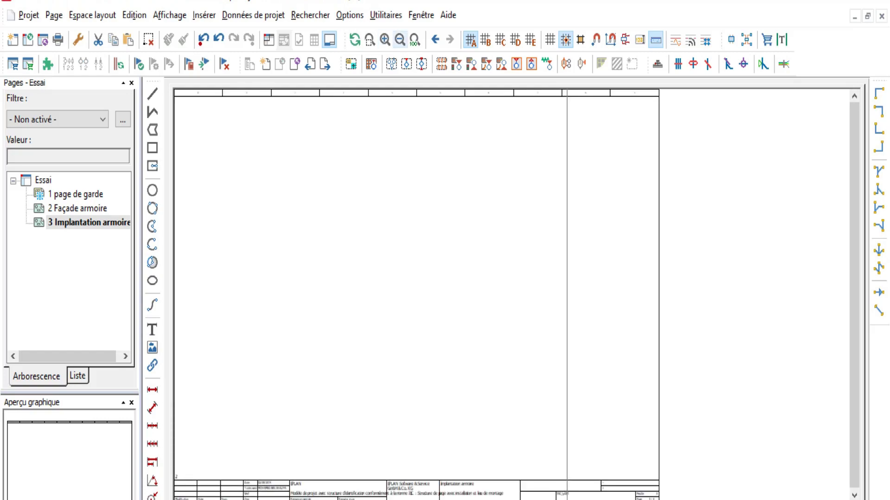
Switch to Photos to view the cabinet interior photo IMG_20180724_153550137.jpg over the Implantation armoire page
{"action": "left_click", "coordinate": [400, 40]}
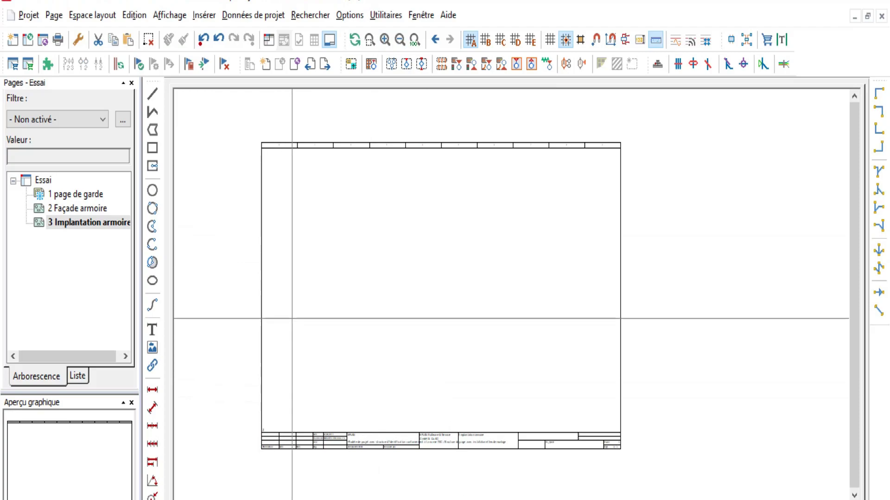
{"action": "left_click", "coordinate": [473, 499]}
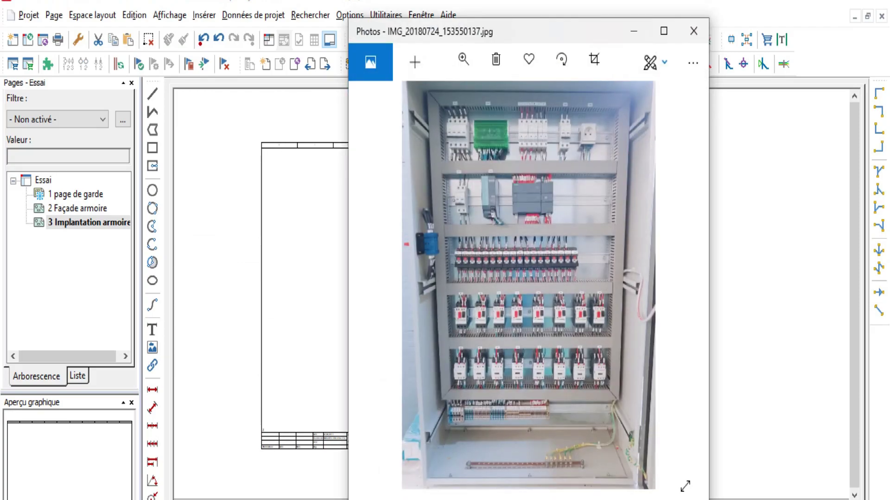
Minimize the photo and draw two nested rectangles in the page frame's left half as the cabinet outline, the outer about 168 × 234 mm
{"action": "left_click", "coordinate": [634, 31]}
{"action": "left_click", "coordinate": [152, 148]}
{"action": "left_click", "coordinate": [279, 404]}
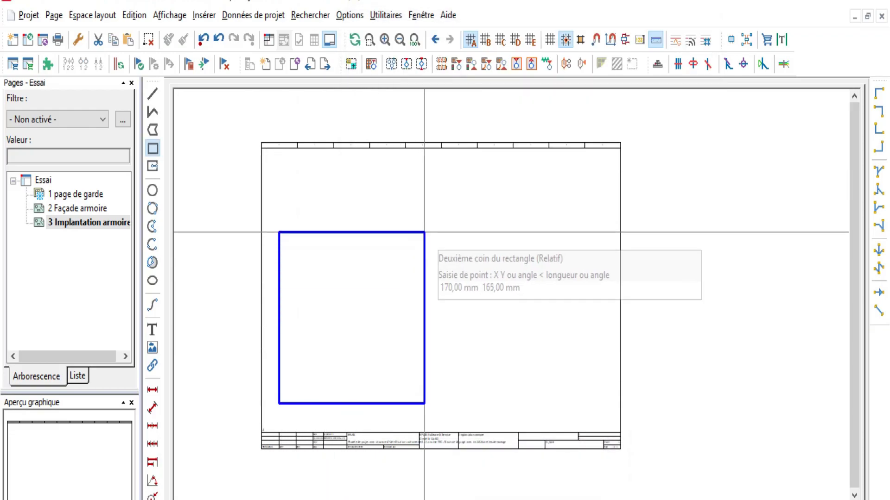
{"action": "left_click", "coordinate": [416, 168]}
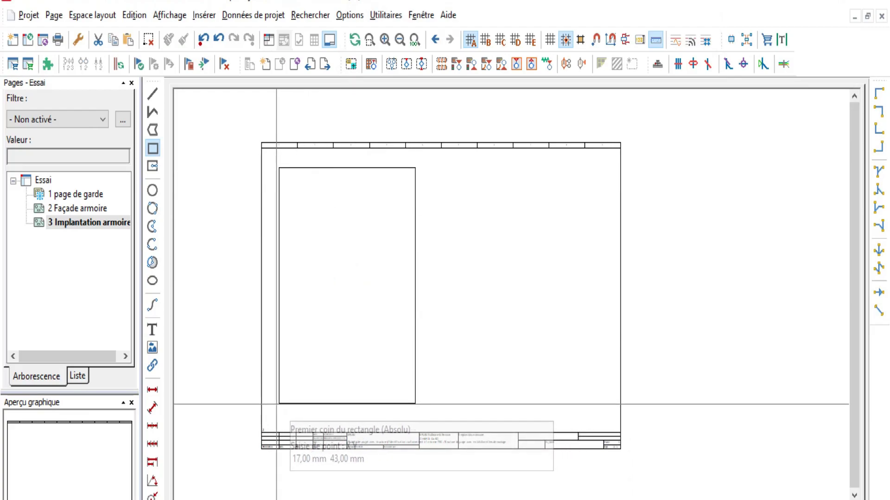
{"action": "left_click", "coordinate": [275, 406]}
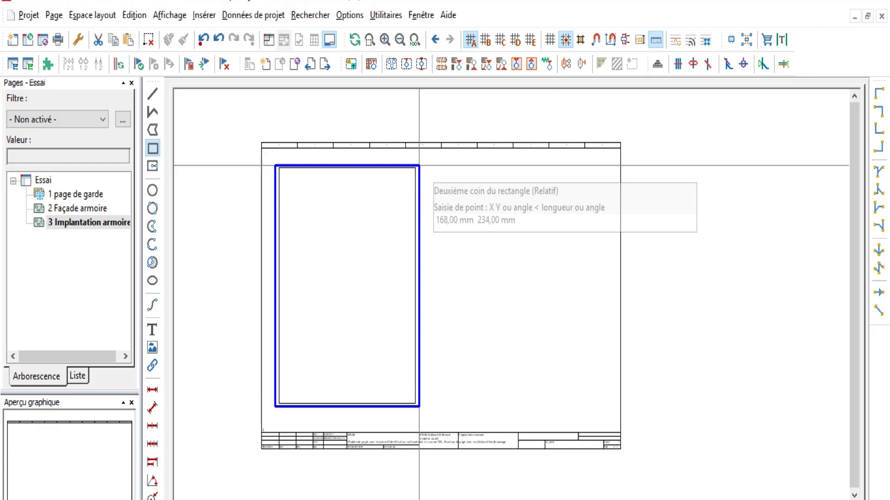
{"action": "left_click", "coordinate": [418, 165]}
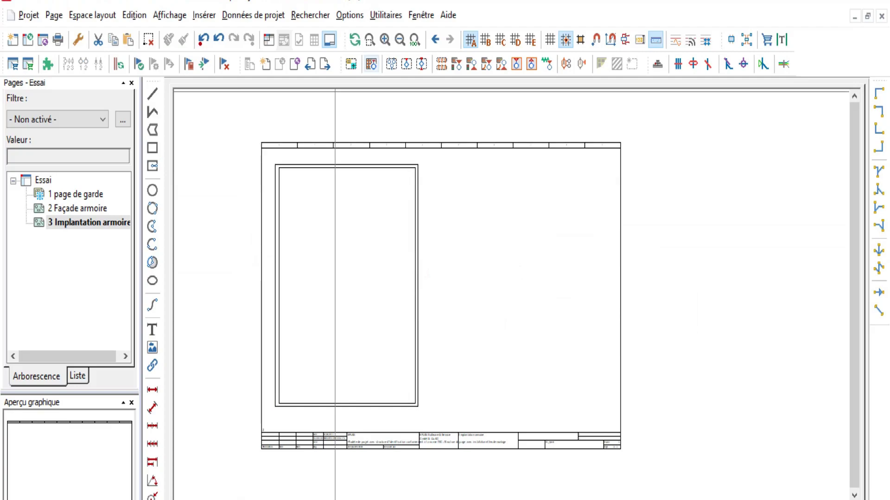
Draw a horizontal strip rectangle 570 mm wide and 27 mm high along the upper edge inside the inner cabinet rectangle
{"action": "scroll", "coordinate": [372, 222], "scroll_direction": "up", "scroll_amount": 5}
{"action": "left_click", "coordinate": [371, 223]}
{"action": "scroll", "coordinate": [366, 225], "scroll_direction": "down", "scroll_amount": 3}
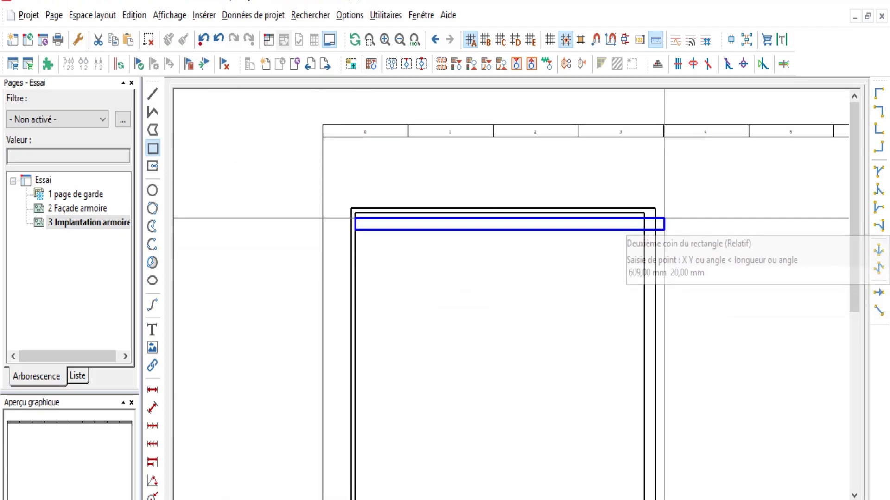
{"action": "scroll", "coordinate": [665, 218], "scroll_direction": "up", "scroll_amount": 4}
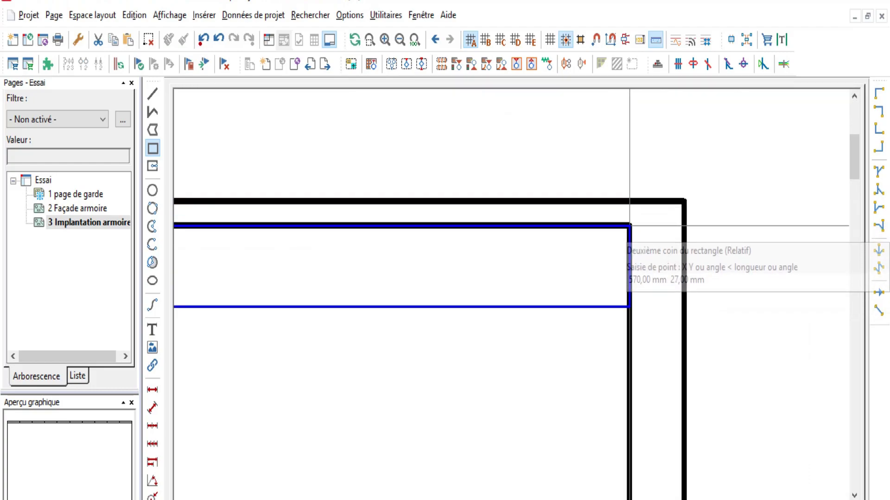
{"action": "left_click", "coordinate": [629, 225]}
{"action": "key", "text": "Escape"}
Set the strip rectangle's height to 40 mm, turn on its surface fill and colour it grey
{"action": "double_click", "coordinate": [592, 305]}
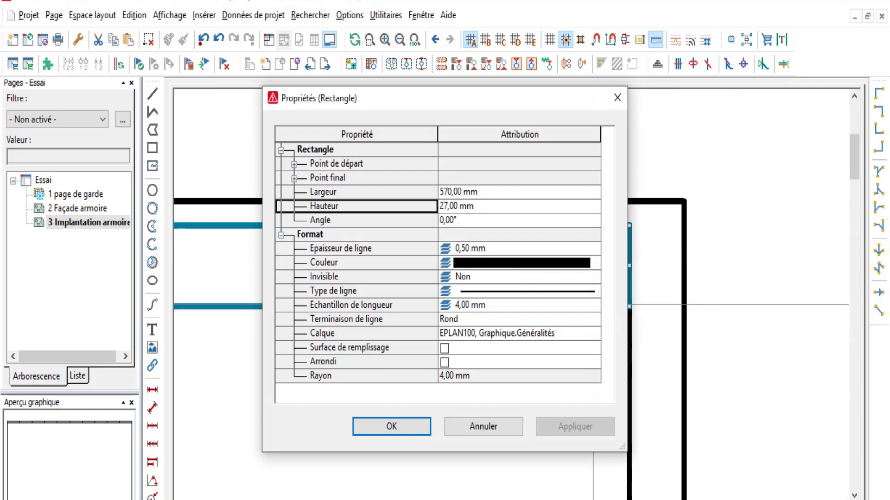
{"action": "left_click", "coordinate": [443, 205]}
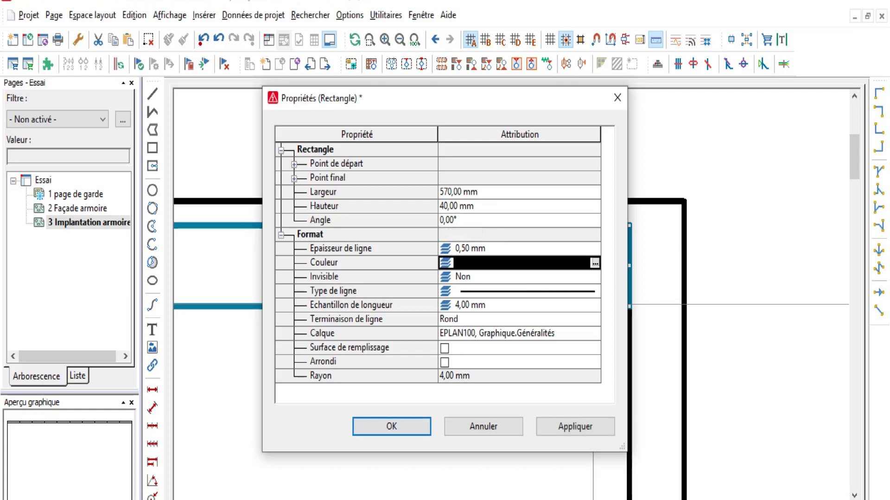
{"action": "left_click", "coordinate": [444, 349]}
{"action": "left_click", "coordinate": [596, 262]}
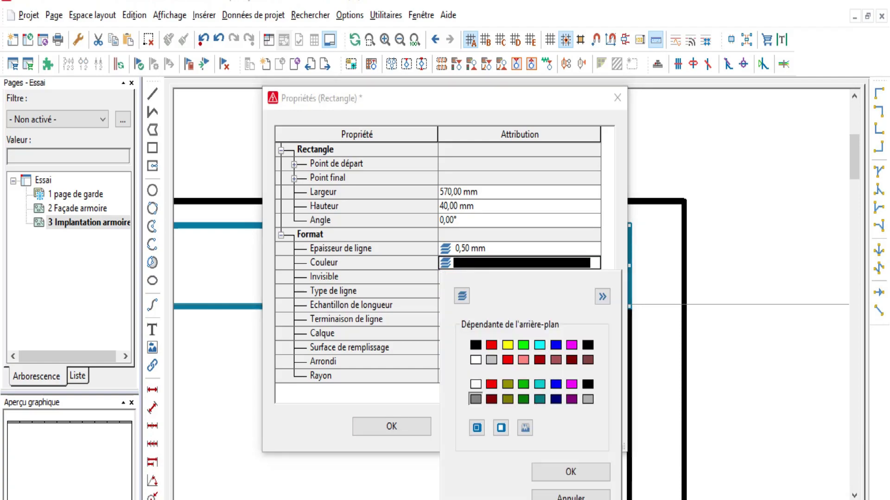
{"action": "left_click", "coordinate": [571, 473]}
{"action": "key", "text": "Return"}
{"action": "scroll", "coordinate": [605, 268], "scroll_direction": "down", "scroll_amount": 4}
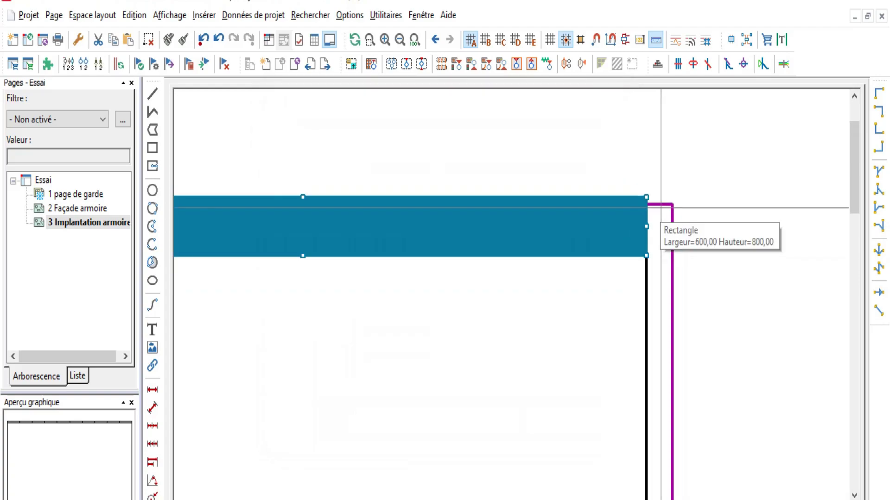
Move the grey strip down so that it sits flush against the inner rectangle's upper edge
{"action": "scroll", "coordinate": [345, 214], "scroll_direction": "up", "scroll_amount": 4}
{"action": "left_click_drag", "start_coordinate": [417, 252], "coordinate": [388, 252]}
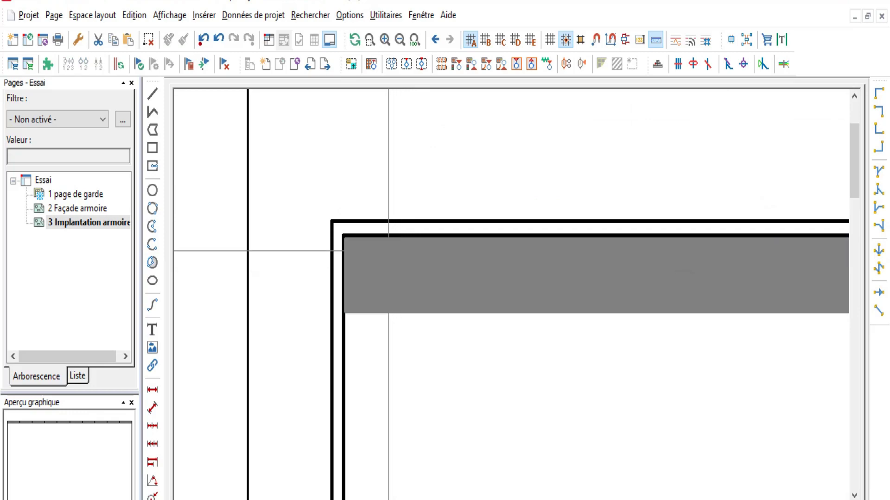
{"action": "scroll", "coordinate": [388, 252], "scroll_direction": "down", "scroll_amount": 4}
{"action": "scroll", "coordinate": [554, 202], "scroll_direction": "up", "scroll_amount": 2}
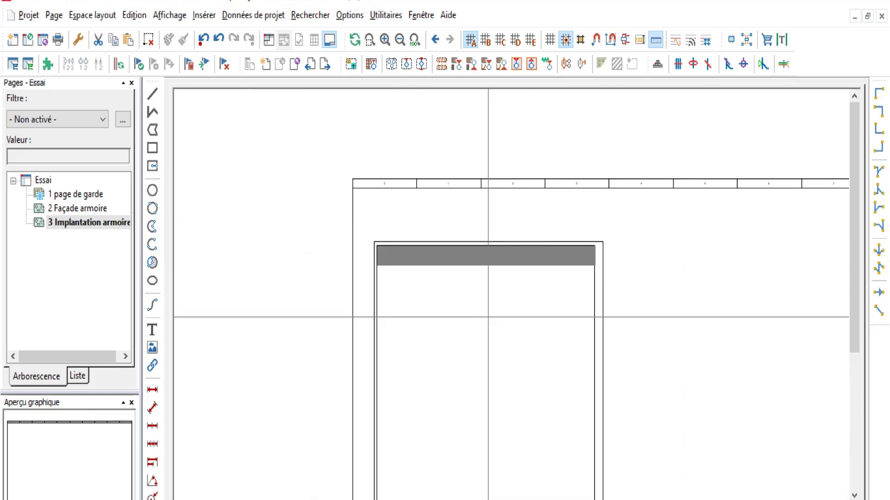
Check the cabinet interior photo, then add a vertical linear dimension for the grey strip's height, just outside the cabinet's left edge
{"action": "key", "text": "alt+Tab"}
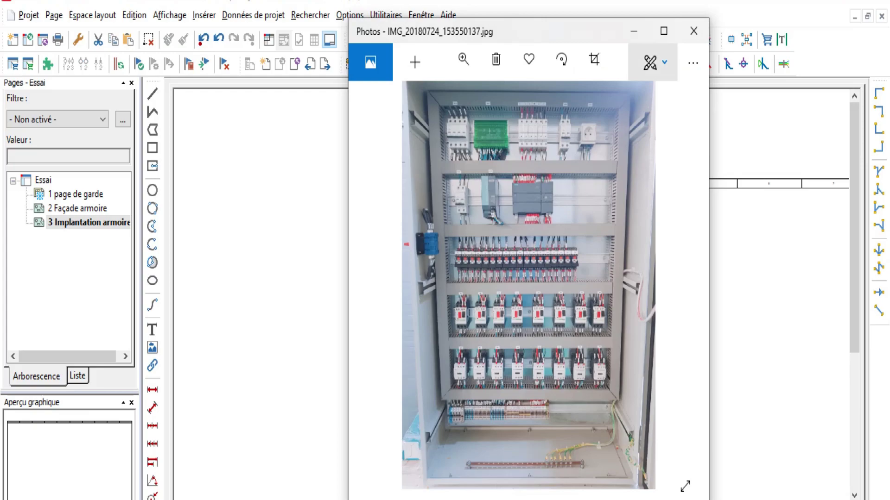
{"action": "key", "text": "alt+Tab"}
{"action": "scroll", "coordinate": [455, 182], "scroll_direction": "down", "scroll_amount": 2}
{"action": "scroll", "coordinate": [411, 216], "scroll_direction": "up", "scroll_amount": 3}
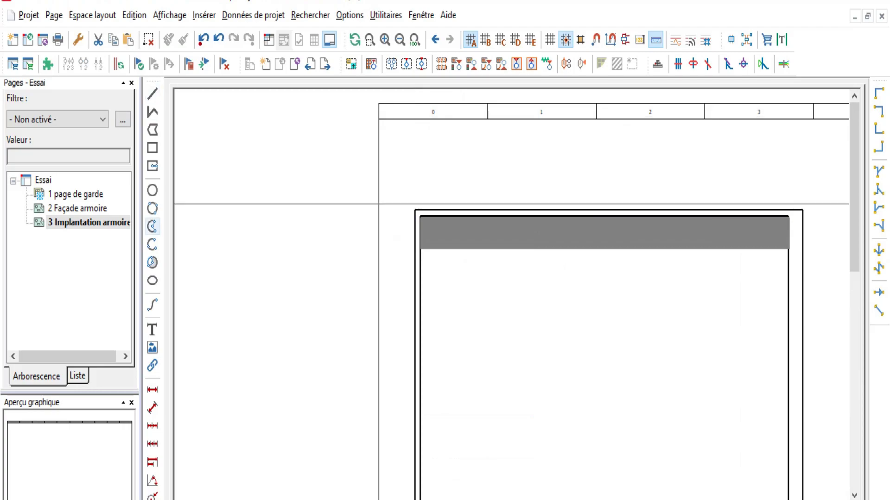
{"action": "left_click", "coordinate": [153, 391]}
{"action": "scroll", "coordinate": [434, 279], "scroll_direction": "up", "scroll_amount": 3}
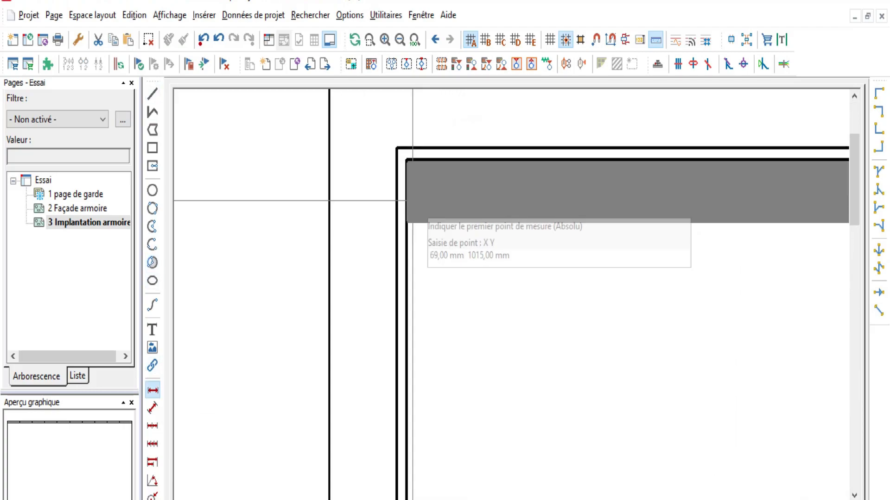
{"action": "left_click", "coordinate": [407, 159]}
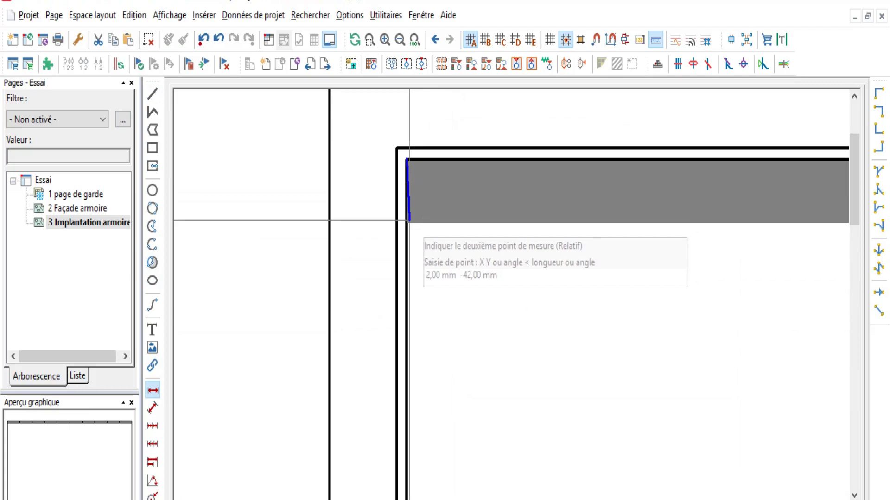
{"action": "left_click", "coordinate": [385, 221]}
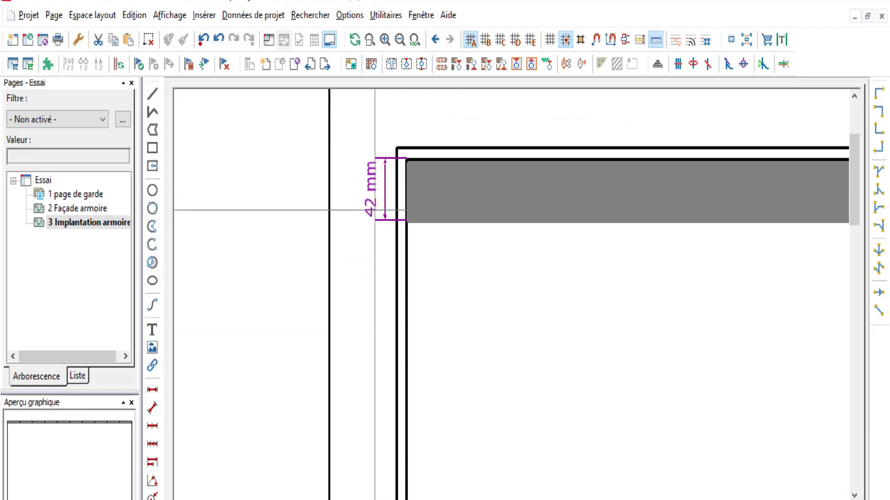
Shift the upper measuring point of the strip's height dimension down 2 mm so it measures 40 mm
{"action": "scroll", "coordinate": [391, 147], "scroll_direction": "up", "scroll_amount": 1}
{"action": "scroll", "coordinate": [391, 148], "scroll_direction": "up", "scroll_amount": 3}
{"action": "left_click", "coordinate": [437, 187]}
{"action": "left_click", "coordinate": [437, 187]}
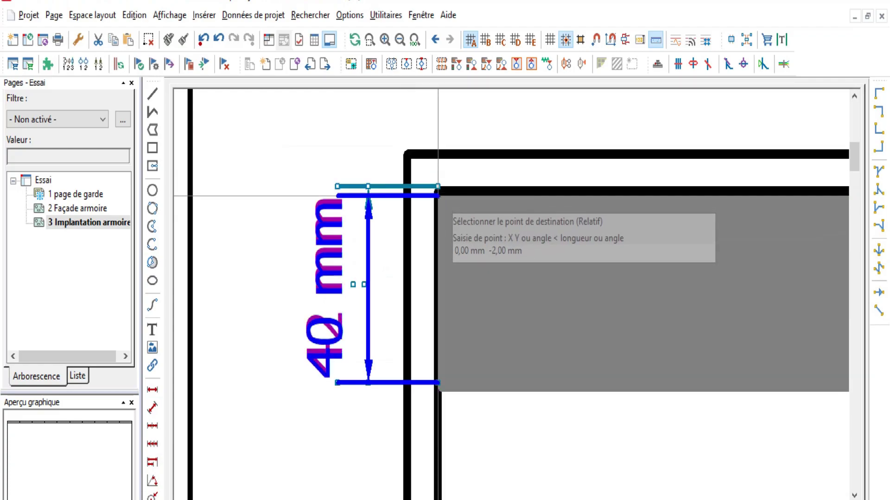
{"action": "left_click", "coordinate": [438, 196]}
{"action": "scroll", "coordinate": [206, 209], "scroll_direction": "down", "scroll_amount": 3}
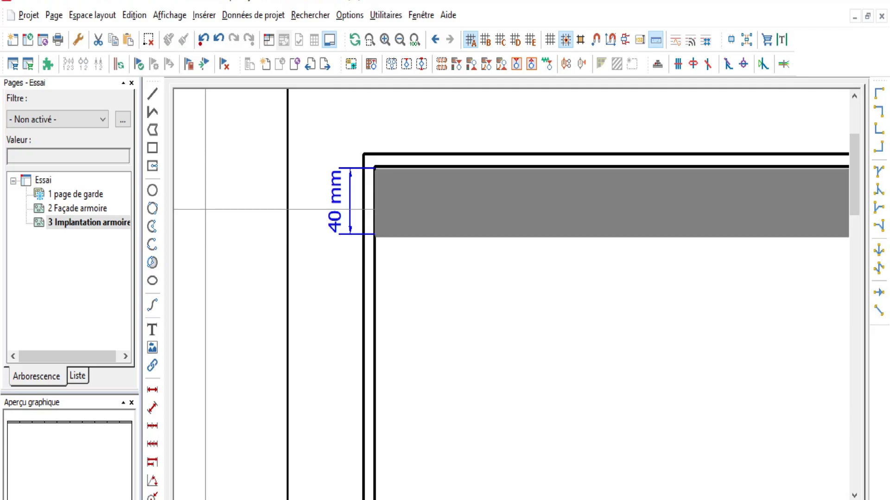
Add a 160 mm vertical linear dimension running down from the grey strip's lower edge, left of the cabinet
{"action": "left_click", "coordinate": [153, 390]}
{"action": "scroll", "coordinate": [371, 234], "scroll_direction": "up", "scroll_amount": 2}
{"action": "scroll", "coordinate": [374, 243], "scroll_direction": "up", "scroll_amount": 2}
{"action": "scroll", "coordinate": [376, 229], "scroll_direction": "down", "scroll_amount": 1}
{"action": "left_click", "coordinate": [377, 227]}
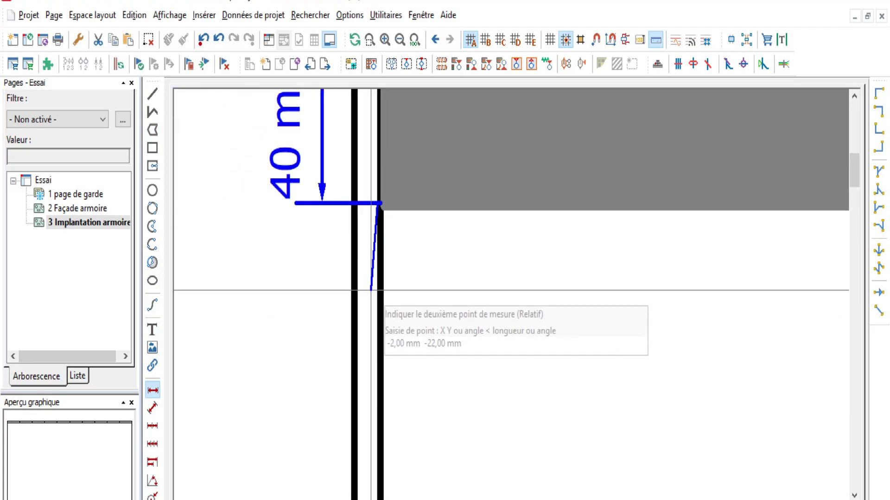
{"action": "scroll", "coordinate": [371, 291], "scroll_direction": "down", "scroll_amount": 2}
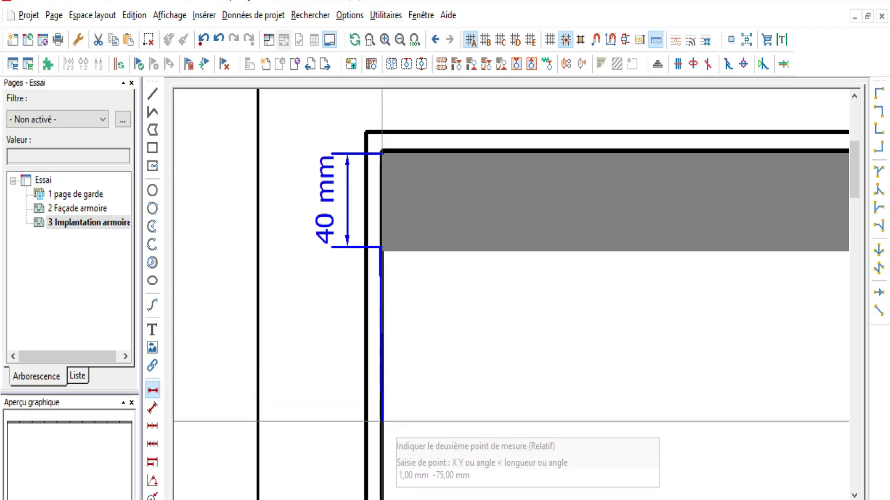
{"action": "scroll", "coordinate": [382, 434], "scroll_direction": "down", "scroll_amount": 4}
{"action": "scroll", "coordinate": [417, 426], "scroll_direction": "up", "scroll_amount": 4}
{"action": "scroll", "coordinate": [408, 424], "scroll_direction": "up", "scroll_amount": 1}
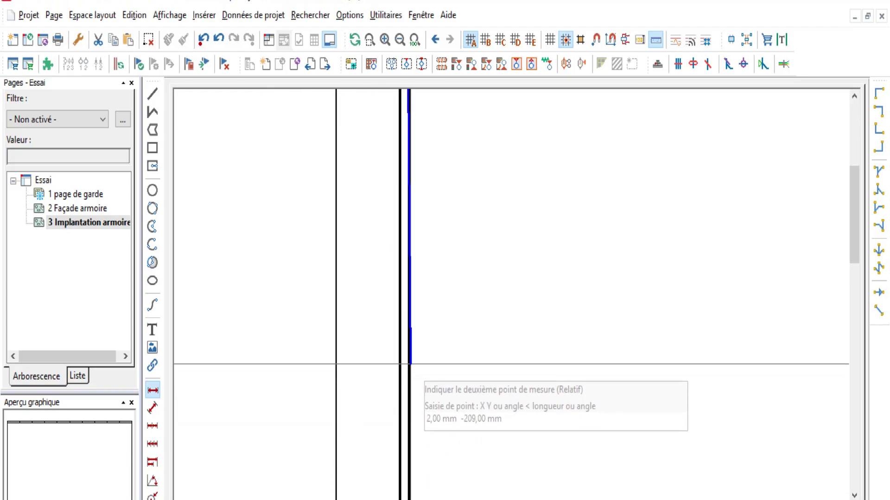
{"action": "left_click", "coordinate": [406, 296]}
{"action": "scroll", "coordinate": [384, 297], "scroll_direction": "down", "scroll_amount": 2}
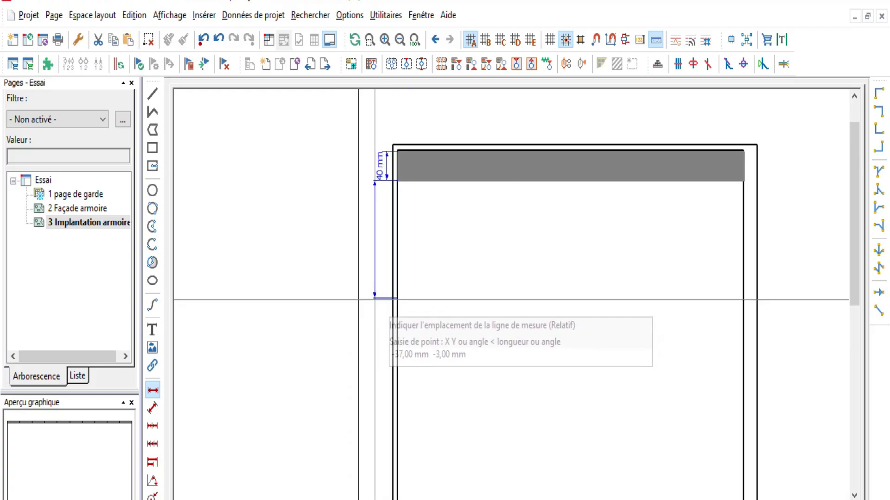
{"action": "left_click", "coordinate": [375, 299]}
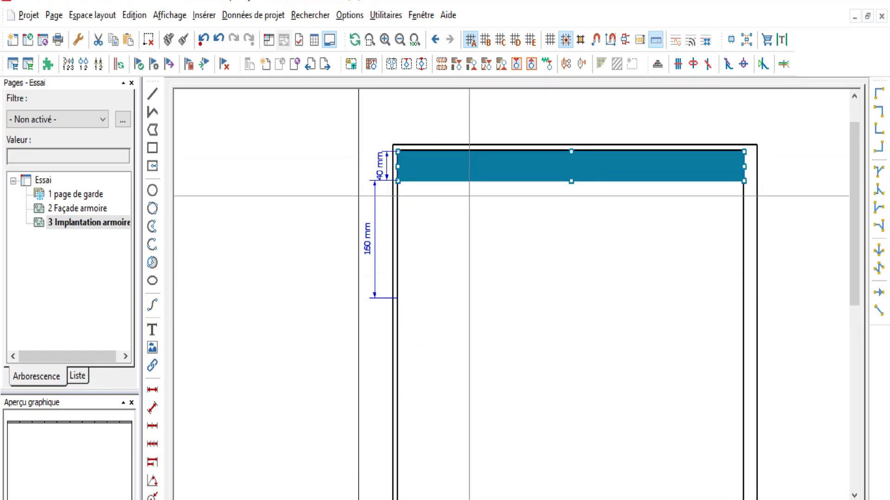
Paste a copy of the grey strip inside the cabinet, with its upper edge at the lower end of the 160 mm dimension
{"action": "key", "text": "ctrl+v"}
{"action": "scroll", "coordinate": [394, 334], "scroll_direction": "up", "scroll_amount": 3}
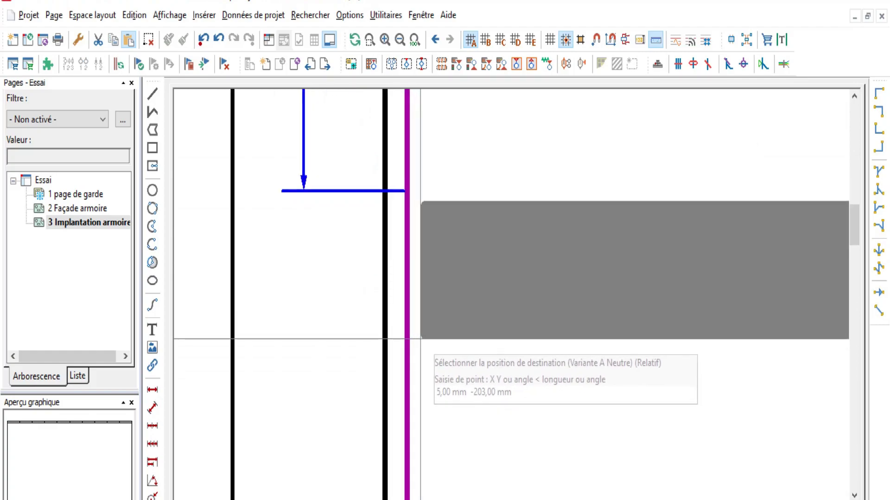
{"action": "scroll", "coordinate": [407, 326], "scroll_direction": "down", "scroll_amount": 4}
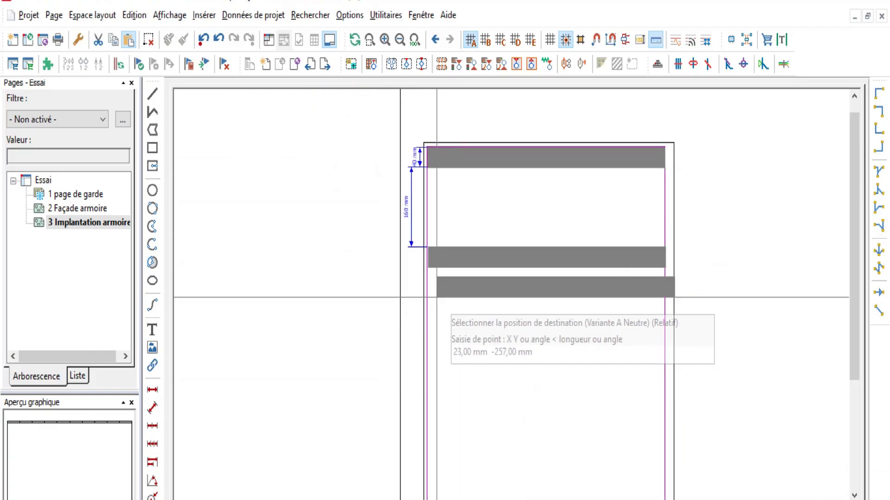
Copy the 40 mm height dimension from the first grey strip to the left side of the second strip
{"action": "left_click", "coordinate": [433, 163]}
{"action": "scroll", "coordinate": [433, 164], "scroll_direction": "up", "scroll_amount": 2}
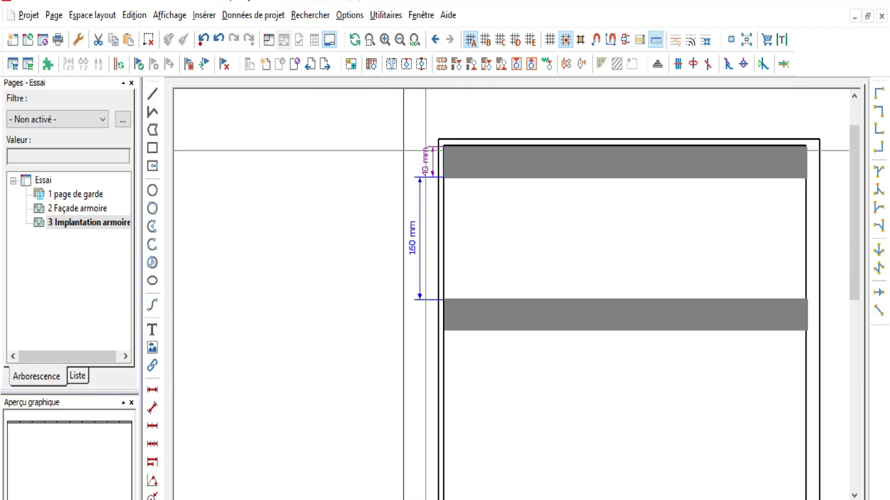
{"action": "key", "text": "ctrl+v"}
{"action": "scroll", "coordinate": [408, 244], "scroll_direction": "up", "scroll_amount": 3}
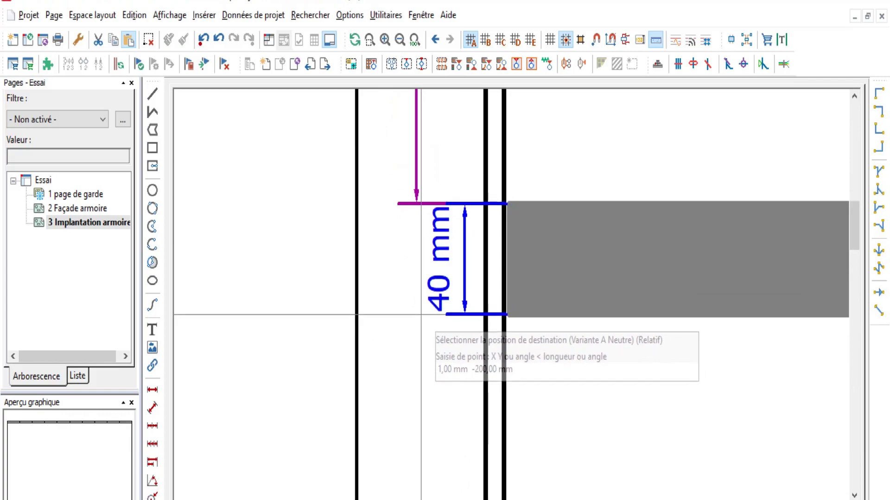
{"action": "scroll", "coordinate": [421, 315], "scroll_direction": "down", "scroll_amount": 4}
{"action": "left_click", "coordinate": [423, 129]}
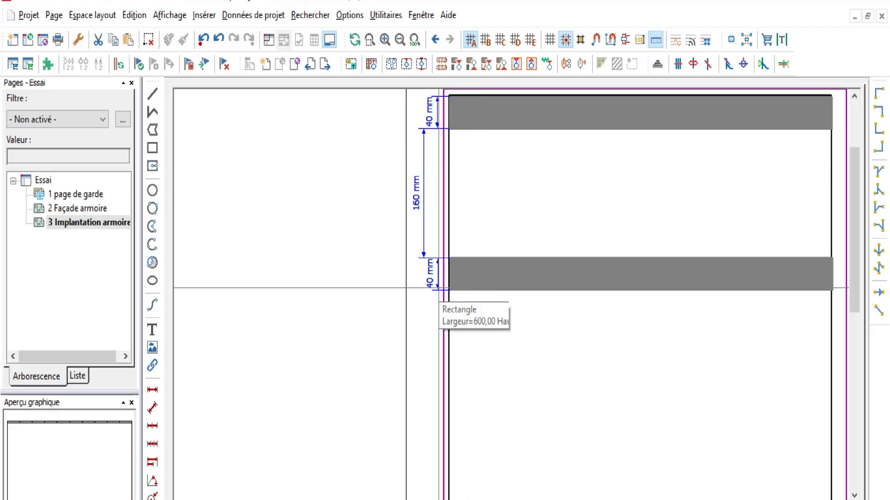
Check the cabinet interior photo, then copy the 160 mm spacing dimension so it starts at the second strip's lower edge
{"action": "key", "text": "alt+Tab"}
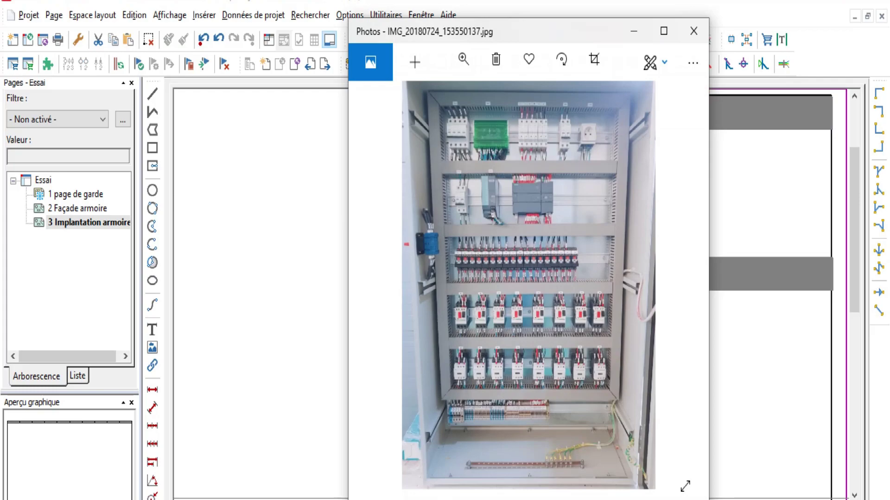
{"action": "key", "text": "alt+Tab"}
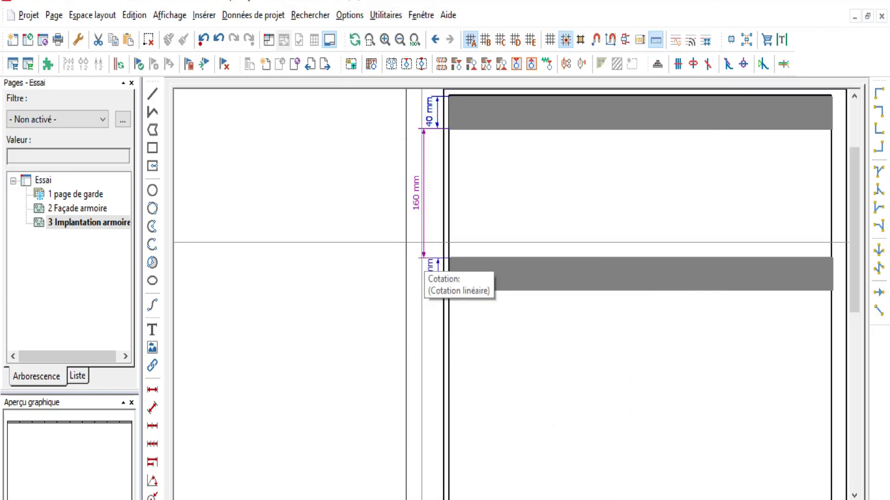
{"action": "left_click", "coordinate": [418, 203]}
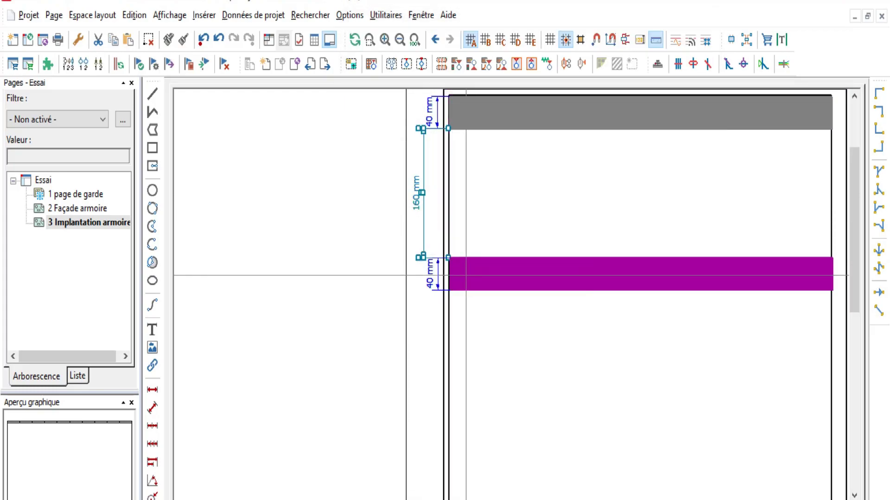
{"action": "key", "text": "ctrl+c"}
{"action": "key", "text": "ctrl+v"}
{"action": "scroll", "coordinate": [369, 427], "scroll_direction": "up", "scroll_amount": 1}
{"action": "scroll", "coordinate": [463, 419], "scroll_direction": "up", "scroll_amount": 3}
{"action": "scroll", "coordinate": [464, 463], "scroll_direction": "down", "scroll_amount": 1}
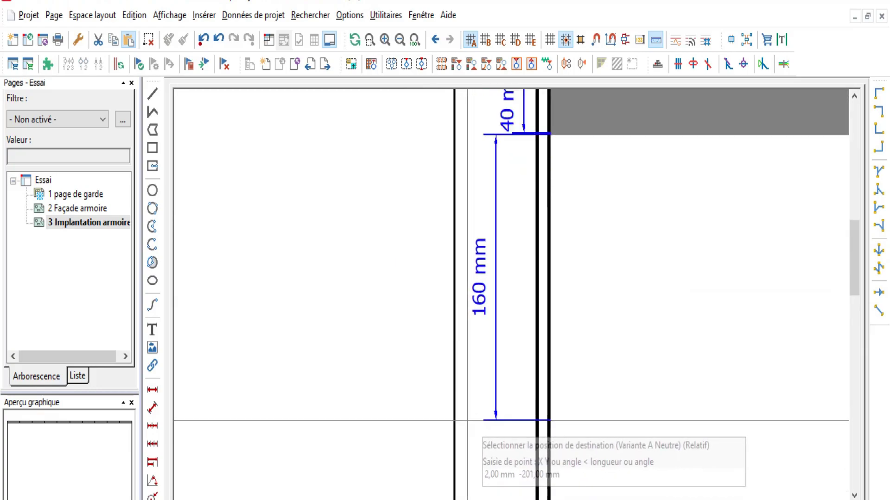
{"action": "left_click", "coordinate": [467, 421]}
{"action": "scroll", "coordinate": [520, 366], "scroll_direction": "down", "scroll_amount": 2}
{"action": "key", "text": "Escape"}
Check the cabinet photo and paste a copy of the second grey strip with its upper edge at the lower end of the second 160 mm dimension
{"action": "scroll", "coordinate": [506, 249], "scroll_direction": "down", "scroll_amount": 4}
{"action": "scroll", "coordinate": [544, 244], "scroll_direction": "up", "scroll_amount": 2}
{"action": "left_click", "coordinate": [534, 246]}
{"action": "left_click", "coordinate": [511, 499]}
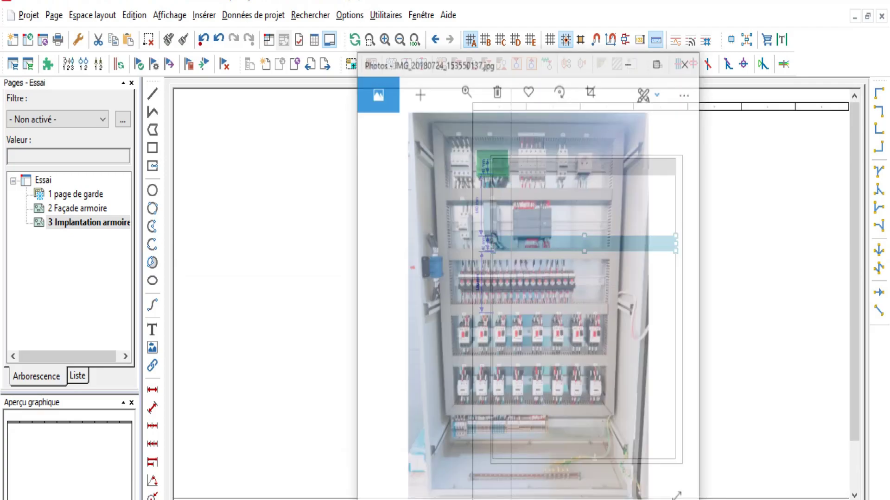
{"action": "left_click", "coordinate": [510, 499]}
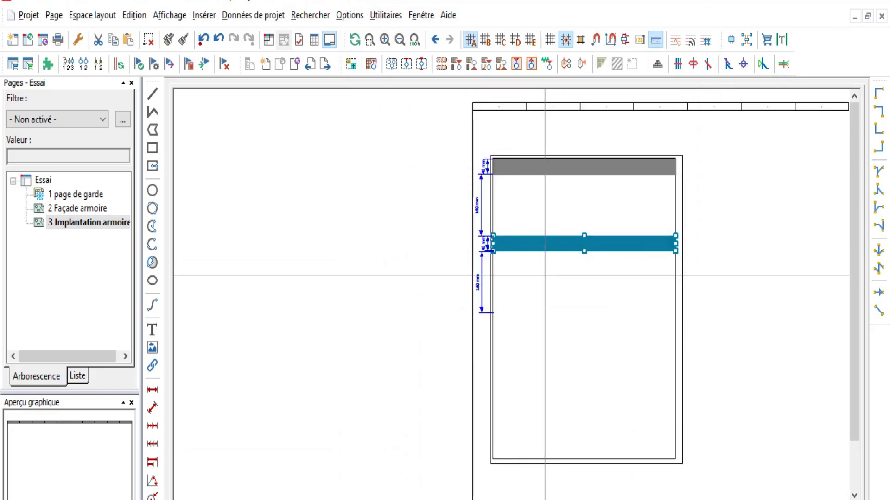
{"action": "key", "text": "ctrl+v"}
{"action": "scroll", "coordinate": [492, 317], "scroll_direction": "up", "scroll_amount": 3}
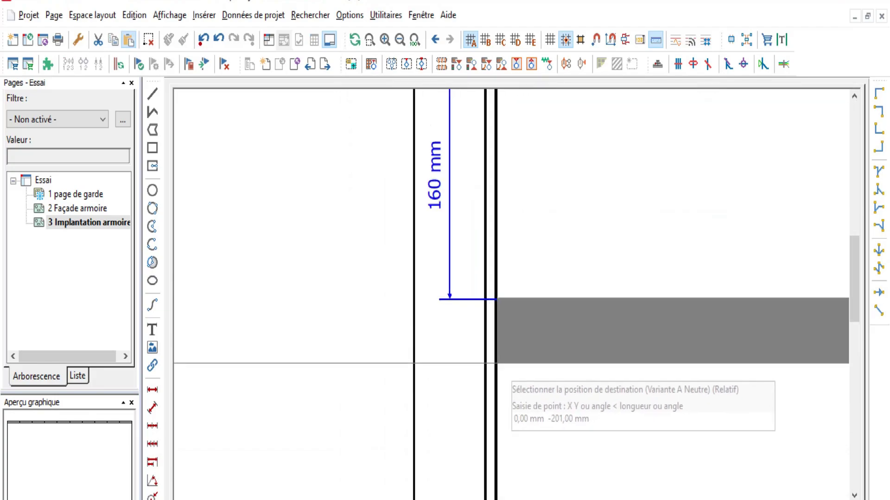
{"action": "scroll", "coordinate": [482, 297], "scroll_direction": "down", "scroll_amount": 2}
{"action": "key", "text": "Escape"}
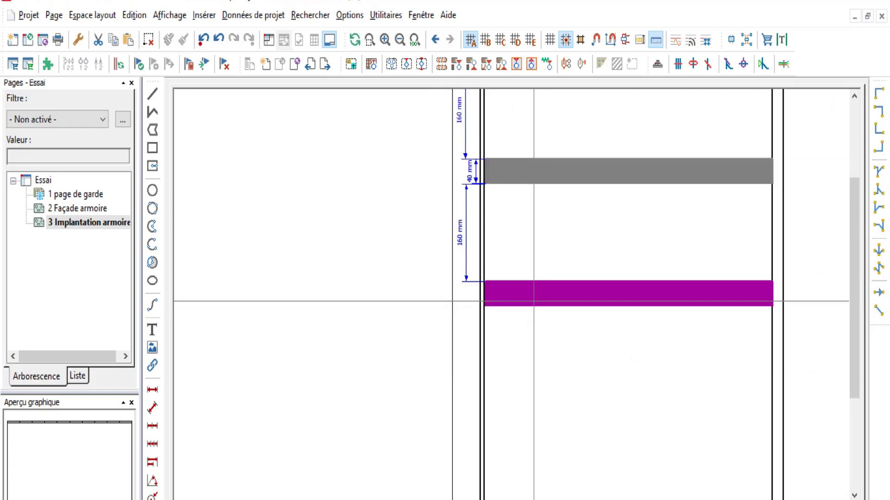
Compare the three-strip layout with the cabinet interior photo to judge the spacing below the third strip
{"action": "scroll", "coordinate": [493, 305], "scroll_direction": "down", "scroll_amount": 3}
{"action": "scroll", "coordinate": [493, 374], "scroll_direction": "up", "scroll_amount": 1}
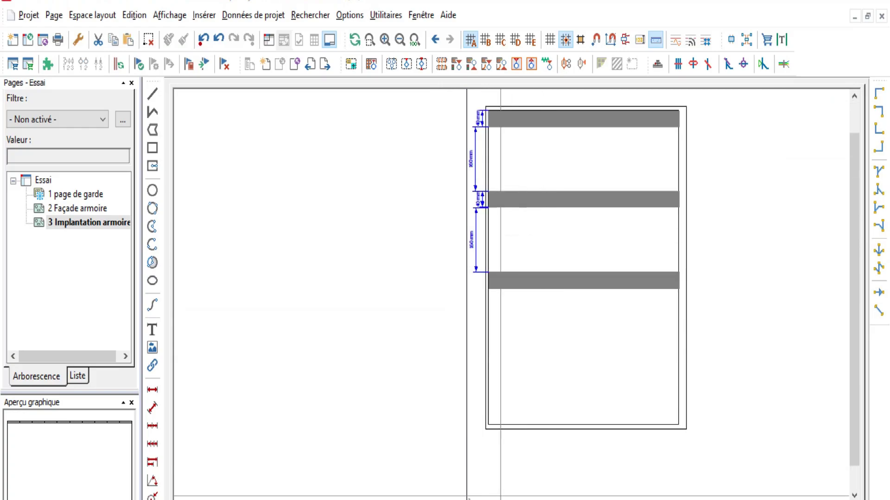
{"action": "left_click", "coordinate": [468, 499]}
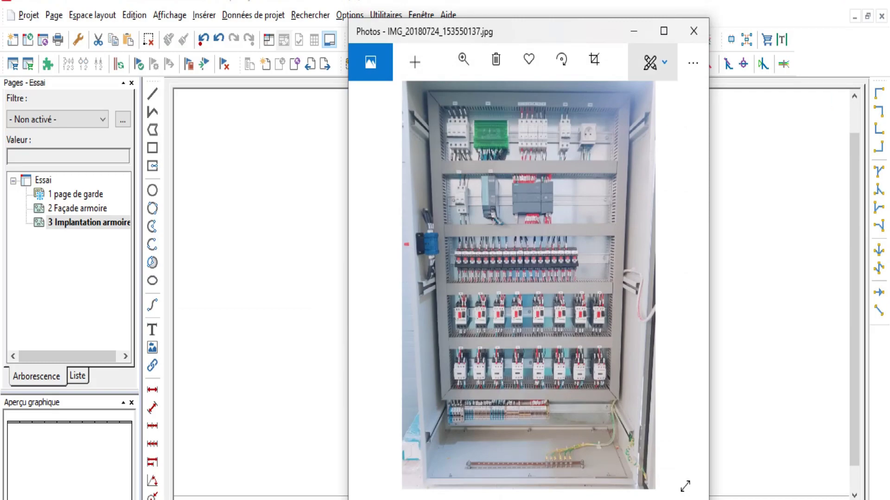
{"action": "left_click", "coordinate": [487, 499]}
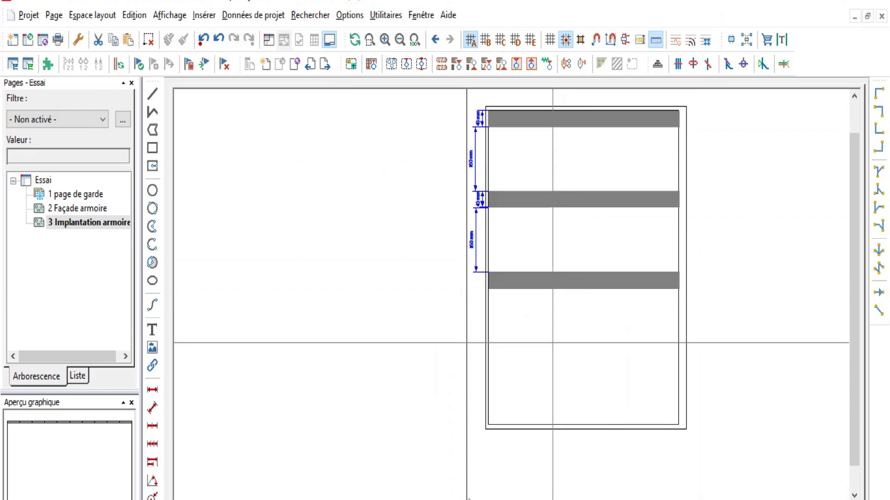
{"action": "scroll", "coordinate": [472, 223], "scroll_direction": "up", "scroll_amount": 3}
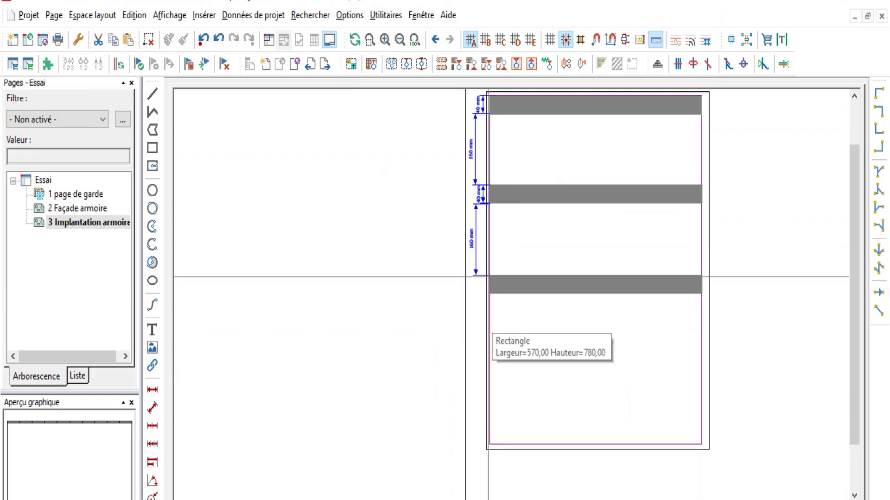
{"action": "scroll", "coordinate": [460, 235], "scroll_direction": "up", "scroll_amount": 2}
{"action": "scroll", "coordinate": [471, 186], "scroll_direction": "down", "scroll_amount": 2}
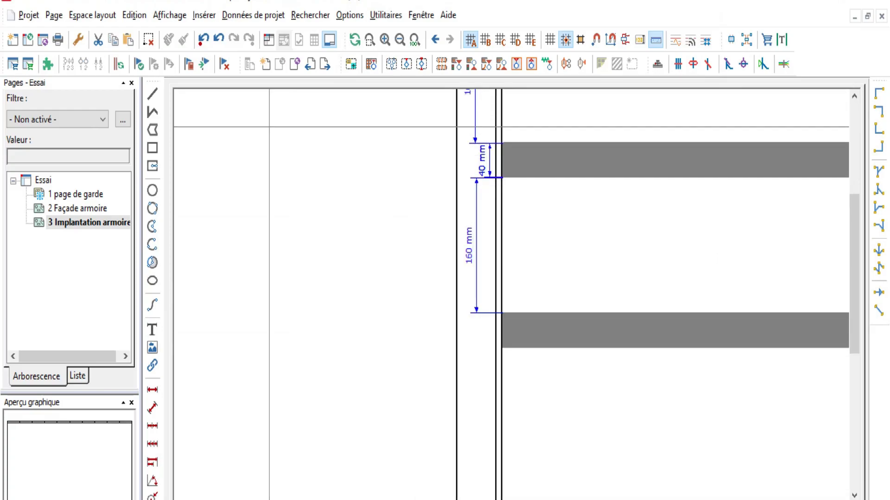
Add a 140 mm vertical linear dimension running down from the third strip's lower edge, left of the cabinet, checking the photo again
{"action": "left_click", "coordinate": [153, 390]}
{"action": "scroll", "coordinate": [535, 367], "scroll_direction": "up", "scroll_amount": 4}
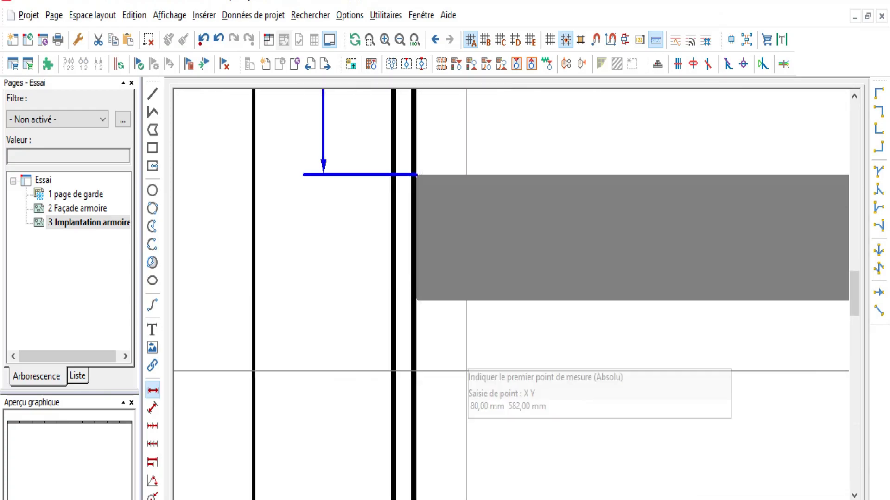
{"action": "key", "text": "alt+Tab"}
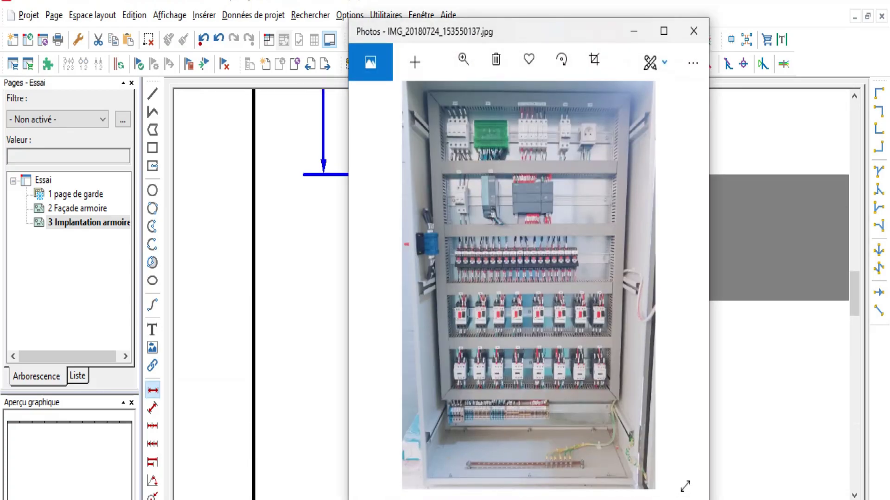
{"action": "key", "text": "alt+Tab"}
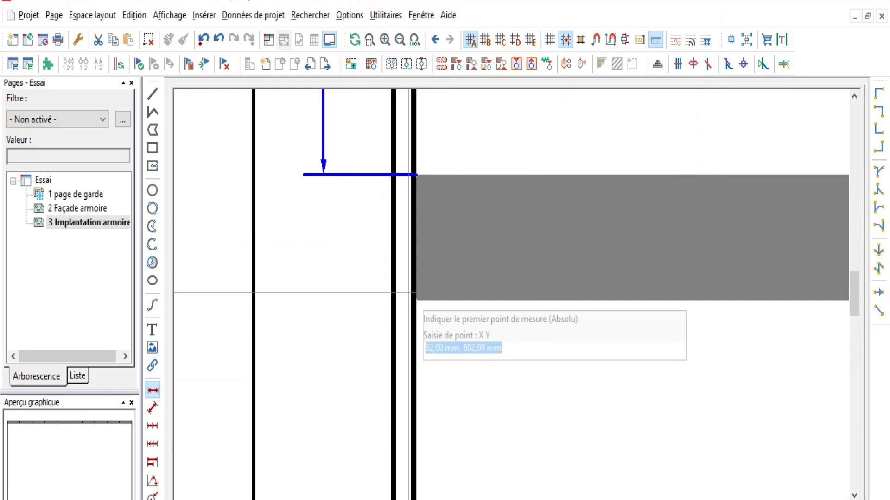
{"action": "left_click", "coordinate": [416, 299]}
{"action": "scroll", "coordinate": [412, 368], "scroll_direction": "down", "scroll_amount": 2}
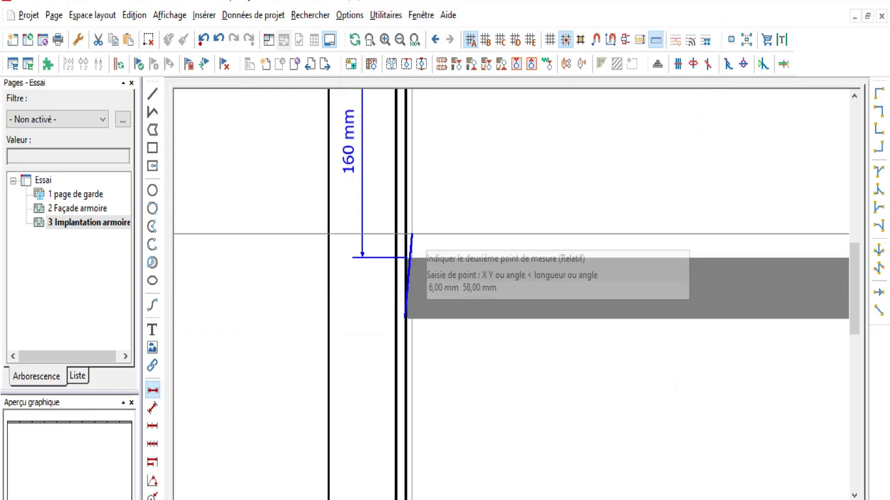
{"action": "scroll", "coordinate": [420, 362], "scroll_direction": "down", "scroll_amount": 2}
{"action": "scroll", "coordinate": [445, 343], "scroll_direction": "up", "scroll_amount": 2}
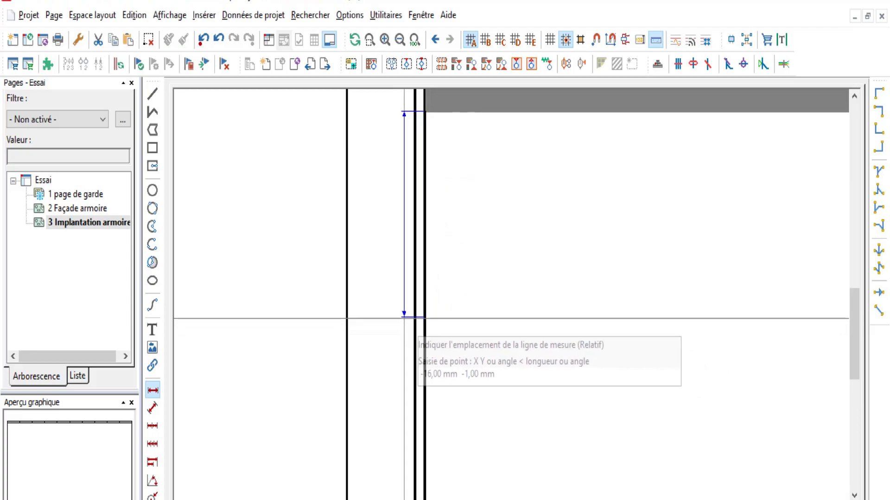
{"action": "scroll", "coordinate": [404, 319], "scroll_direction": "down", "scroll_amount": 1}
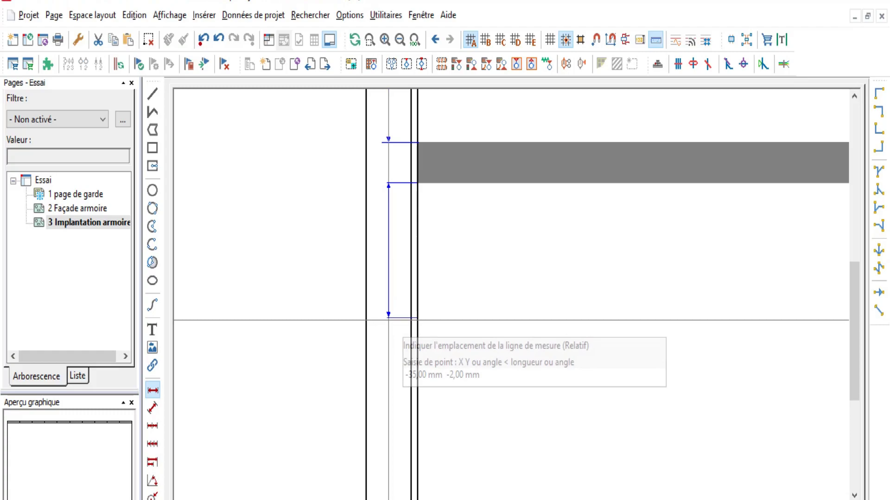
{"action": "left_click", "coordinate": [388, 318]}
{"action": "scroll", "coordinate": [388, 318], "scroll_direction": "down", "scroll_amount": 1}
{"action": "key", "text": "Escape"}
Copy the 40 mm height dimension from the second grey strip to the left side of the third strip
{"action": "scroll", "coordinate": [395, 235], "scroll_direction": "up", "scroll_amount": 3}
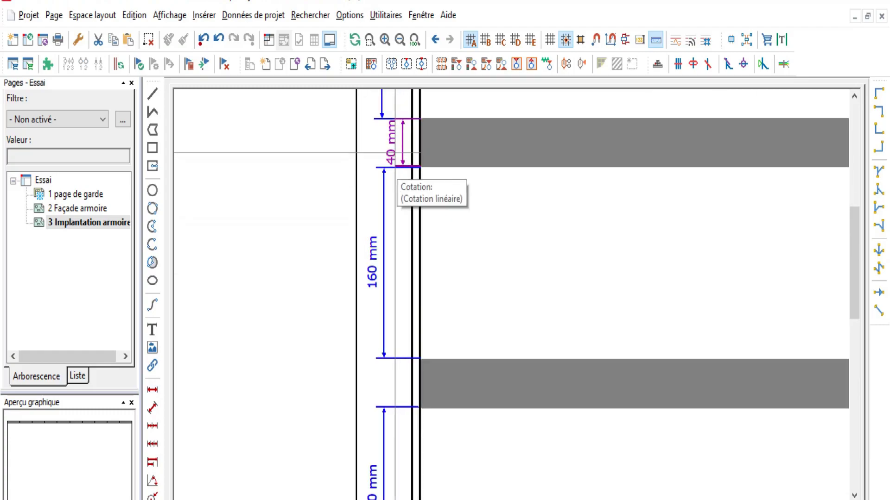
{"action": "key", "text": "ctrl+v"}
{"action": "scroll", "coordinate": [394, 390], "scroll_direction": "up", "scroll_amount": 2}
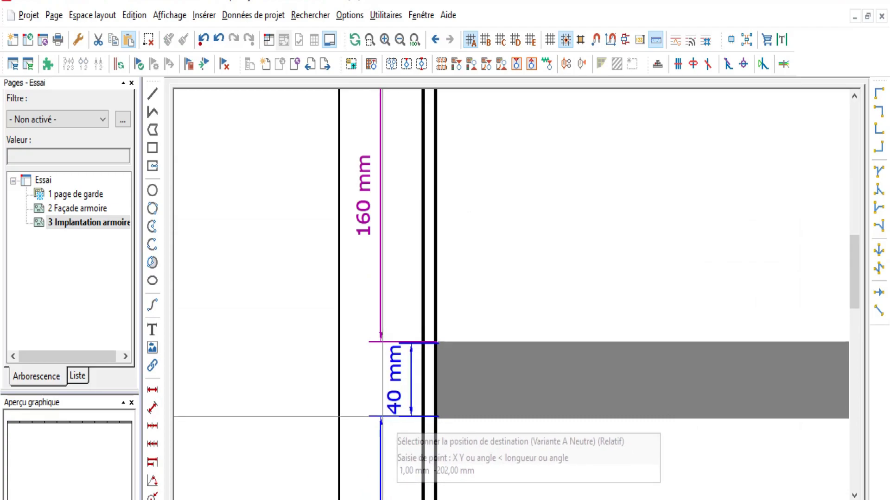
{"action": "scroll", "coordinate": [382, 416], "scroll_direction": "down", "scroll_amount": 2}
{"action": "left_click", "coordinate": [397, 278]}
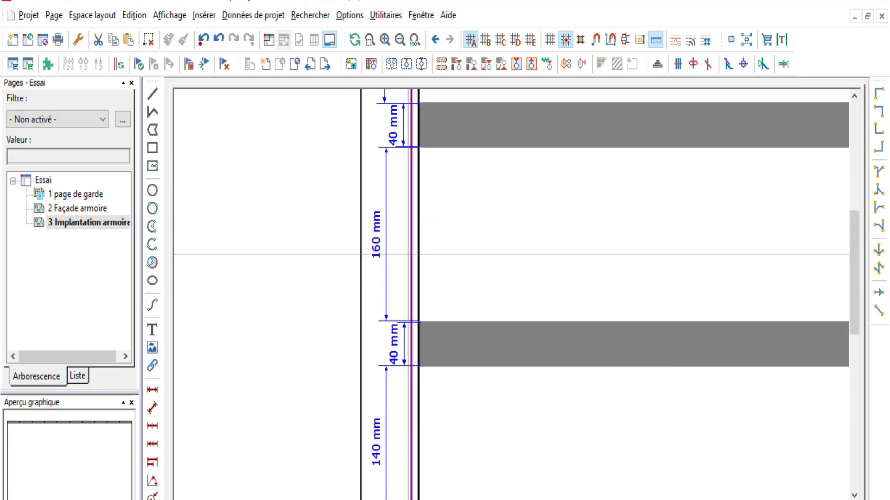
Paste copies of the third grey strip and the 140 mm dimension further down the cabinet
{"action": "scroll", "coordinate": [465, 297], "scroll_direction": "down", "scroll_amount": 2}
{"action": "scroll", "coordinate": [464, 296], "scroll_direction": "up", "scroll_amount": 2}
{"action": "left_click", "coordinate": [467, 296]}
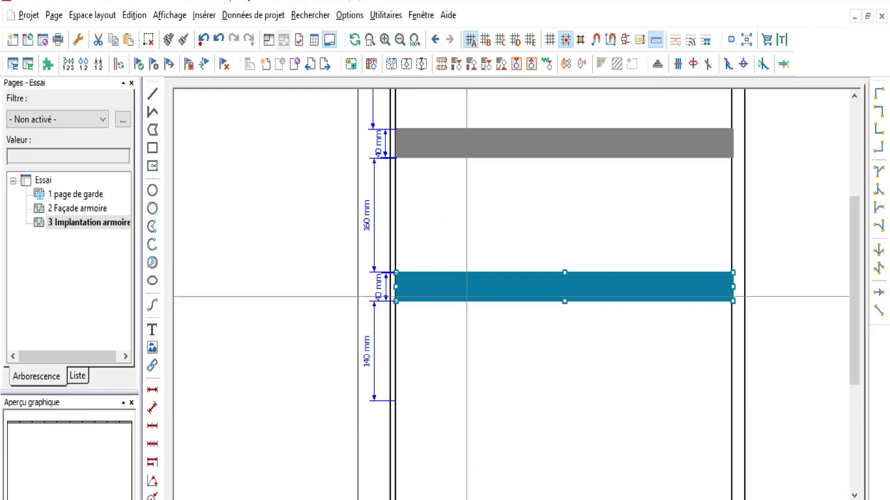
{"action": "key", "text": "Escape"}
{"action": "scroll", "coordinate": [388, 331], "scroll_direction": "up", "scroll_amount": 3}
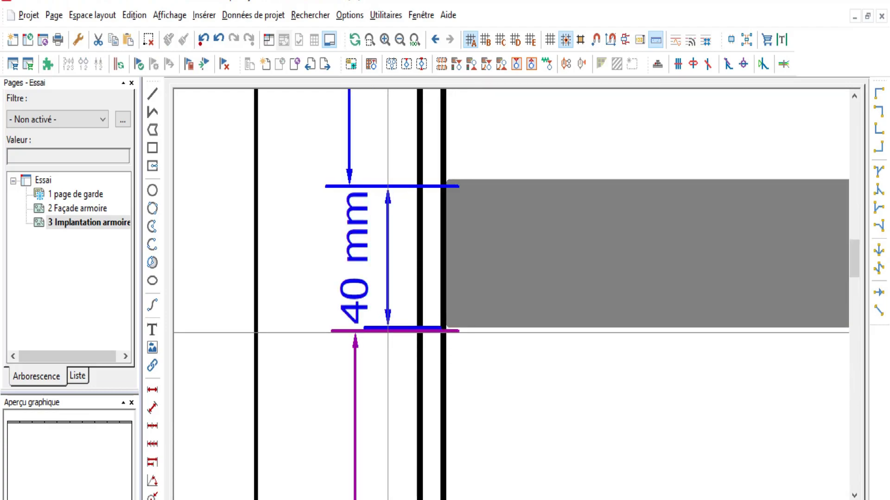
{"action": "scroll", "coordinate": [388, 332], "scroll_direction": "down", "scroll_amount": 3}
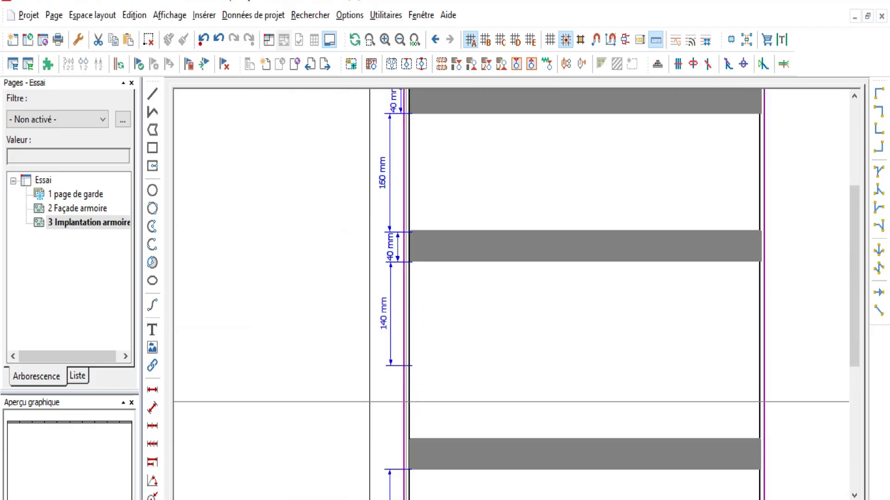
Move the fourth strip up to the lower end of the 140 mm dimension and the copied 140 mm dimension to that strip's lower edge
{"action": "scroll", "coordinate": [473, 443], "scroll_direction": "up", "scroll_amount": 1}
{"action": "left_click_drag", "start_coordinate": [473, 444], "coordinate": [477, 361]}
{"action": "scroll", "coordinate": [460, 290], "scroll_direction": "down", "scroll_amount": 1}
{"action": "scroll", "coordinate": [436, 376], "scroll_direction": "up", "scroll_amount": 2}
{"action": "scroll", "coordinate": [459, 331], "scroll_direction": "up", "scroll_amount": 1}
{"action": "left_click_drag", "start_coordinate": [401, 406], "coordinate": [391, 261]}
Move the fifth grey strip up so its upper edge meets the lower end of the second 140 mm dimension
{"action": "scroll", "coordinate": [387, 277], "scroll_direction": "down", "scroll_amount": 2}
{"action": "left_click_drag", "start_coordinate": [450, 472], "coordinate": [449, 394]}
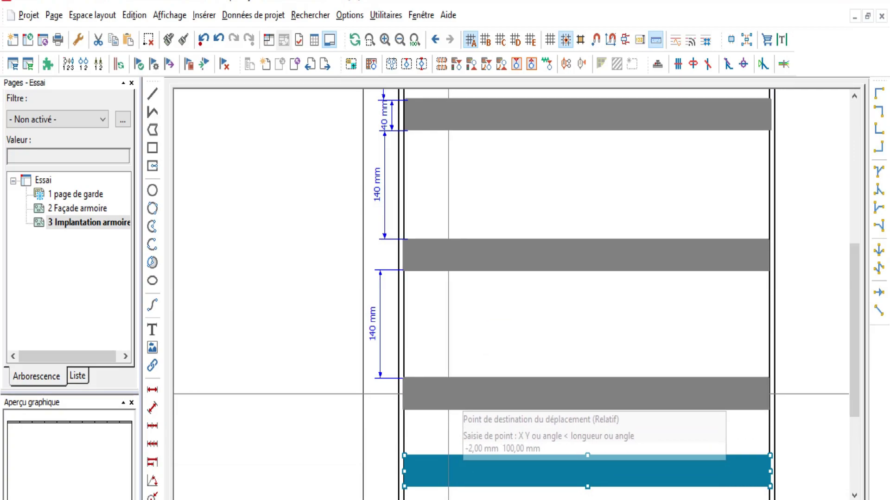
{"action": "left_click_drag", "start_coordinate": [450, 394], "coordinate": [450, 394]}
{"action": "scroll", "coordinate": [430, 324], "scroll_direction": "down", "scroll_amount": 2}
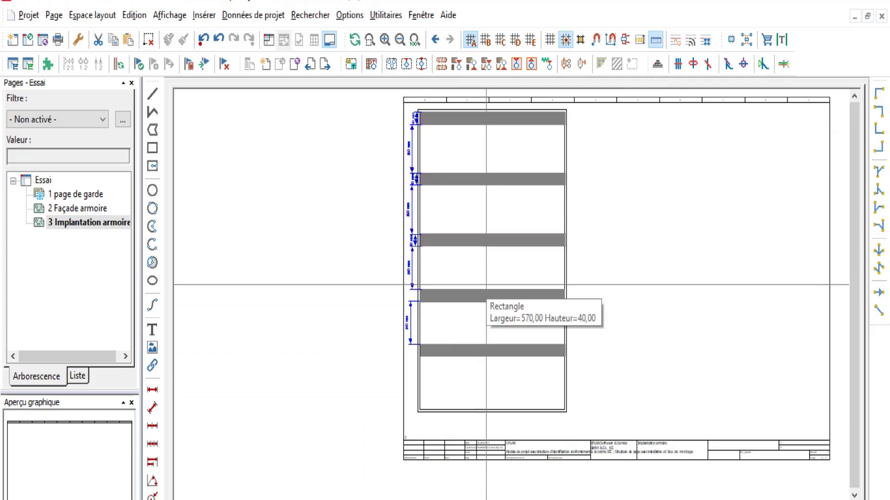
Copy the 140 mm spacing dimension so it starts at the fifth strip's lower edge
{"action": "scroll", "coordinate": [410, 333], "scroll_direction": "up", "scroll_amount": 2}
{"action": "left_click", "coordinate": [401, 252]}
{"action": "key", "text": "ctrl+c"}
{"action": "key", "text": "ctrl+v"}
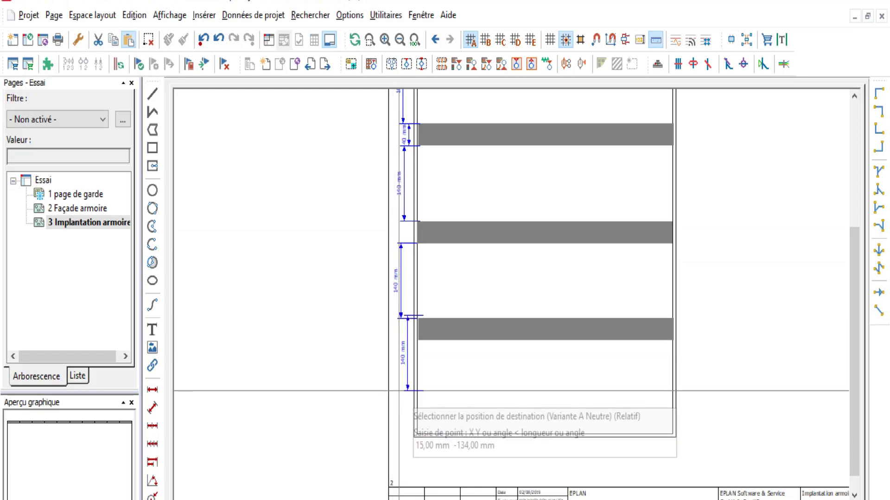
{"action": "left_click", "coordinate": [396, 414]}
{"action": "scroll", "coordinate": [439, 342], "scroll_direction": "down", "scroll_amount": 2}
{"action": "key", "text": "Escape"}
Stretch the bottom edges of the outer and inner cabinet rectangles downward, stopping above the title block and keeping a narrow gap between them
{"action": "scroll", "coordinate": [478, 404], "scroll_direction": "up", "scroll_amount": 4}
{"action": "left_click", "coordinate": [508, 380]}
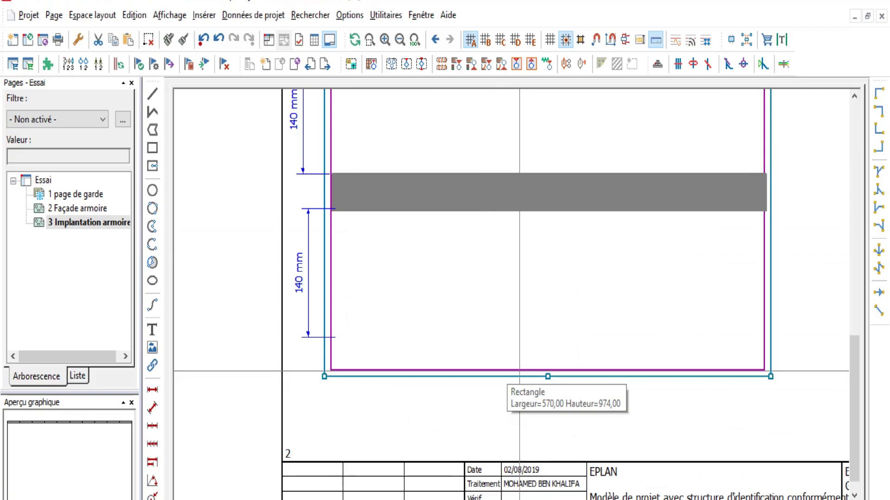
{"action": "left_click", "coordinate": [548, 377]}
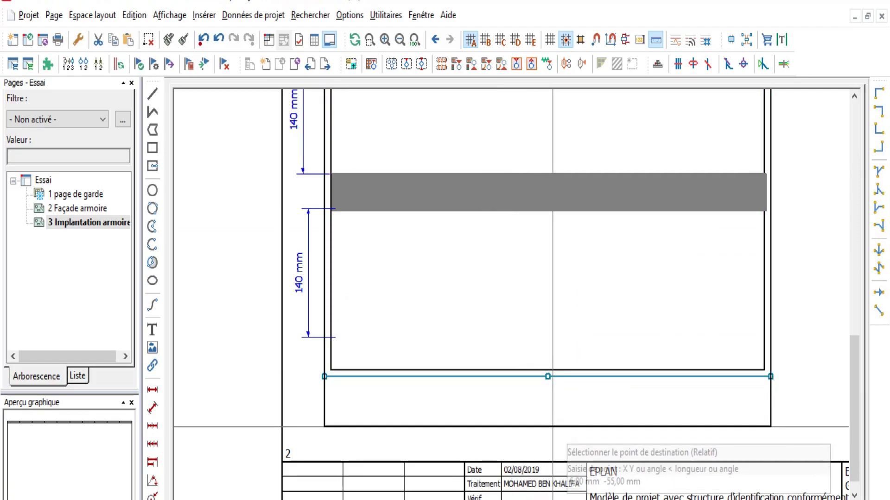
{"action": "left_click", "coordinate": [547, 436]}
{"action": "left_click", "coordinate": [544, 370]}
{"action": "left_click", "coordinate": [548, 370]}
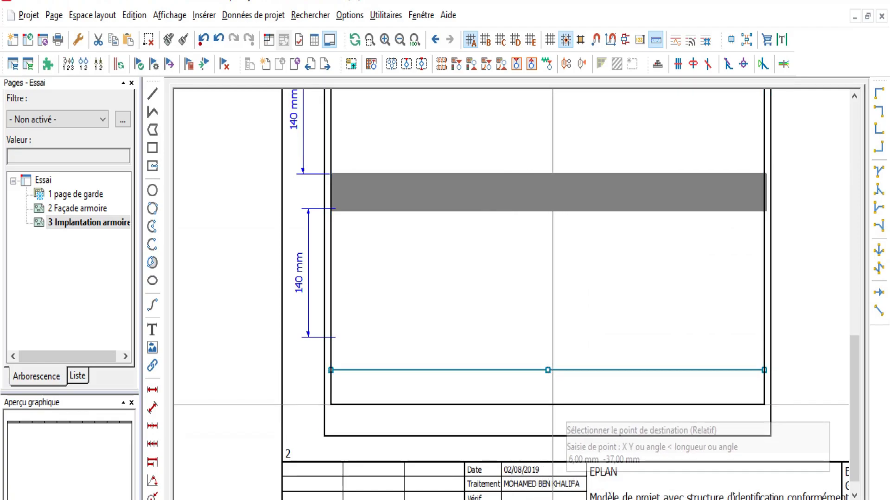
{"action": "left_click", "coordinate": [553, 429]}
Copy the fifth grey strip so the copy's upper edge sits at the lower end of the third 140 mm dimension
{"action": "left_click", "coordinate": [569, 205]}
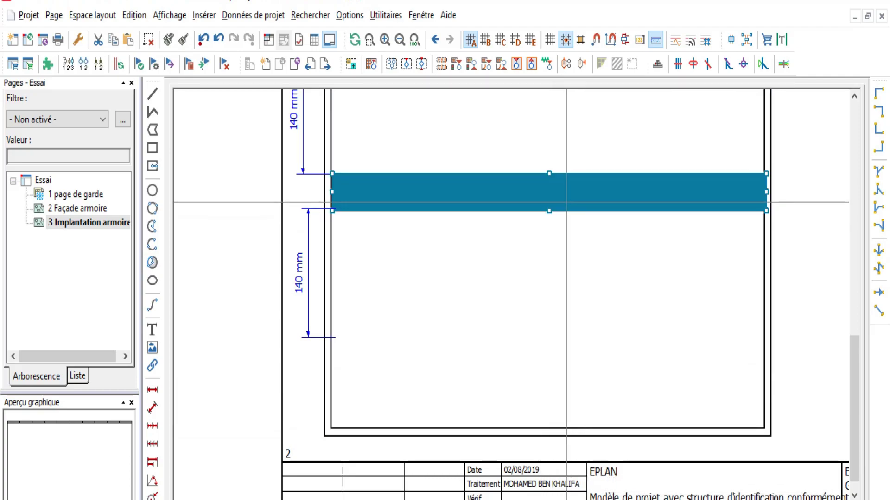
{"action": "key", "text": "ctrl+c"}
{"action": "key", "text": "ctrl+v"}
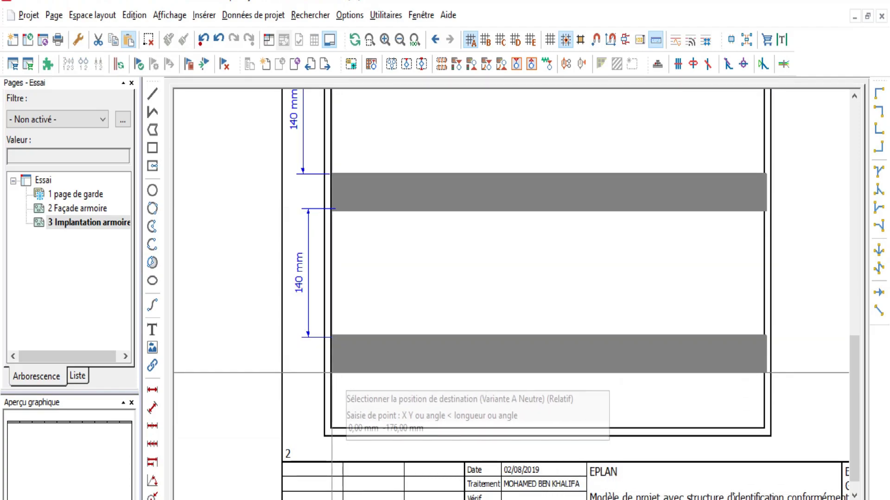
{"action": "scroll", "coordinate": [437, 312], "scroll_direction": "down", "scroll_amount": 5}
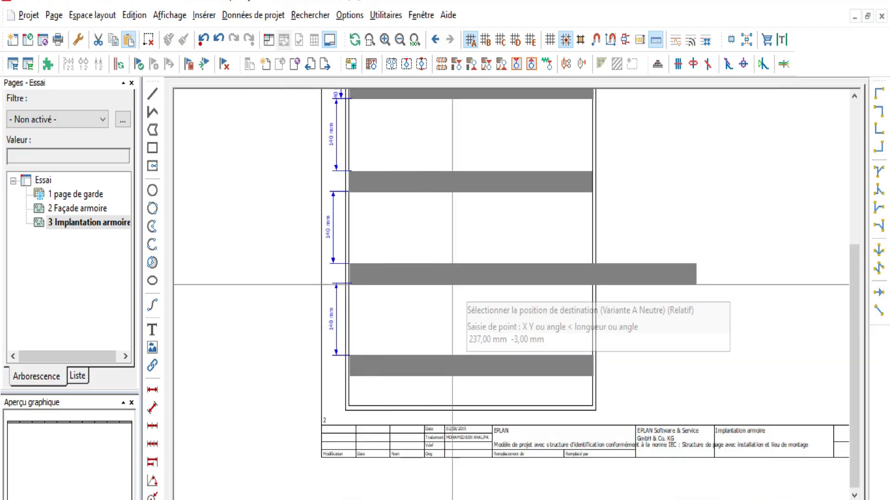
{"action": "scroll", "coordinate": [472, 200], "scroll_direction": "up", "scroll_amount": 2}
{"action": "scroll", "coordinate": [472, 200], "scroll_direction": "up", "scroll_amount": 1}
{"action": "key", "text": "Escape"}
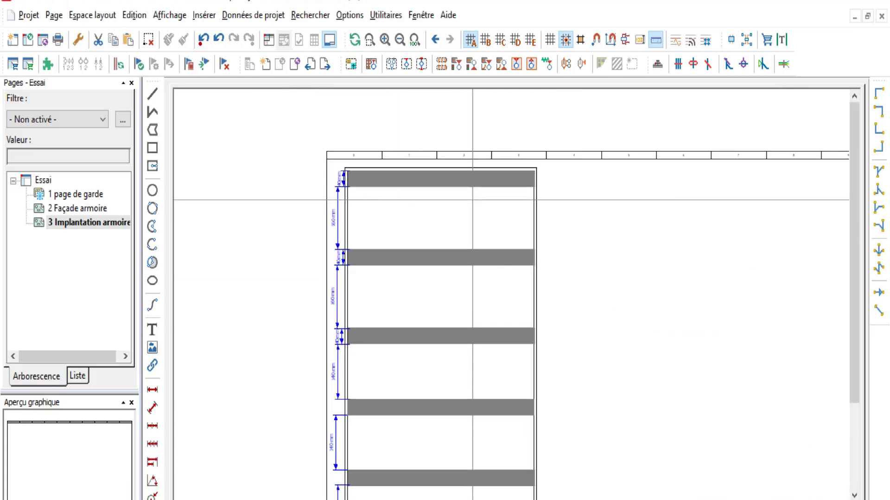
Select the 40 mm height dimension beside the third grey strip
{"action": "scroll", "coordinate": [428, 211], "scroll_direction": "down", "scroll_amount": 2}
{"action": "scroll", "coordinate": [372, 289], "scroll_direction": "up", "scroll_amount": 4}
{"action": "scroll", "coordinate": [372, 289], "scroll_direction": "up", "scroll_amount": 1}
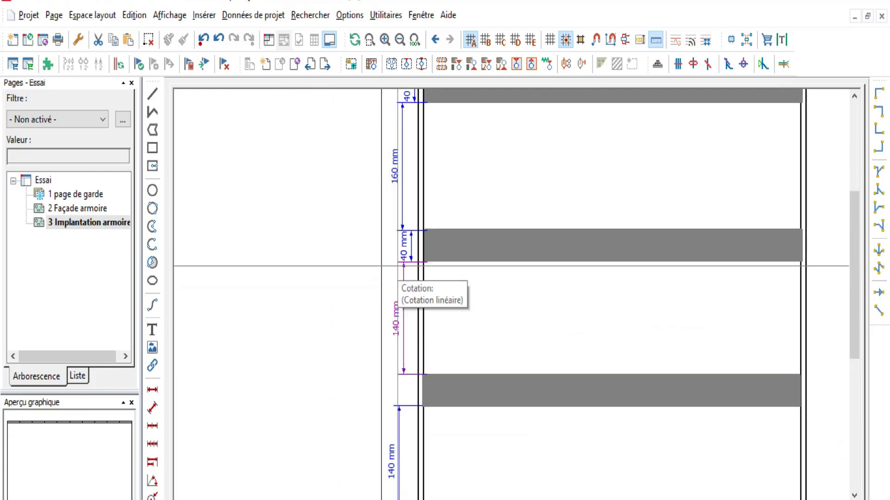
{"action": "scroll", "coordinate": [381, 249], "scroll_direction": "up", "scroll_amount": 3}
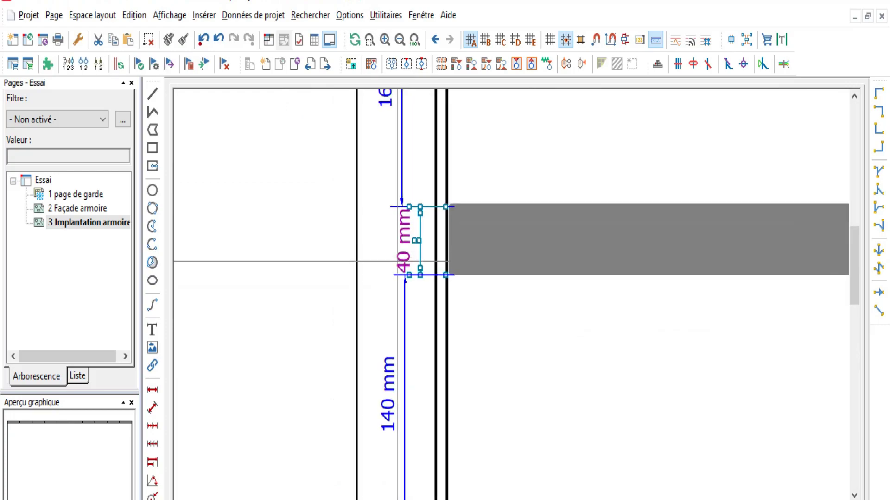
Copy the 40 mm dimension and paste it beside the fourth and fifth grey bars of the cabinet layout
{"action": "key", "text": "ctrl+c"}
{"action": "key", "text": "ctrl+v"}
{"action": "scroll", "coordinate": [408, 320], "scroll_direction": "down", "scroll_amount": 2}
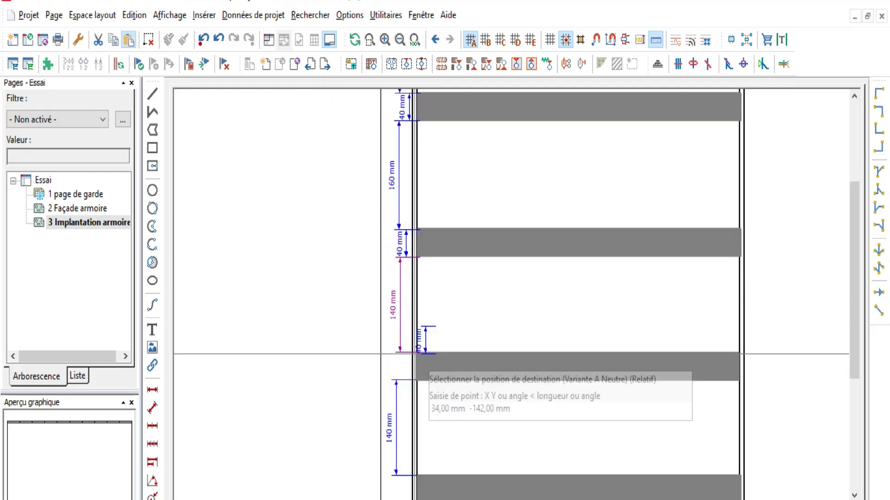
{"action": "scroll", "coordinate": [401, 356], "scroll_direction": "up", "scroll_amount": 4}
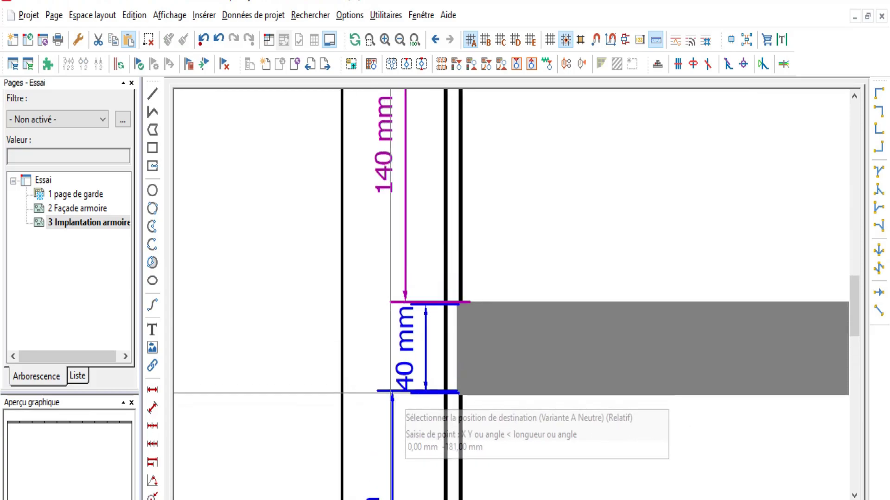
{"action": "left_click", "coordinate": [391, 393]}
{"action": "scroll", "coordinate": [452, 318], "scroll_direction": "down", "scroll_amount": 4}
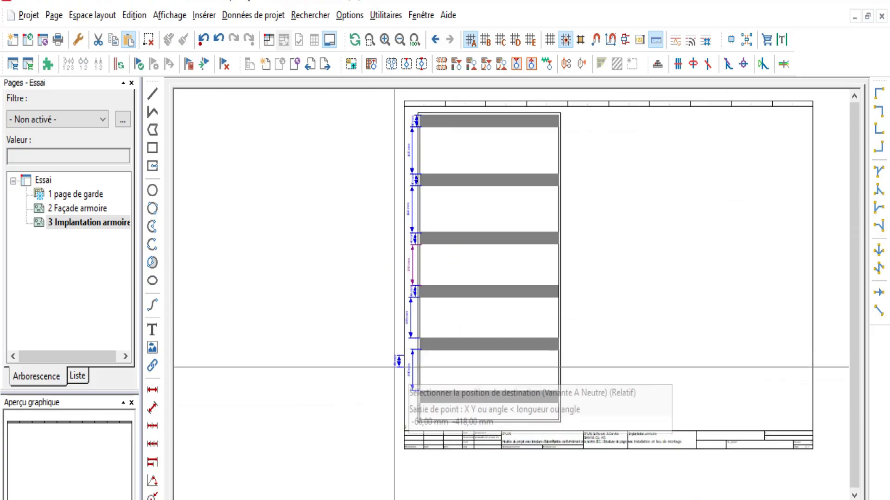
{"action": "scroll", "coordinate": [452, 317], "scroll_direction": "up", "scroll_amount": 5}
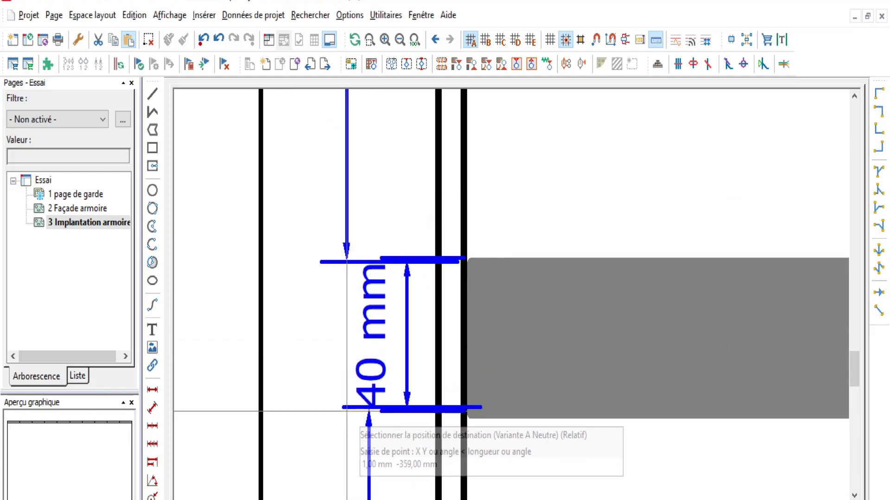
{"action": "left_click", "coordinate": [346, 411]}
{"action": "scroll", "coordinate": [347, 408], "scroll_direction": "down", "scroll_amount": 5}
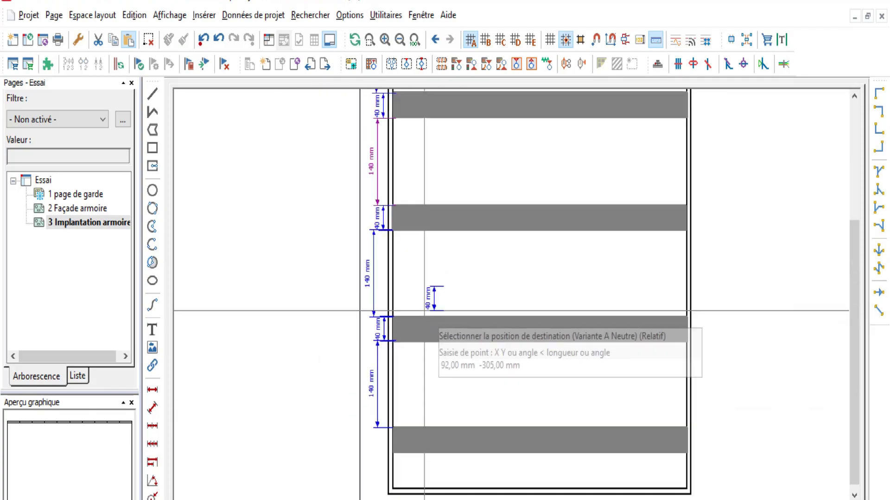
{"action": "scroll", "coordinate": [452, 296], "scroll_direction": "down", "scroll_amount": 2}
{"action": "scroll", "coordinate": [493, 390], "scroll_direction": "up", "scroll_amount": 7}
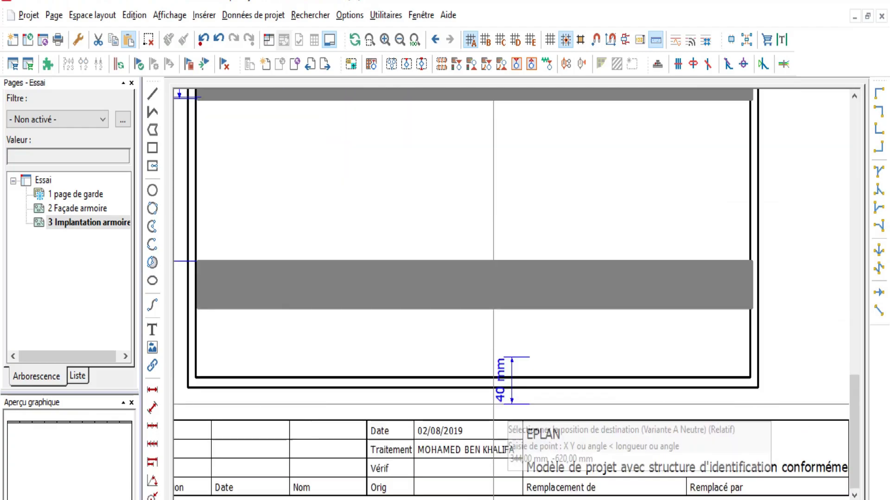
{"action": "key", "text": "Escape"}
{"action": "scroll", "coordinate": [583, 276], "scroll_direction": "down", "scroll_amount": 3}
{"action": "scroll", "coordinate": [584, 274], "scroll_direction": "down", "scroll_amount": 5}
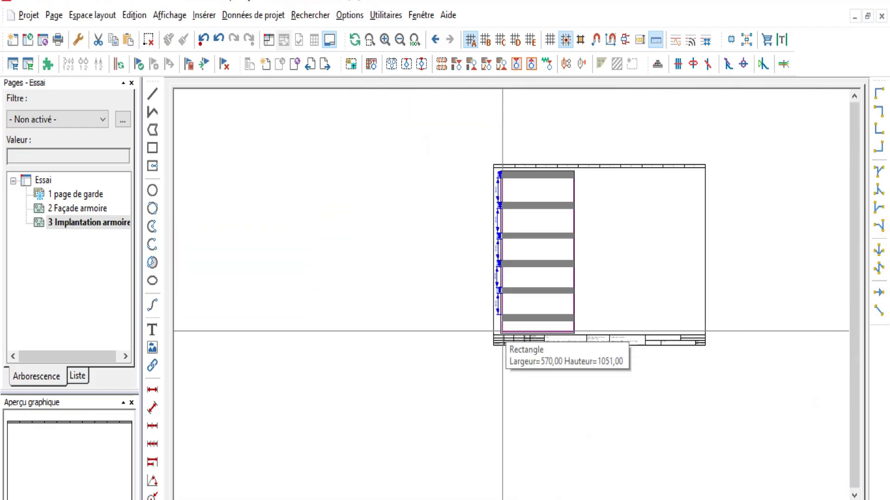
Check the width and height of the inner and outer cabinet rectangles in their properties
{"action": "scroll", "coordinate": [526, 333], "scroll_direction": "up", "scroll_amount": 2}
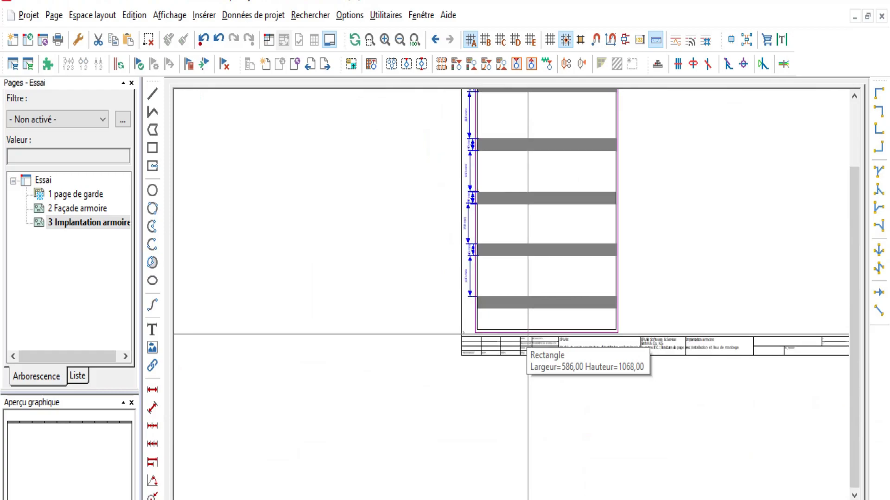
{"action": "scroll", "coordinate": [419, 327], "scroll_direction": "down", "scroll_amount": 2}
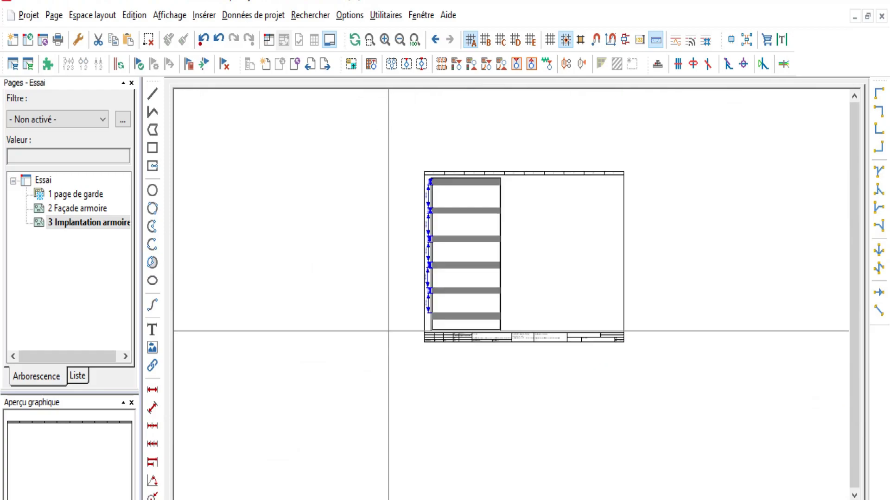
{"action": "left_click_drag", "start_coordinate": [387, 383], "coordinate": [553, 134]}
{"action": "left_click", "coordinate": [425, 331]}
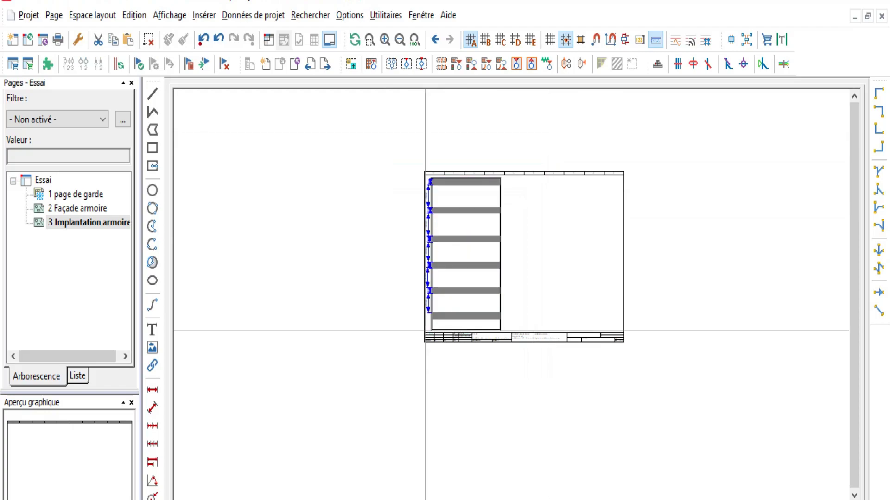
{"action": "scroll", "coordinate": [460, 307], "scroll_direction": "up", "scroll_amount": 4}
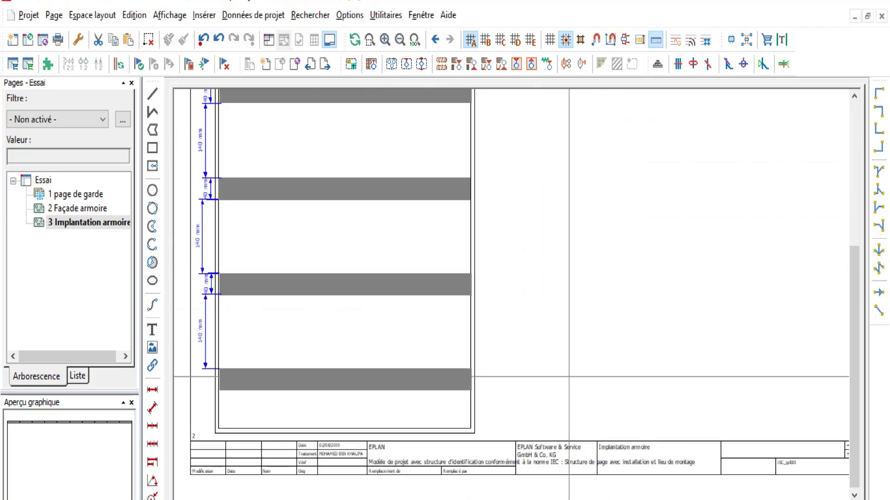
{"action": "double_click", "coordinate": [470, 427]}
{"action": "left_click", "coordinate": [483, 427]}
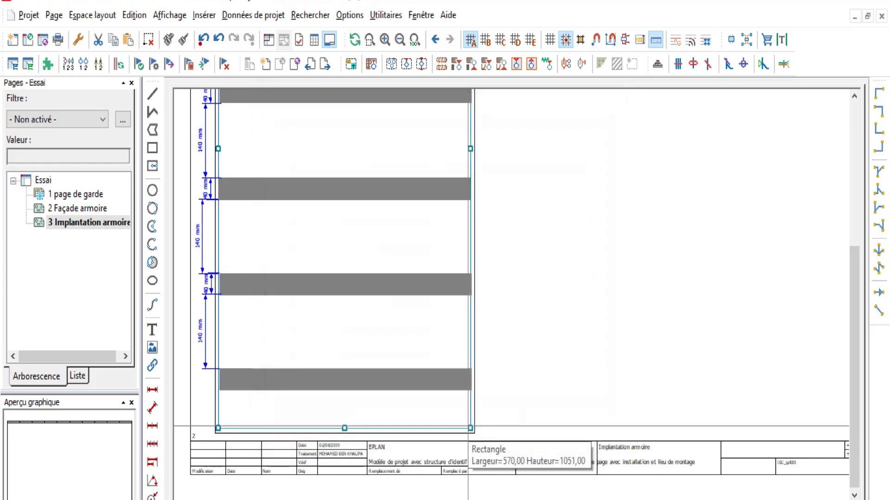
{"action": "double_click", "coordinate": [473, 435]}
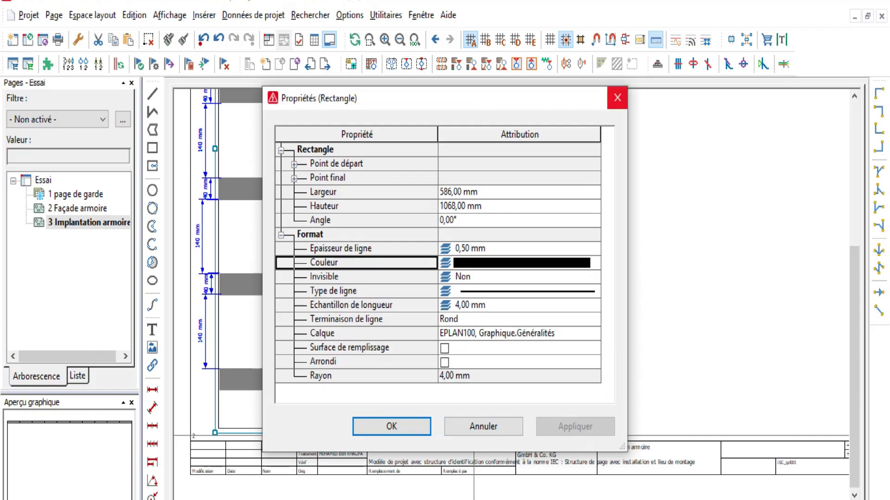
{"action": "left_click", "coordinate": [617, 98]}
Delete the whole cabinet layout from page 3, including both frame rectangles, the grey bars and all dimensions
{"action": "scroll", "coordinate": [464, 370], "scroll_direction": "down", "scroll_amount": 3}
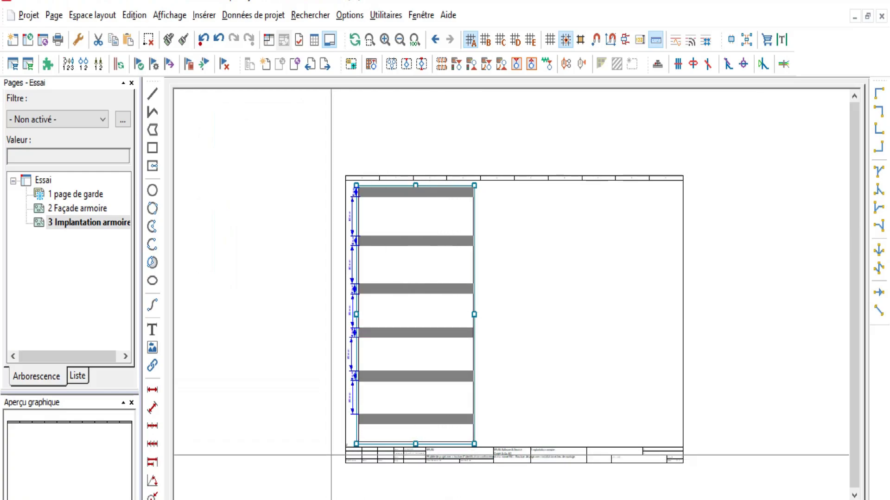
{"action": "scroll", "coordinate": [332, 445], "scroll_direction": "up", "scroll_amount": 3}
{"action": "scroll", "coordinate": [334, 430], "scroll_direction": "down", "scroll_amount": 2}
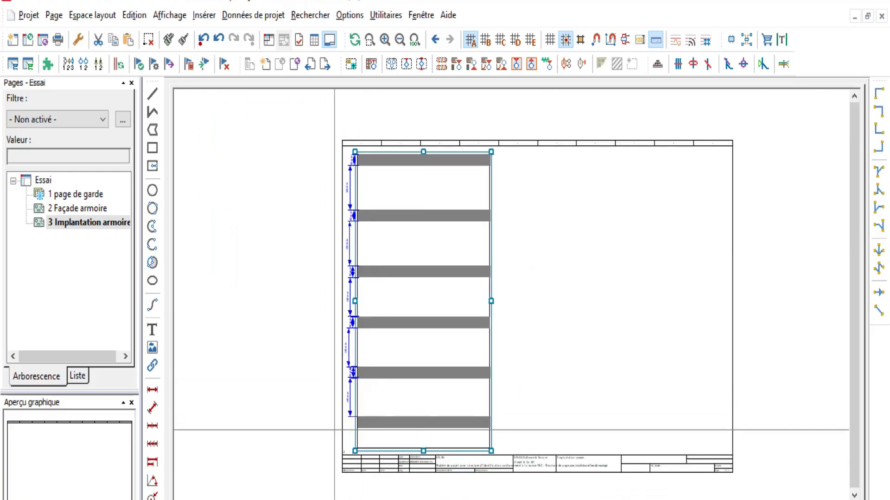
{"action": "left_click_drag", "start_coordinate": [318, 477], "coordinate": [554, 118]}
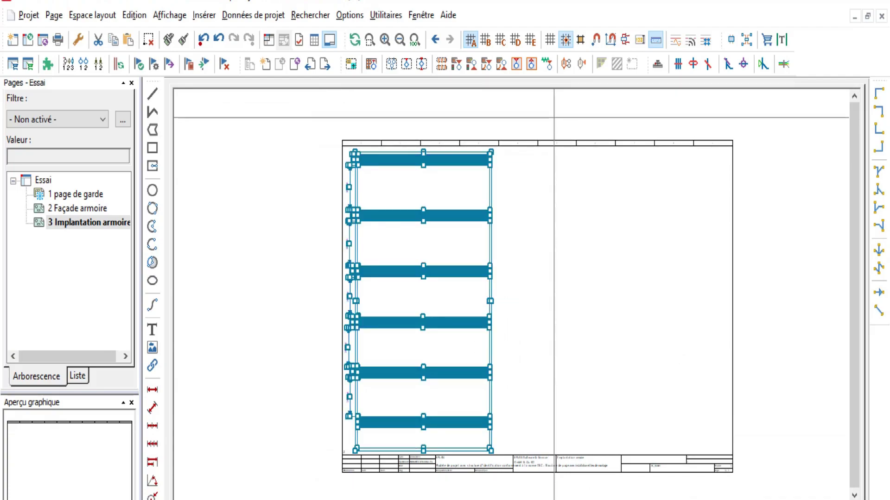
{"action": "key", "text": "Delete"}
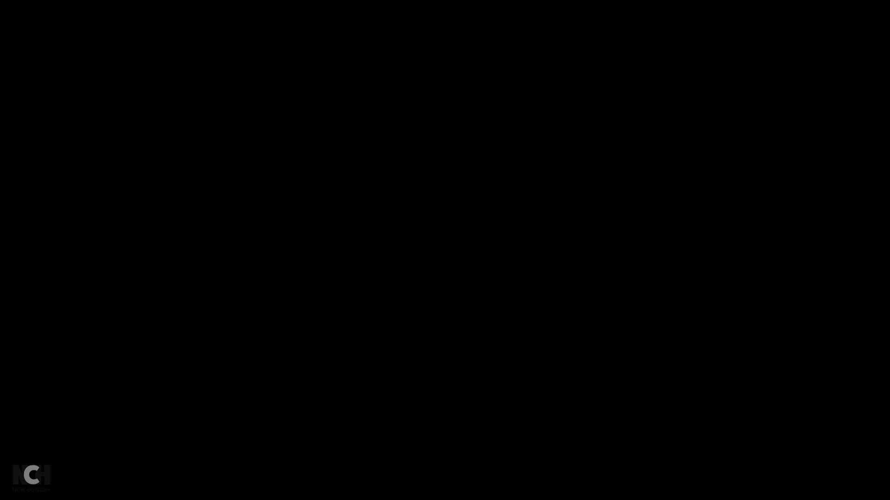
Look at the reference photo of the open cabinet in Photos and return to the EPLAN page
{"action": "scroll", "coordinate": [433, 252], "scroll_direction": "down", "scroll_amount": 5}
{"action": "scroll", "coordinate": [422, 253], "scroll_direction": "up", "scroll_amount": 3}
{"action": "scroll", "coordinate": [453, 251], "scroll_direction": "up", "scroll_amount": 2}
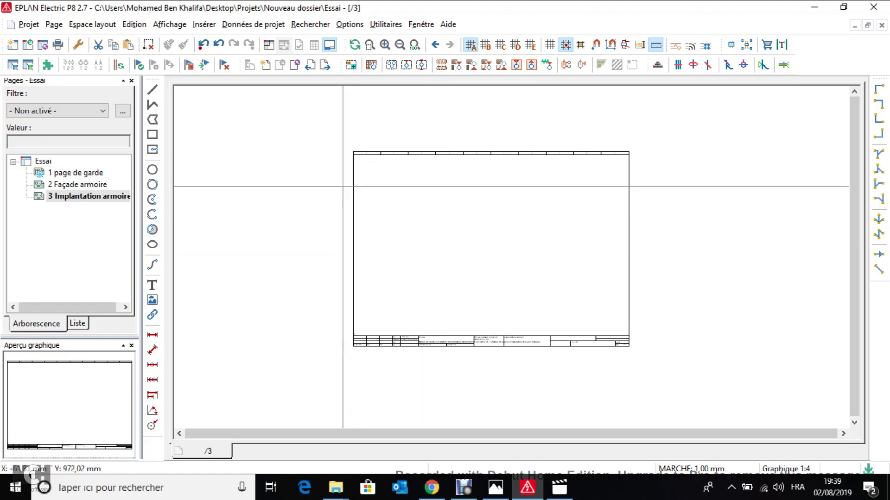
{"action": "scroll", "coordinate": [396, 233], "scroll_direction": "up", "scroll_amount": 1}
{"action": "scroll", "coordinate": [410, 279], "scroll_direction": "down", "scroll_amount": 1}
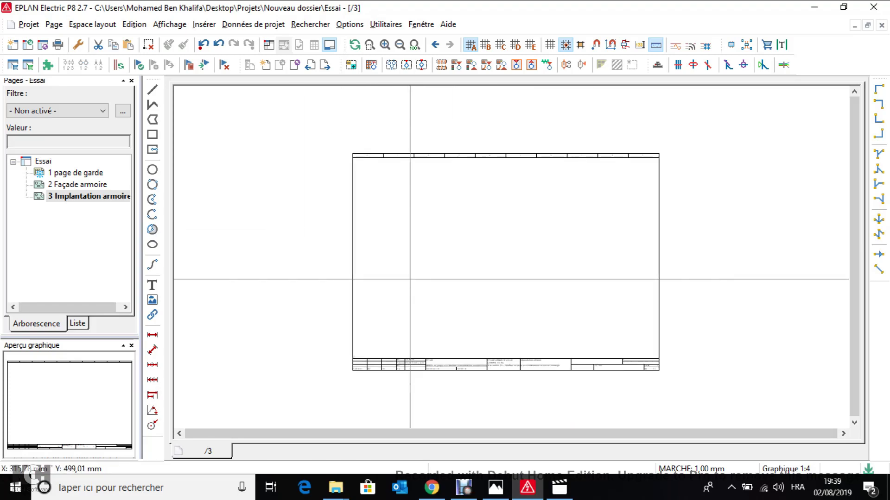
{"action": "scroll", "coordinate": [410, 279], "scroll_direction": "down", "scroll_amount": 1}
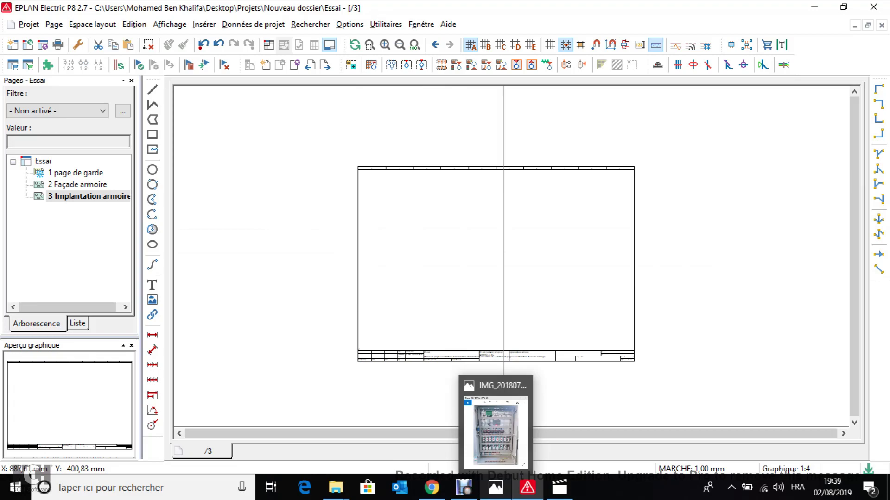
{"action": "left_click", "coordinate": [496, 488]}
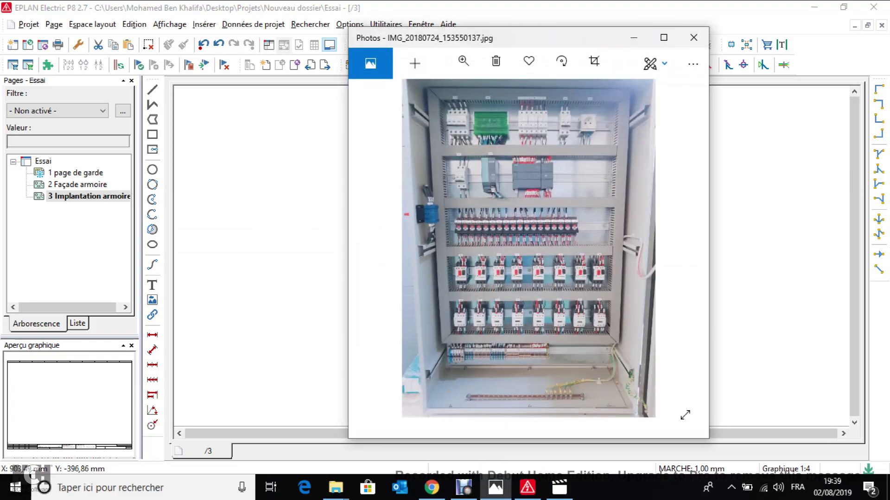
{"action": "key", "text": "alt+Tab"}
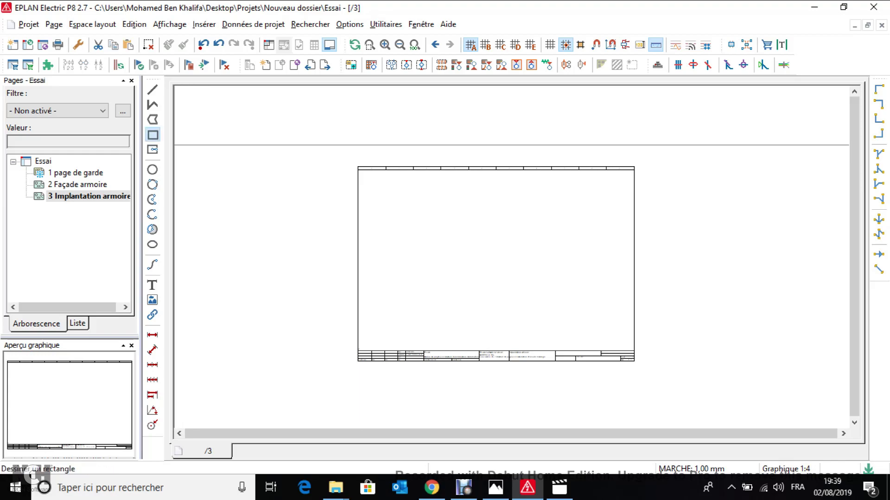
Draw the outer cabinet rectangle in the left part of the sheet and an inner rectangle about 692 × 1034 mm just inside it
{"action": "left_click", "coordinate": [360, 346]}
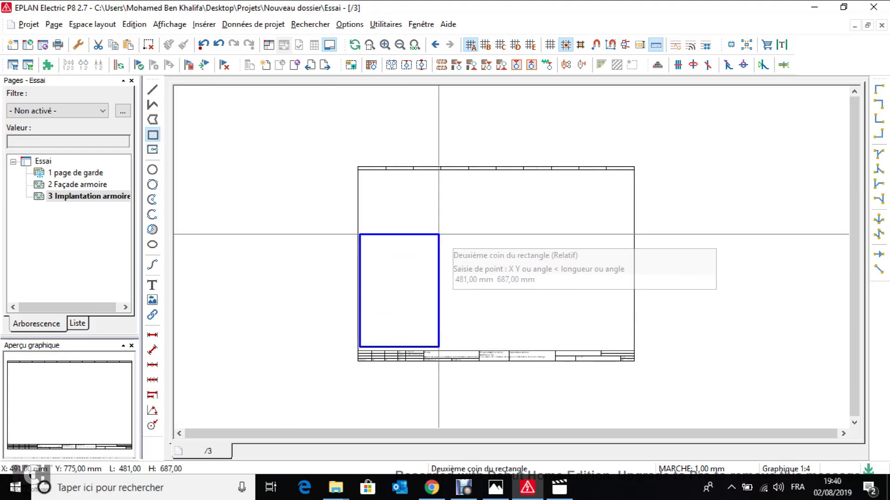
{"action": "left_click", "coordinate": [475, 175]}
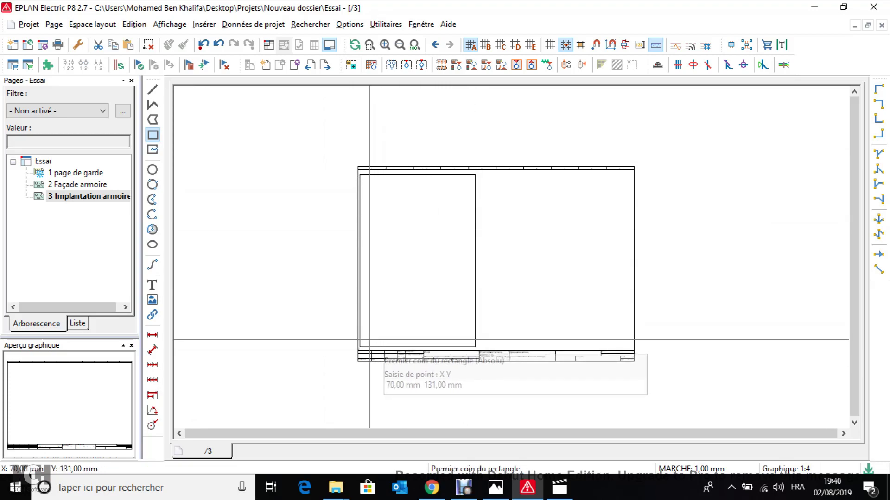
{"action": "scroll", "coordinate": [363, 343], "scroll_direction": "up", "scroll_amount": 3}
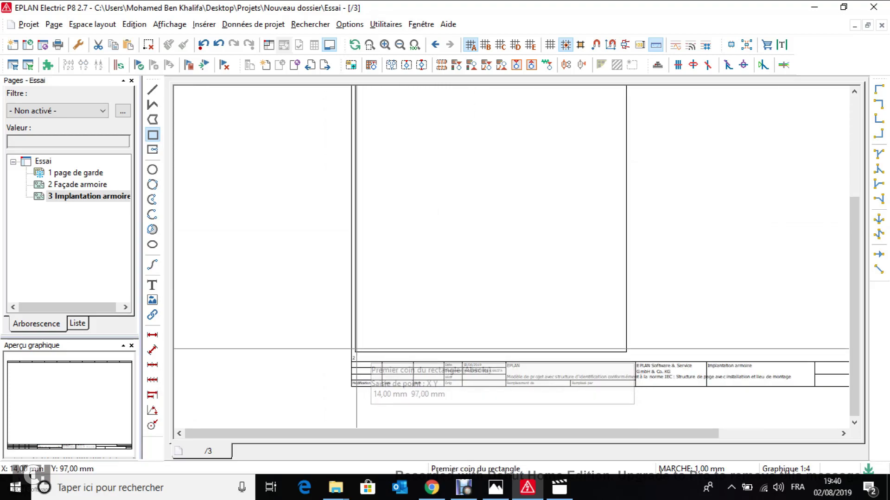
{"action": "left_click", "coordinate": [356, 348]}
{"action": "scroll", "coordinate": [575, 278], "scroll_direction": "down", "scroll_amount": 3}
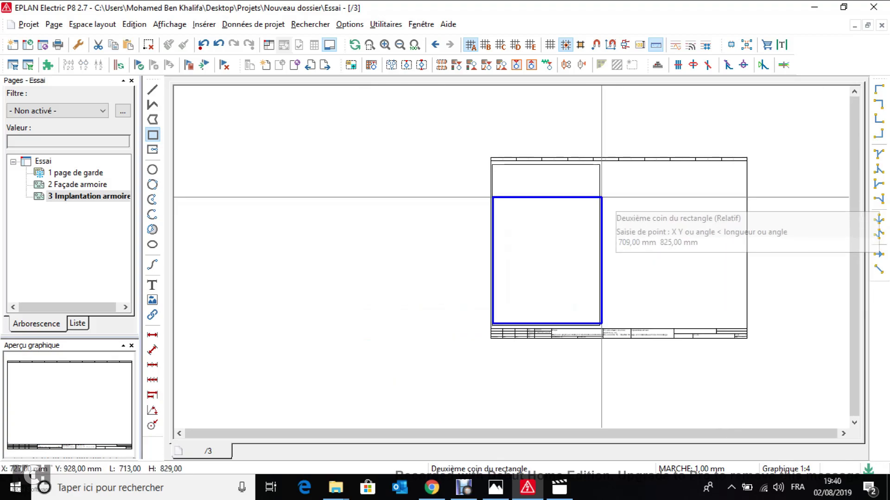
{"action": "scroll", "coordinate": [596, 154], "scroll_direction": "up", "scroll_amount": 2}
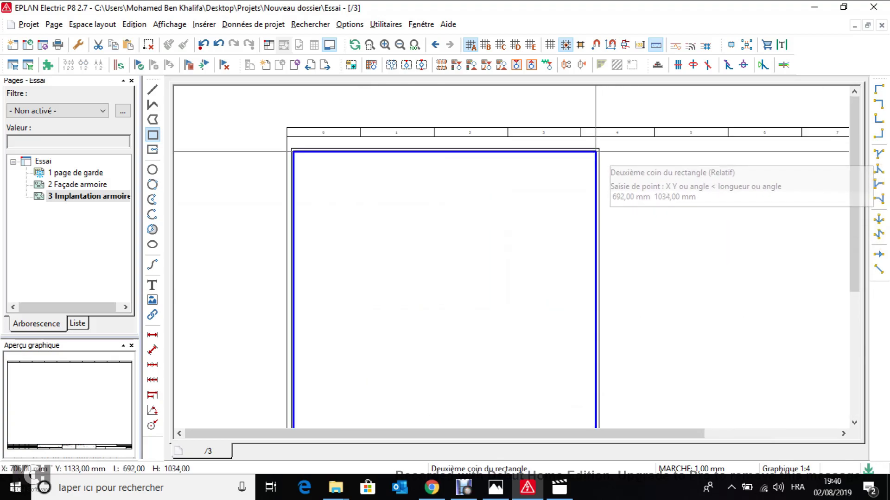
{"action": "left_click", "coordinate": [596, 151]}
{"action": "scroll", "coordinate": [649, 209], "scroll_direction": "down", "scroll_amount": 2}
{"action": "key", "text": "Escape"}
Stretch the inner rectangle's bottom edge slightly down toward the outer rectangle's bottom edge
{"action": "scroll", "coordinate": [612, 361], "scroll_direction": "up", "scroll_amount": 5}
{"action": "scroll", "coordinate": [509, 337], "scroll_direction": "up", "scroll_amount": 2}
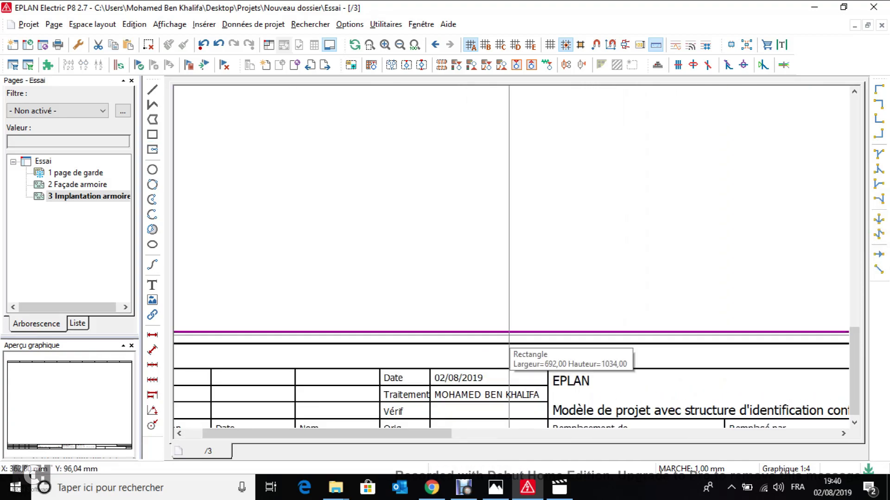
{"action": "left_click", "coordinate": [508, 333]}
{"action": "left_click_drag", "start_coordinate": [507, 332], "coordinate": [510, 340]}
{"action": "scroll", "coordinate": [524, 311], "scroll_direction": "down", "scroll_amount": 3}
Draw a horizontal rectangle about 690 × 27 mm across the top inside the inner cabinet rectangle
{"action": "scroll", "coordinate": [473, 182], "scroll_direction": "up", "scroll_amount": 3}
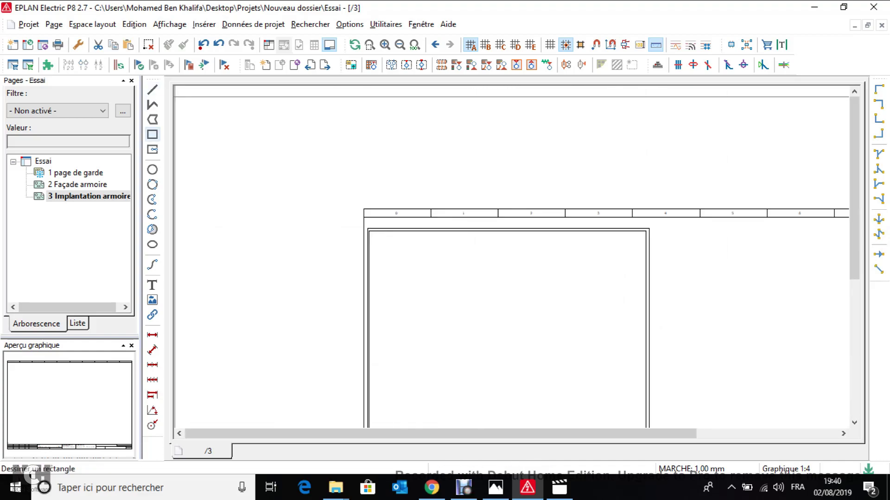
{"action": "scroll", "coordinate": [347, 245], "scroll_direction": "up", "scroll_amount": 4}
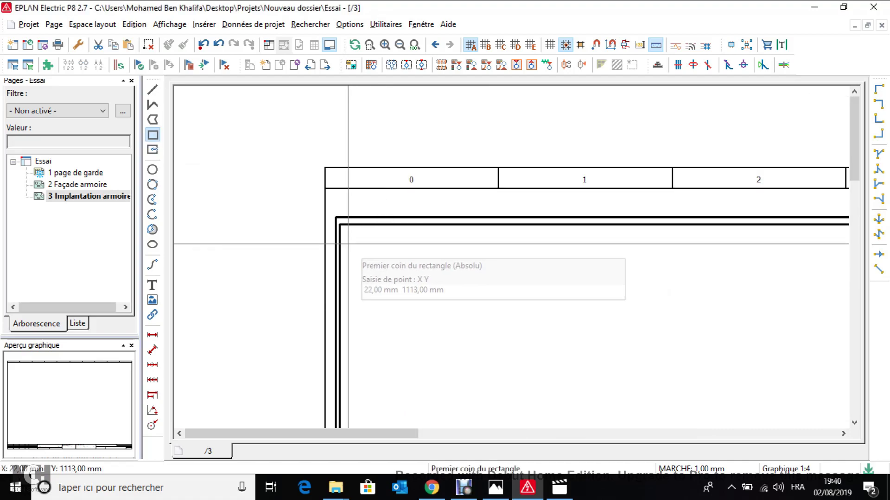
{"action": "left_click", "coordinate": [340, 251]}
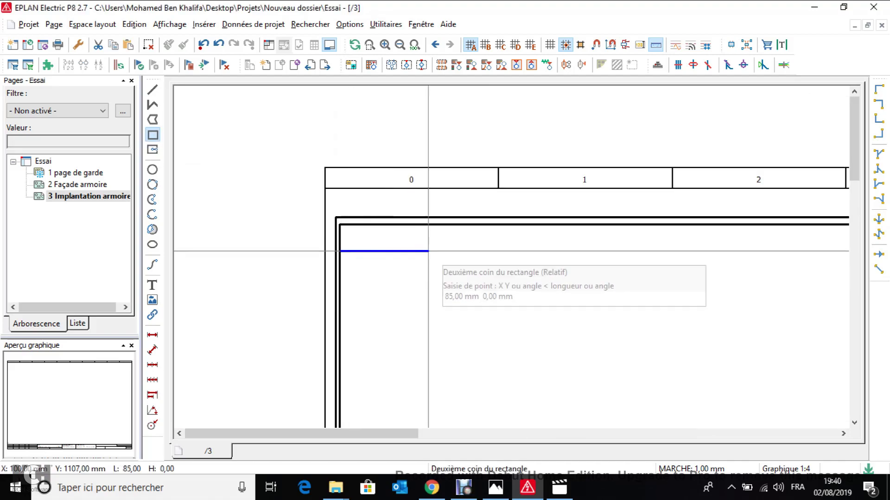
{"action": "scroll", "coordinate": [423, 296], "scroll_direction": "down", "scroll_amount": 3}
{"action": "scroll", "coordinate": [628, 298], "scroll_direction": "up", "scroll_amount": 1}
{"action": "scroll", "coordinate": [539, 264], "scroll_direction": "up", "scroll_amount": 2}
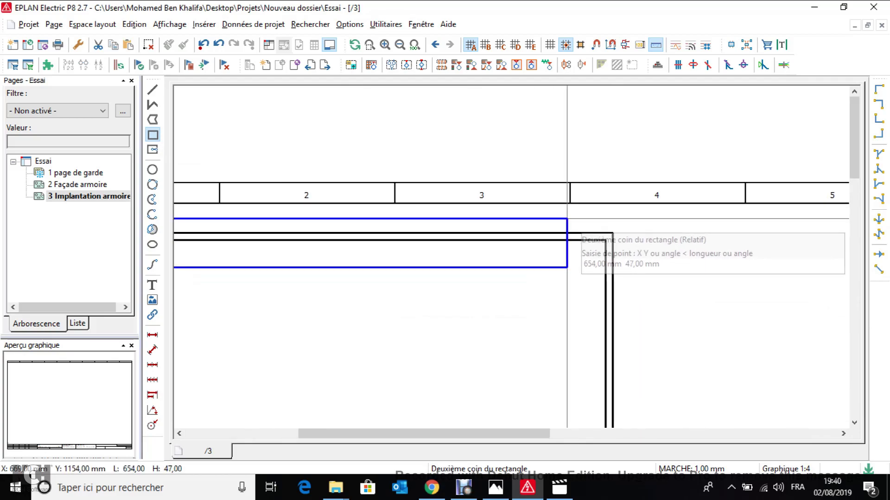
{"action": "left_click", "coordinate": [605, 241]}
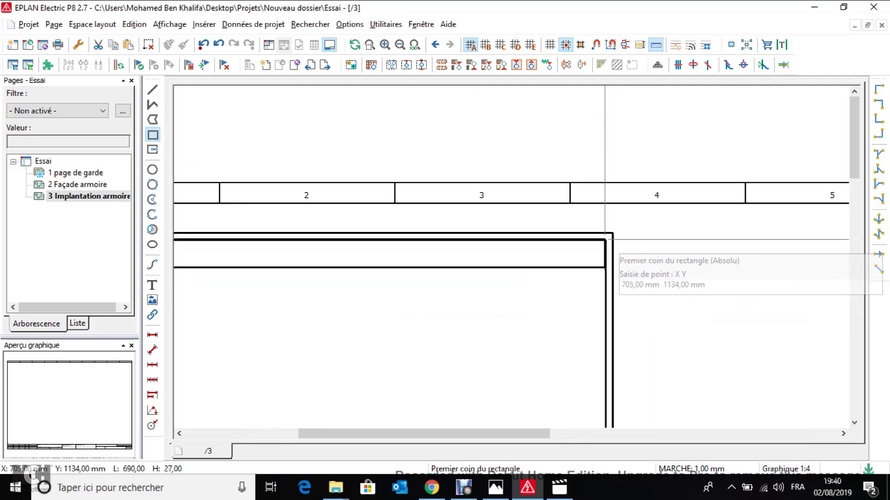
Set the height of the horizontal rectangle at the top of the cabinet to 40 mm
{"action": "scroll", "coordinate": [632, 240], "scroll_direction": "down", "scroll_amount": 3}
{"action": "scroll", "coordinate": [443, 246], "scroll_direction": "up", "scroll_amount": 2}
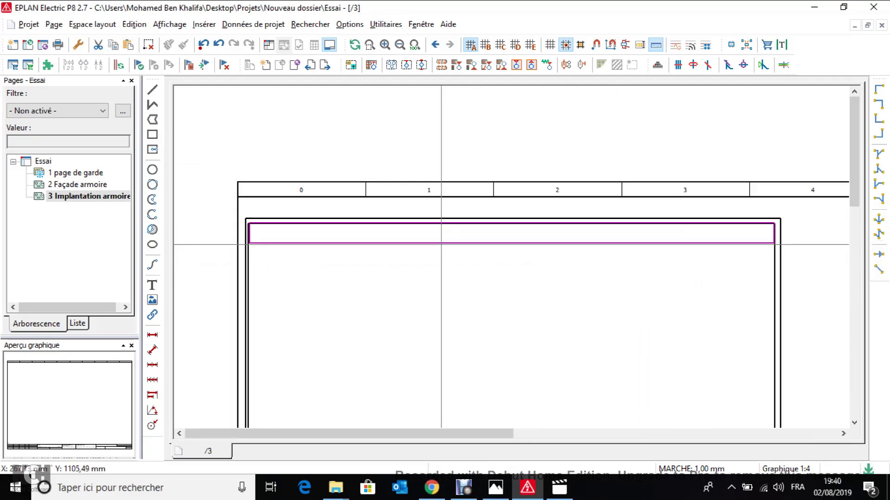
{"action": "double_click", "coordinate": [441, 243]}
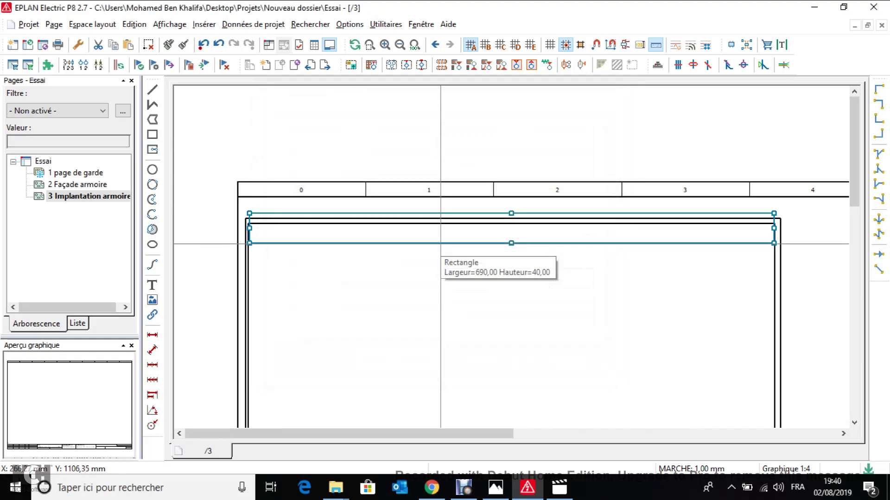
Move the 40 mm bar down so its upper edge aligns with the inner cabinet rectangle's upper edge
{"action": "scroll", "coordinate": [440, 244], "scroll_direction": "up", "scroll_amount": 1}
{"action": "scroll", "coordinate": [269, 223], "scroll_direction": "up", "scroll_amount": 1}
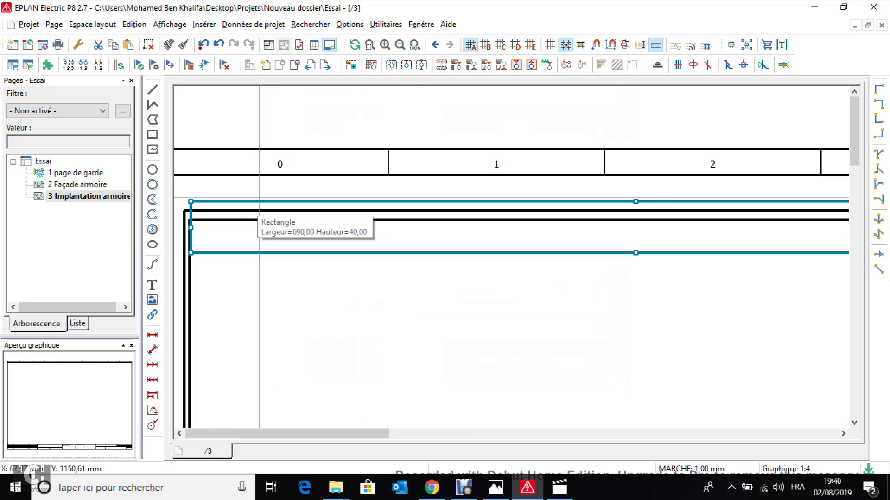
{"action": "left_click_drag", "start_coordinate": [260, 202], "coordinate": [260, 220]}
Change the bar's colour to grey and turn on its surface fill (Surface de remplissage)
{"action": "double_click", "coordinate": [300, 273]}
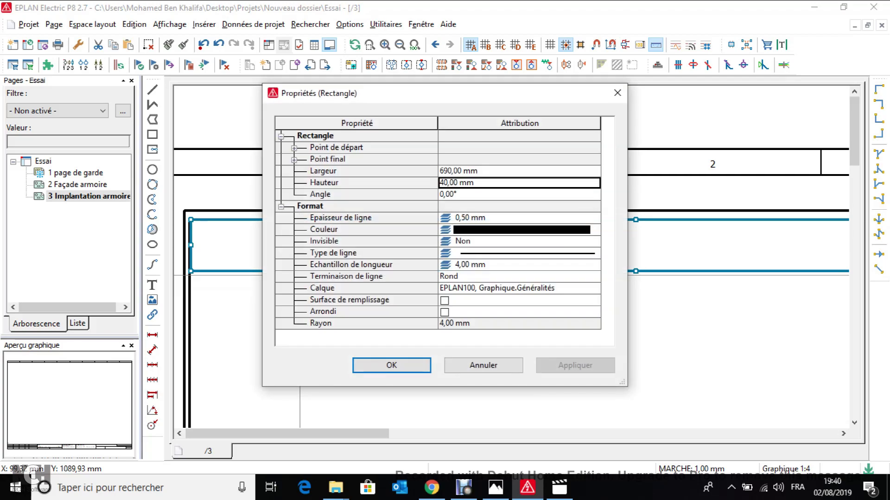
{"action": "left_click", "coordinate": [595, 230]}
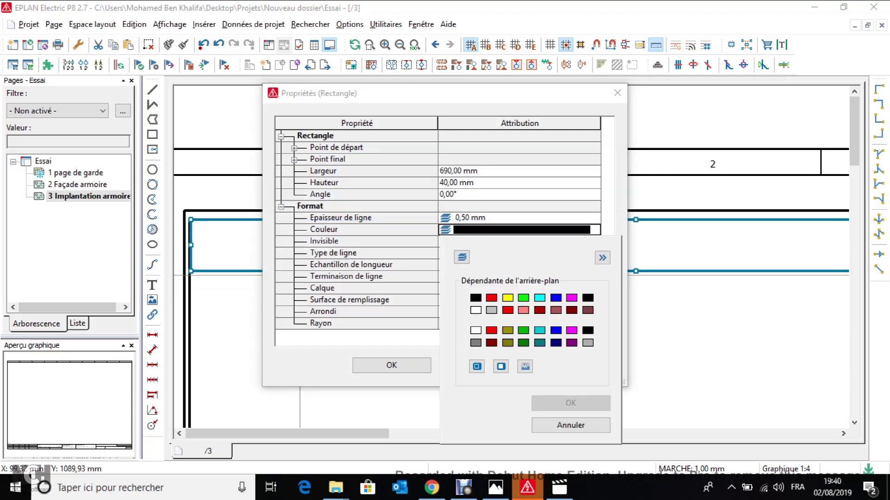
{"action": "left_click", "coordinate": [476, 343]}
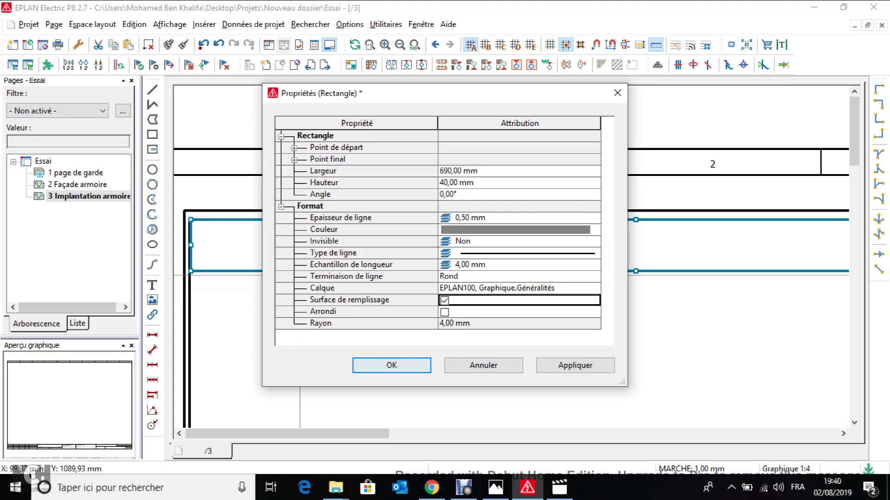
{"action": "key", "text": "Return"}
{"action": "scroll", "coordinate": [393, 248], "scroll_direction": "up", "scroll_amount": 3}
{"action": "key", "text": "Escape"}
Add a vertical linear dimension for the grey bar's height, placed left of the cabinet
{"action": "scroll", "coordinate": [395, 156], "scroll_direction": "down", "scroll_amount": 5}
{"action": "scroll", "coordinate": [293, 169], "scroll_direction": "up", "scroll_amount": 4}
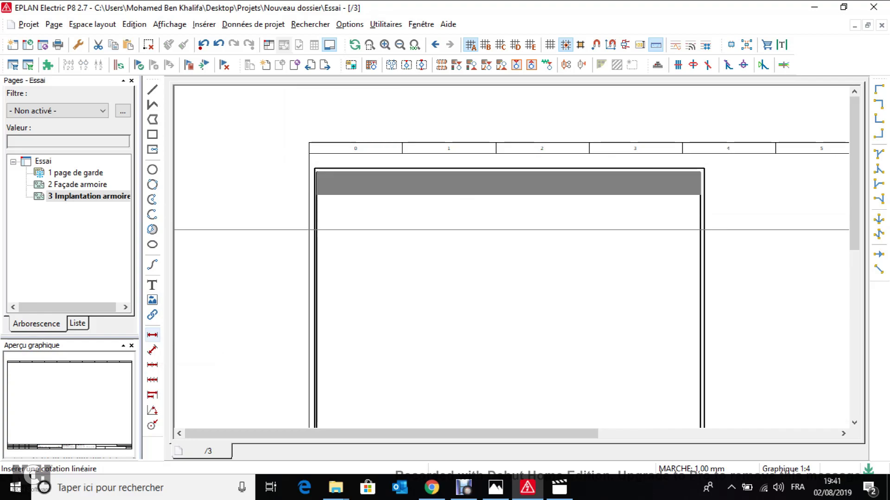
{"action": "scroll", "coordinate": [325, 195], "scroll_direction": "up", "scroll_amount": 5}
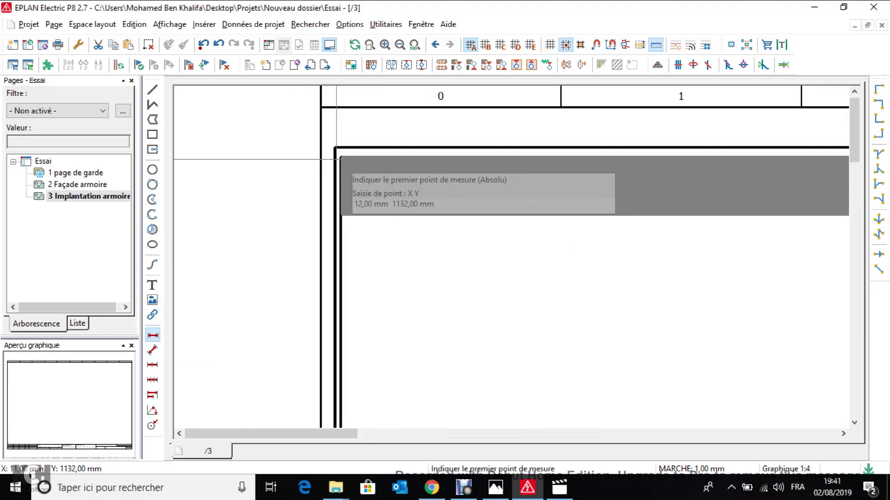
{"action": "left_click", "coordinate": [341, 156]}
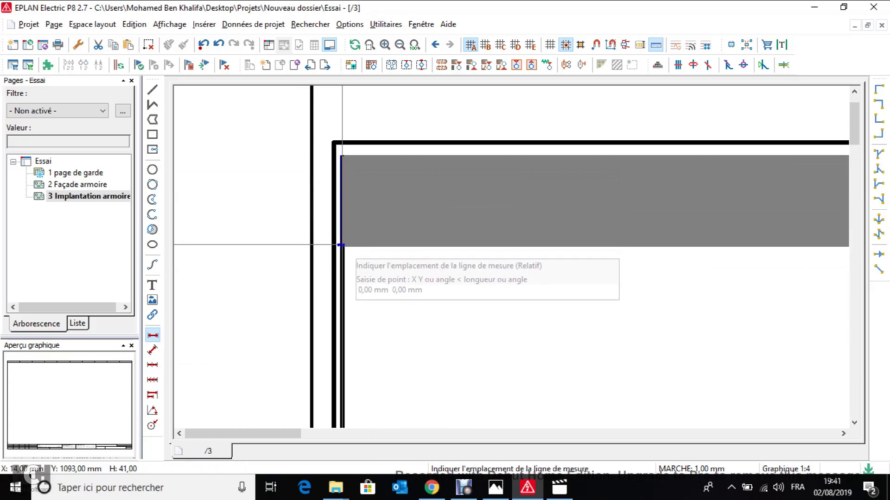
{"action": "left_click", "coordinate": [284, 242]}
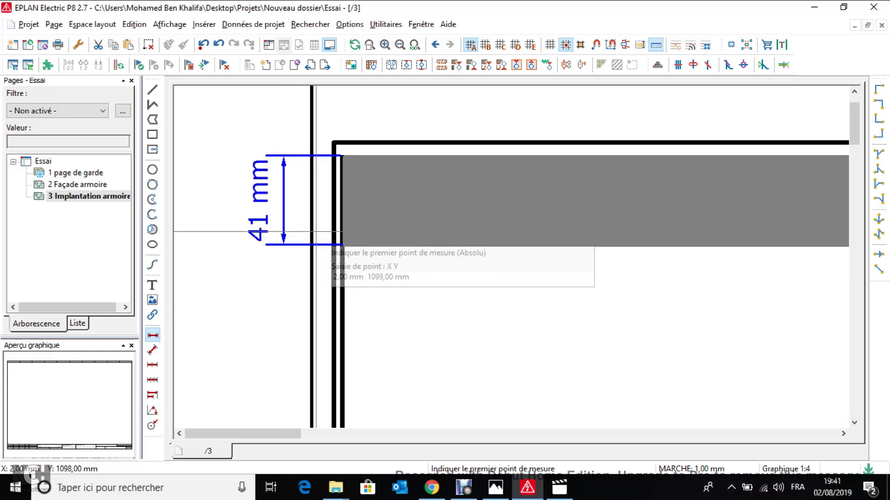
Adjust the upper measuring point of the bar's height dimension so it reads 40 mm
{"action": "scroll", "coordinate": [338, 159], "scroll_direction": "up", "scroll_amount": 4}
{"action": "left_click", "coordinate": [353, 144]}
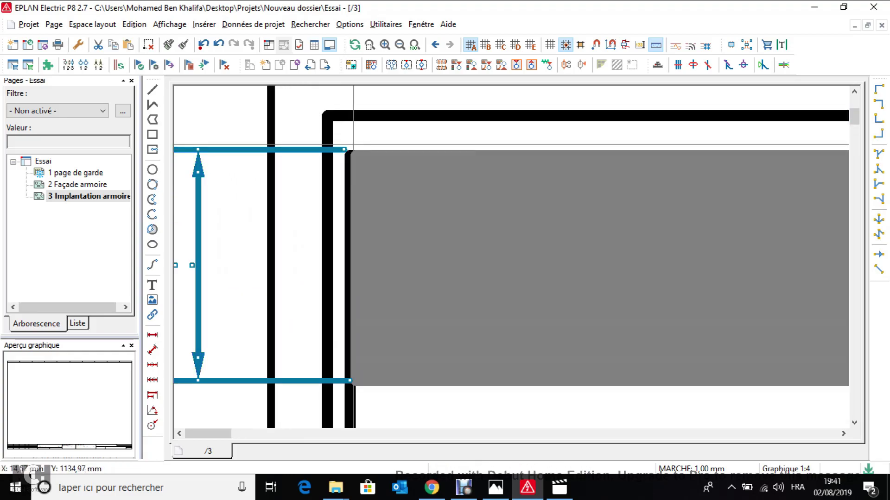
{"action": "left_click_drag", "start_coordinate": [343, 149], "coordinate": [344, 154]}
{"action": "scroll", "coordinate": [348, 159], "scroll_direction": "down", "scroll_amount": 2}
{"action": "scroll", "coordinate": [349, 163], "scroll_direction": "down", "scroll_amount": 4}
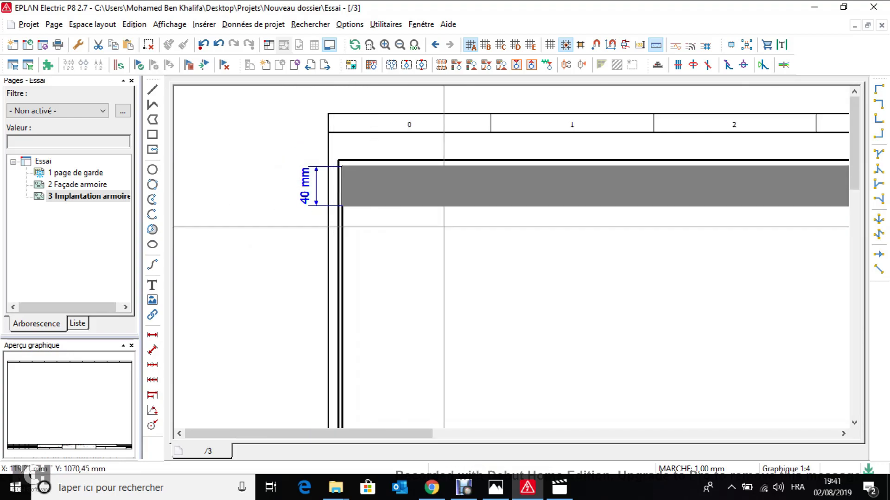
{"action": "scroll", "coordinate": [298, 191], "scroll_direction": "down", "scroll_amount": 1}
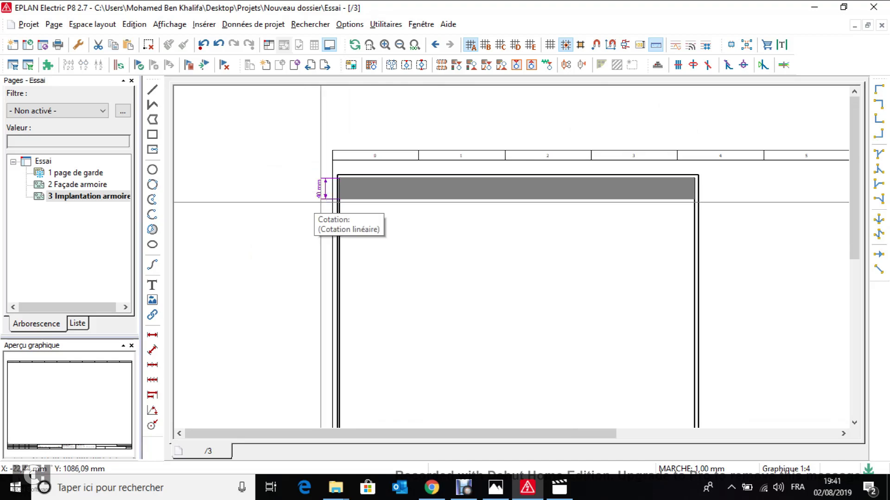
Add a 160 mm vertical linear dimension running down from the grey bar's lower left corner, placed left of the cabinet
{"action": "scroll", "coordinate": [364, 206], "scroll_direction": "up", "scroll_amount": 2}
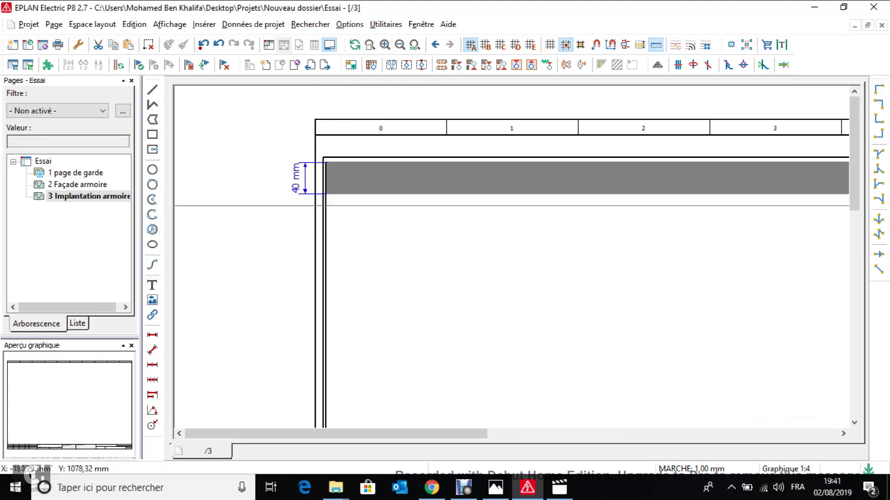
{"action": "scroll", "coordinate": [291, 165], "scroll_direction": "up", "scroll_amount": 4}
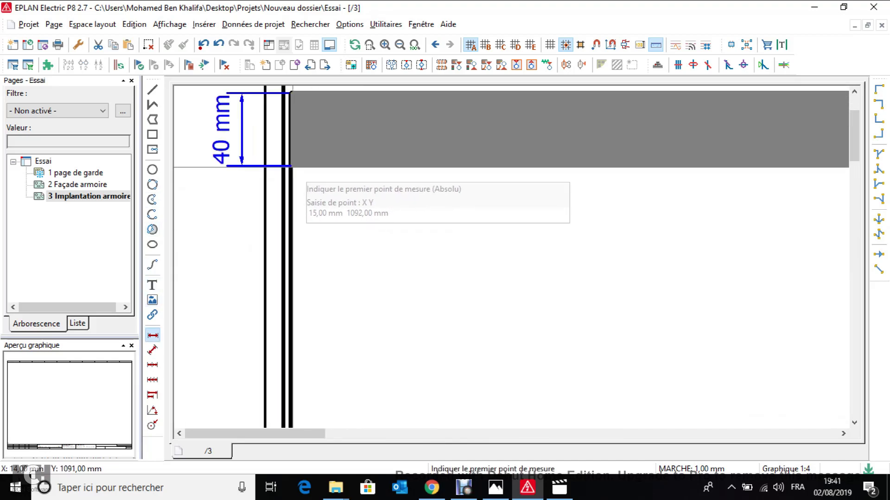
{"action": "left_click", "coordinate": [291, 165]}
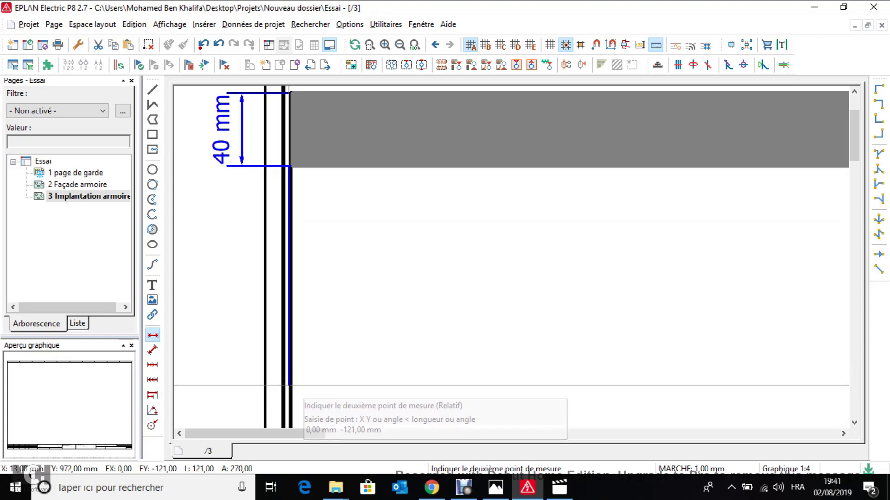
{"action": "scroll", "coordinate": [291, 385], "scroll_direction": "down", "scroll_amount": 3}
{"action": "scroll", "coordinate": [295, 404], "scroll_direction": "up", "scroll_amount": 3}
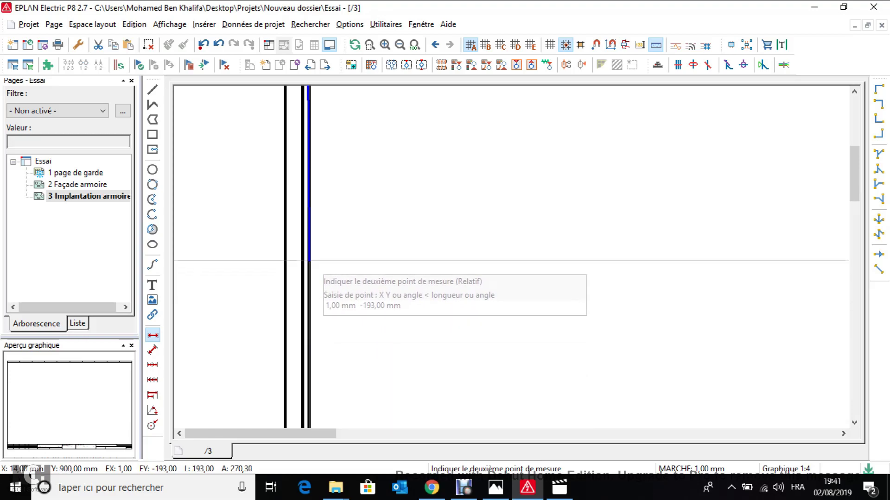
{"action": "left_click", "coordinate": [307, 205]}
{"action": "scroll", "coordinate": [283, 203], "scroll_direction": "down", "scroll_amount": 4}
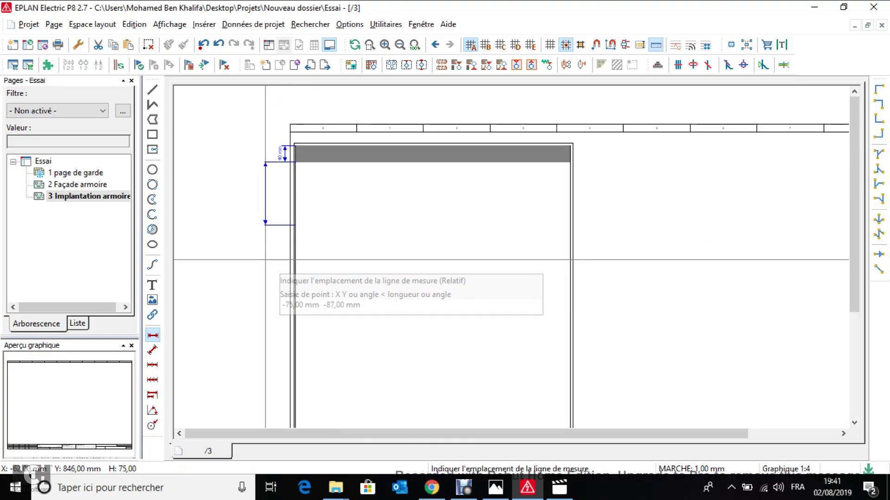
{"action": "left_click", "coordinate": [280, 264]}
{"action": "scroll", "coordinate": [274, 198], "scroll_direction": "down", "scroll_amount": 2}
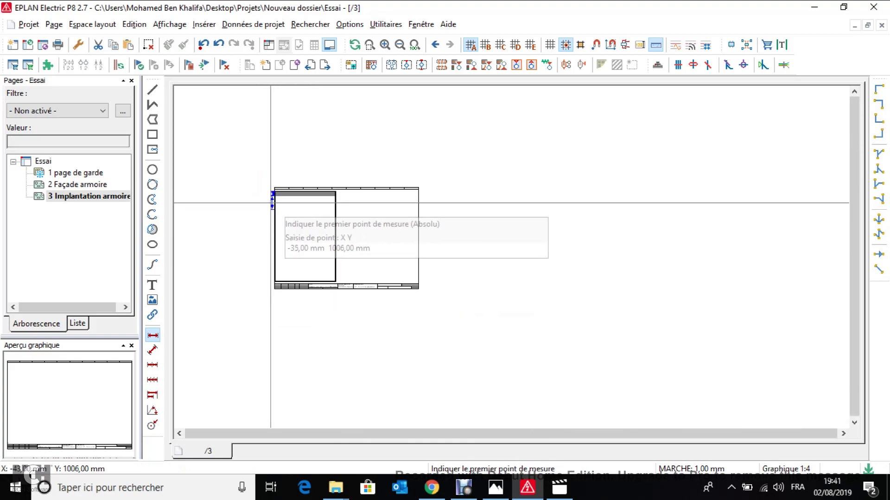
{"action": "key", "text": "Escape"}
Move the whole cabinet drawing with its dimensions to the right, leaving room for the dimensions inside the sheet frame
{"action": "mouse_move", "coordinate": [268, 311]}
{"action": "left_mouse_down"}
{"action": "mouse_move", "coordinate": [417, 129]}
{"action": "mouse_move", "coordinate": [433, 154]}
{"action": "mouse_move", "coordinate": [461, 154]}
{"action": "mouse_move", "coordinate": [432, 154]}
{"action": "left_mouse_up"}
{"action": "scroll", "coordinate": [391, 144], "scroll_direction": "up", "scroll_amount": 4}
{"action": "scroll", "coordinate": [432, 154], "scroll_direction": "down", "scroll_amount": 2}
{"action": "scroll", "coordinate": [308, 138], "scroll_direction": "up", "scroll_amount": 3}
{"action": "scroll", "coordinate": [308, 137], "scroll_direction": "up", "scroll_amount": 3}
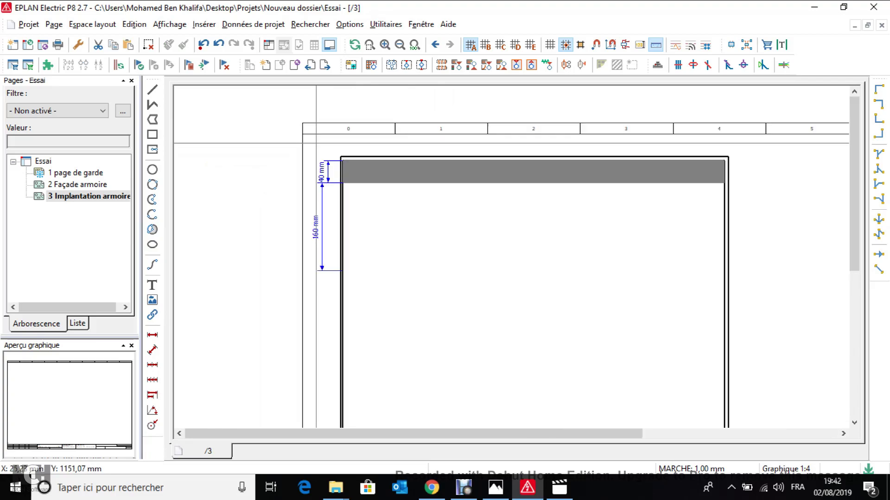
Copy the grey bar and place the copy at the lower end of the 160 mm dimension, aligned with the inner rectangle
{"action": "left_click", "coordinate": [413, 157]}
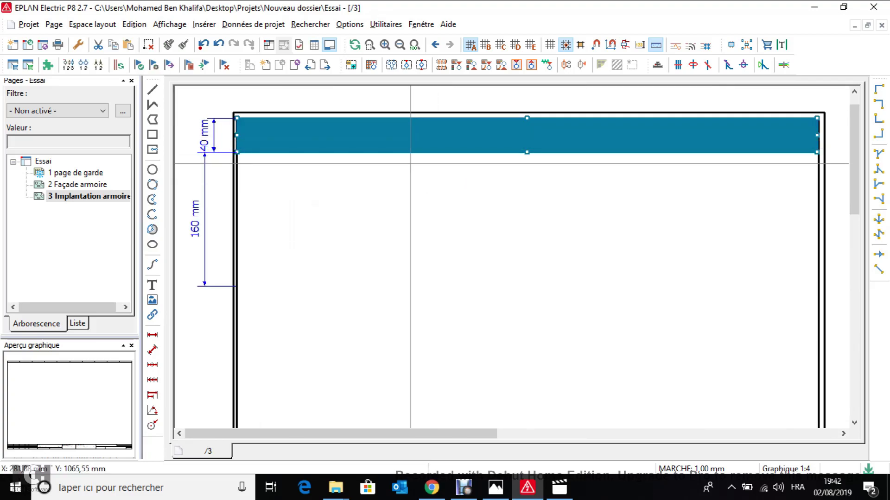
{"action": "key", "text": "ctrl+v"}
{"action": "scroll", "coordinate": [261, 351], "scroll_direction": "up", "scroll_amount": 3}
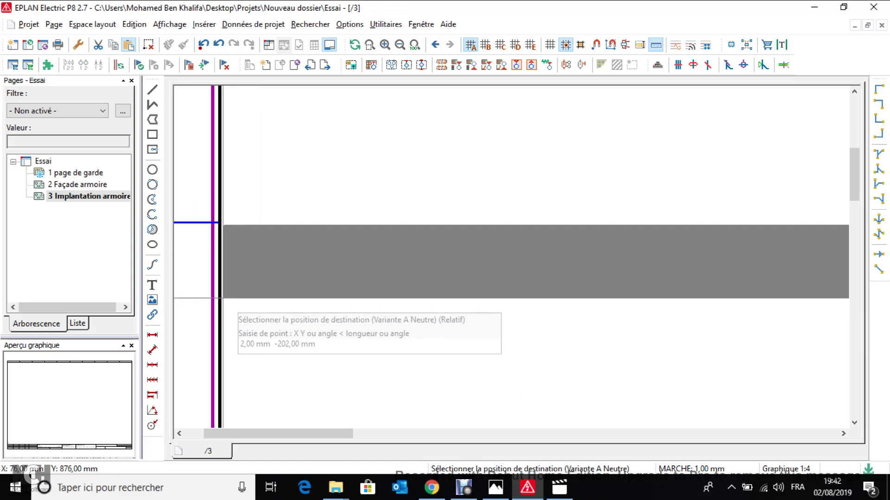
{"action": "left_click", "coordinate": [221, 295]}
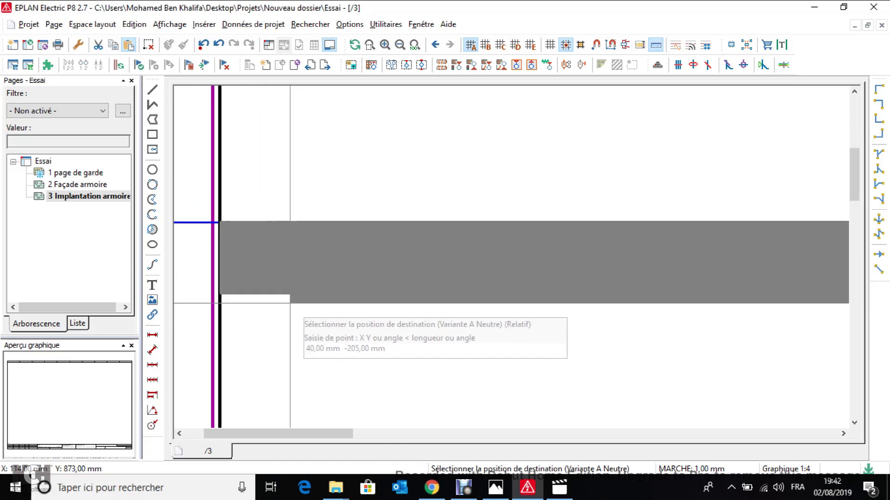
{"action": "scroll", "coordinate": [357, 304], "scroll_direction": "down", "scroll_amount": 3}
{"action": "key", "text": "Escape"}
Copy the second grey bar together with the 40 mm and 160 mm dimensions, and place the set directly below as the third row
{"action": "left_click", "coordinate": [356, 290]}
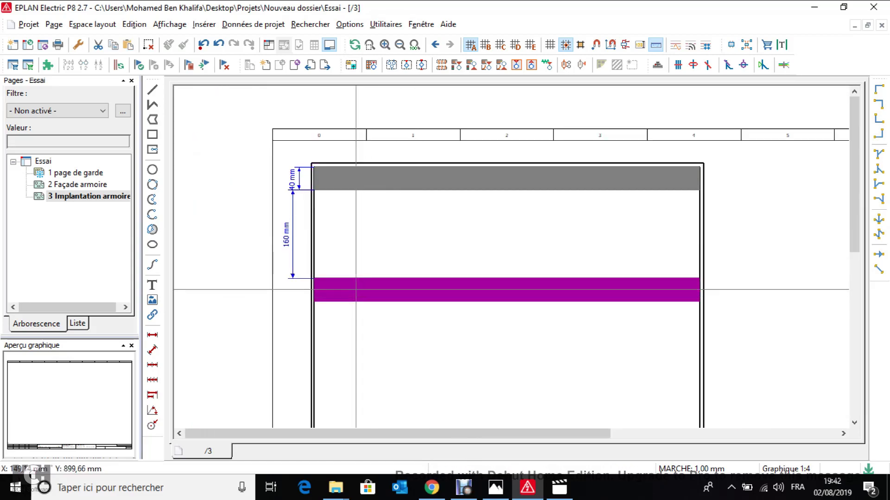
{"action": "left_click", "coordinate": [356, 289]}
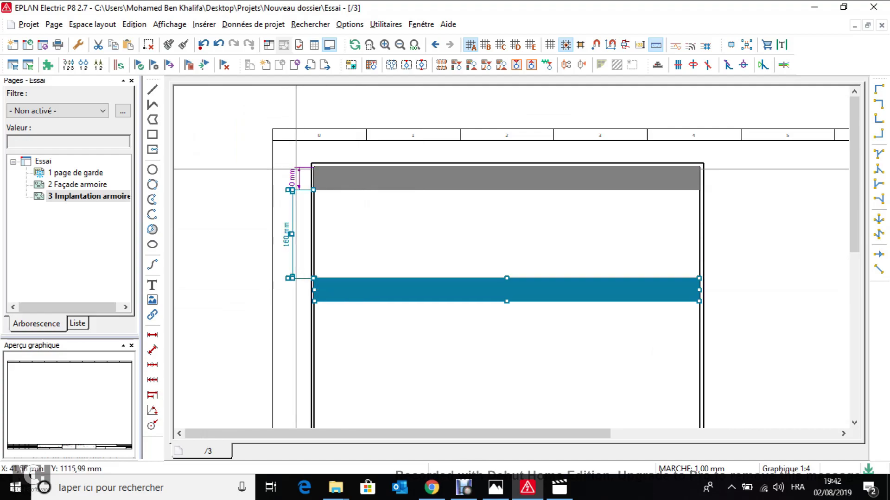
{"action": "key", "text": "ctrl+c"}
{"action": "key", "text": "ctrl+v"}
{"action": "scroll", "coordinate": [301, 303], "scroll_direction": "down", "scroll_amount": 1}
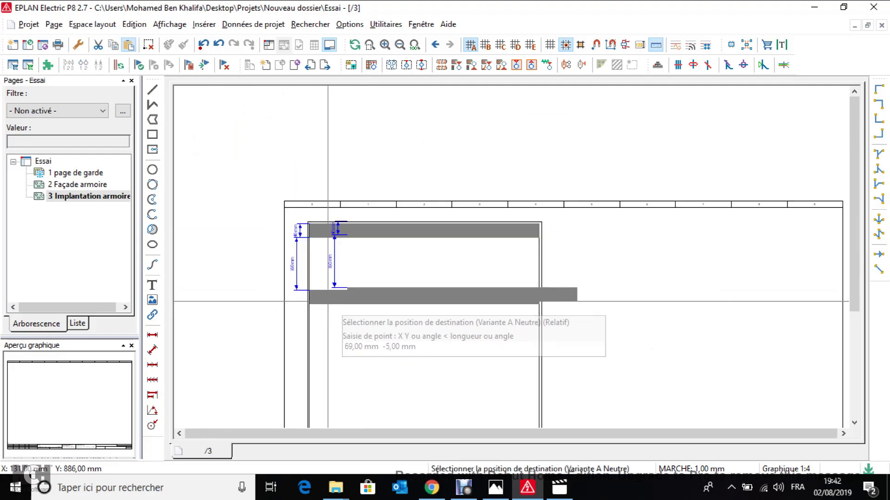
{"action": "scroll", "coordinate": [288, 383], "scroll_direction": "up", "scroll_amount": 2}
{"action": "scroll", "coordinate": [327, 344], "scroll_direction": "down", "scroll_amount": 1}
{"action": "scroll", "coordinate": [324, 370], "scroll_direction": "up", "scroll_amount": 1}
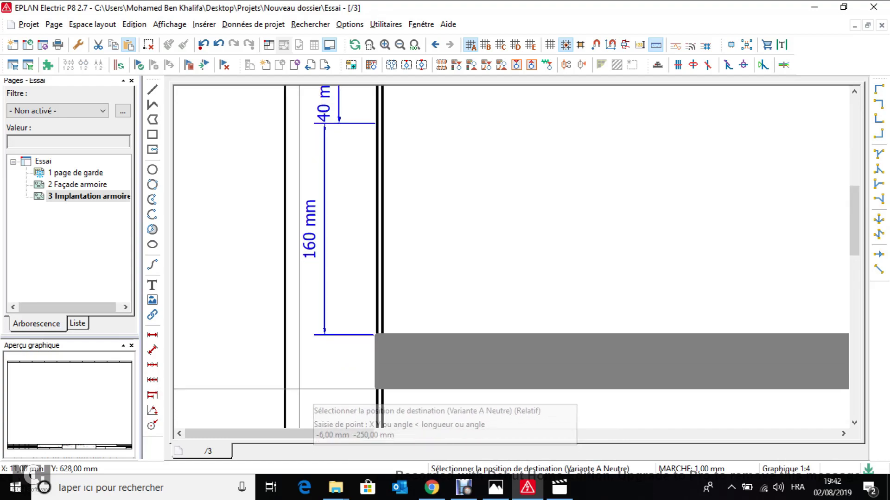
{"action": "scroll", "coordinate": [320, 408], "scroll_direction": "down", "scroll_amount": 4}
{"action": "scroll", "coordinate": [320, 425], "scroll_direction": "up", "scroll_amount": 2}
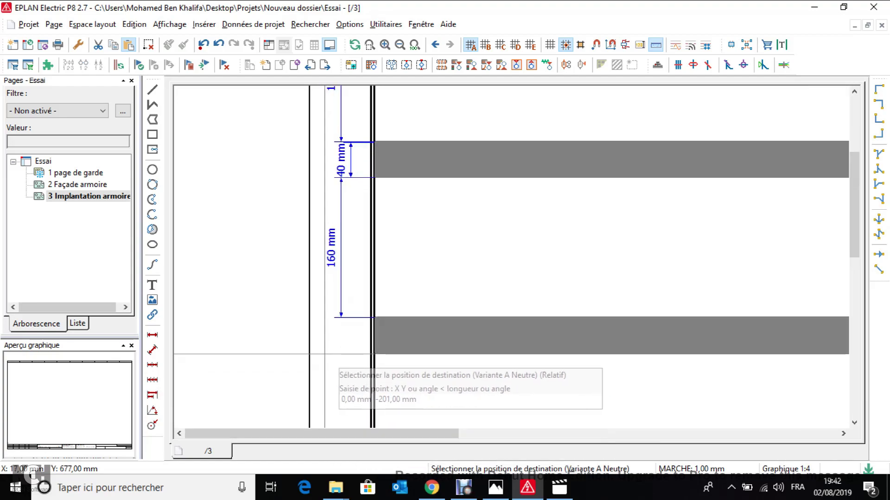
{"action": "scroll", "coordinate": [374, 313], "scroll_direction": "down", "scroll_amount": 3}
{"action": "left_click", "coordinate": [391, 316]}
Check the alignment of the three grey bars and the dimensions along the cabinet's left side
{"action": "scroll", "coordinate": [377, 336], "scroll_direction": "up", "scroll_amount": 4}
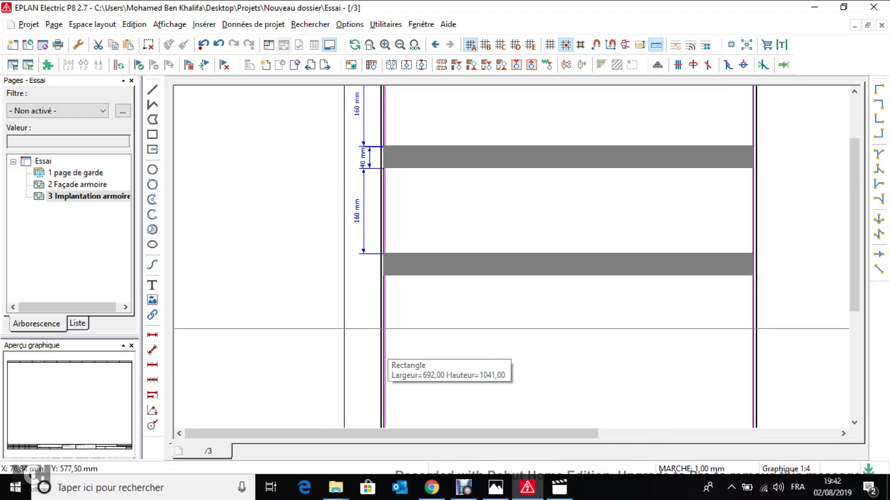
{"action": "scroll", "coordinate": [411, 272], "scroll_direction": "down", "scroll_amount": 3}
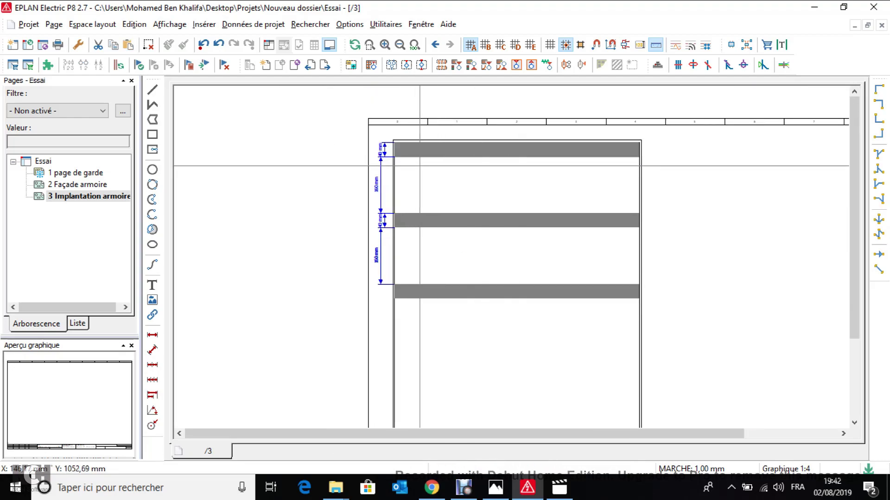
{"action": "scroll", "coordinate": [385, 188], "scroll_direction": "up", "scroll_amount": 2}
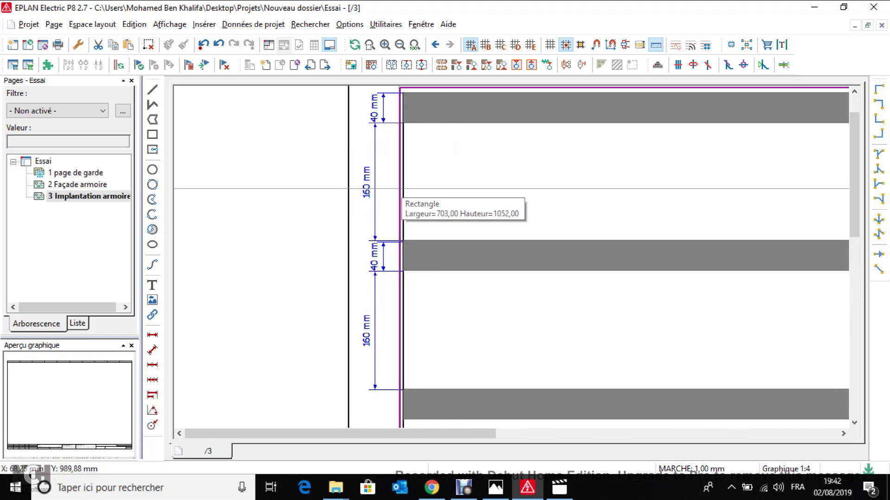
{"action": "scroll", "coordinate": [420, 265], "scroll_direction": "down", "scroll_amount": 2}
{"action": "scroll", "coordinate": [472, 288], "scroll_direction": "up", "scroll_amount": 1}
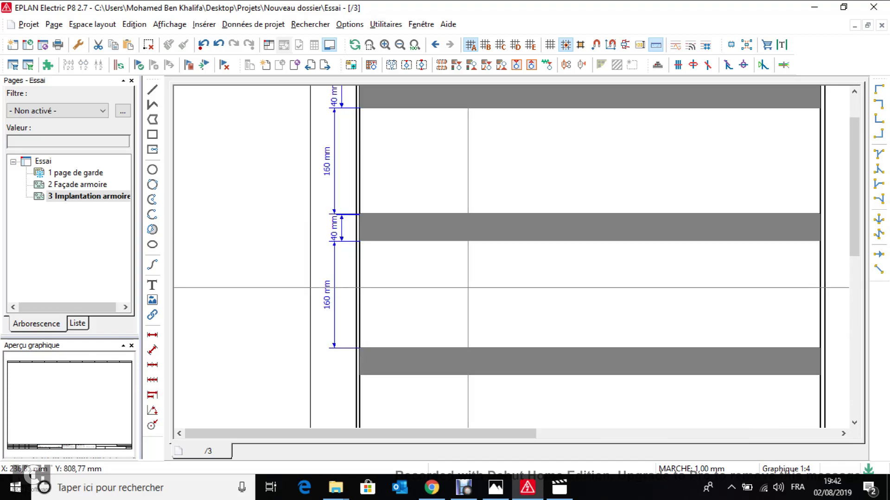
{"action": "scroll", "coordinate": [469, 288], "scroll_direction": "down", "scroll_amount": 1}
{"action": "scroll", "coordinate": [450, 274], "scroll_direction": "down", "scroll_amount": 1}
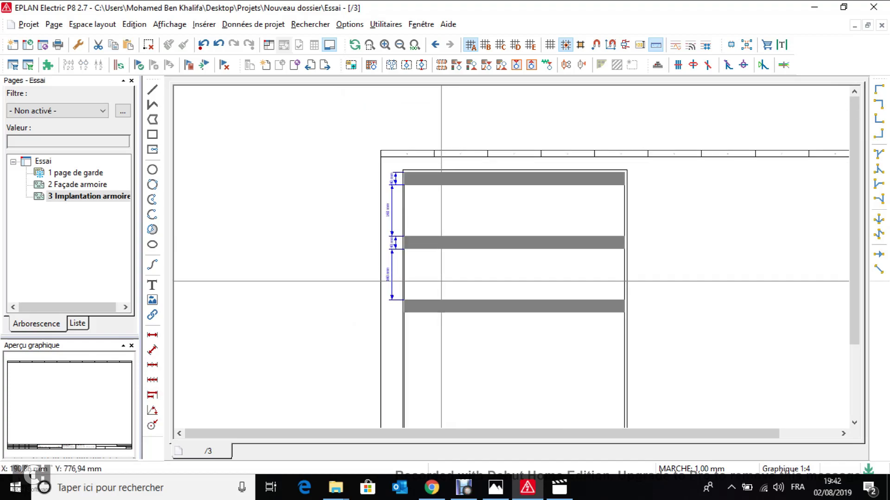
{"action": "scroll", "coordinate": [441, 281], "scroll_direction": "up", "scroll_amount": 1}
{"action": "scroll", "coordinate": [443, 292], "scroll_direction": "down", "scroll_amount": 1}
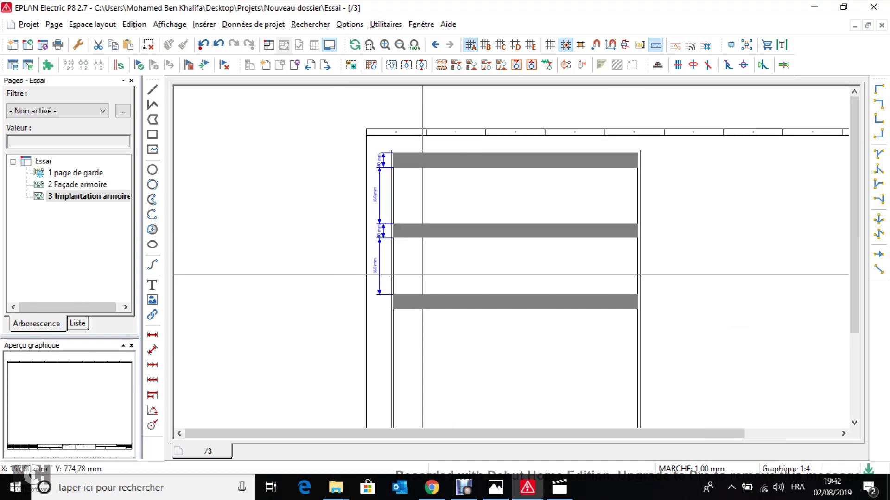
Copy the middle bar's 40 mm height dimension and place the copy beside the third bar
{"action": "scroll", "coordinate": [412, 339], "scroll_direction": "up", "scroll_amount": 1}
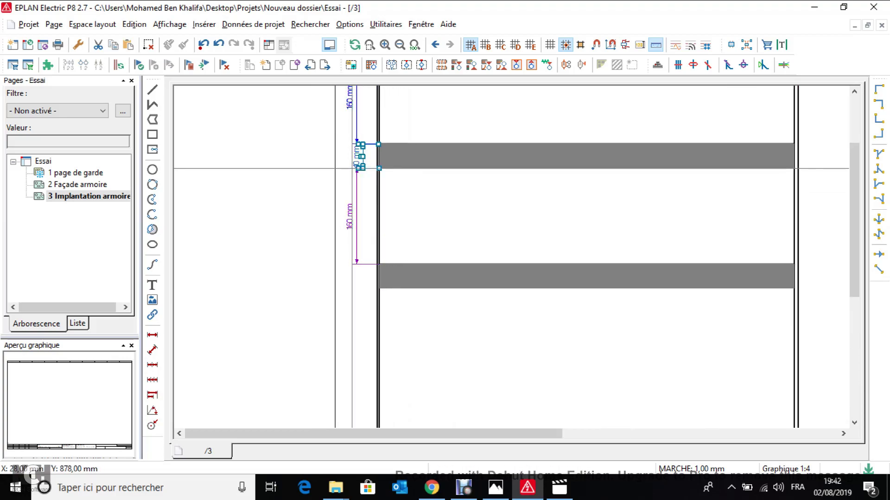
{"action": "key", "text": "ctrl+v"}
{"action": "scroll", "coordinate": [369, 270], "scroll_direction": "up", "scroll_amount": 4}
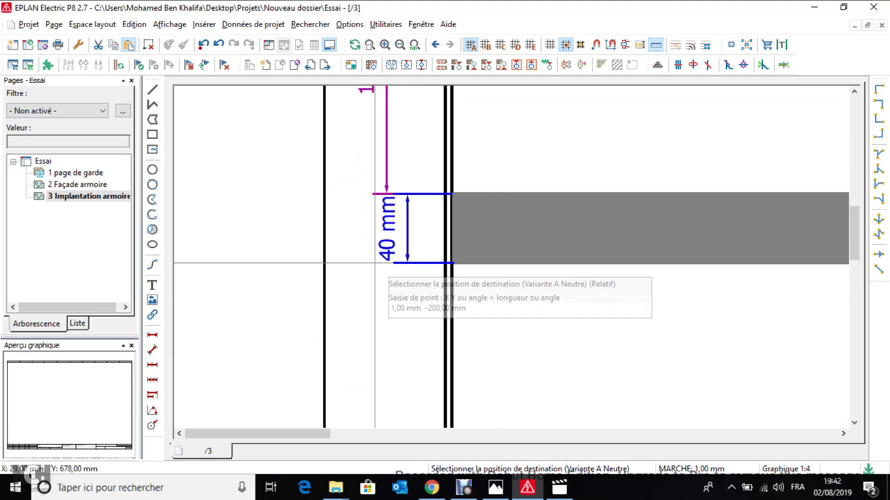
{"action": "scroll", "coordinate": [375, 263], "scroll_direction": "down", "scroll_amount": 3}
{"action": "left_click", "coordinate": [392, 238]}
{"action": "scroll", "coordinate": [392, 232], "scroll_direction": "up", "scroll_amount": 1}
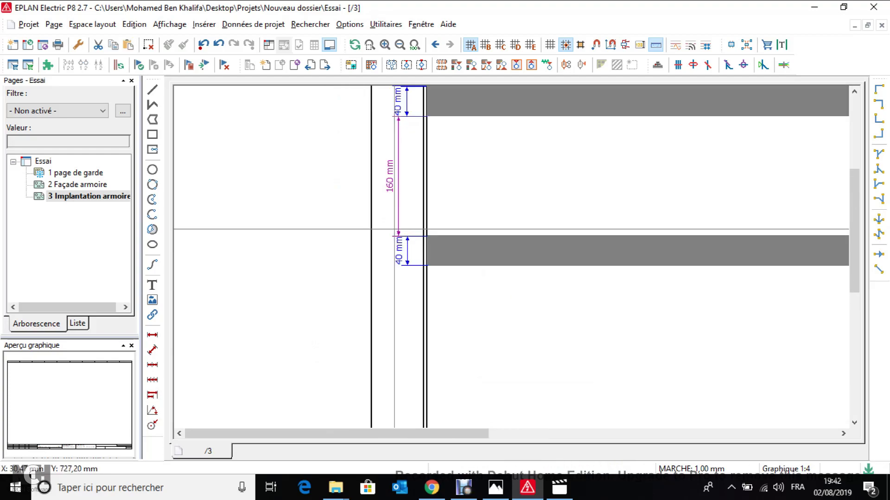
Consult the reference cabinet photo for the spacing of the rows below the third bar
{"action": "left_click", "coordinate": [395, 192]}
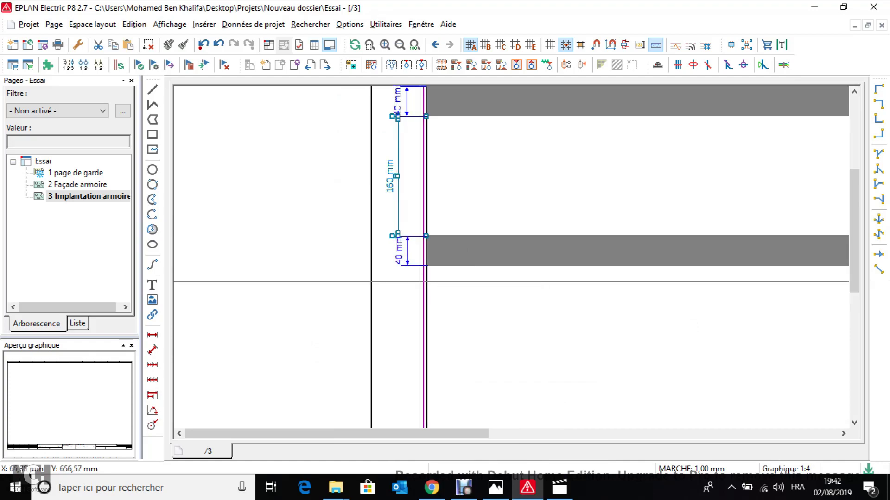
{"action": "key", "text": "Escape"}
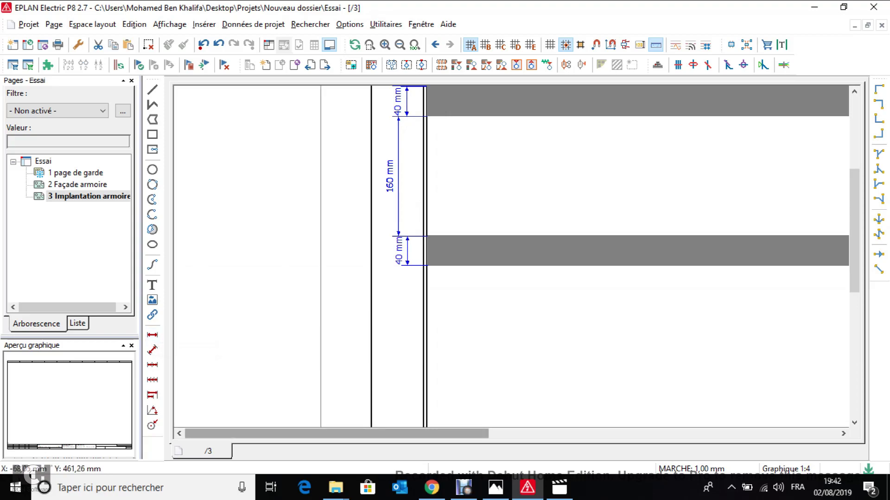
{"action": "left_click", "coordinate": [495, 488]}
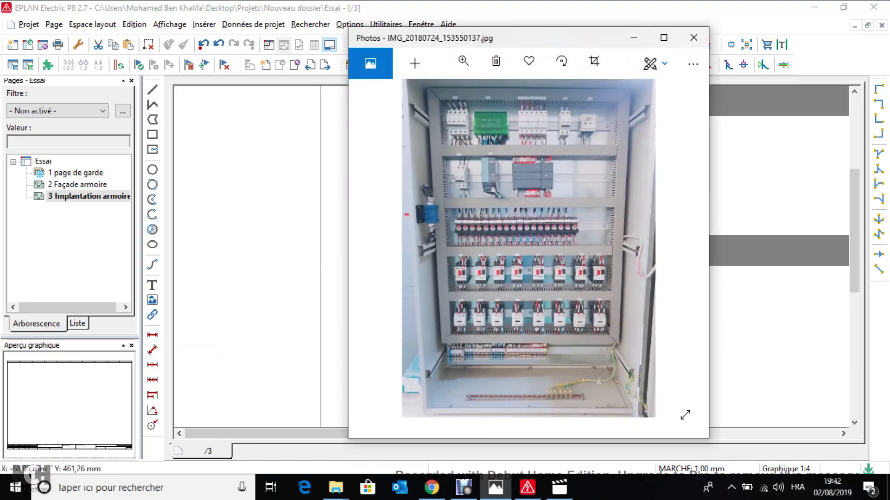
{"action": "left_click", "coordinate": [495, 488]}
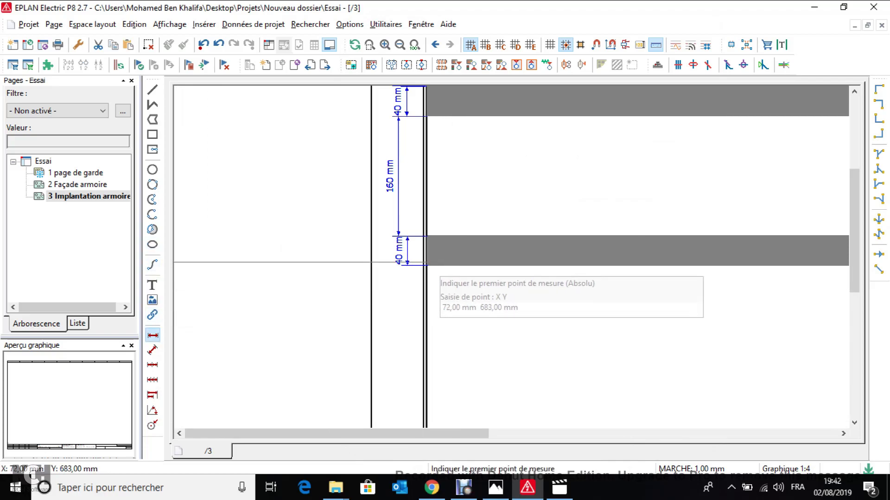
Add a 140 mm vertical dimension downward from the lower edge of the third grey bar along the frame's left side
{"action": "scroll", "coordinate": [436, 262], "scroll_direction": "up", "scroll_amount": 2}
{"action": "left_click", "coordinate": [437, 256]}
{"action": "scroll", "coordinate": [433, 263], "scroll_direction": "down", "scroll_amount": 1}
{"action": "scroll", "coordinate": [408, 385], "scroll_direction": "down", "scroll_amount": 1}
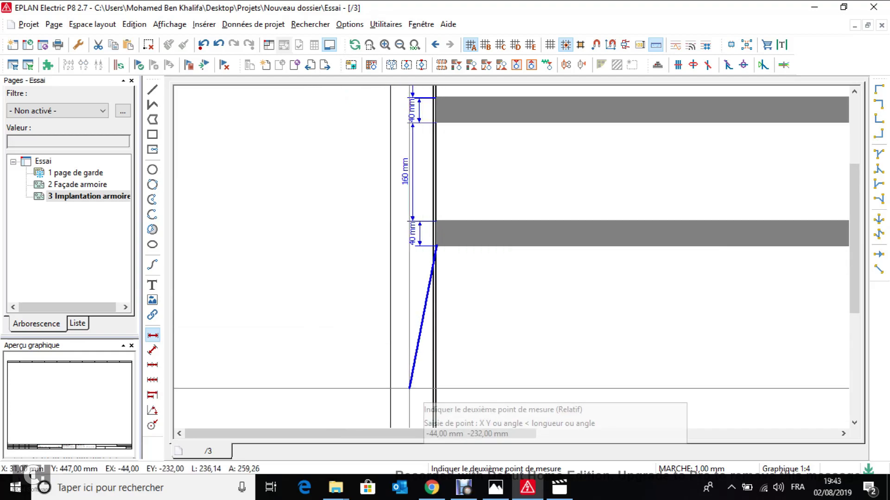
{"action": "scroll", "coordinate": [446, 371], "scroll_direction": "up", "scroll_amount": 1}
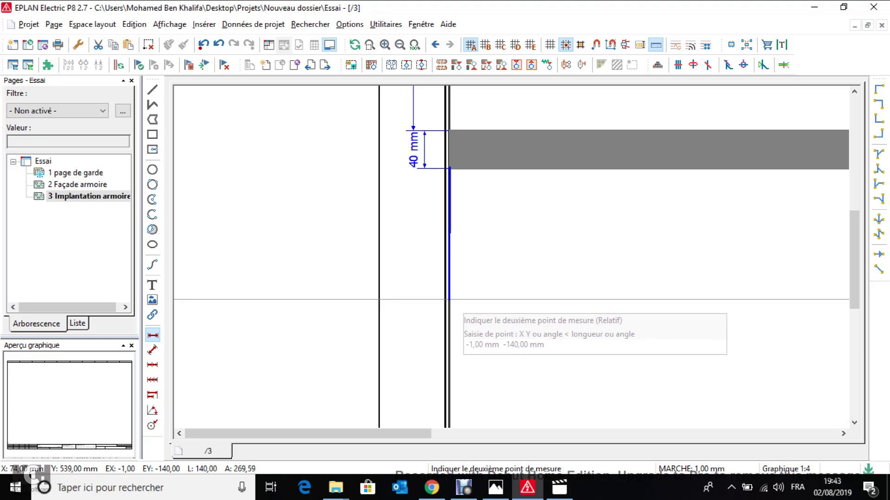
{"action": "left_click", "coordinate": [413, 298]}
{"action": "key", "text": "Escape"}
Copy the third grey bar with its 40 mm dimension to the lower end of the 140 mm dimension, and consult the cabinet photo
{"action": "left_click", "coordinate": [503, 159]}
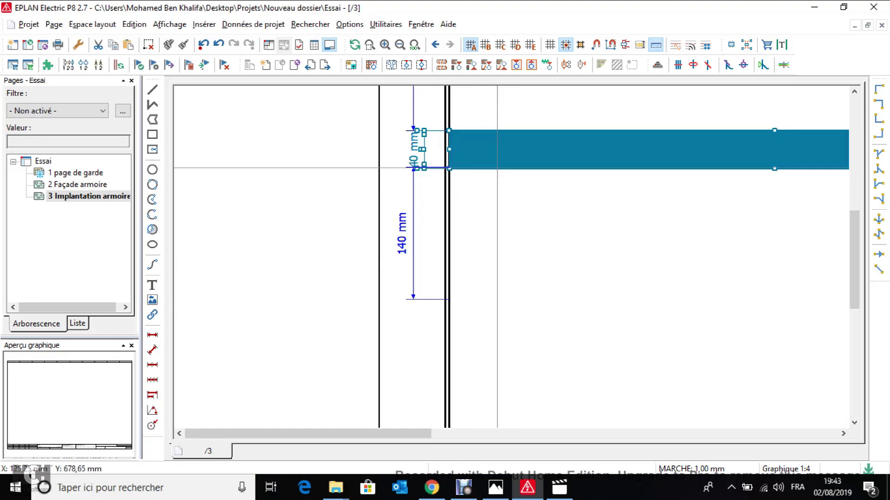
{"action": "key", "text": "ctrl+c"}
{"action": "key", "text": "ctrl+v"}
{"action": "scroll", "coordinate": [423, 182], "scroll_direction": "down", "scroll_amount": 2}
{"action": "scroll", "coordinate": [418, 303], "scroll_direction": "up", "scroll_amount": 4}
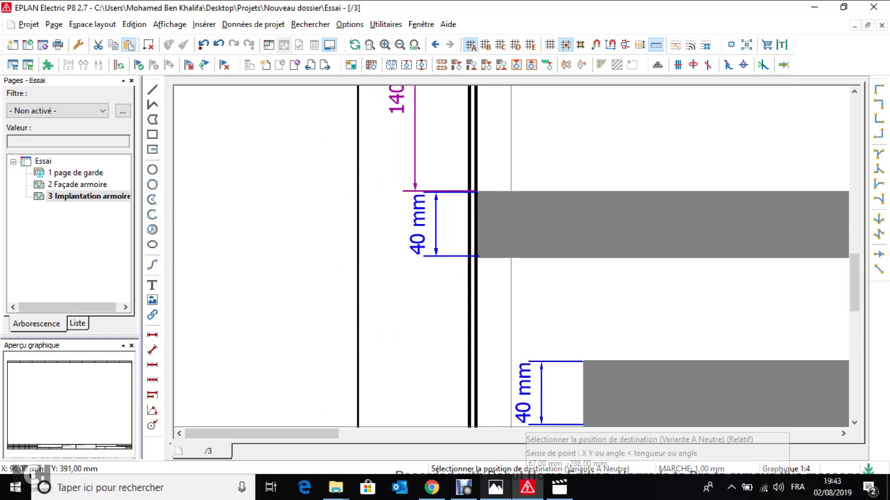
{"action": "left_click", "coordinate": [496, 488]}
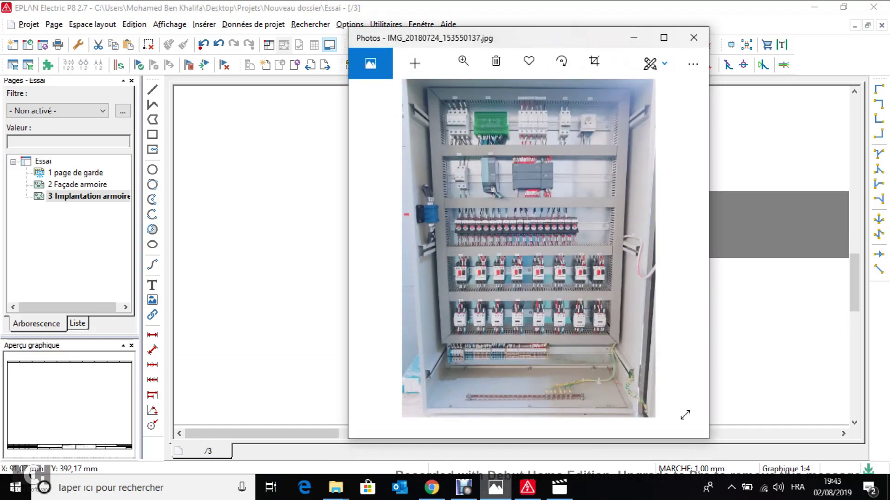
{"action": "left_click", "coordinate": [527, 487]}
Copy the fourth grey bar with its 40 mm and 140 mm dimensions and place the set directly below as the fifth row
{"action": "scroll", "coordinate": [470, 248], "scroll_direction": "down", "scroll_amount": 2}
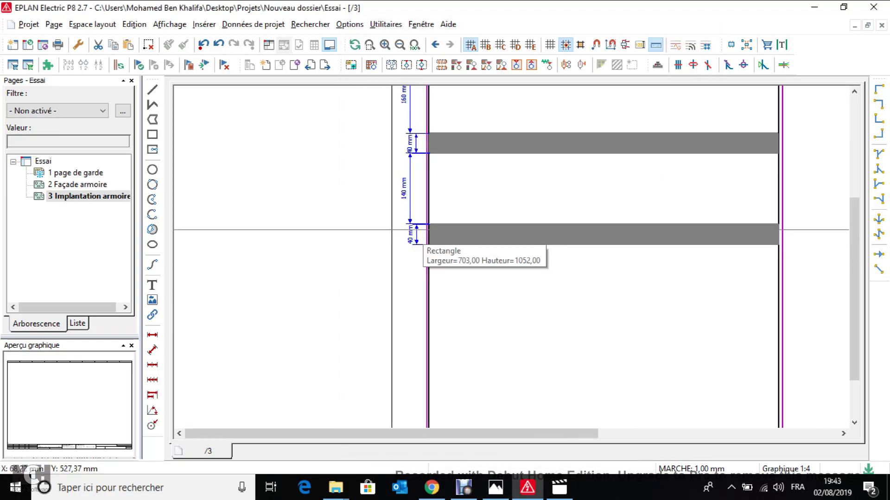
{"action": "scroll", "coordinate": [425, 264], "scroll_direction": "down", "scroll_amount": 2}
{"action": "scroll", "coordinate": [425, 268], "scroll_direction": "up", "scroll_amount": 4}
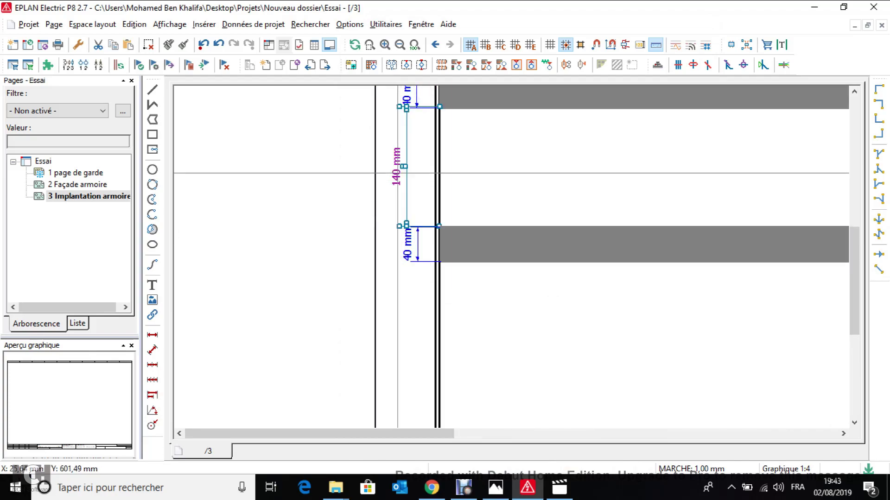
{"action": "left_click", "coordinate": [463, 251]}
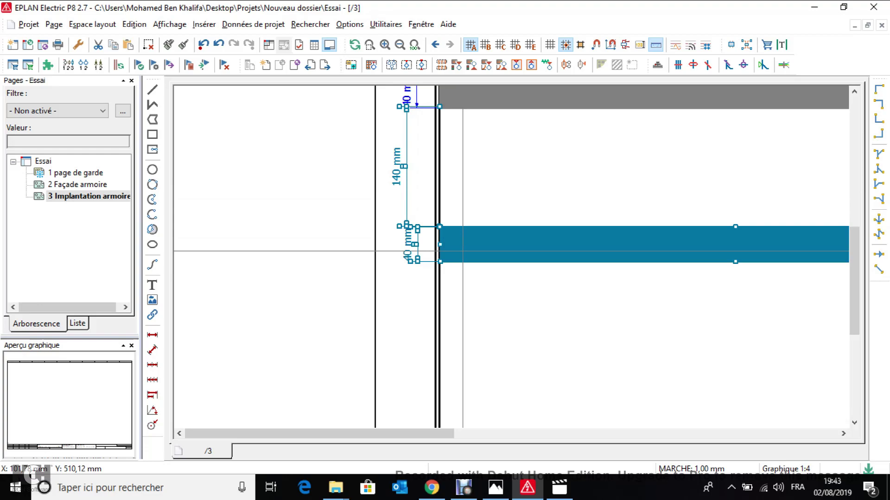
{"action": "key", "text": "ctrl+v"}
{"action": "scroll", "coordinate": [391, 263], "scroll_direction": "down", "scroll_amount": 3}
{"action": "scroll", "coordinate": [394, 350], "scroll_direction": "up", "scroll_amount": 3}
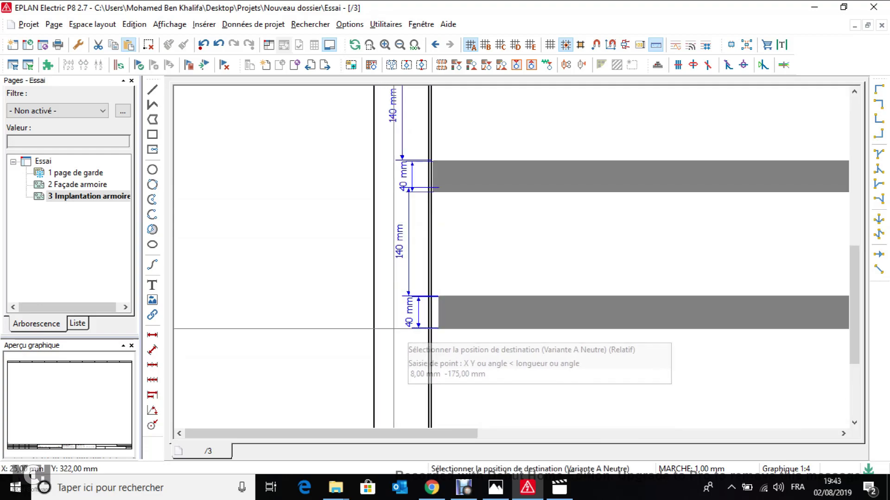
{"action": "scroll", "coordinate": [430, 334], "scroll_direction": "down", "scroll_amount": 4}
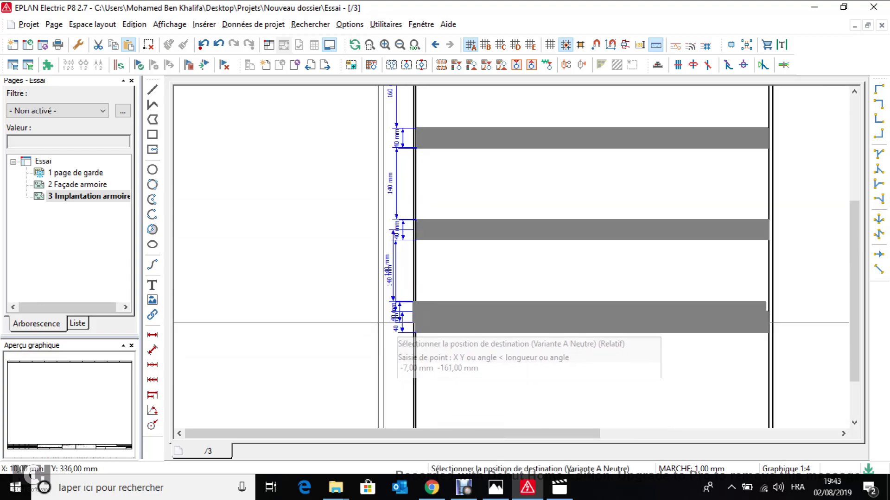
Place another copy of the bar with its 40 mm and 140 mm dimensions below the fifth bar as the sixth row
{"action": "scroll", "coordinate": [397, 338], "scroll_direction": "up", "scroll_amount": 3}
{"action": "scroll", "coordinate": [419, 373], "scroll_direction": "up", "scroll_amount": 1}
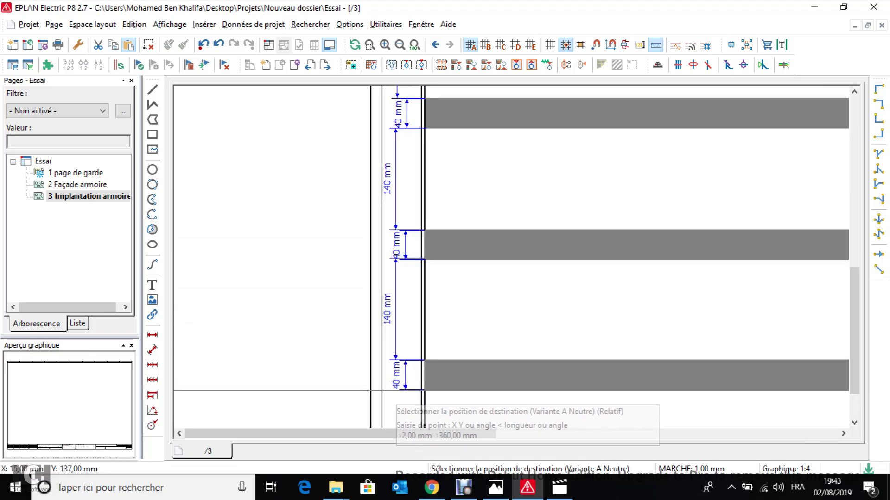
{"action": "left_click", "coordinate": [383, 392]}
{"action": "scroll", "coordinate": [450, 278], "scroll_direction": "down", "scroll_amount": 1}
{"action": "key", "text": "Escape"}
{"action": "scroll", "coordinate": [451, 269], "scroll_direction": "down", "scroll_amount": 7}
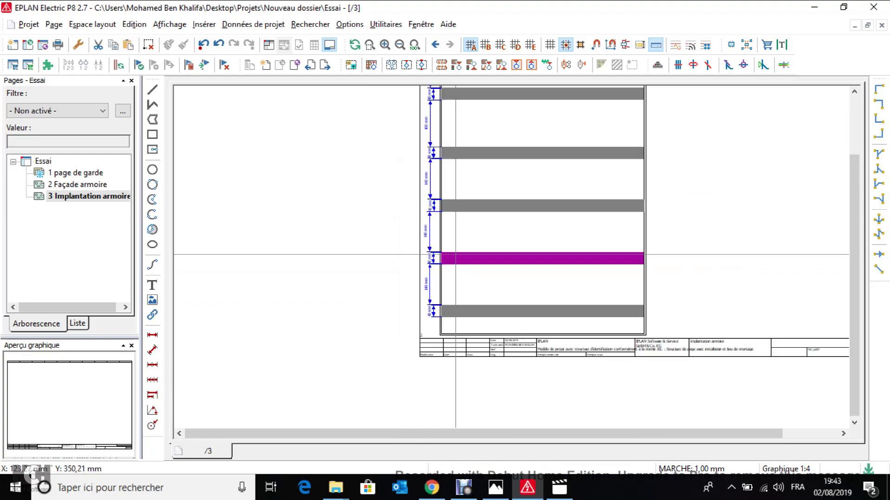
{"action": "scroll", "coordinate": [463, 258], "scroll_direction": "down", "scroll_amount": 2}
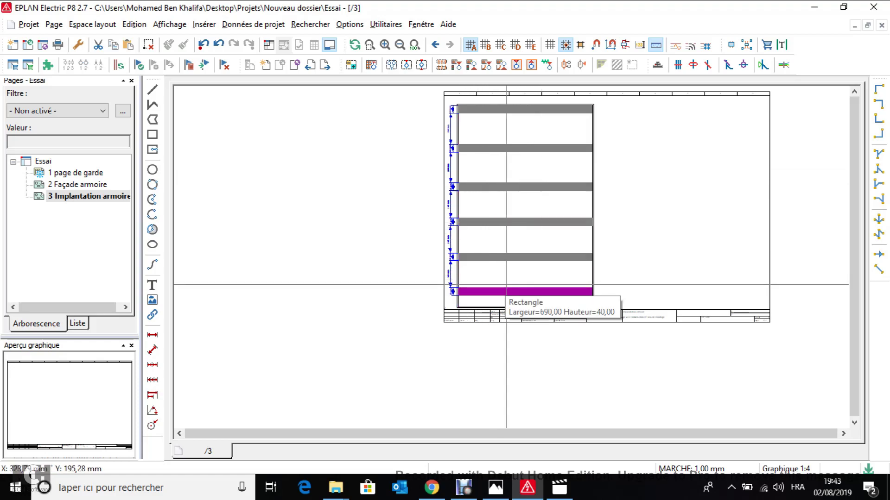
{"action": "scroll", "coordinate": [425, 367], "scroll_direction": "down", "scroll_amount": 1}
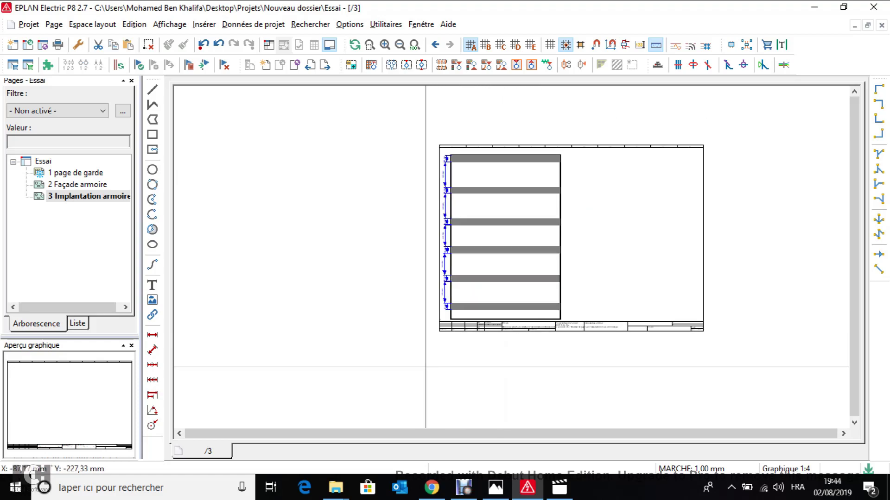
Stretch the bottom edges of the outer and inner frame rectangles downward, giving the inner rectangle a height of about 1059 mm
{"action": "left_click_drag", "start_coordinate": [419, 345], "coordinate": [580, 129]}
{"action": "scroll", "coordinate": [588, 134], "scroll_direction": "up", "scroll_amount": 4}
{"action": "scroll", "coordinate": [580, 130], "scroll_direction": "down", "scroll_amount": 4}
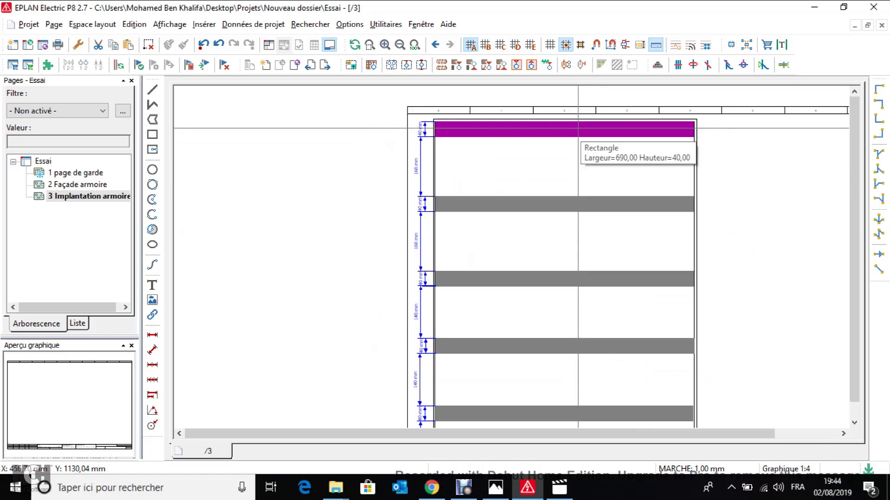
{"action": "scroll", "coordinate": [570, 221], "scroll_direction": "up", "scroll_amount": 4}
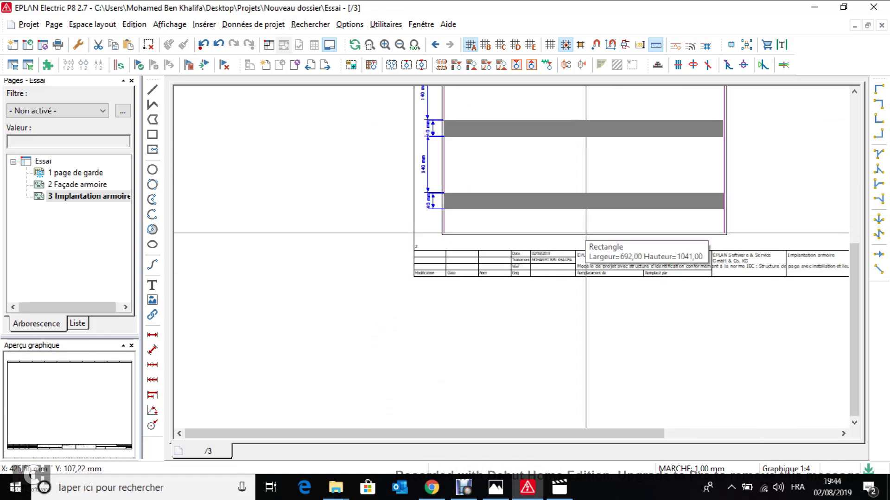
{"action": "scroll", "coordinate": [581, 236], "scroll_direction": "up", "scroll_amount": 3}
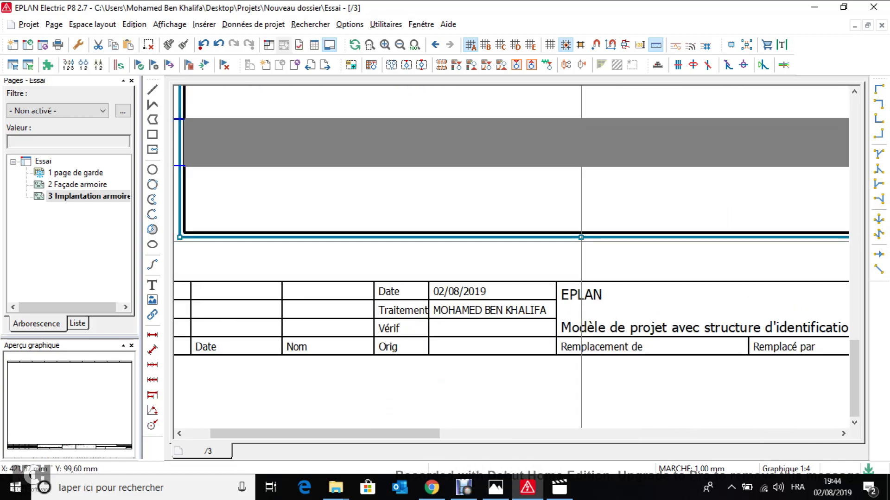
{"action": "left_click_drag", "start_coordinate": [580, 238], "coordinate": [582, 262]}
{"action": "left_click", "coordinate": [584, 234]}
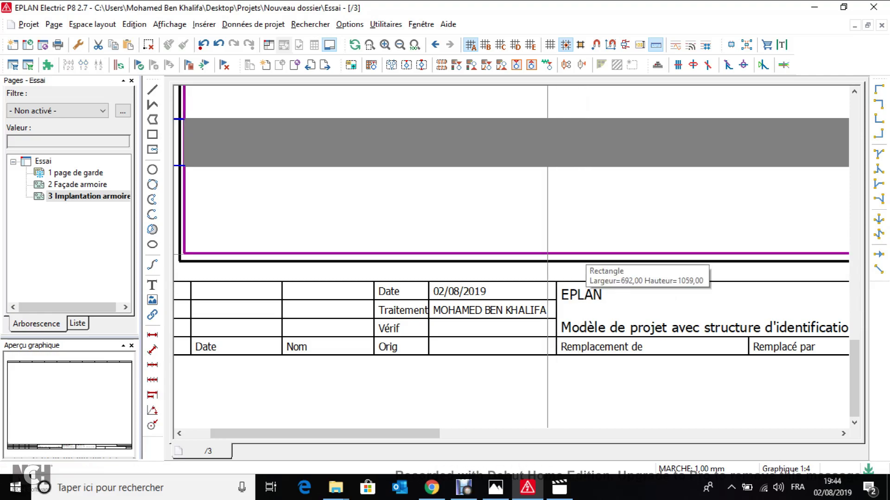
Draw a vertical rectangle about 30 mm wide and 983 mm high along the frame's left side, from the sixth bar up to the first
{"action": "scroll", "coordinate": [525, 265], "scroll_direction": "down", "scroll_amount": 3}
{"action": "scroll", "coordinate": [525, 265], "scroll_direction": "down", "scroll_amount": 5}
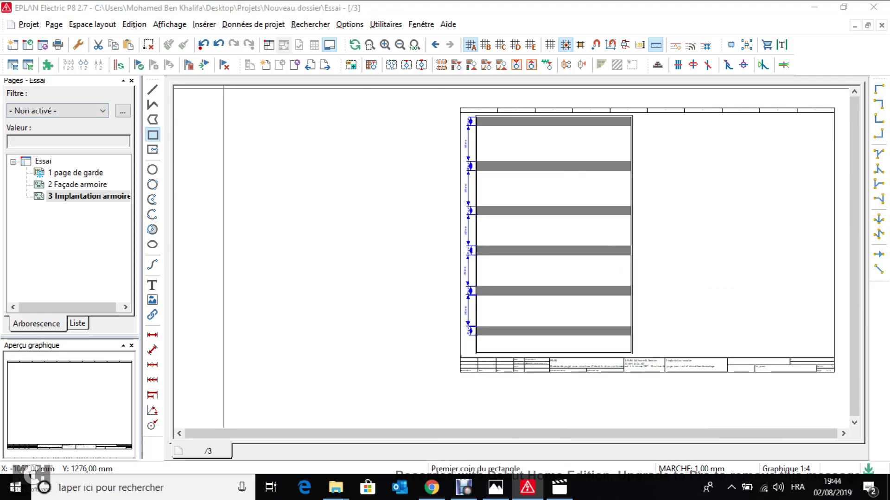
{"action": "scroll", "coordinate": [496, 321], "scroll_direction": "up", "scroll_amount": 3}
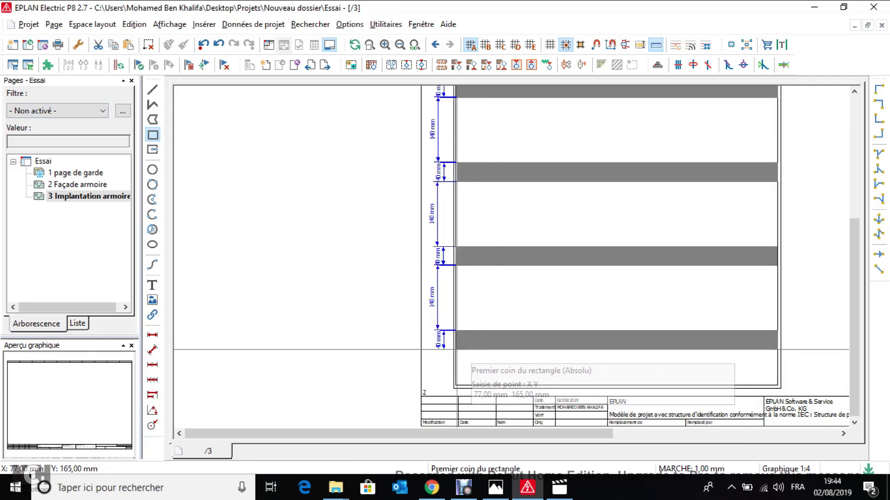
{"action": "left_click", "coordinate": [454, 350]}
{"action": "scroll", "coordinate": [482, 349], "scroll_direction": "down", "scroll_amount": 4}
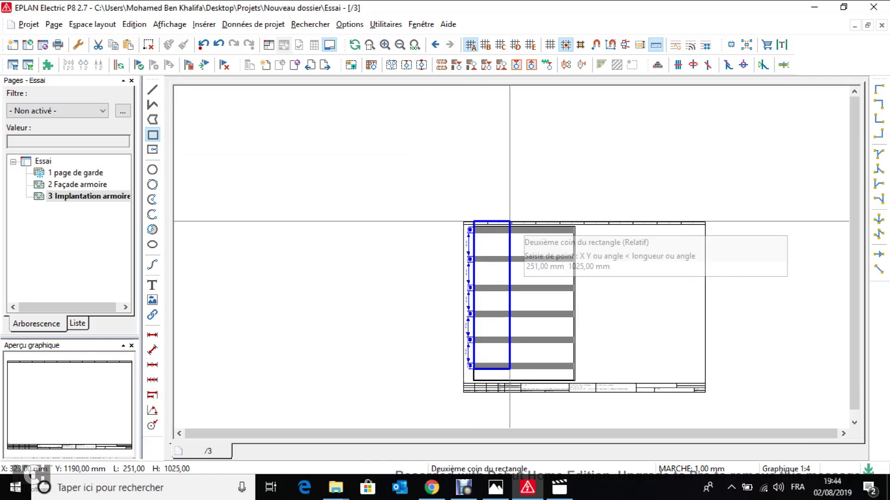
{"action": "scroll", "coordinate": [510, 222], "scroll_direction": "up", "scroll_amount": 4}
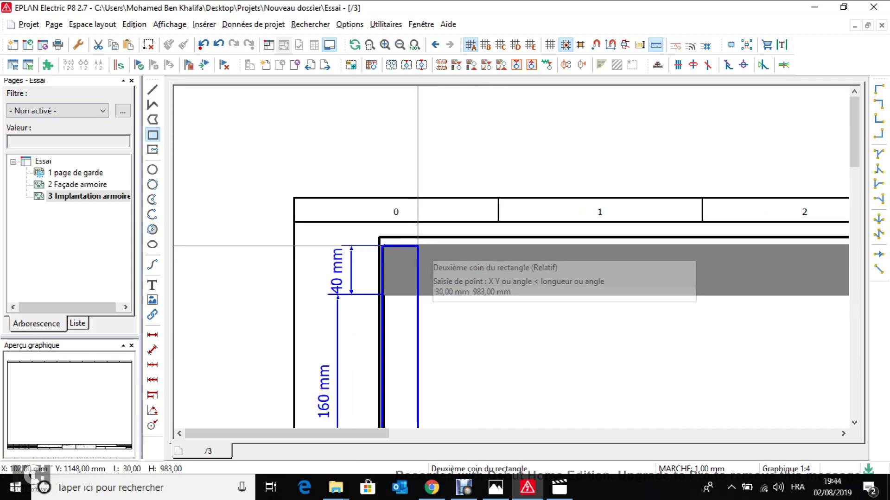
{"action": "left_click", "coordinate": [419, 246]}
{"action": "scroll", "coordinate": [429, 250], "scroll_direction": "down", "scroll_amount": 2}
{"action": "key", "text": "Escape"}
Set the vertical rectangle's width to 40 mm, colour it grey and enable its surface fill
{"action": "double_click", "coordinate": [431, 295]}
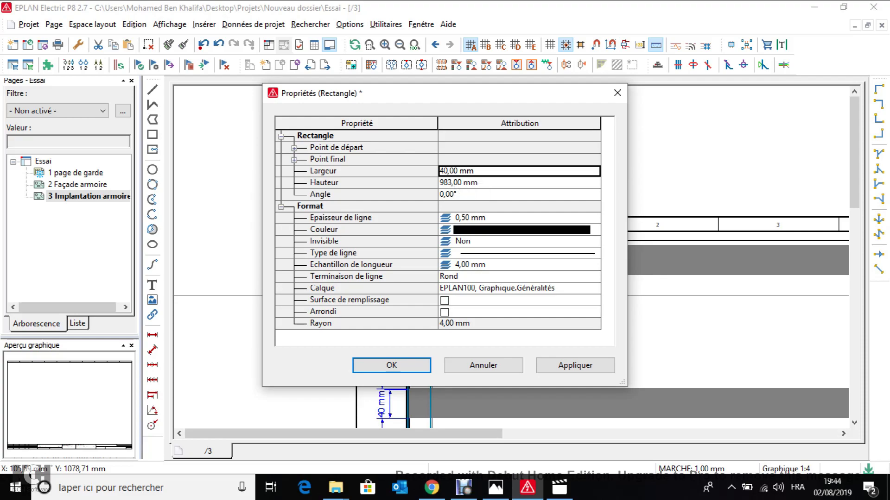
{"action": "left_click", "coordinate": [595, 230]}
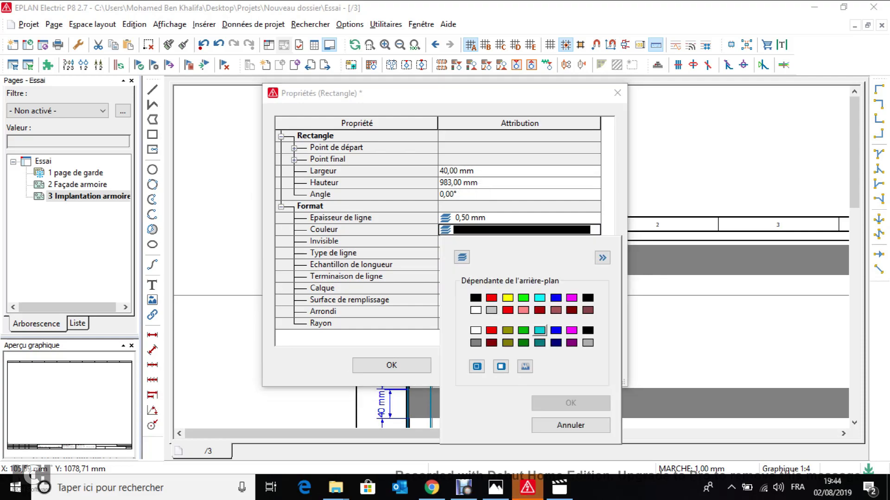
{"action": "left_click", "coordinate": [570, 404]}
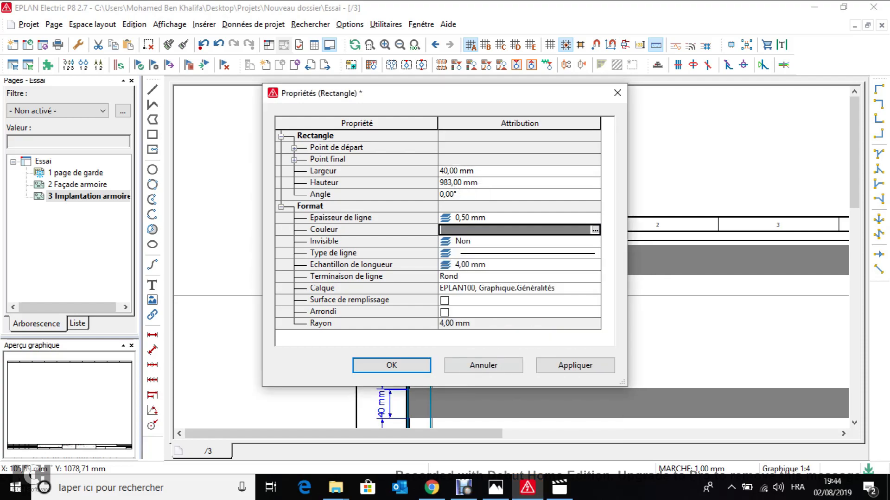
{"action": "left_click", "coordinate": [444, 301]}
{"action": "left_click", "coordinate": [392, 365]}
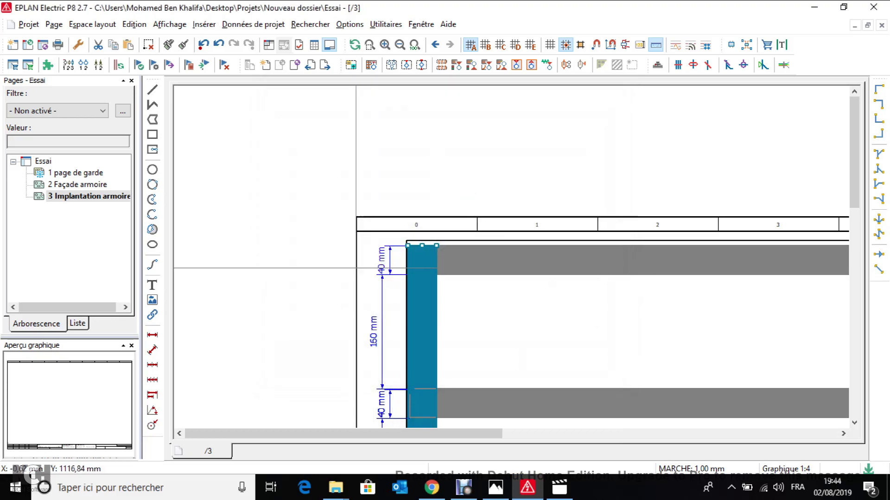
Copy the grey vertical bar and place the copy along the frame's right side, aligned with the lower edge of the sixth bar
{"action": "left_click", "coordinate": [421, 309]}
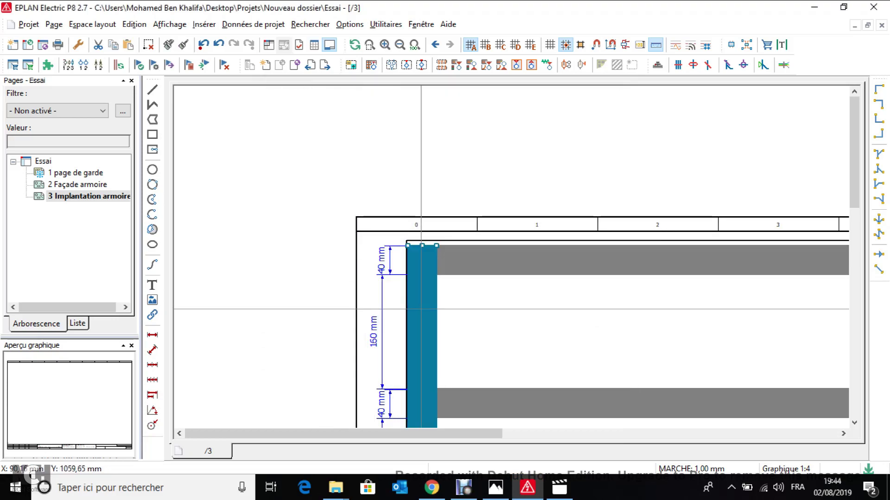
{"action": "key", "text": "ctrl+c"}
{"action": "key", "text": "ctrl+v"}
{"action": "scroll", "coordinate": [404, 423], "scroll_direction": "down", "scroll_amount": 2}
{"action": "scroll", "coordinate": [531, 401], "scroll_direction": "up", "scroll_amount": 5}
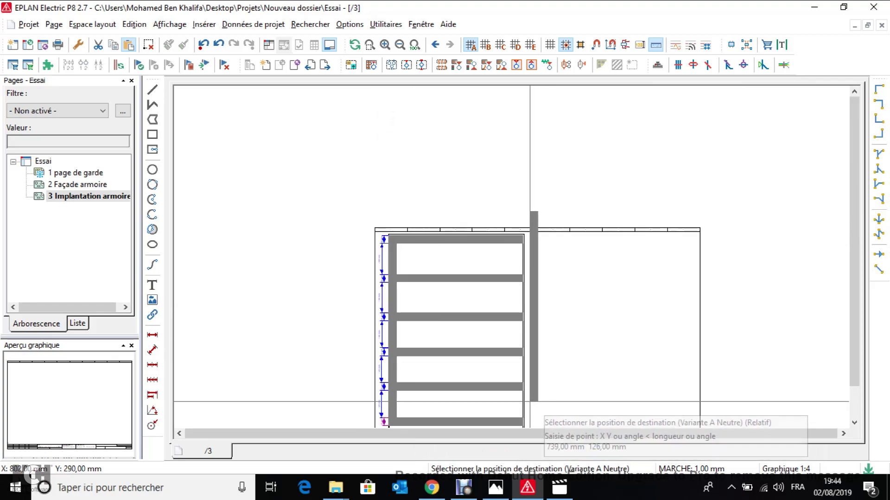
{"action": "scroll", "coordinate": [520, 404], "scroll_direction": "down", "scroll_amount": 6}
{"action": "scroll", "coordinate": [523, 336], "scroll_direction": "up", "scroll_amount": 5}
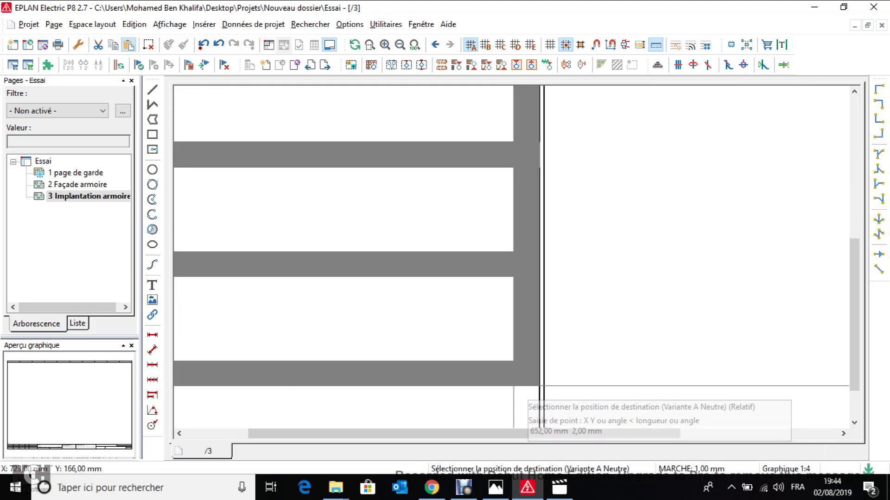
{"action": "scroll", "coordinate": [541, 386], "scroll_direction": "down", "scroll_amount": 5}
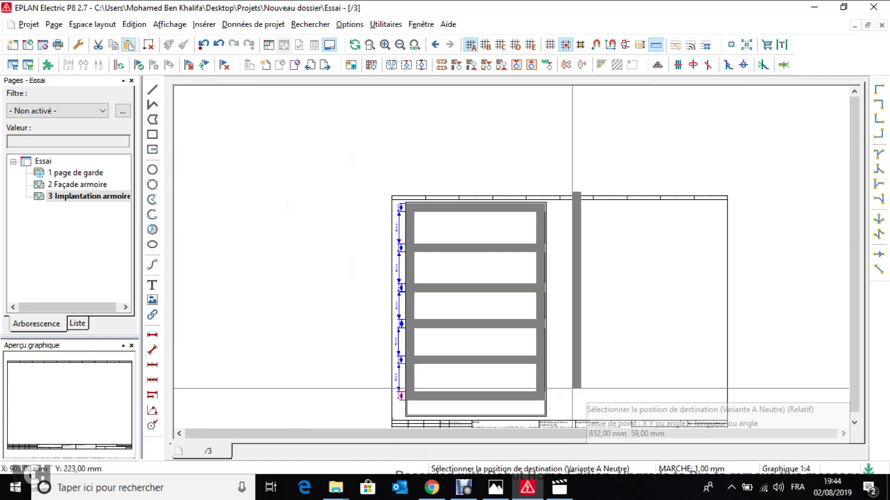
{"action": "scroll", "coordinate": [540, 243], "scroll_direction": "up", "scroll_amount": 2}
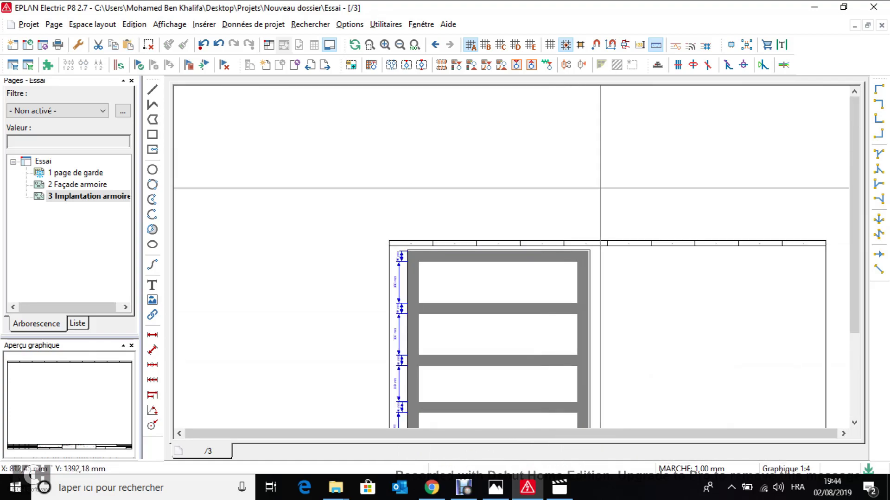
Draw a horizontal rectangle about 603 mm wide and 24 mm high inside the top bay, between the two vertical bars
{"action": "scroll", "coordinate": [495, 206], "scroll_direction": "down", "scroll_amount": 5}
{"action": "scroll", "coordinate": [471, 274], "scroll_direction": "up", "scroll_amount": 5}
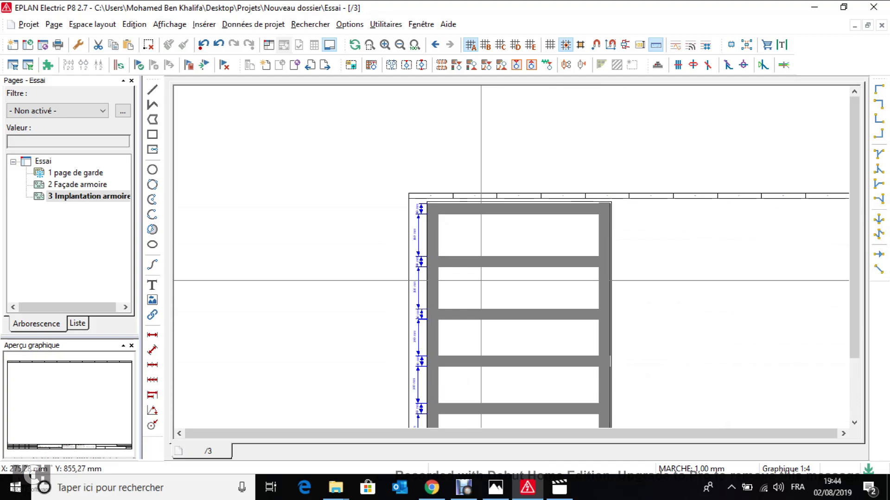
{"action": "scroll", "coordinate": [397, 215], "scroll_direction": "down", "scroll_amount": 2}
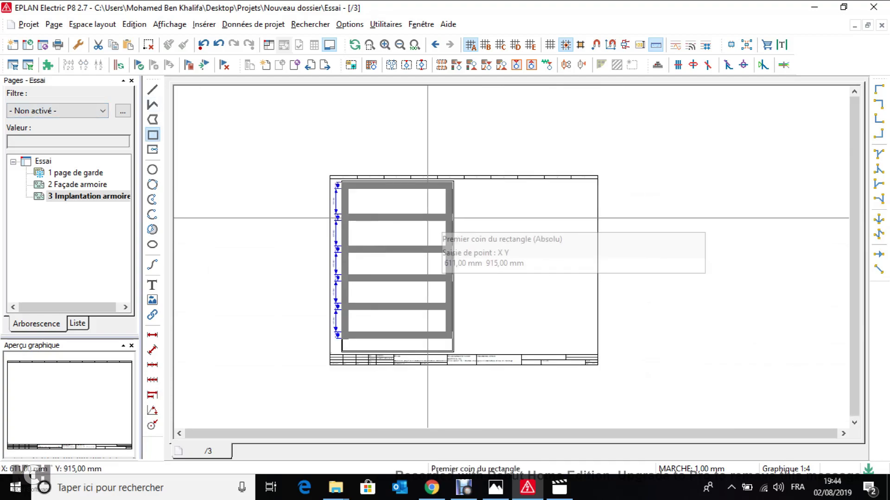
{"action": "scroll", "coordinate": [388, 202], "scroll_direction": "up", "scroll_amount": 6}
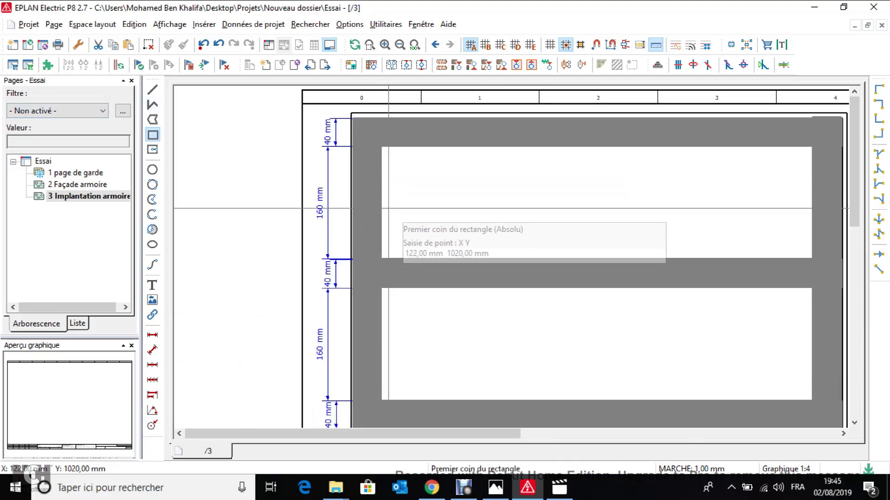
{"action": "left_click", "coordinate": [383, 206]}
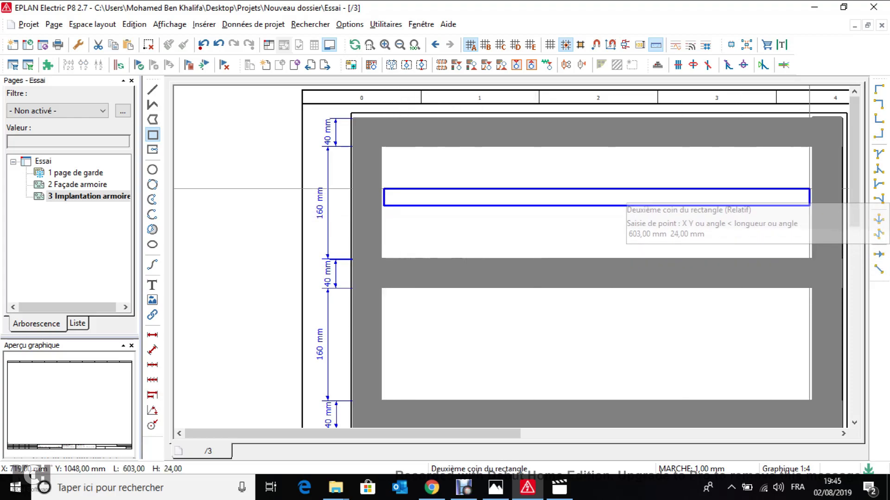
{"action": "left_click", "coordinate": [810, 189]}
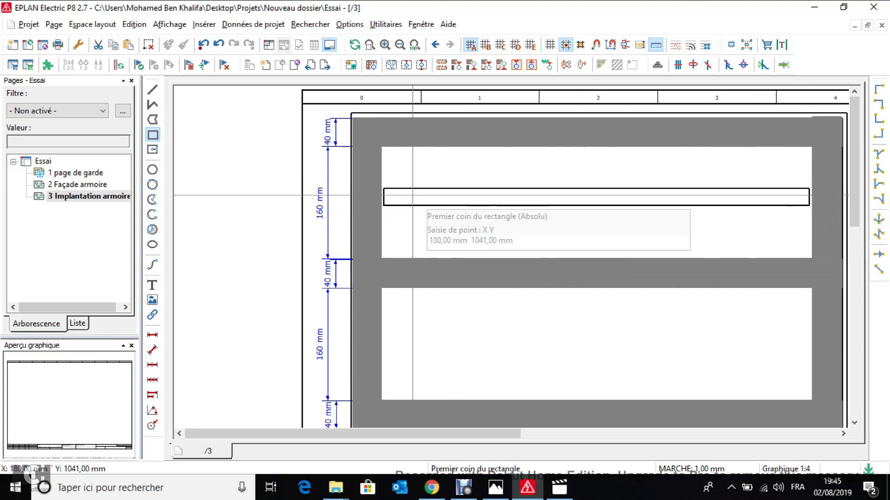
Draw a thinner rectangle about 603 mm wide and 7 mm high centred inside the top bay's horizontal rectangle
{"action": "left_click", "coordinate": [383, 199]}
{"action": "scroll", "coordinate": [731, 194], "scroll_direction": "down", "scroll_amount": 5}
{"action": "scroll", "coordinate": [832, 171], "scroll_direction": "up", "scroll_amount": 11}
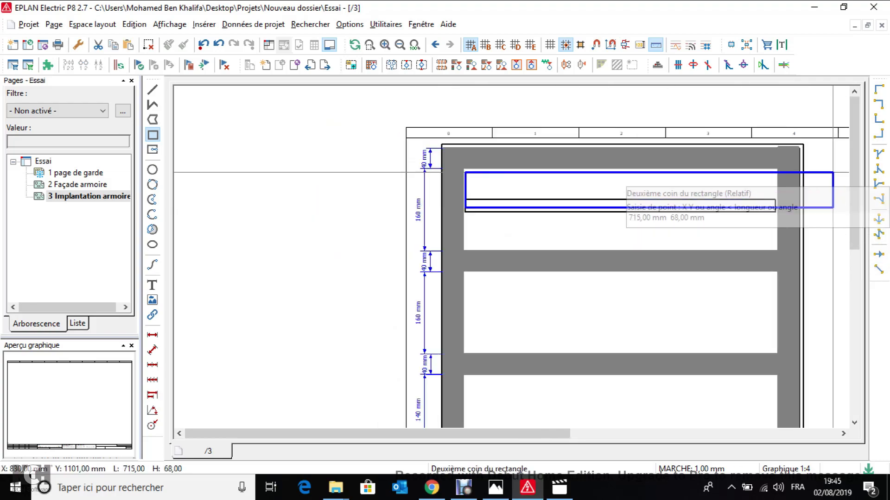
{"action": "scroll", "coordinate": [759, 199], "scroll_direction": "up", "scroll_amount": 5}
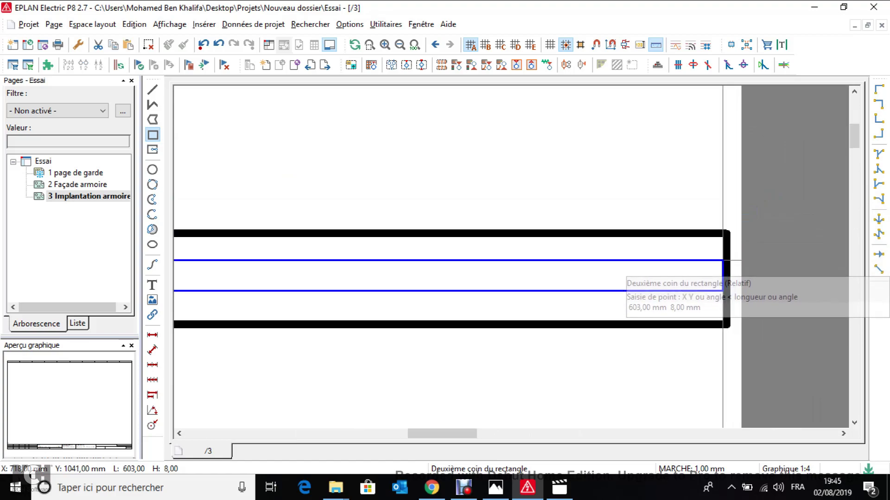
{"action": "left_click", "coordinate": [722, 264]}
{"action": "key", "text": "Escape"}
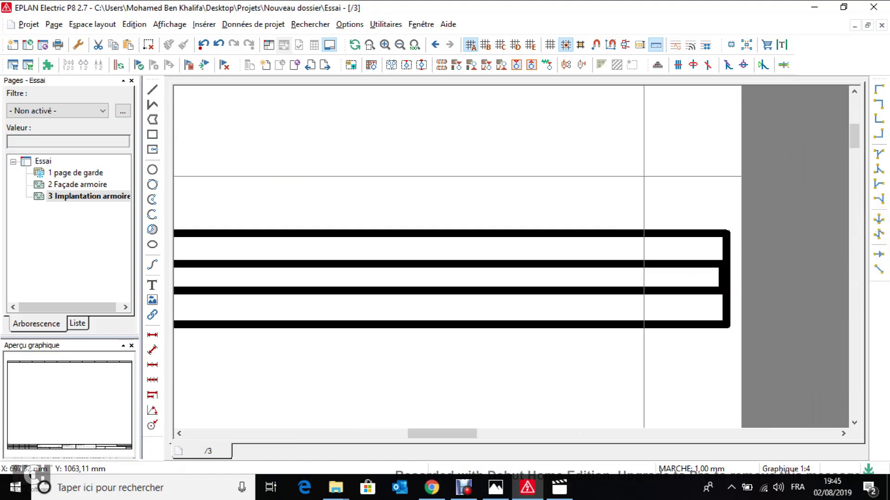
Set the line thickness of the thin inner rectangle to 0.20 mm
{"action": "left_click", "coordinate": [621, 265]}
{"action": "double_click", "coordinate": [621, 265]}
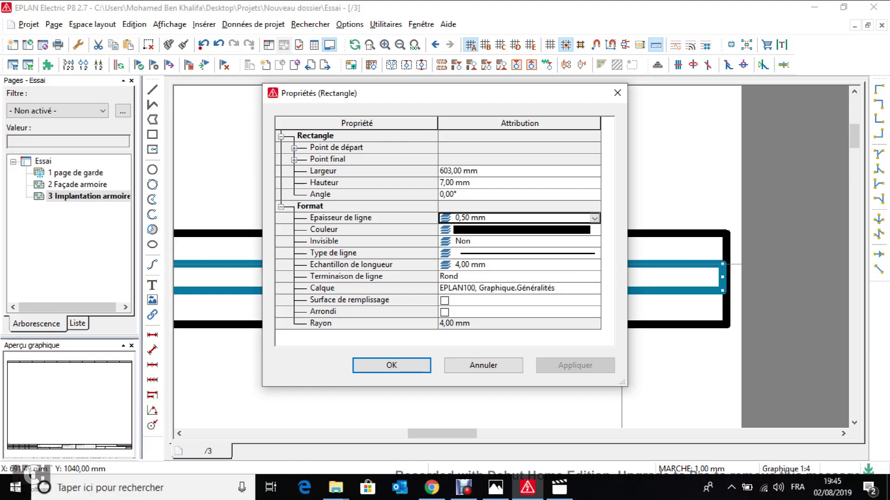
{"action": "left_click", "coordinate": [595, 218]}
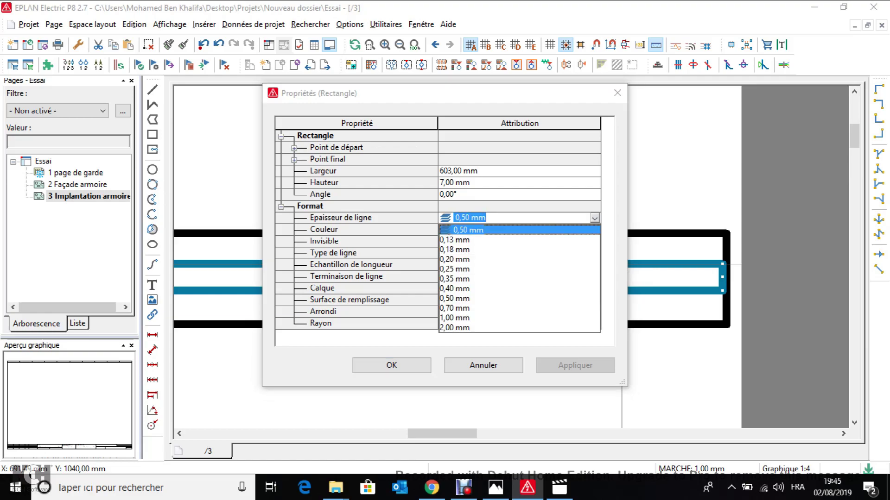
{"action": "left_click", "coordinate": [454, 259]}
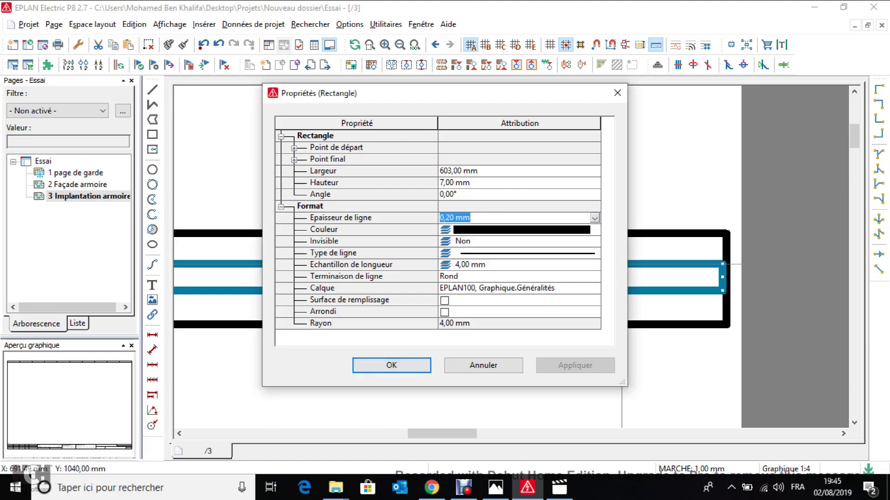
{"action": "key", "text": "Return"}
{"action": "scroll", "coordinate": [611, 301], "scroll_direction": "down", "scroll_amount": 4}
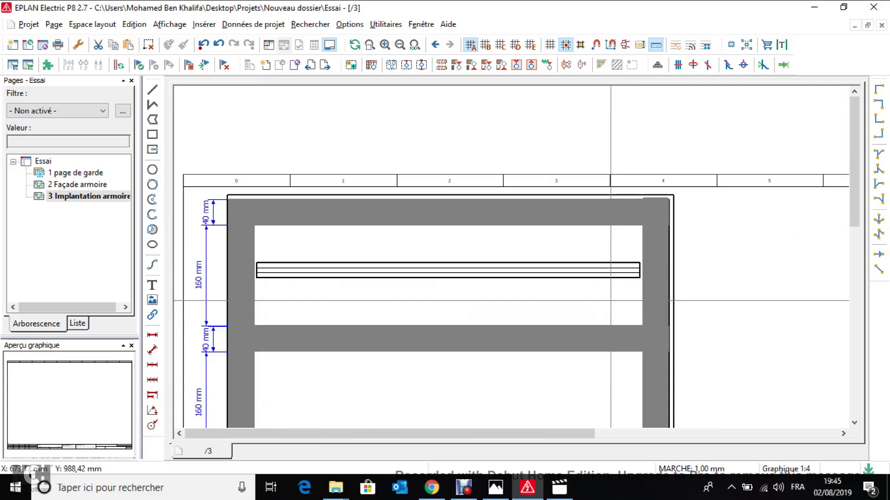
Set the line thickness of the 24 mm high outer rectangle to 0.25 mm
{"action": "scroll", "coordinate": [318, 301], "scroll_direction": "up", "scroll_amount": 5}
{"action": "left_click", "coordinate": [394, 325]}
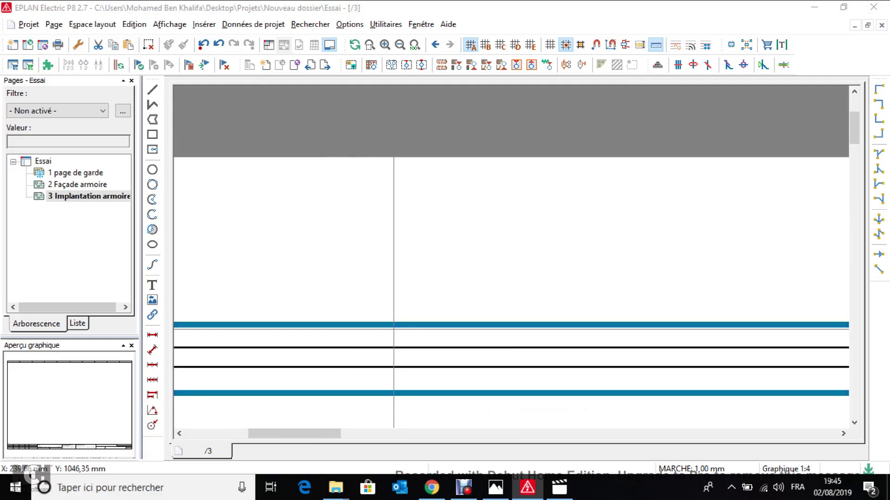
{"action": "double_click", "coordinate": [394, 324]}
{"action": "left_click", "coordinate": [595, 219]}
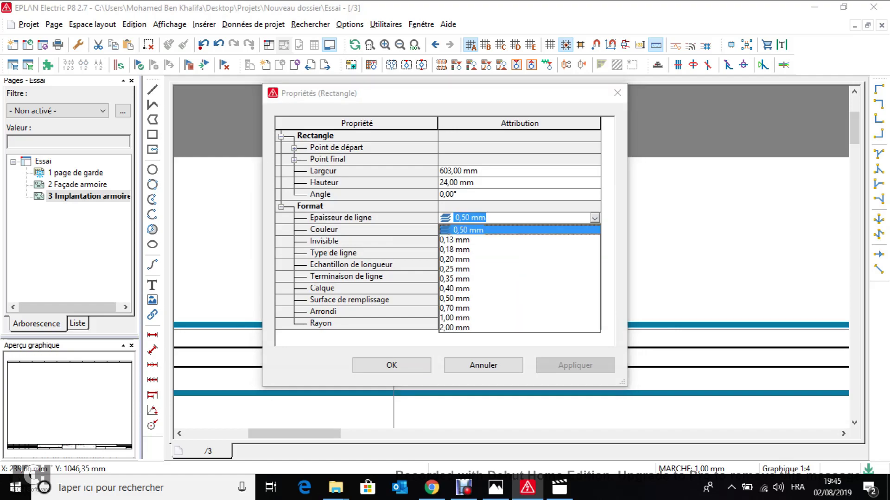
{"action": "left_click", "coordinate": [463, 269]}
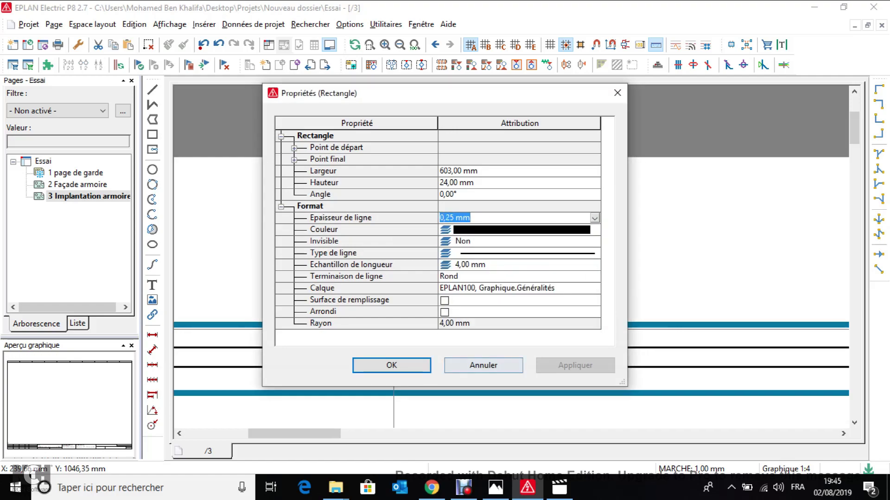
{"action": "key", "text": "Return"}
Move the left edge of the thin inner rectangle into line with the outer rectangle's left edge
{"action": "scroll", "coordinate": [367, 257], "scroll_direction": "up", "scroll_amount": 2}
{"action": "scroll", "coordinate": [367, 257], "scroll_direction": "down", "scroll_amount": 4}
{"action": "scroll", "coordinate": [368, 257], "scroll_direction": "up", "scroll_amount": 2}
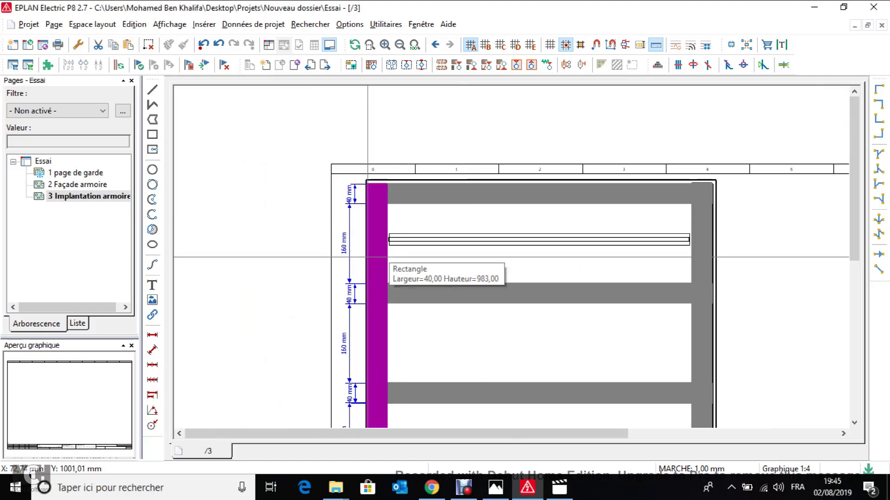
{"action": "scroll", "coordinate": [465, 243], "scroll_direction": "up", "scroll_amount": 1}
{"action": "scroll", "coordinate": [278, 262], "scroll_direction": "down", "scroll_amount": 2}
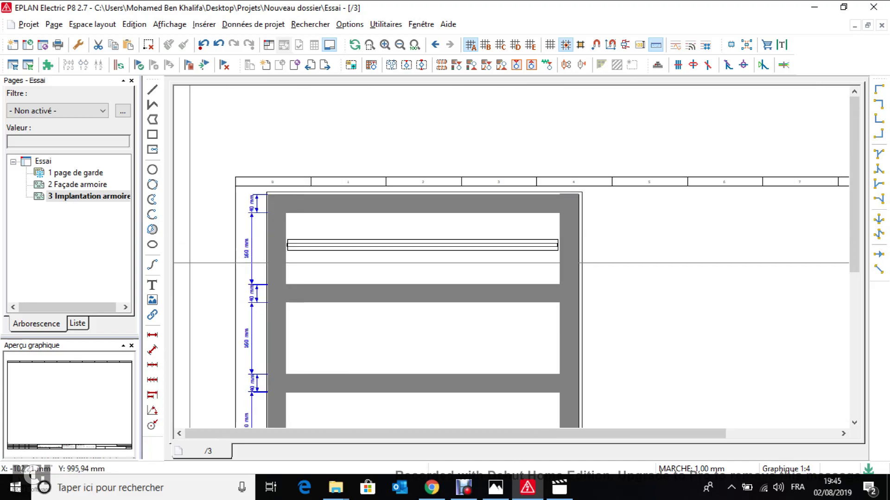
{"action": "scroll", "coordinate": [218, 255], "scroll_direction": "up", "scroll_amount": 4}
{"action": "scroll", "coordinate": [218, 255], "scroll_direction": "up", "scroll_amount": 2}
{"action": "left_click", "coordinate": [260, 267]}
{"action": "left_click_drag", "start_coordinate": [259, 267], "coordinate": [267, 264]}
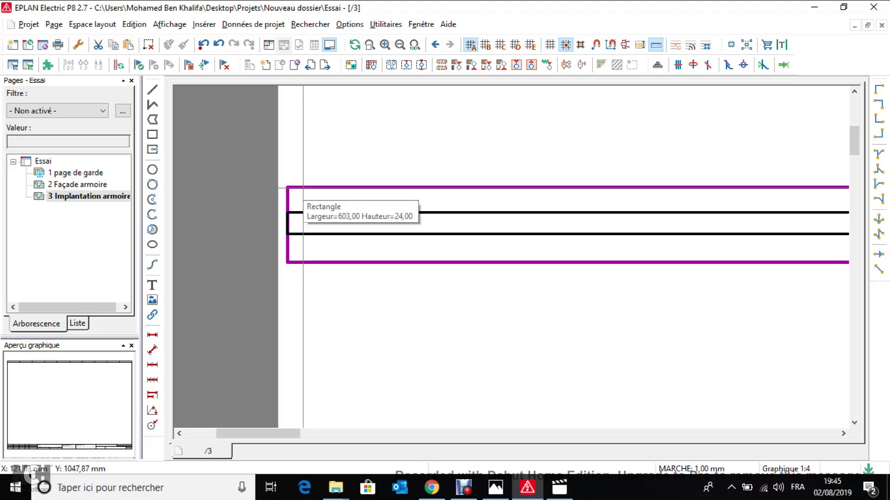
{"action": "scroll", "coordinate": [295, 237], "scroll_direction": "up", "scroll_amount": 3}
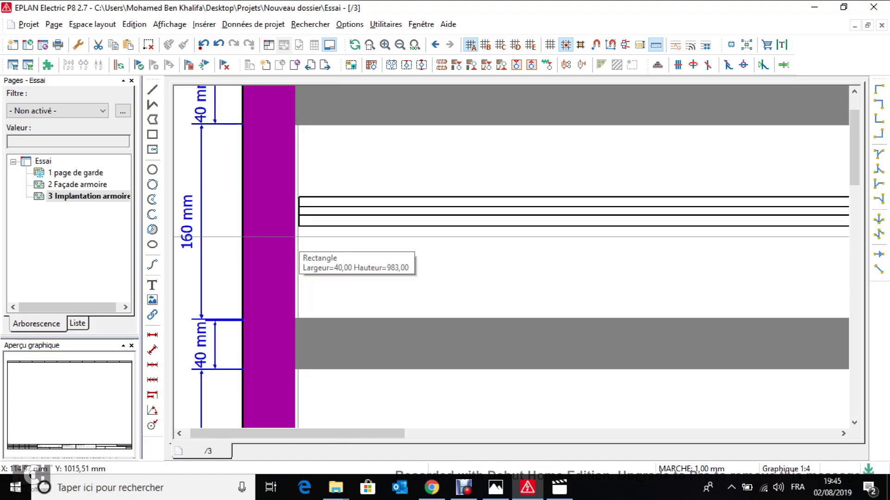
Copy the rail's outer and inner rectangles together and place a copy in the second bay, aligned below the original
{"action": "left_click", "coordinate": [327, 226]}
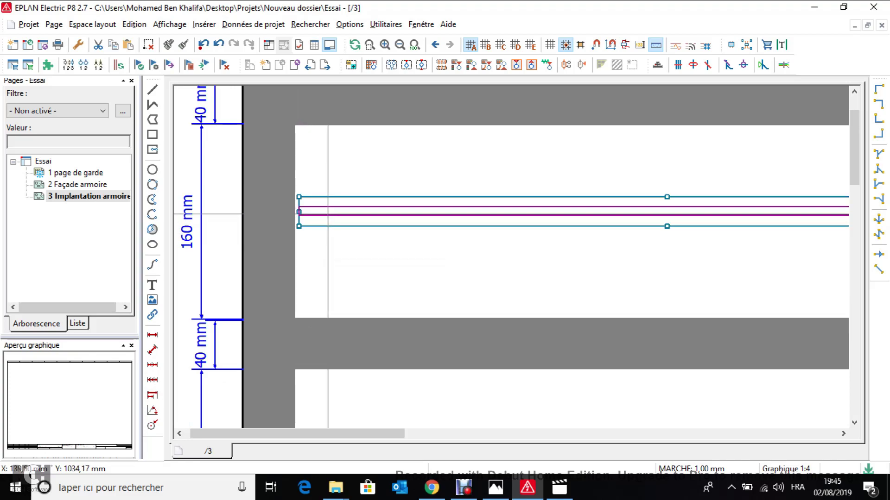
{"action": "scroll", "coordinate": [329, 212], "scroll_direction": "down", "scroll_amount": 2}
{"action": "left_click_drag", "start_coordinate": [733, 206], "coordinate": [736, 211]}
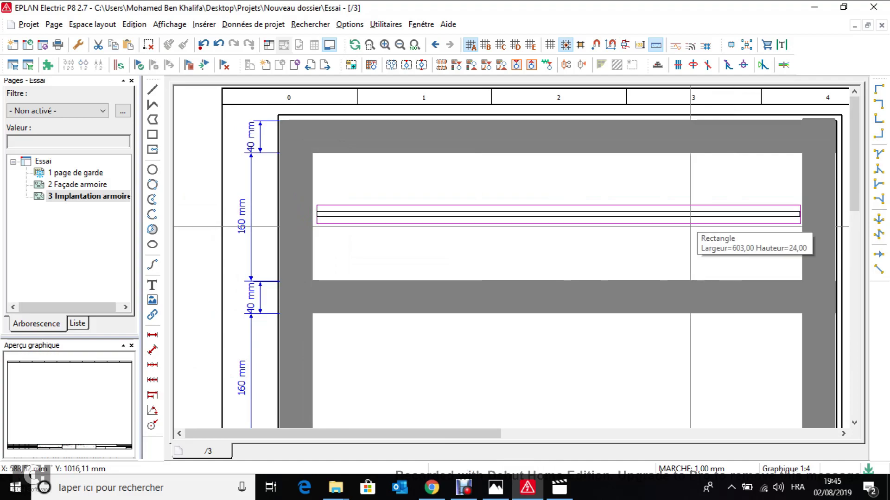
{"action": "left_click", "coordinate": [645, 215]}
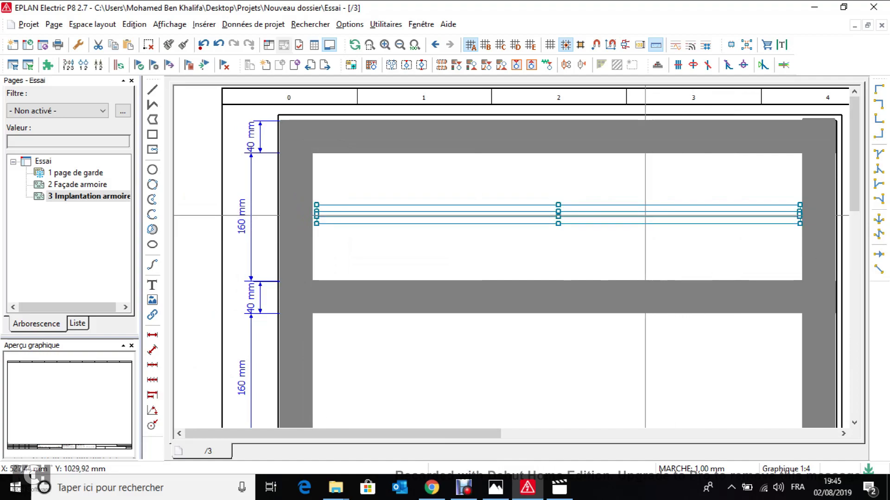
{"action": "key", "text": "ctrl+c"}
{"action": "key", "text": "ctrl+v"}
{"action": "scroll", "coordinate": [324, 218], "scroll_direction": "down", "scroll_amount": 2}
{"action": "scroll", "coordinate": [317, 287], "scroll_direction": "up", "scroll_amount": 2}
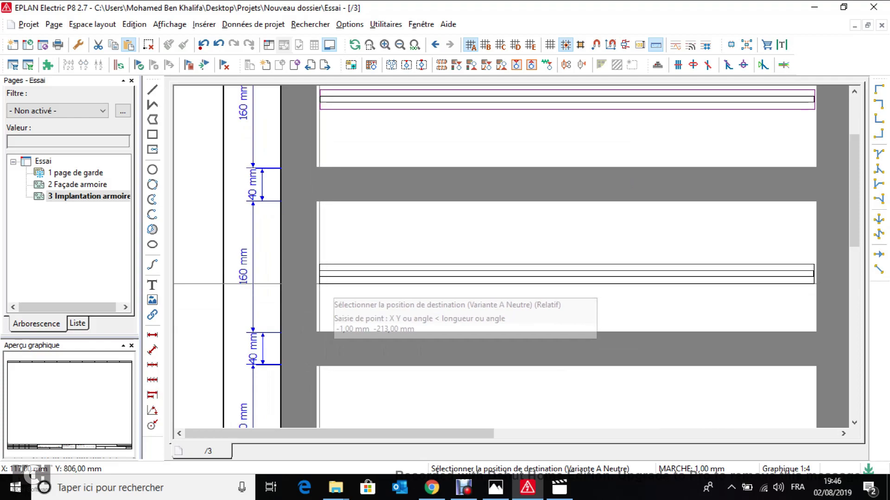
Place further copies of the rail in the third, fourth and fifth bays and one in the space below the sixth bar
{"action": "scroll", "coordinate": [320, 284], "scroll_direction": "down", "scroll_amount": 2}
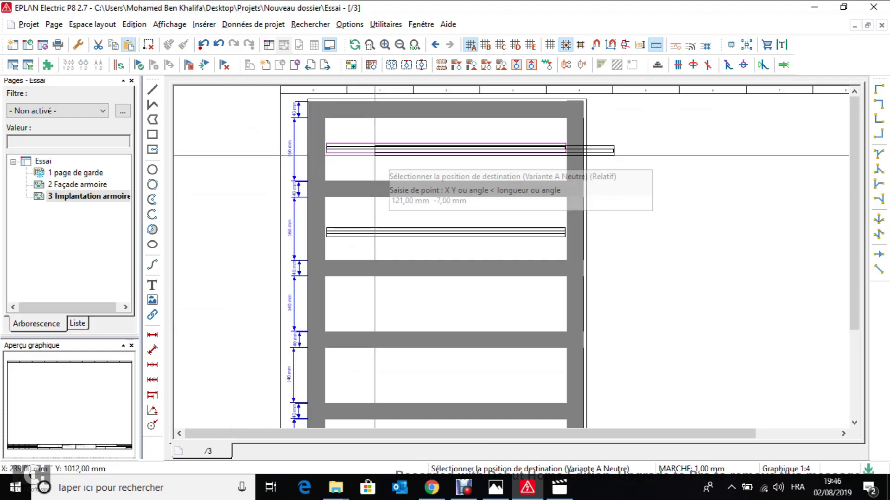
{"action": "scroll", "coordinate": [320, 259], "scroll_direction": "up", "scroll_amount": 1}
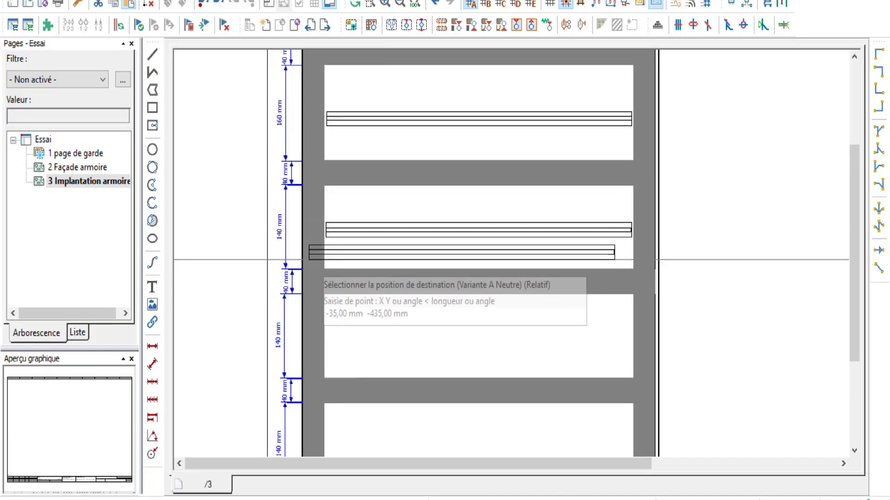
{"action": "scroll", "coordinate": [292, 258], "scroll_direction": "down", "scroll_amount": 2}
{"action": "scroll", "coordinate": [294, 271], "scroll_direction": "up", "scroll_amount": 3}
{"action": "scroll", "coordinate": [366, 278], "scroll_direction": "up", "scroll_amount": 1}
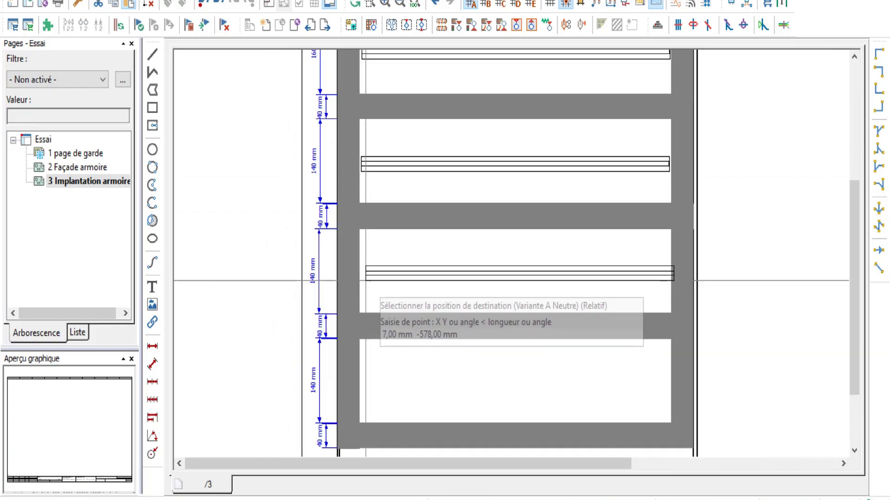
{"action": "scroll", "coordinate": [362, 281], "scroll_direction": "down", "scroll_amount": 1}
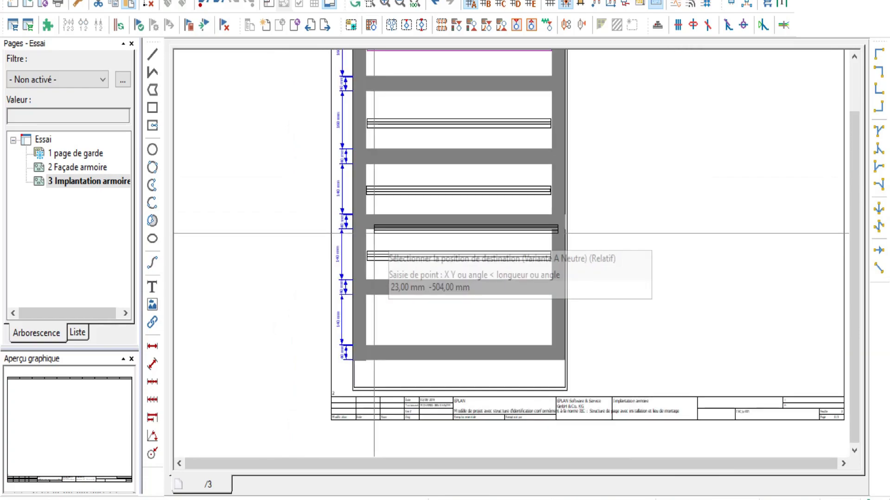
{"action": "scroll", "coordinate": [369, 322], "scroll_direction": "up", "scroll_amount": 1}
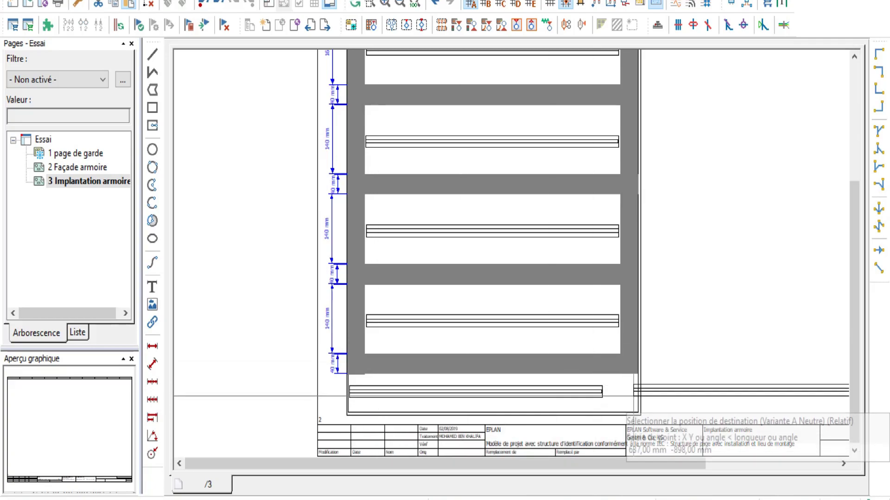
Stretch the lowest rail's outer rectangle rightward to the frame's right side, giving it a width of about 683 mm
{"action": "scroll", "coordinate": [628, 403], "scroll_direction": "up", "scroll_amount": 2}
{"action": "scroll", "coordinate": [628, 403], "scroll_direction": "up", "scroll_amount": 1}
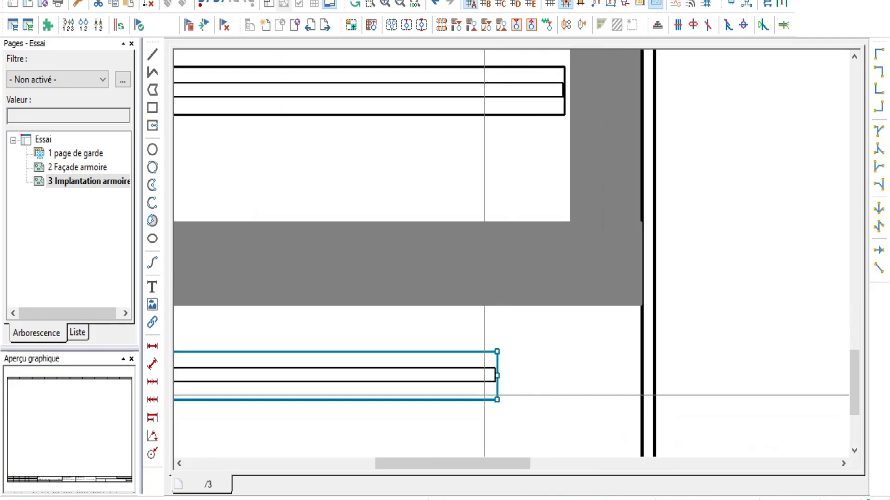
{"action": "left_click", "coordinate": [496, 376]}
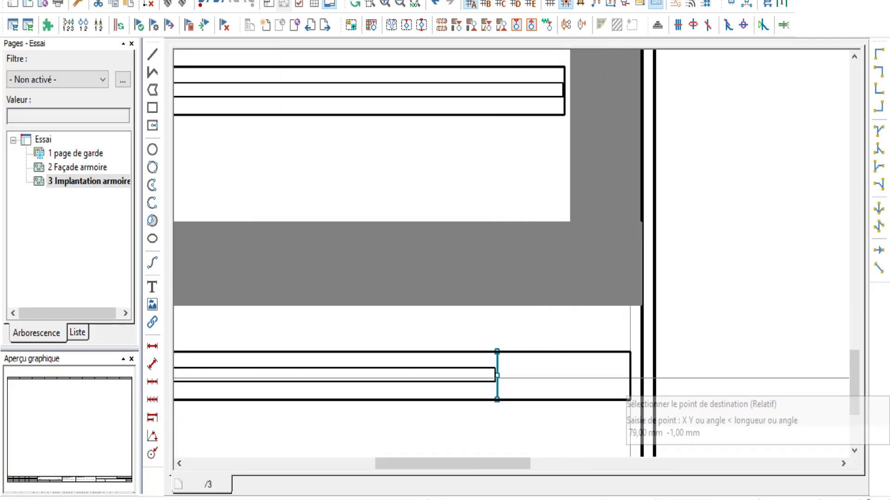
{"action": "key", "text": "Escape"}
Stretch the lowest rail's inner rectangle rightward by about 81 mm to meet the outer rectangle's right edge
{"action": "double_click", "coordinate": [492, 374]}
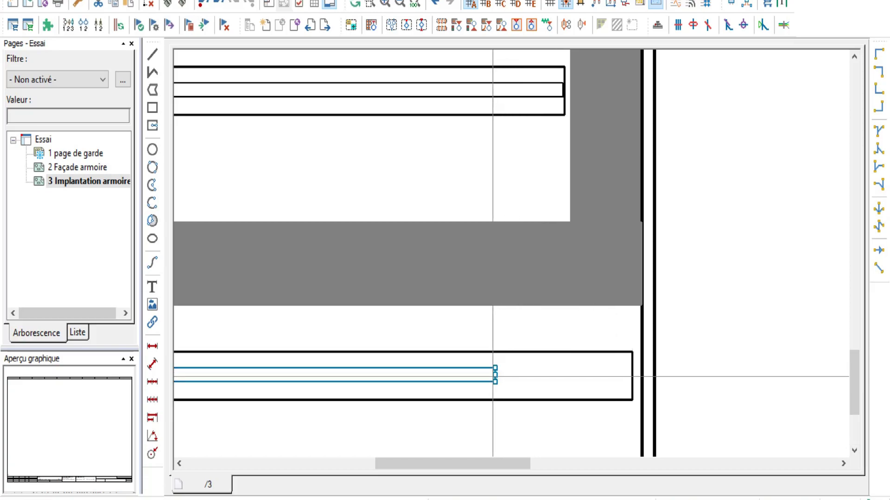
{"action": "left_click", "coordinate": [483, 382]}
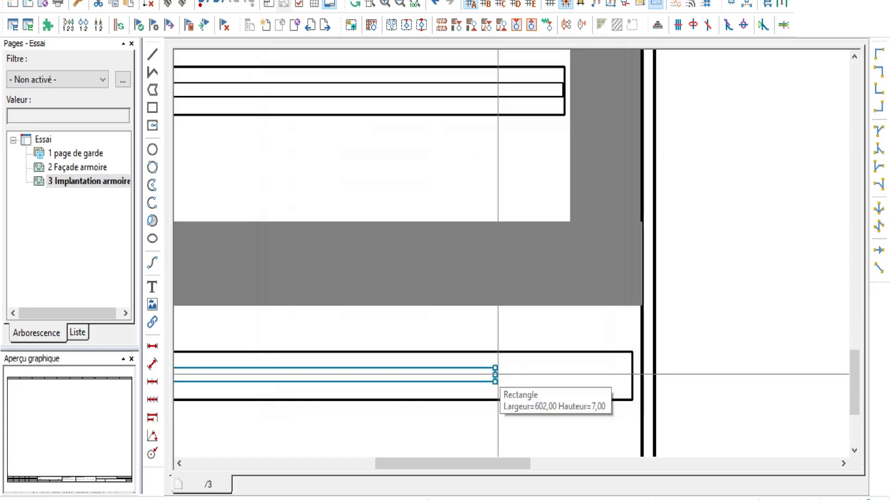
{"action": "left_click", "coordinate": [494, 374]}
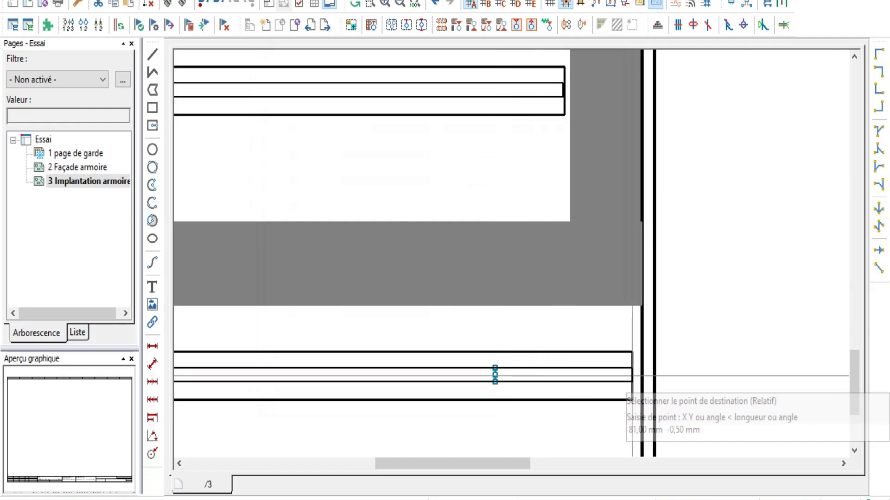
{"action": "key", "text": "Escape"}
{"action": "scroll", "coordinate": [524, 322], "scroll_direction": "down", "scroll_amount": 5}
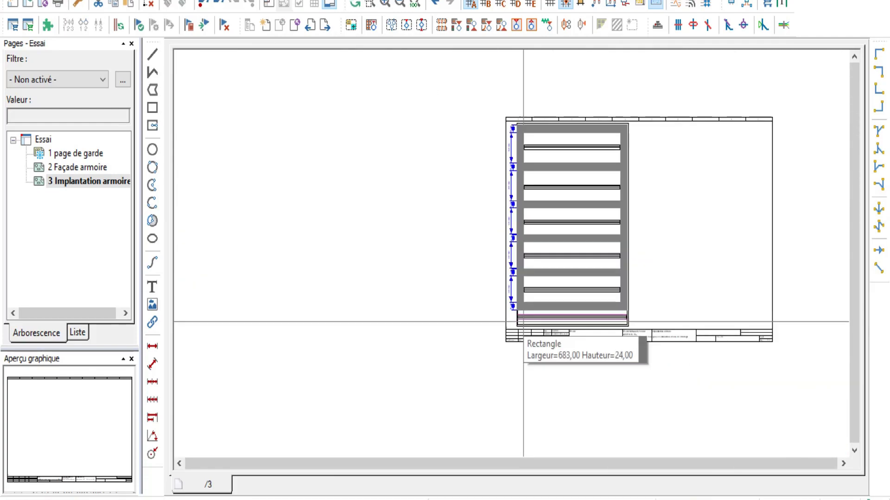
{"action": "scroll", "coordinate": [555, 112], "scroll_direction": "up", "scroll_amount": 4}
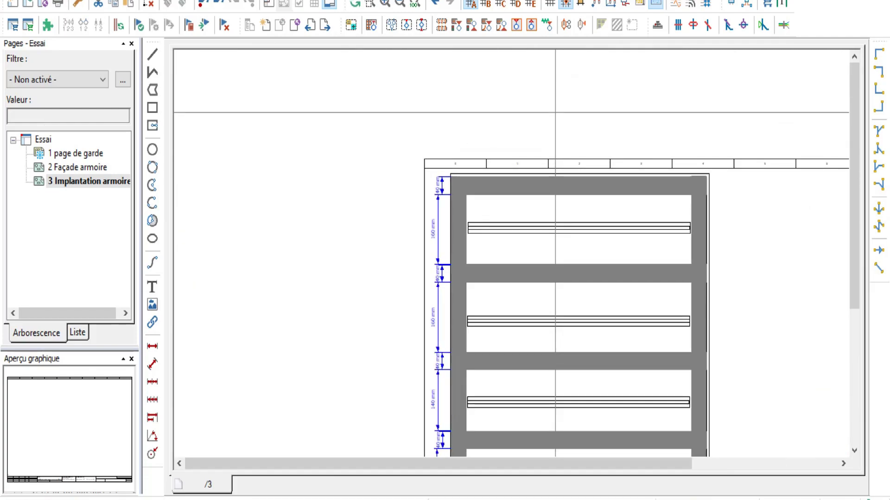
Examine the cabinet layout and compare it with the reference photo of the wired cabinet
{"action": "scroll", "coordinate": [502, 159], "scroll_direction": "down", "scroll_amount": 1}
{"action": "scroll", "coordinate": [510, 187], "scroll_direction": "up", "scroll_amount": 1}
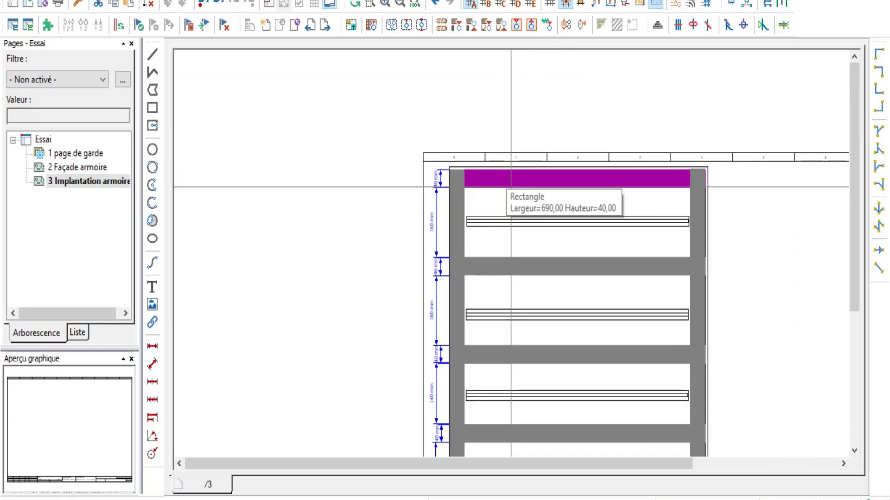
{"action": "scroll", "coordinate": [560, 187], "scroll_direction": "down", "scroll_amount": 2}
{"action": "scroll", "coordinate": [514, 192], "scroll_direction": "down", "scroll_amount": 1}
{"action": "scroll", "coordinate": [537, 194], "scroll_direction": "up", "scroll_amount": 4}
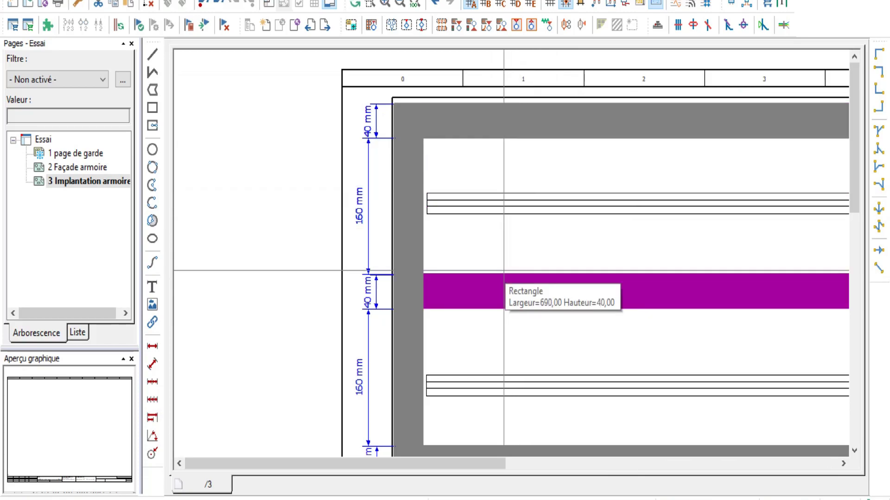
{"action": "left_click", "coordinate": [497, 499]}
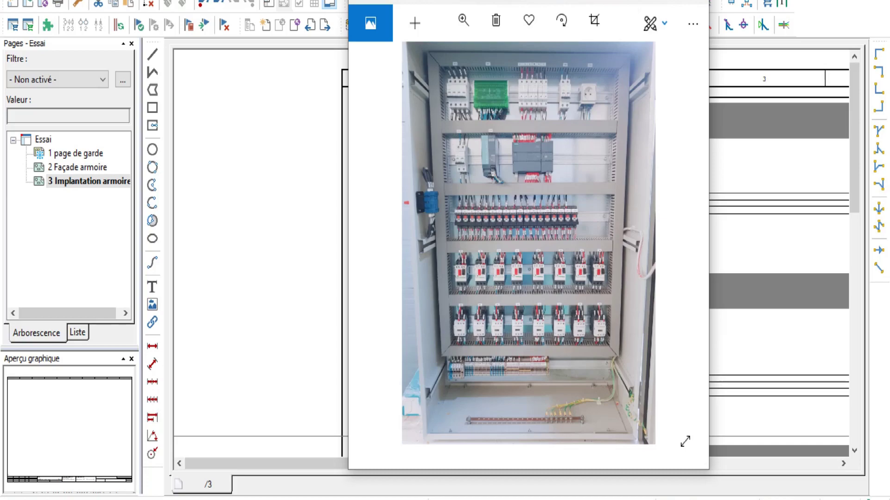
{"action": "left_click", "coordinate": [497, 499]}
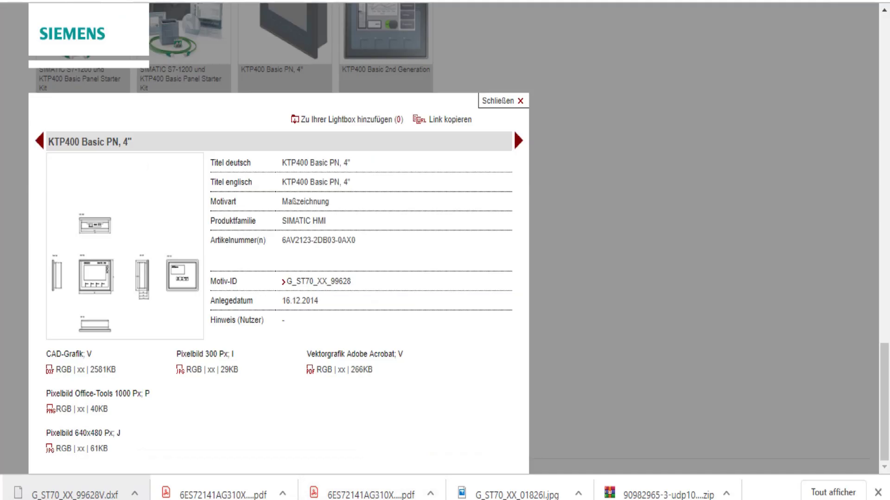
In the Siemens image database in the browser, close the KTP400 Basic PN entry and search for "cpu 1214c"
{"action": "left_click", "coordinate": [502, 101]}
{"action": "scroll", "coordinate": [195, 177], "scroll_direction": "up", "scroll_amount": 20}
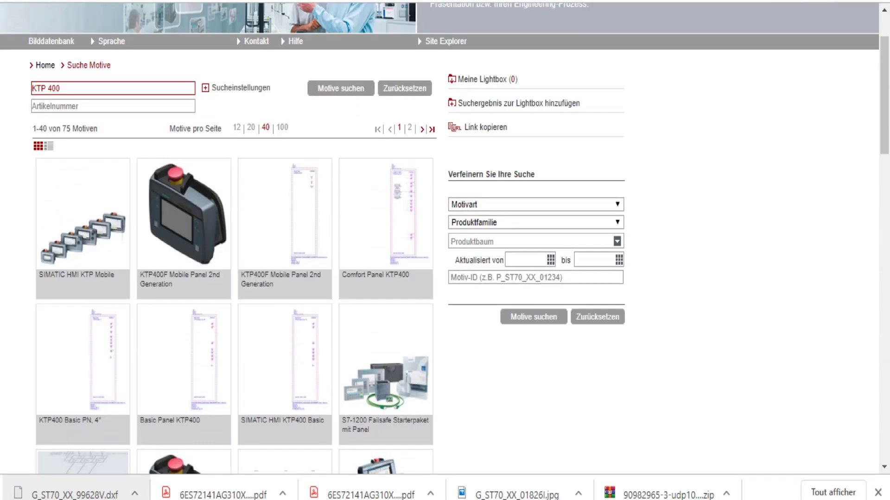
{"action": "scroll", "coordinate": [195, 176], "scroll_direction": "up", "scroll_amount": 2}
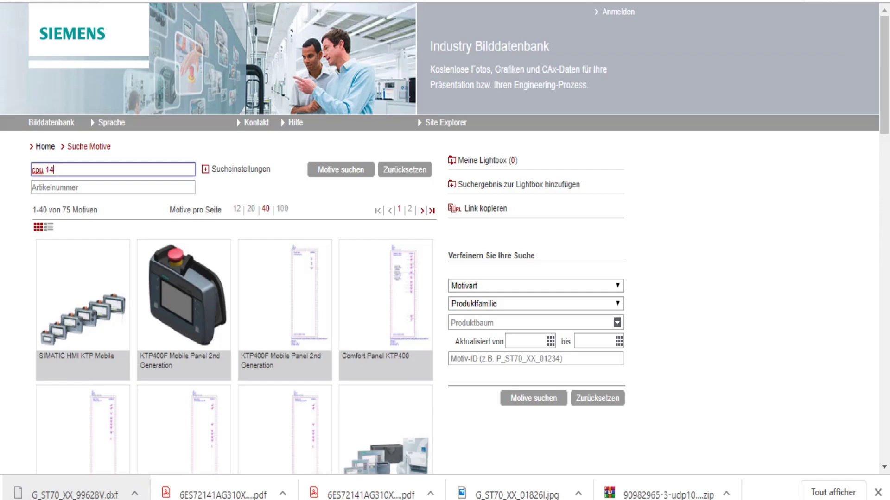
{"action": "type", "text": "=="}
{"action": "key", "text": "BackSpace"}
{"action": "key", "text": "BackSpace"}
{"action": "key", "text": "BackSpace"}
{"action": "key", "text": "BackSpace"}
{"action": "type", "text": "214c"}
{"action": "left_click", "coordinate": [341, 170]}
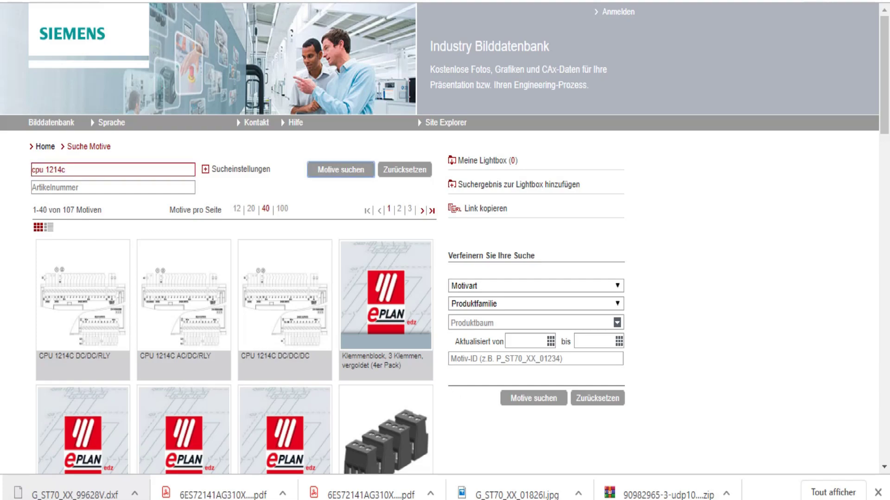
Open the dimension drawing entry for CPU 1214C DC/DC/RLY and download its CAD graphic in DXF format
{"action": "scroll", "coordinate": [288, 139], "scroll_direction": "down", "scroll_amount": 18}
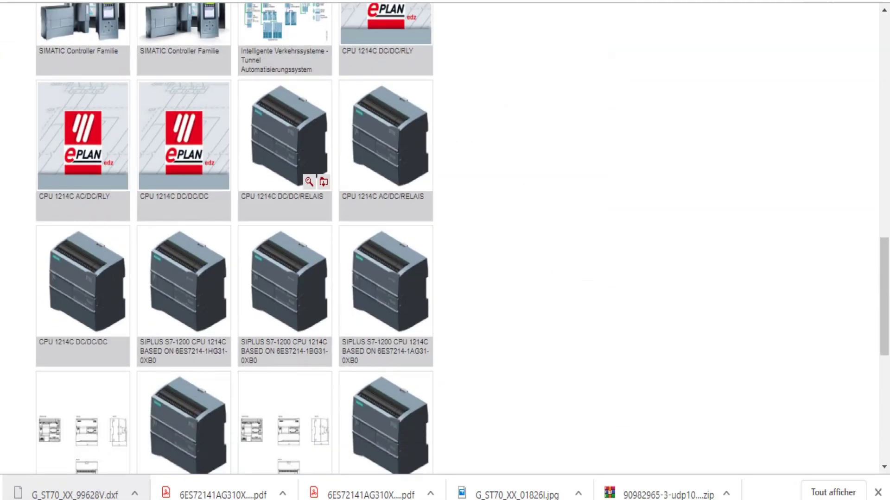
{"action": "scroll", "coordinate": [285, 139], "scroll_direction": "down", "scroll_amount": 8}
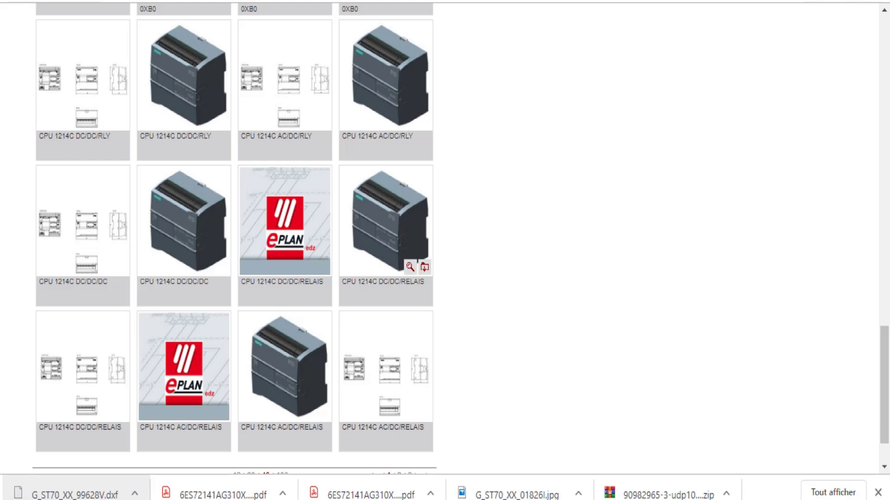
{"action": "scroll", "coordinate": [417, 267], "scroll_direction": "down", "scroll_amount": 2}
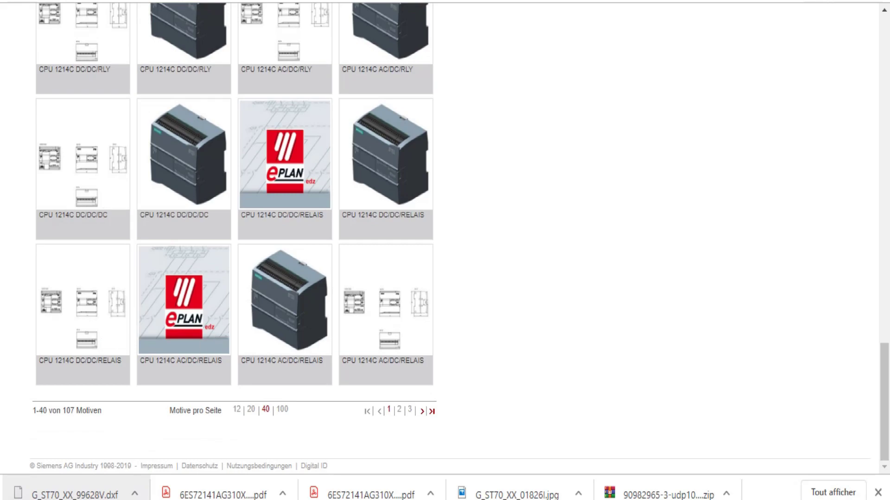
{"action": "scroll", "coordinate": [116, 54], "scroll_direction": "up", "scroll_amount": 5}
{"action": "scroll", "coordinate": [234, 239], "scroll_direction": "down", "scroll_amount": 3}
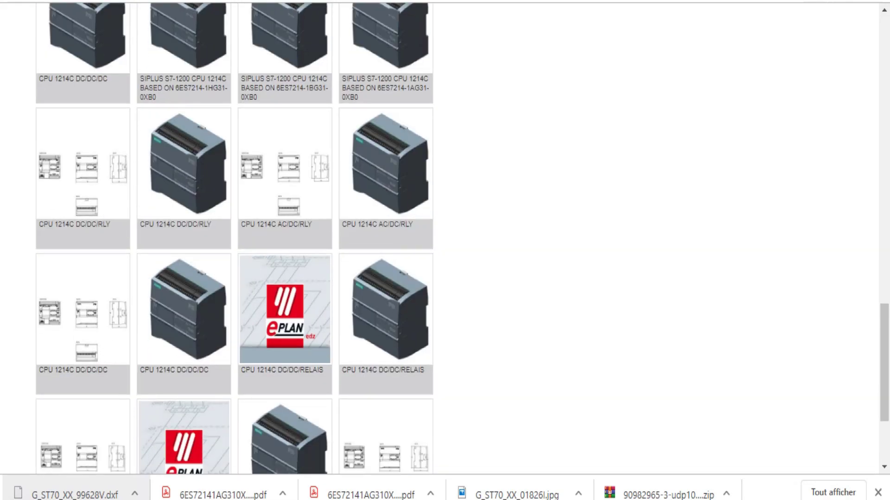
{"action": "mouse_move", "coordinate": [88, 180]}
{"action": "left_click", "coordinate": [107, 210]}
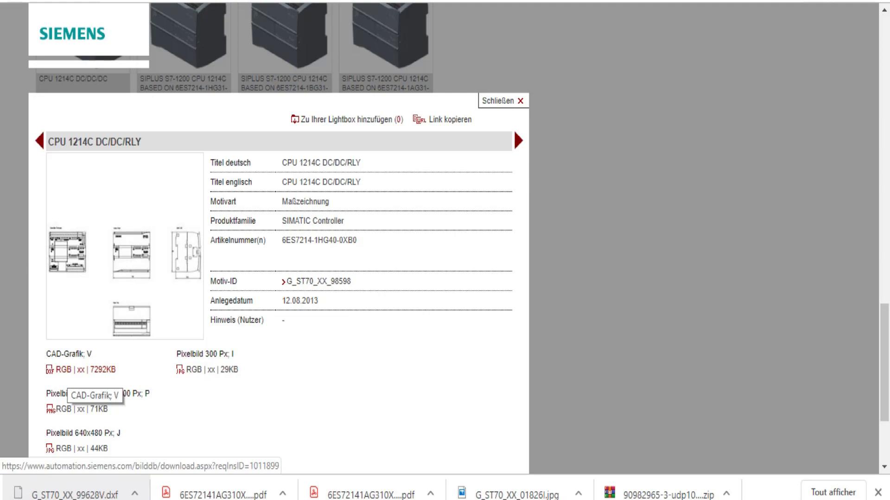
{"action": "left_click", "coordinate": [68, 371]}
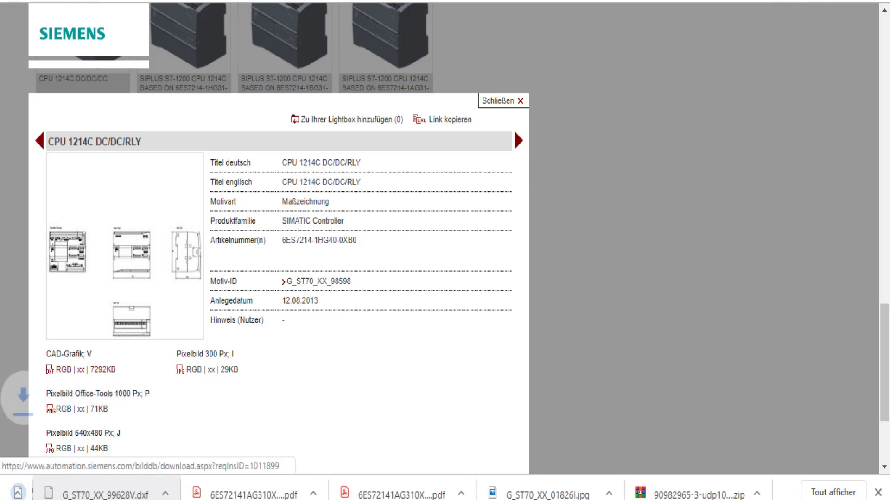
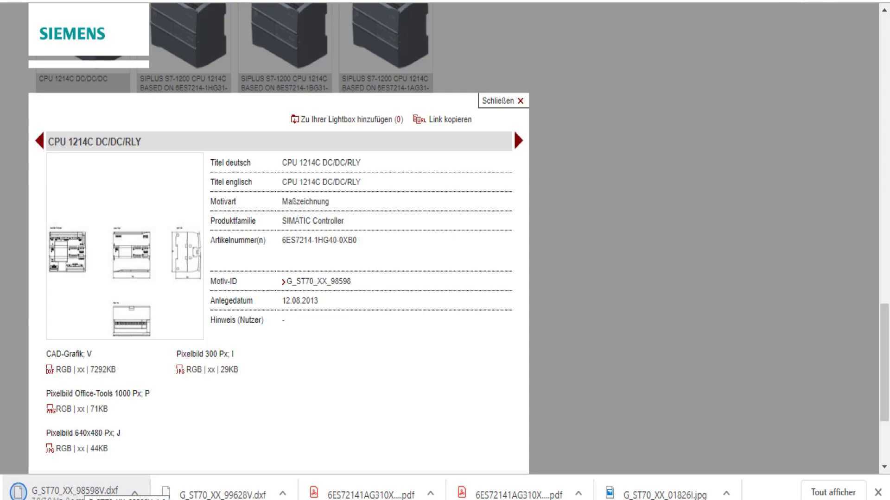
Import G_ST70_XX_98598V.dxf into the Implantation armoire page in EPLAN with automatic scaling, placing it in the empty area beyond the page frame's right side
{"action": "left_click_drag", "start_coordinate": [74, 492], "coordinate": [465, 436]}
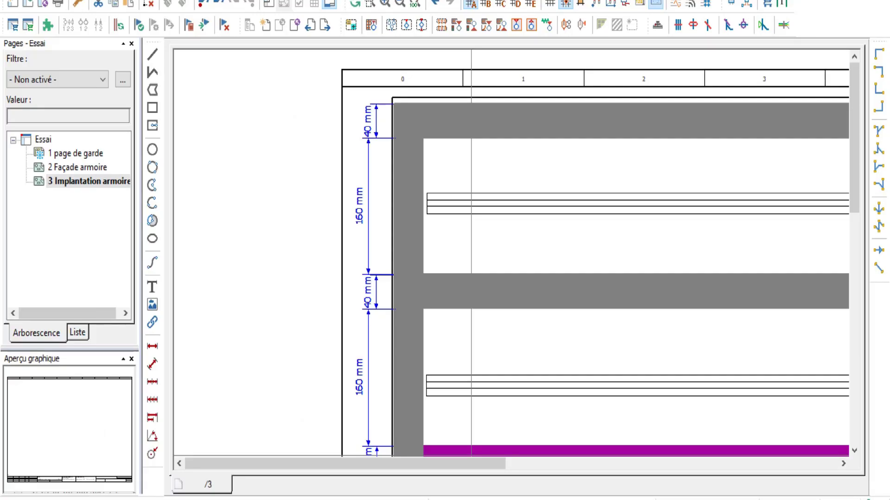
{"action": "key", "text": "Return"}
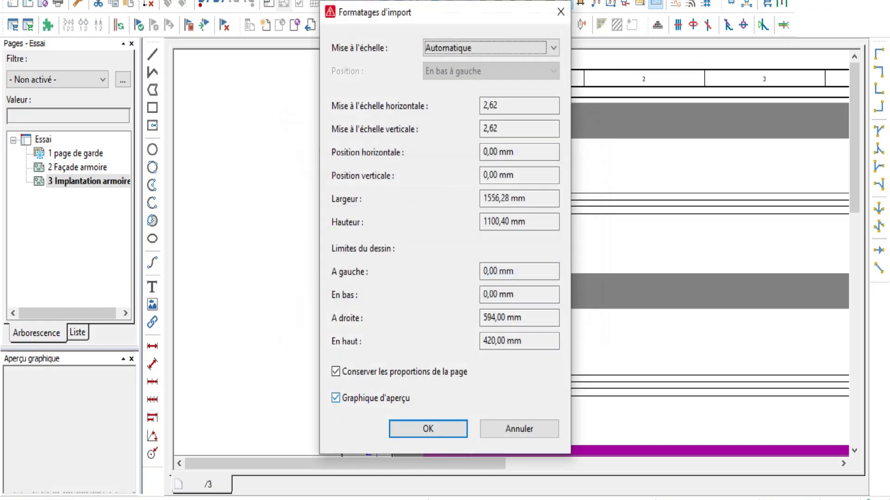
{"action": "key", "text": "Return"}
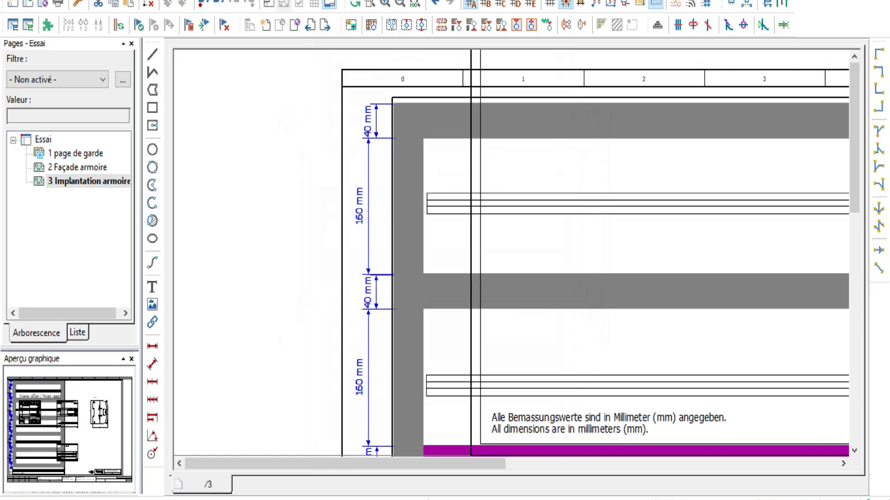
{"action": "scroll", "coordinate": [361, 327], "scroll_direction": "down", "scroll_amount": 2}
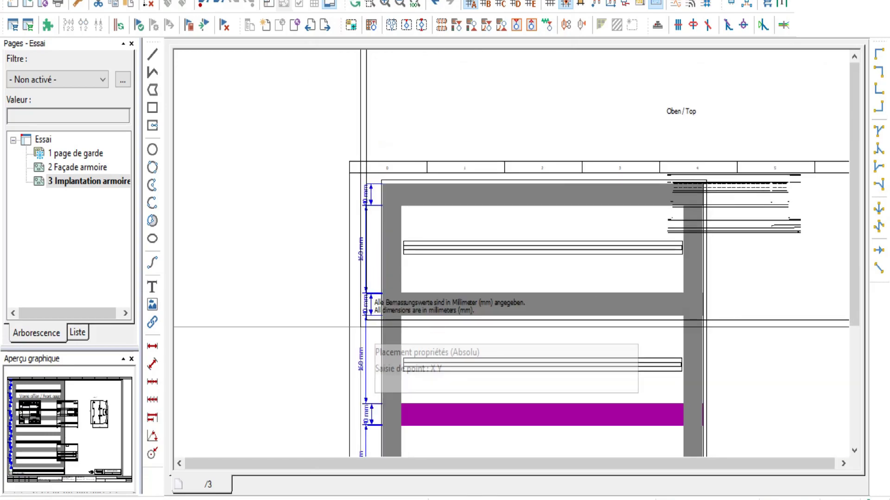
{"action": "scroll", "coordinate": [363, 327], "scroll_direction": "down", "scroll_amount": 1}
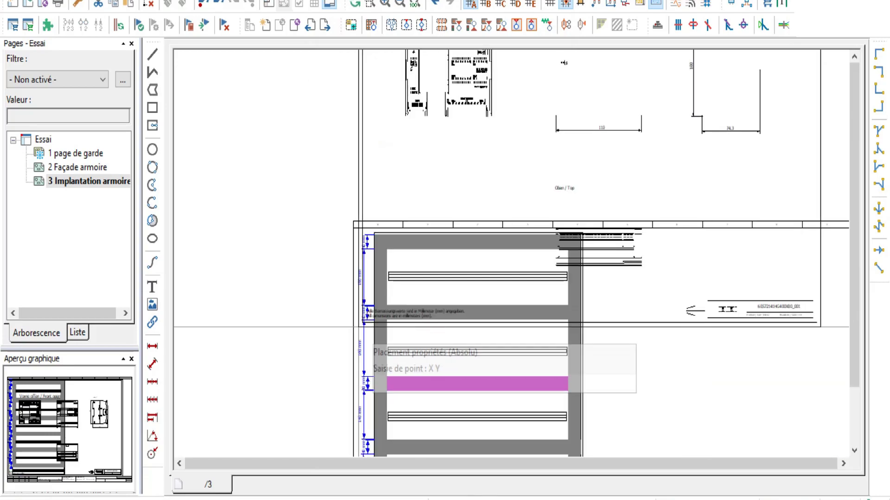
{"action": "scroll", "coordinate": [359, 327], "scroll_direction": "down", "scroll_amount": 1}
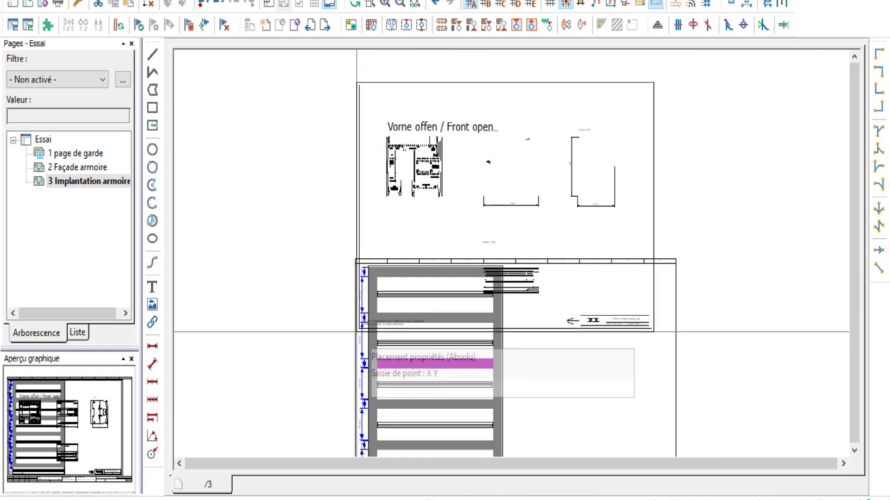
{"action": "scroll", "coordinate": [356, 332], "scroll_direction": "down", "scroll_amount": 1}
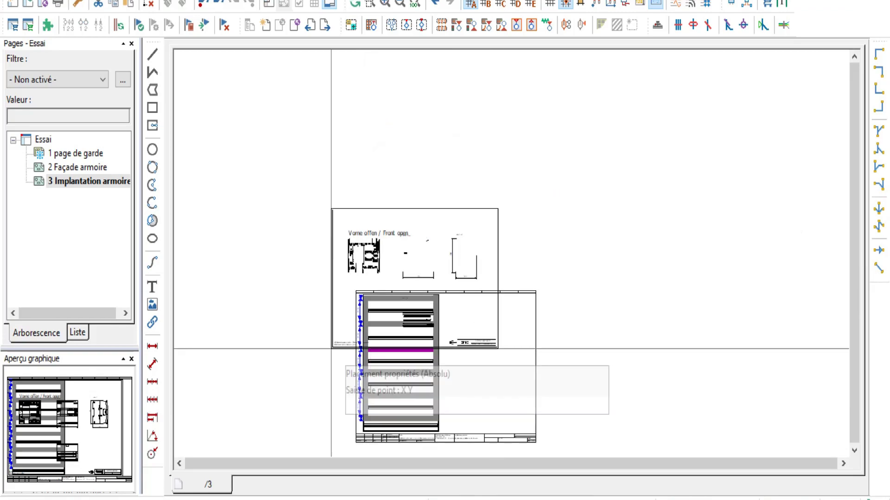
{"action": "scroll", "coordinate": [331, 349], "scroll_direction": "down", "scroll_amount": 1}
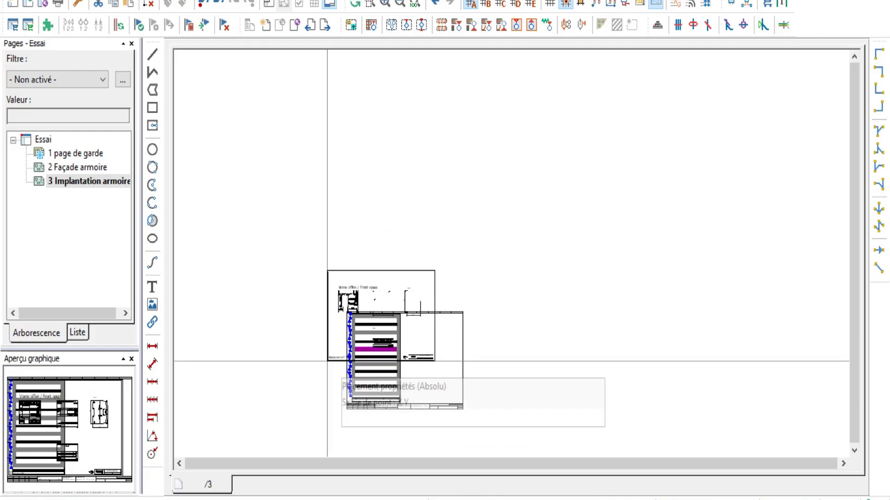
{"action": "scroll", "coordinate": [327, 361], "scroll_direction": "down", "scroll_amount": 1}
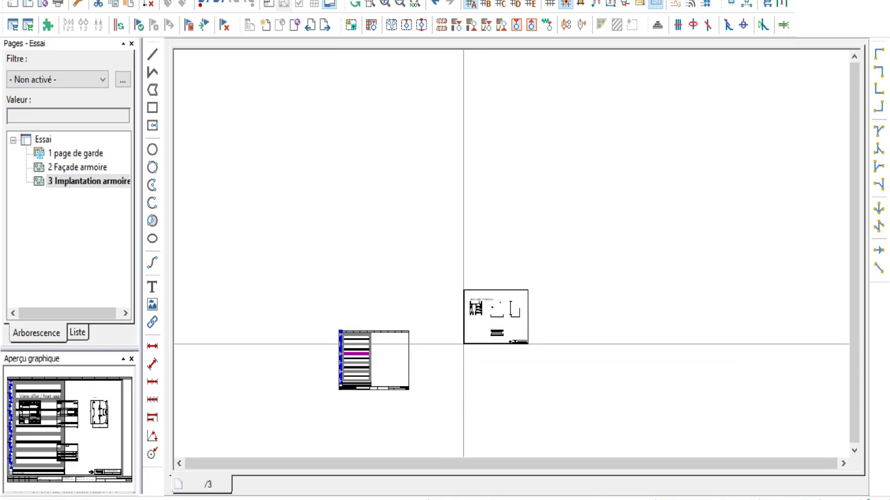
Delete the imported drawing's border, title block, open-front view, side view and top view, keeping only the closed front view
{"action": "scroll", "coordinate": [464, 344], "scroll_direction": "up", "scroll_amount": 4}
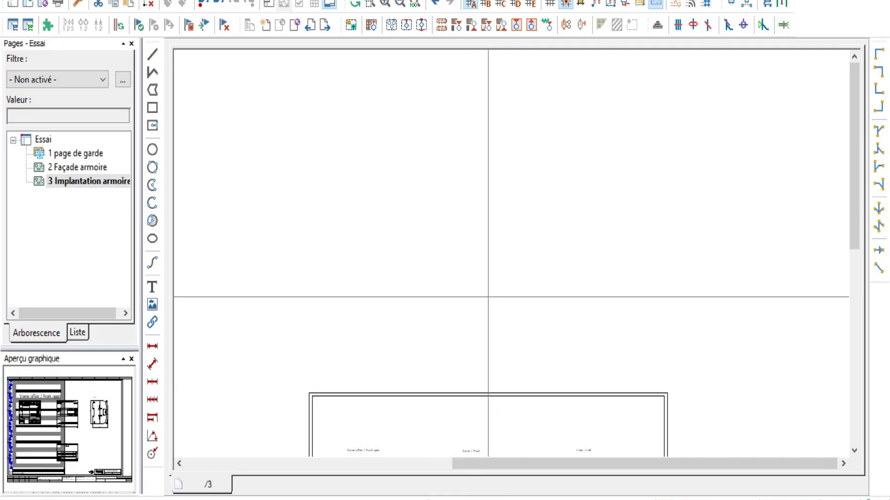
{"action": "scroll", "coordinate": [488, 297], "scroll_direction": "down", "scroll_amount": 3}
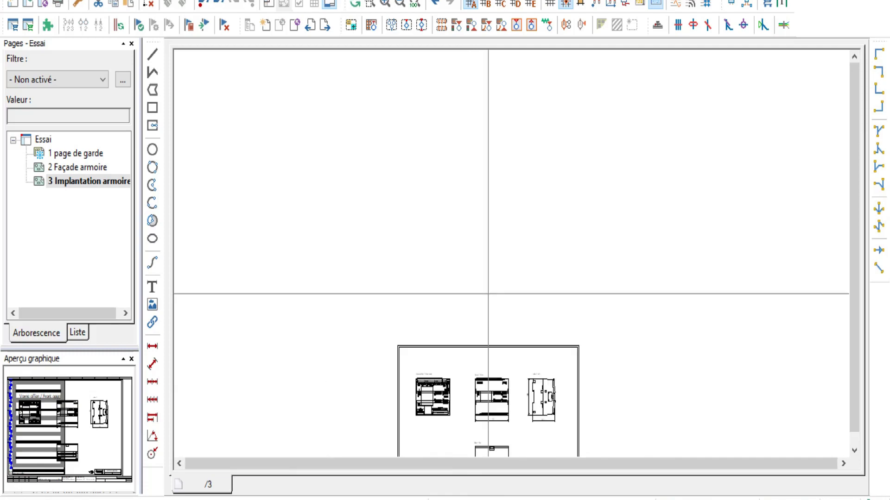
{"action": "scroll", "coordinate": [488, 293], "scroll_direction": "down", "scroll_amount": 3}
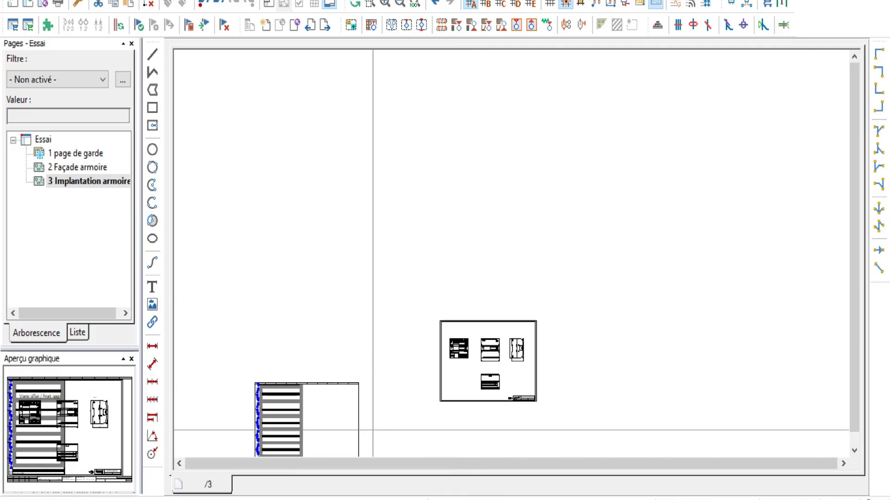
{"action": "mouse_move", "coordinate": [414, 409]}
{"action": "left_mouse_down"}
{"action": "mouse_move", "coordinate": [461, 357]}
{"action": "mouse_move", "coordinate": [475, 306]}
{"action": "left_mouse_up"}
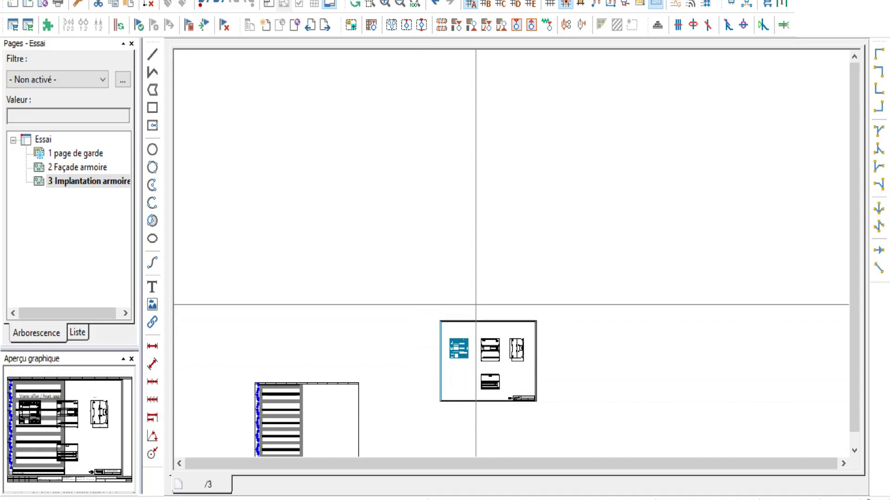
{"action": "key", "text": "Delete"}
{"action": "left_click_drag", "start_coordinate": [504, 418], "coordinate": [581, 304]}
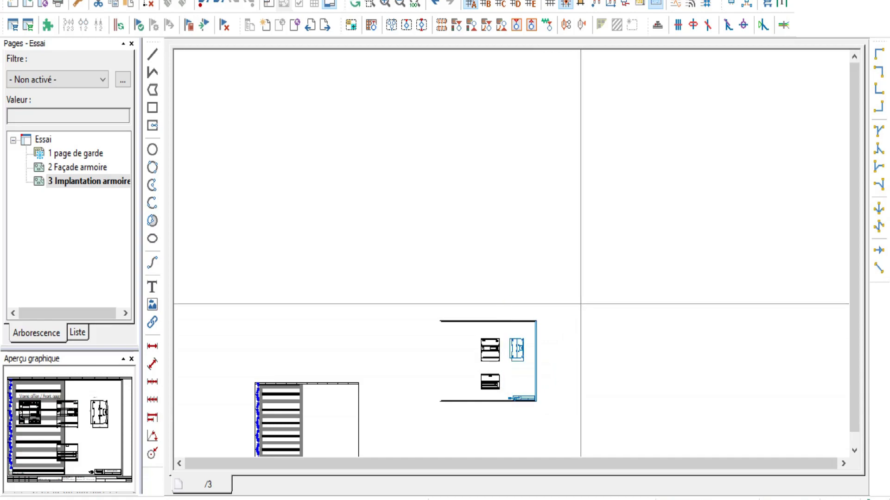
{"action": "key", "text": "Delete"}
{"action": "left_click_drag", "start_coordinate": [421, 412], "coordinate": [548, 371]}
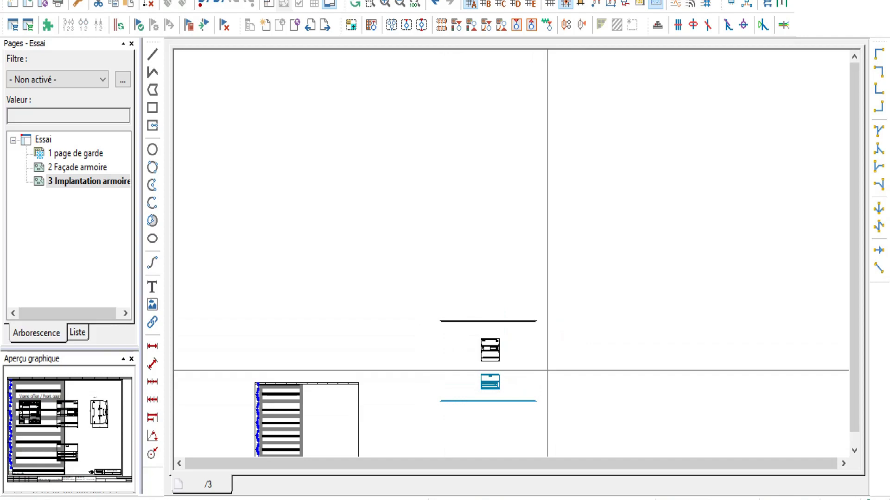
{"action": "key", "text": "Delete"}
{"action": "left_click_drag", "start_coordinate": [419, 337], "coordinate": [570, 298]}
{"action": "key", "text": "Delete"}
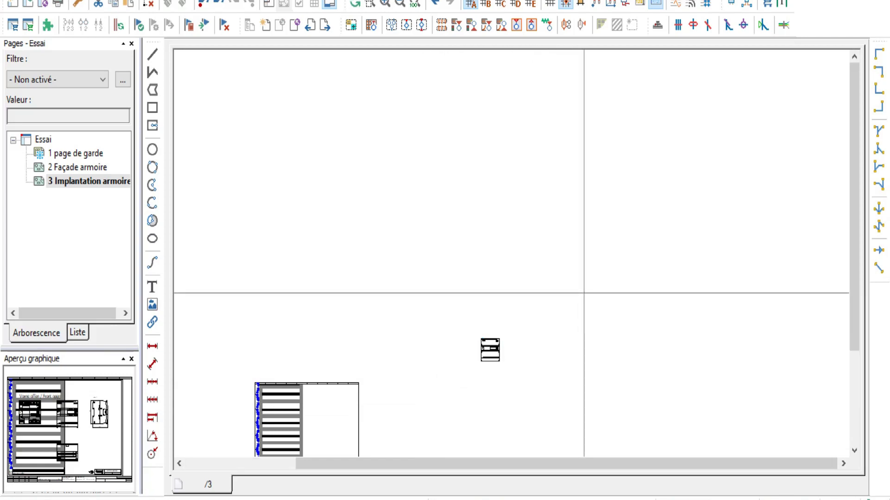
Delete the width dimension's line and its two extension lines below the CPU's front view
{"action": "scroll", "coordinate": [483, 363], "scroll_direction": "up", "scroll_amount": 3}
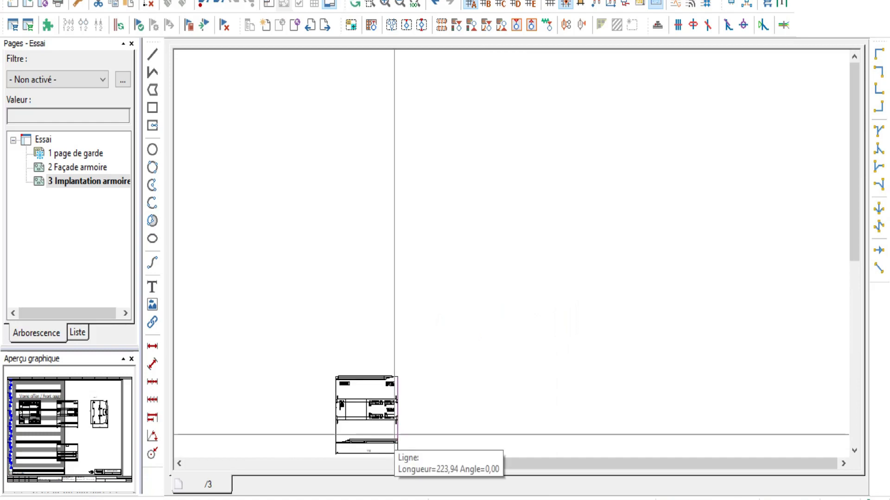
{"action": "left_click", "coordinate": [380, 453]}
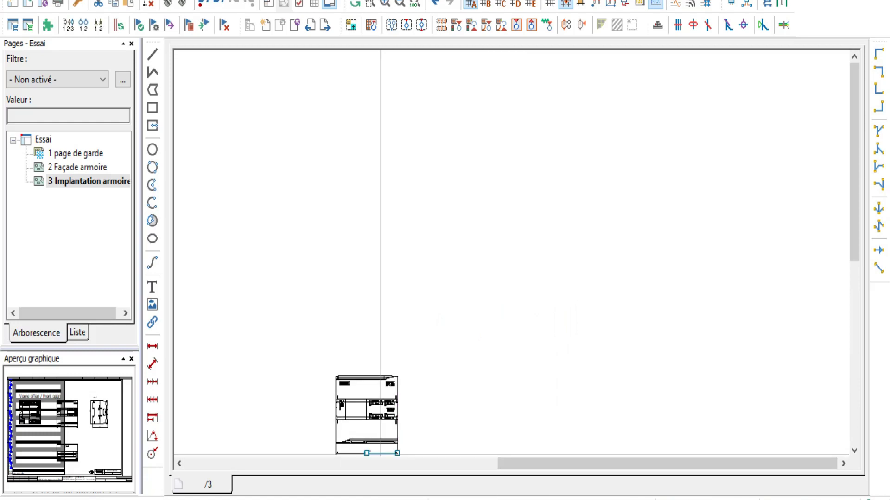
{"action": "key", "text": "Escape"}
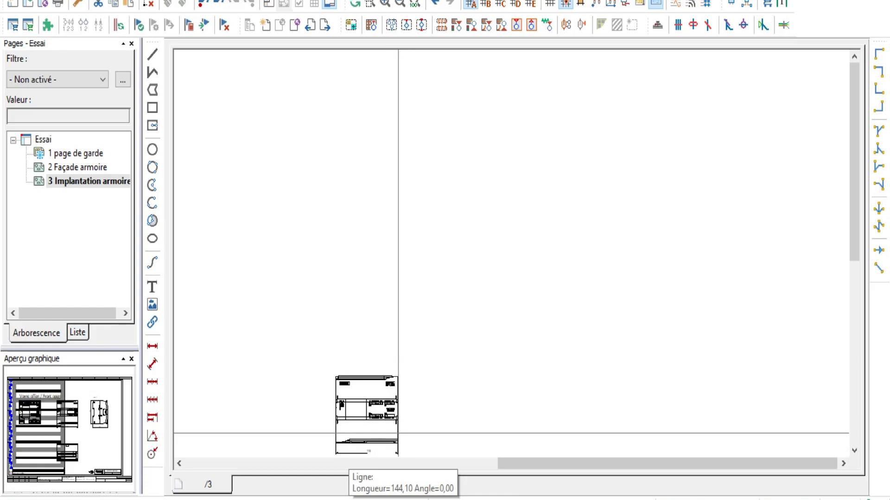
{"action": "left_click", "coordinate": [350, 453]}
{"action": "key", "text": "Delete"}
{"action": "left_click", "coordinate": [401, 451]}
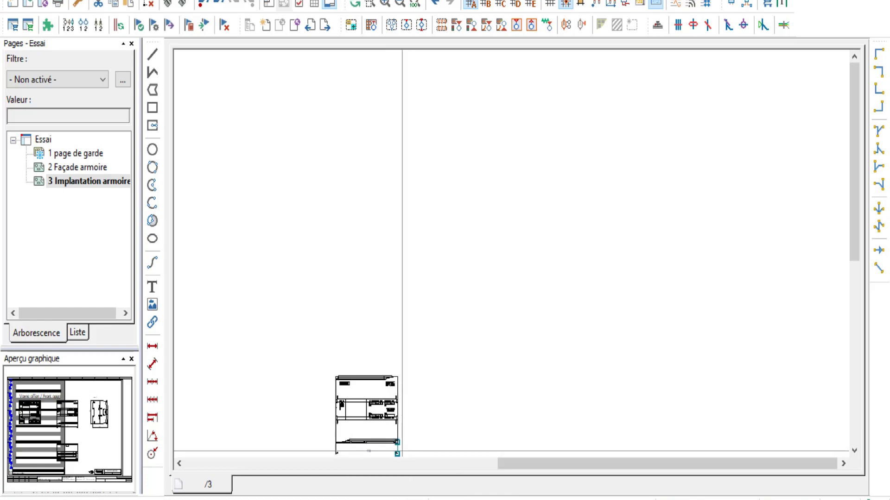
{"action": "key", "text": "Delete"}
{"action": "left_click", "coordinate": [335, 451]}
{"action": "key", "text": "Delete"}
{"action": "scroll", "coordinate": [335, 451], "scroll_direction": "down", "scroll_amount": 1}
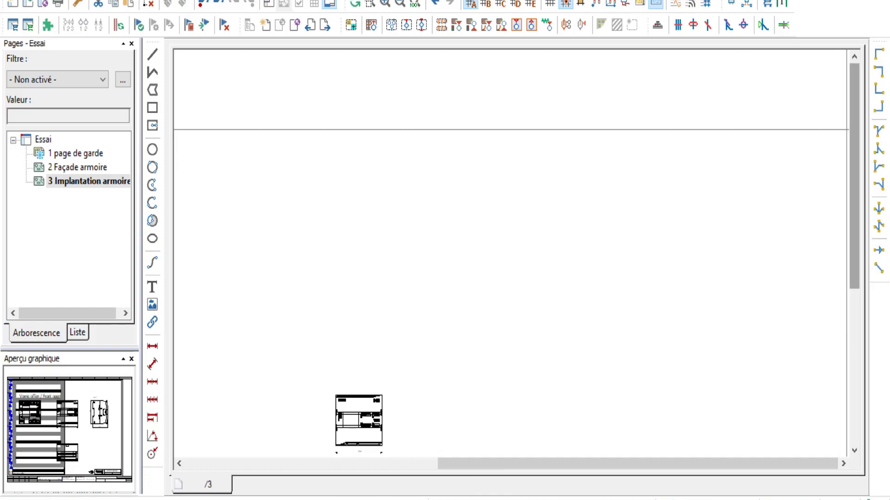
Cut the CPU's front view from outside the page frame and paste it in the empty area to the right of the cabinet layout
{"action": "left_click_drag", "start_coordinate": [854, 130], "coordinate": [854, 204]}
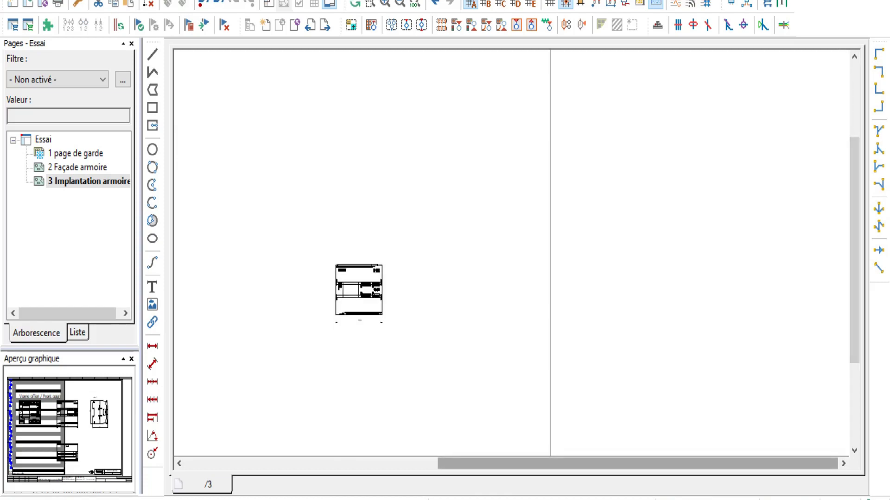
{"action": "left_click_drag", "start_coordinate": [550, 464], "coordinate": [503, 464]}
{"action": "left_click_drag", "start_coordinate": [357, 365], "coordinate": [508, 217]}
{"action": "key", "text": "Delete"}
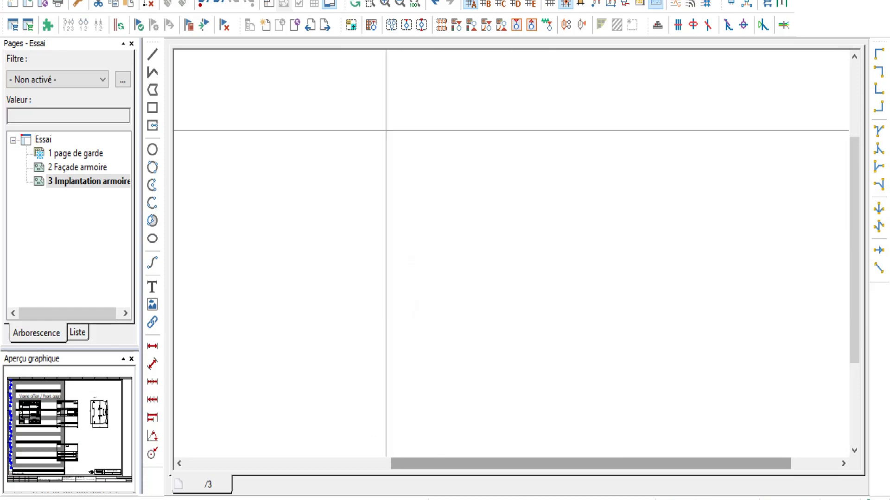
{"action": "left_click", "coordinate": [414, 4]}
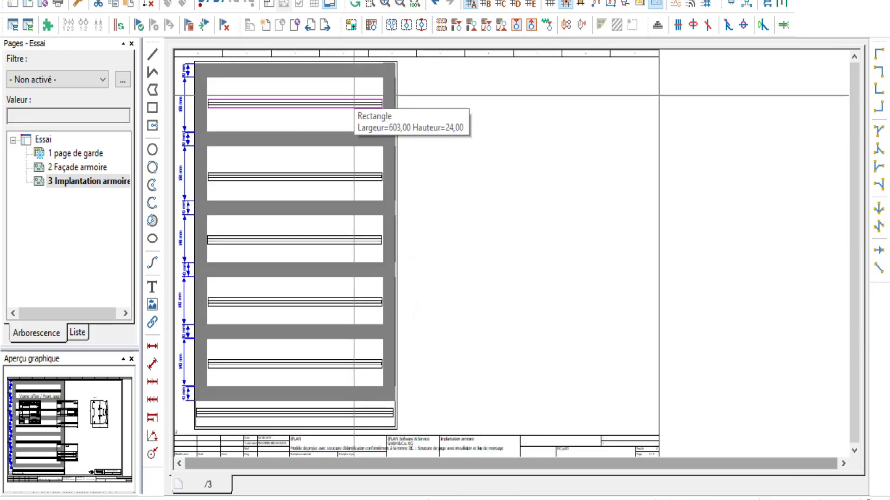
{"action": "key", "text": "ctrl+v"}
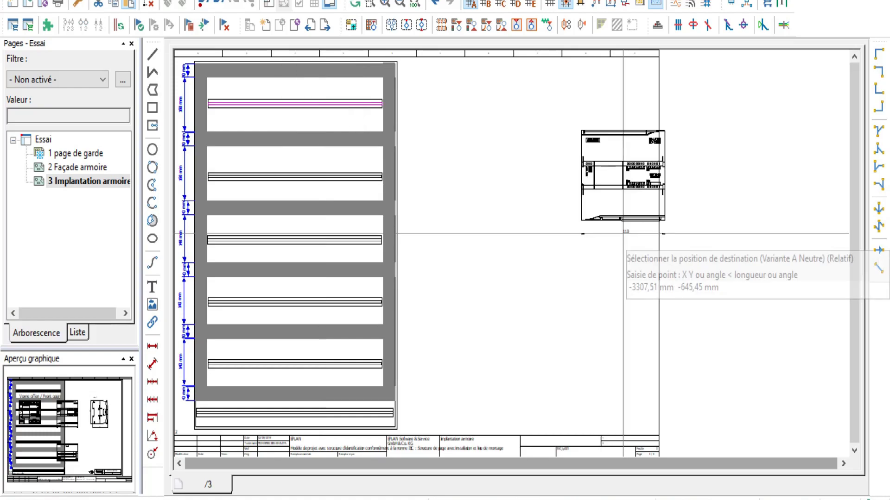
{"action": "left_click", "coordinate": [609, 233]}
Scale the CPU's front view down to about 60% of its size and move it closer to the cabinet layout
{"action": "left_click", "coordinate": [93, 12]}
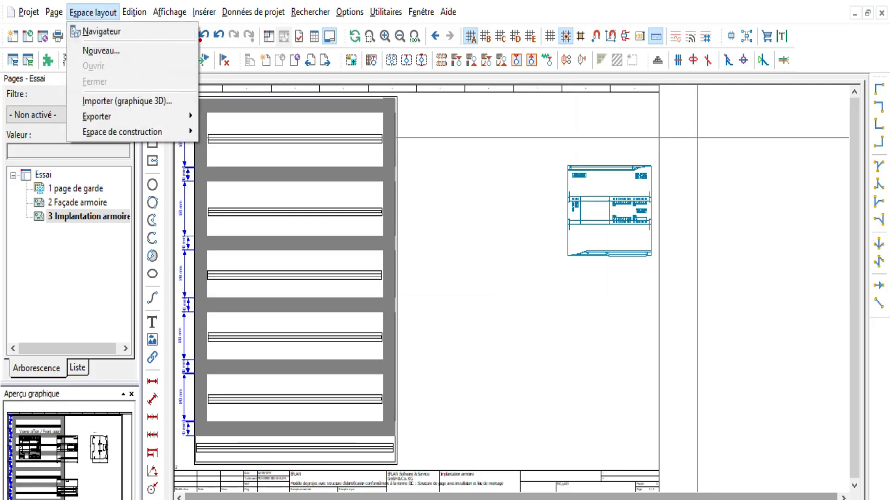
{"action": "mouse_move", "coordinate": [134, 13]}
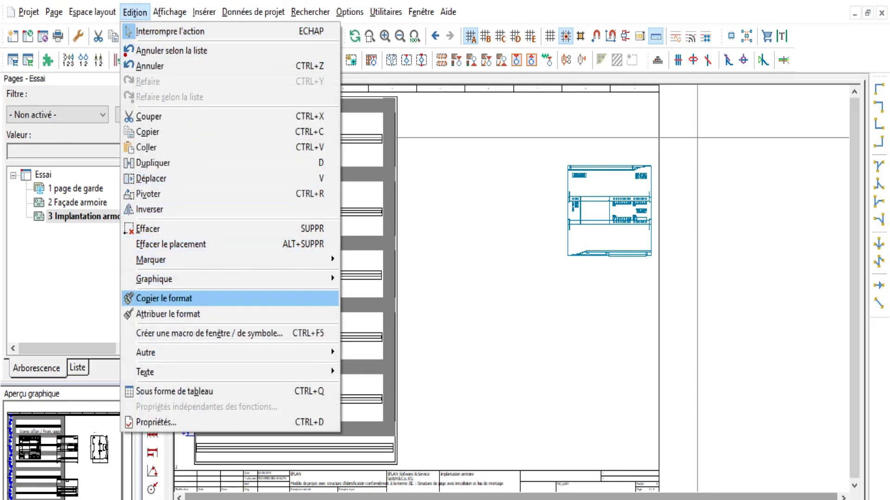
{"action": "mouse_move", "coordinate": [186, 279]}
{"action": "left_click", "coordinate": [380, 278]}
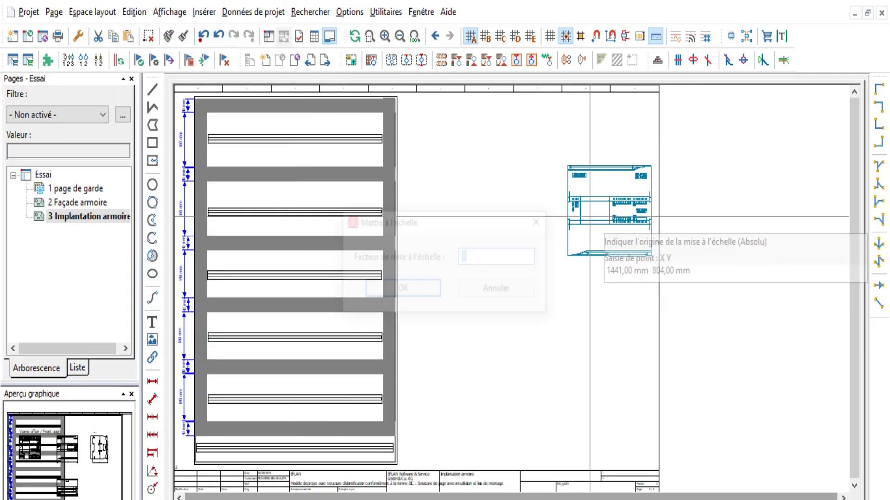
{"action": "type", "text": "0,"}
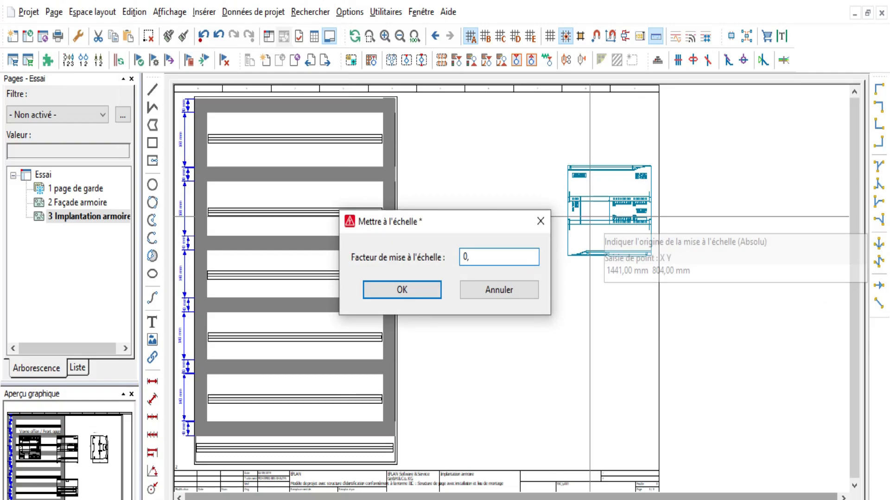
{"action": "type", "text": "5"}
{"action": "type", "text": "6"}
{"action": "key", "text": "Return"}
{"action": "left_click_drag", "start_coordinate": [537, 272], "coordinate": [645, 168]}
{"action": "left_click_drag", "start_coordinate": [604, 208], "coordinate": [538, 223]}
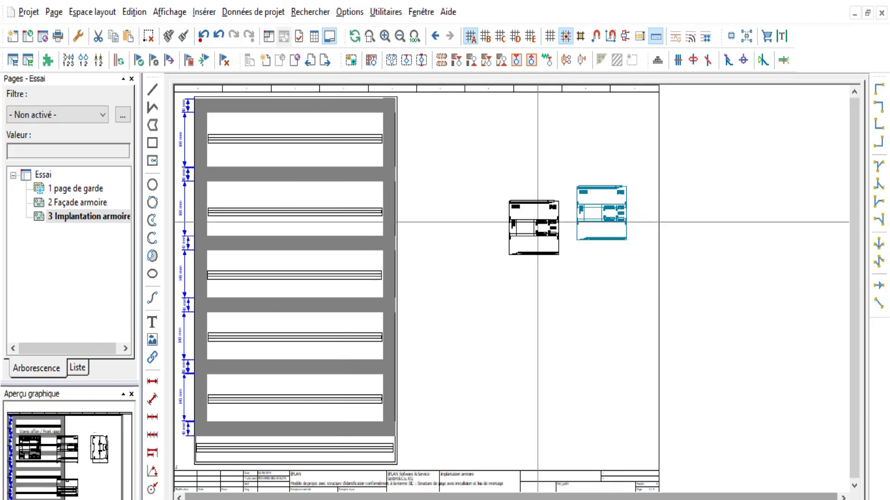
Scale the already reduced CPU front view down again to about 60%, using a point inside it as the origin
{"action": "left_click", "coordinate": [134, 12]}
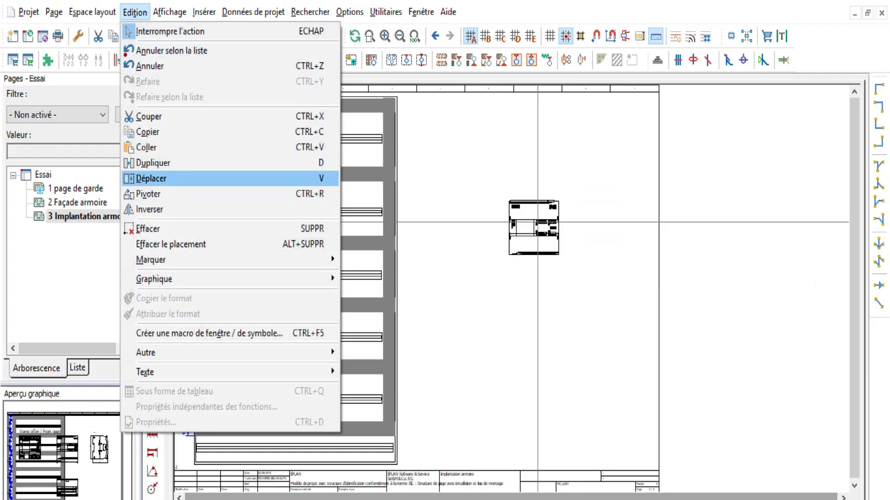
{"action": "mouse_move", "coordinate": [153, 279]}
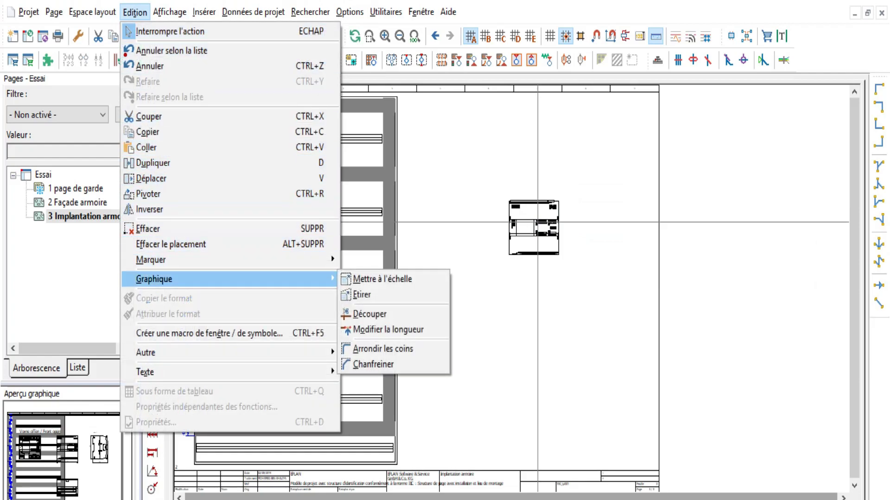
{"action": "left_click", "coordinate": [382, 279]}
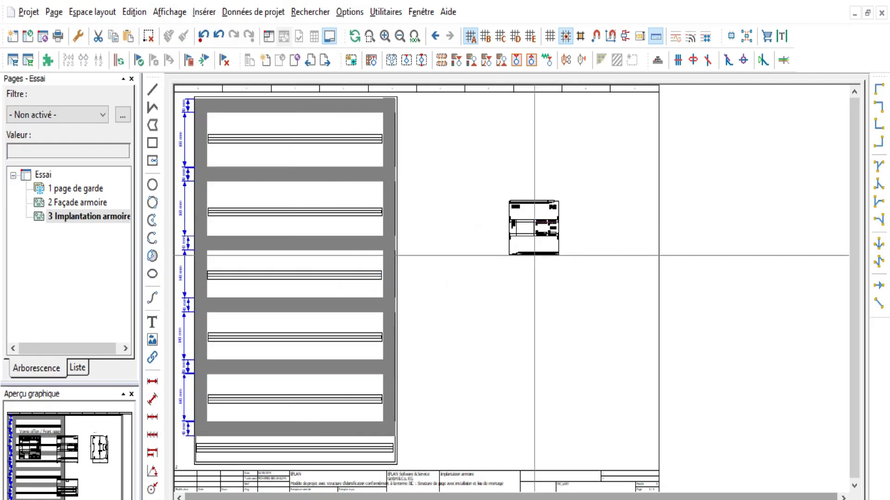
{"action": "left_click_drag", "start_coordinate": [496, 277], "coordinate": [582, 169]}
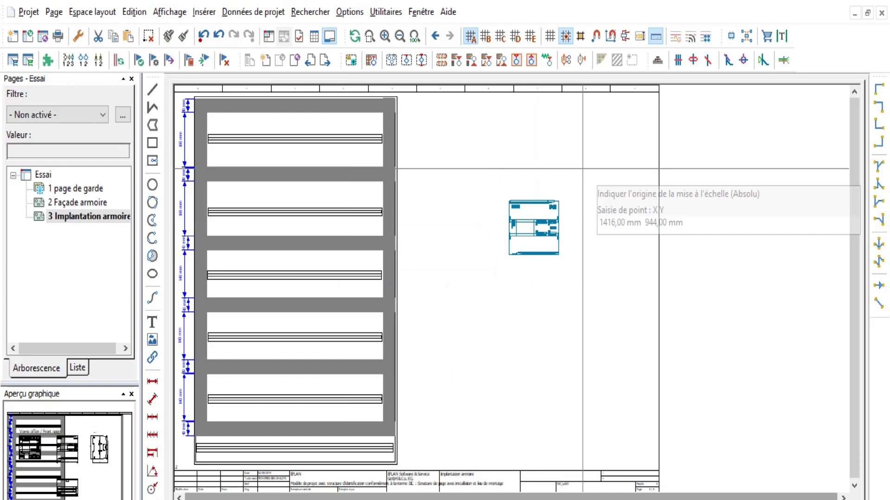
{"action": "left_click", "coordinate": [547, 234]}
{"action": "type", "text": "0"}
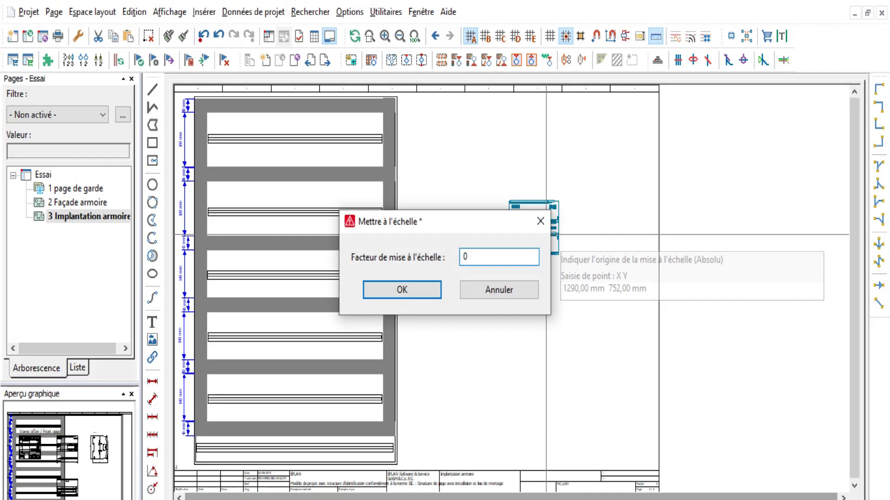
{"action": "type", "text": ","}
{"action": "type", "text": "5"}
{"action": "key", "text": "Return"}
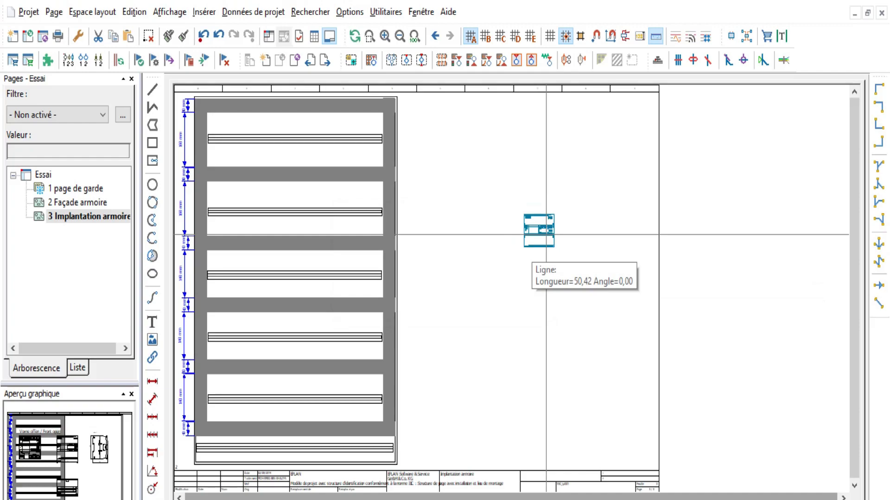
Move the scaled CPU front view onto the cabinet's second DIN rail from the top, right of the rail's middle
{"action": "left_click_drag", "start_coordinate": [504, 260], "coordinate": [593, 190]}
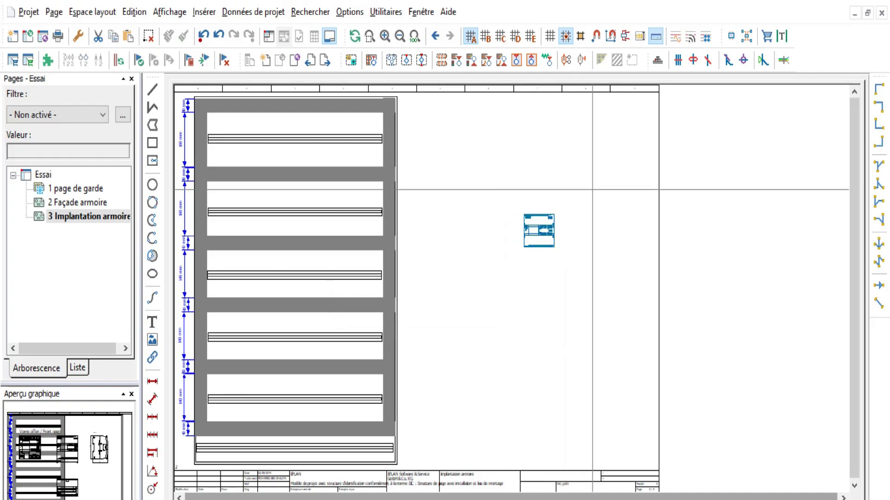
{"action": "left_click", "coordinate": [544, 221]}
{"action": "key", "text": "Return"}
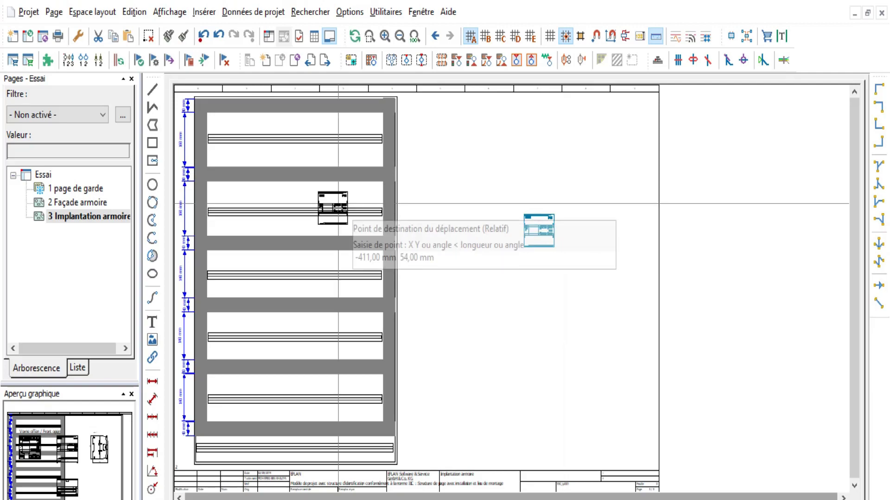
{"action": "left_click", "coordinate": [313, 207]}
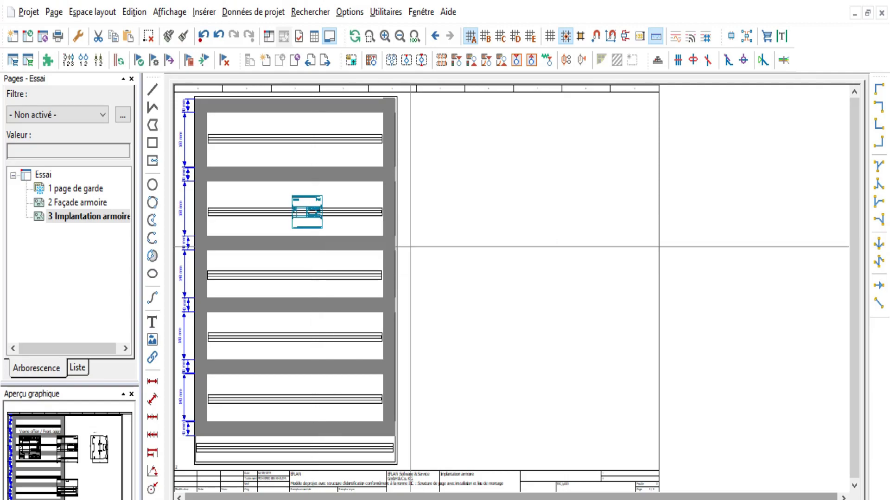
{"action": "left_click", "coordinate": [383, 350]}
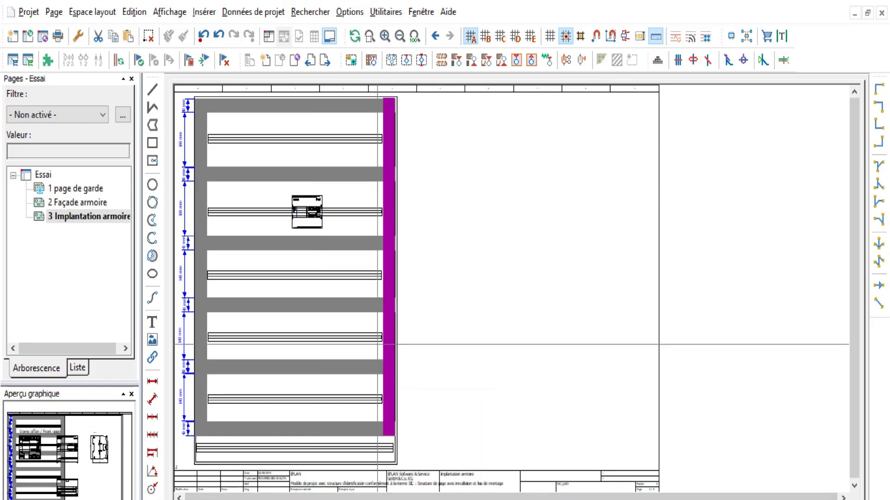
Switch to the Siemens image database in Chrome, search for SM123 and download the SM1231 GEA LV module's dimension drawing as DXF
{"action": "mouse_move", "coordinate": [434, 499]}
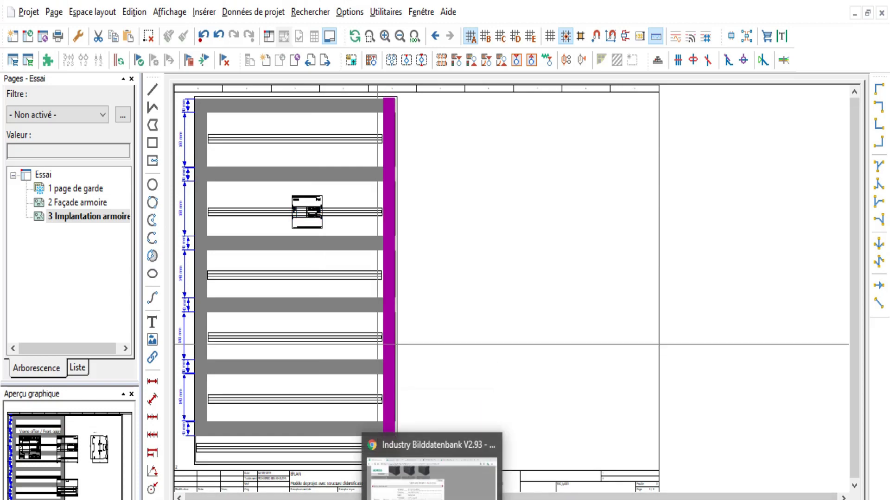
{"action": "left_click", "coordinate": [434, 480]}
{"action": "key", "text": "Escape"}
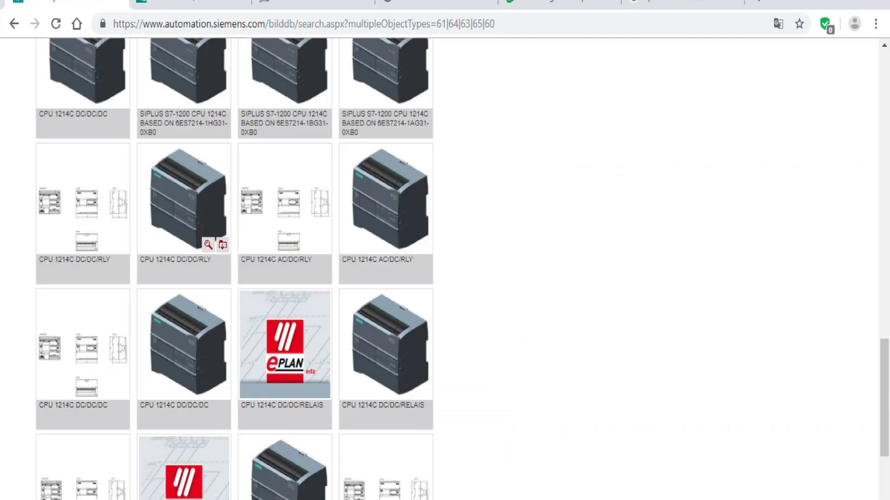
{"action": "scroll", "coordinate": [315, 389], "scroll_direction": "down", "scroll_amount": 10}
{"action": "scroll", "coordinate": [440, 269], "scroll_direction": "up", "scroll_amount": 8}
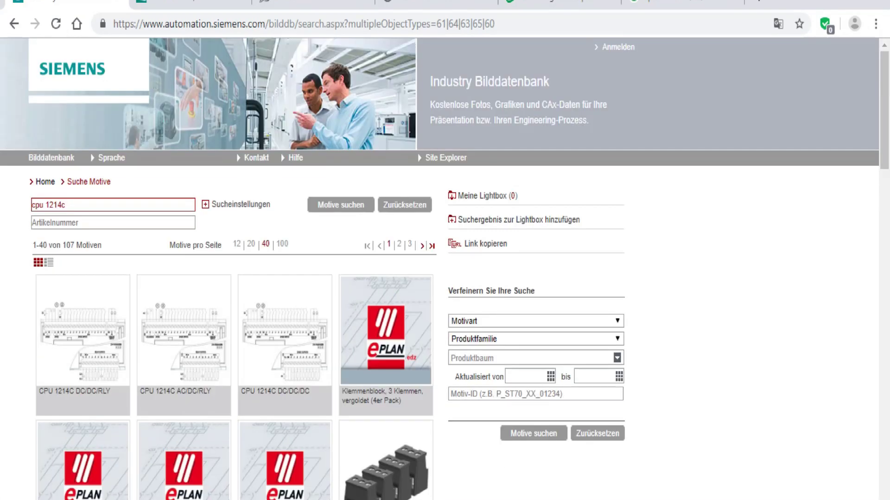
{"action": "left_click_drag", "start_coordinate": [70, 205], "coordinate": [31, 205]}
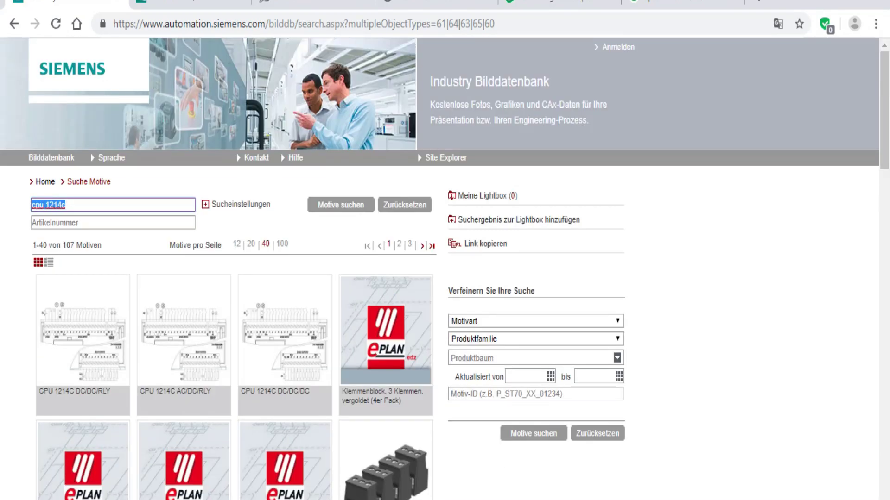
{"action": "type", "text": "SM123"}
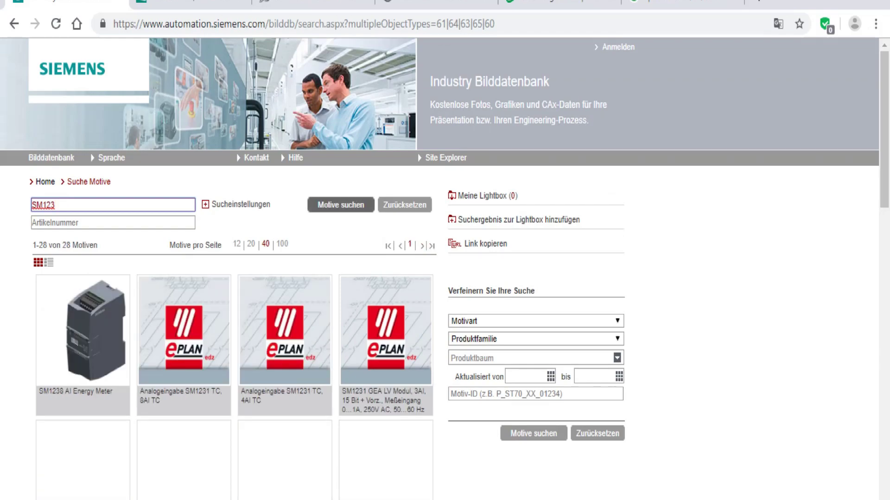
{"action": "left_click", "coordinate": [183, 463]}
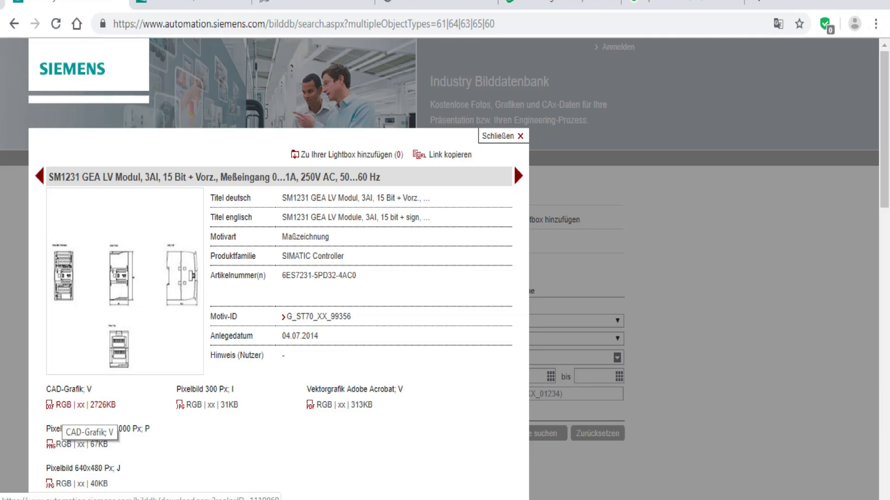
{"action": "left_click", "coordinate": [65, 405]}
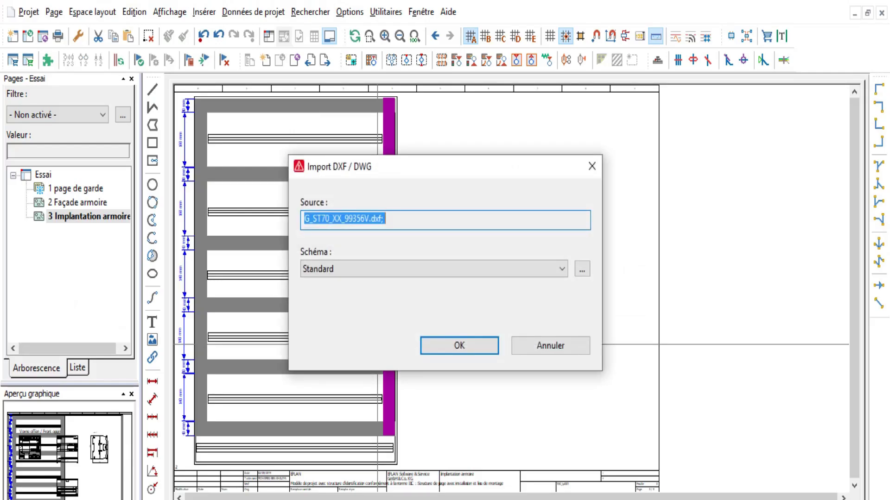
Import G_ST70_XX_99356V.dxf into EPLAN with the Standard scheme and automatic scaling, placing it beyond the page frame's right side
{"action": "key", "text": "Return"}
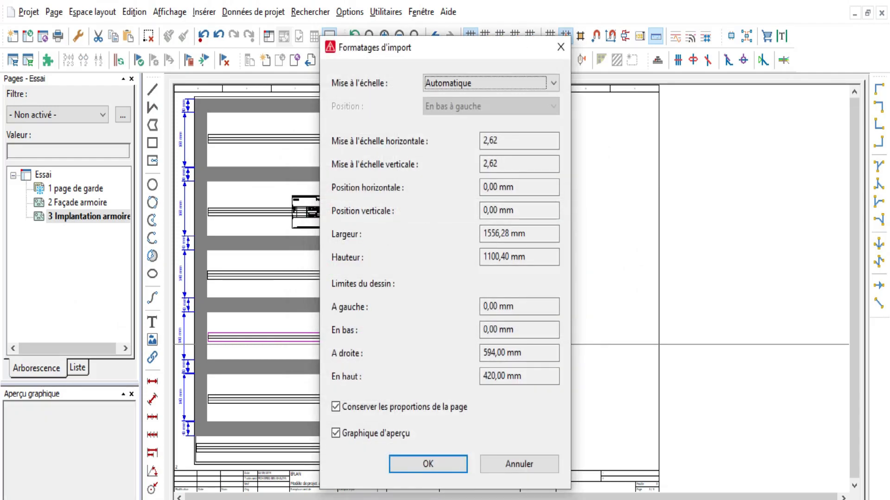
{"action": "key", "text": "Return"}
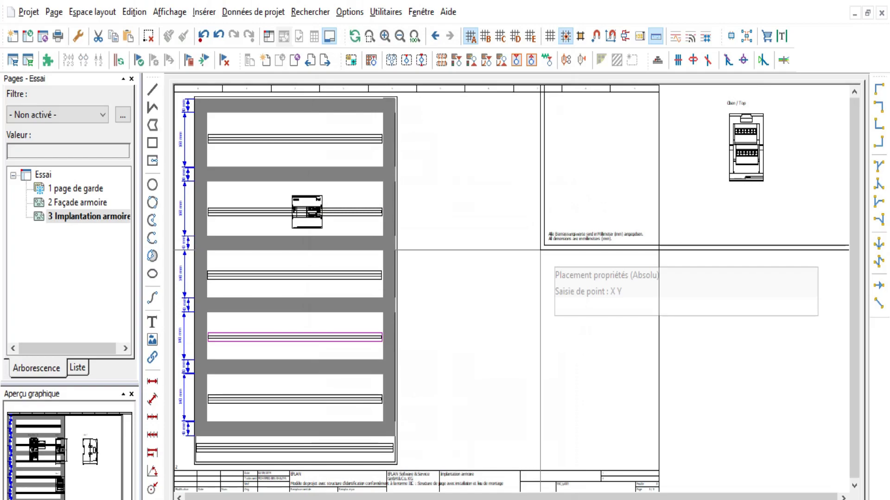
{"action": "scroll", "coordinate": [540, 250], "scroll_direction": "down", "scroll_amount": 2}
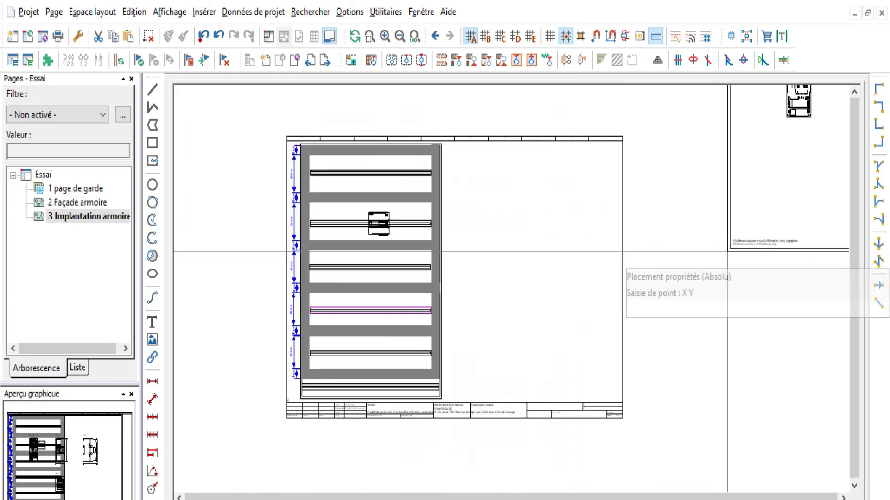
{"action": "left_click", "coordinate": [728, 252]}
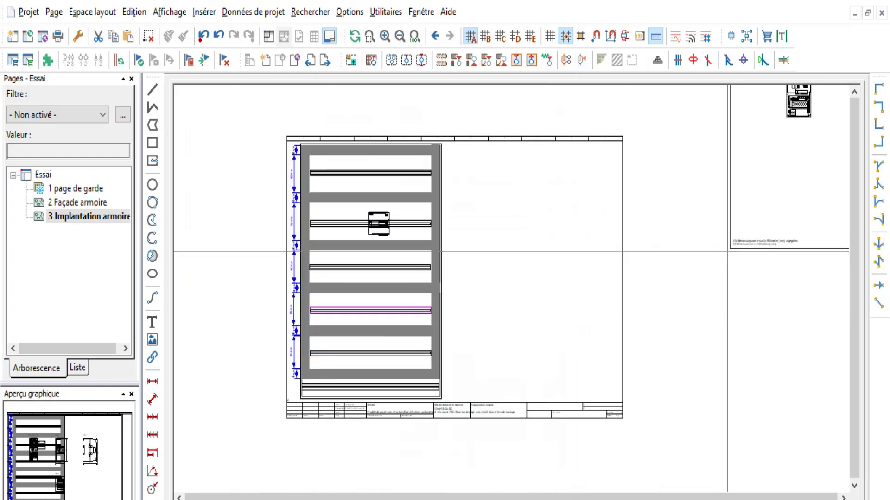
Delete the imported drawing's title block, frame lines and other module views, keeping only the dimensioned SM1231 front view
{"action": "scroll", "coordinate": [601, 144], "scroll_direction": "down", "scroll_amount": 1}
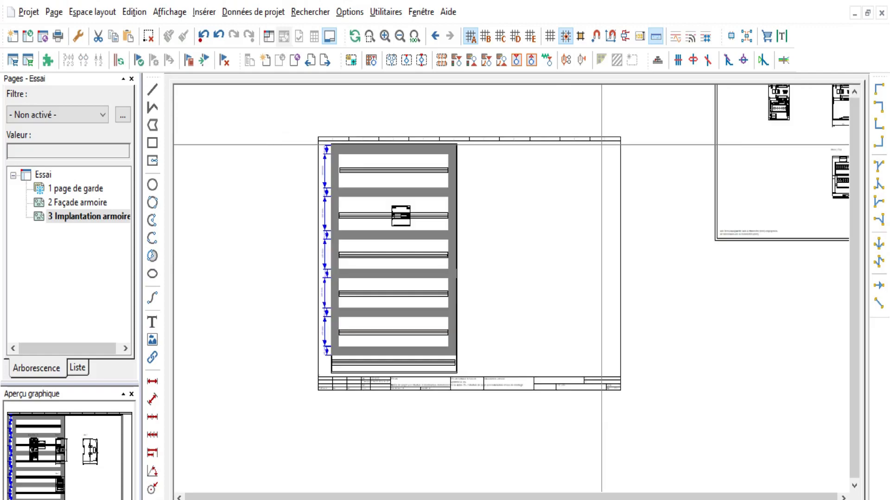
{"action": "scroll", "coordinate": [601, 145], "scroll_direction": "down", "scroll_amount": 3}
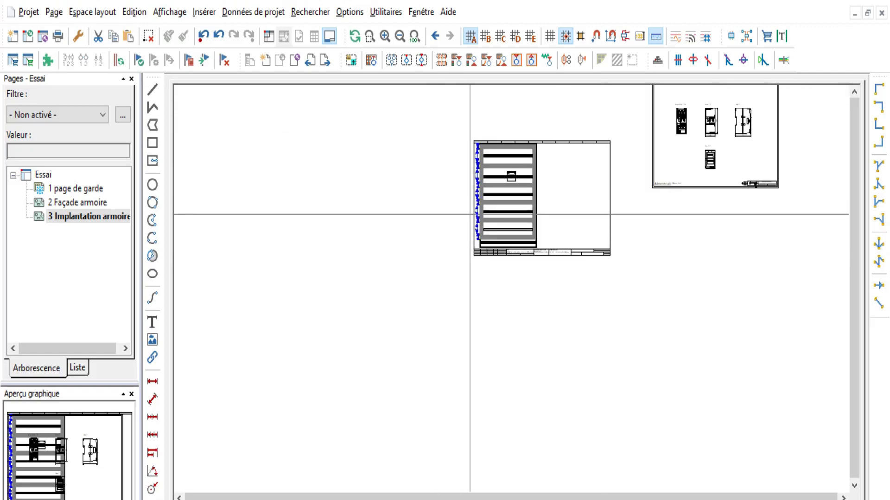
{"action": "left_click_drag", "start_coordinate": [640, 206], "coordinate": [790, 139]}
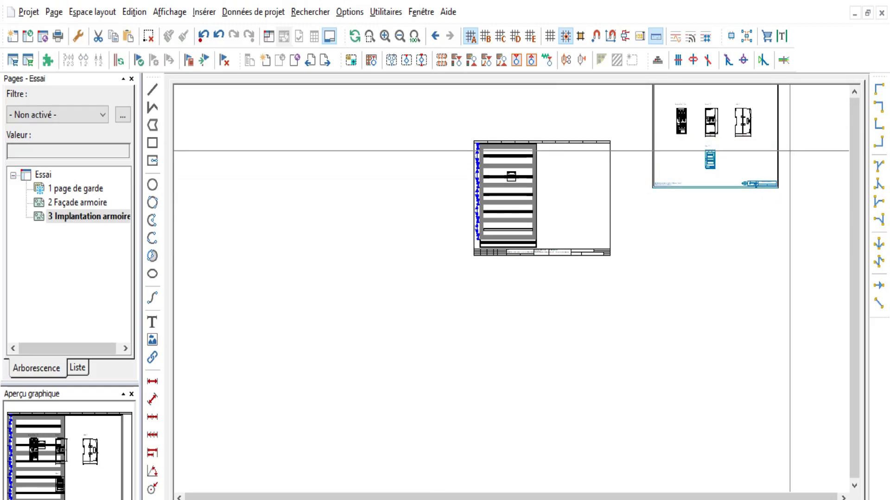
{"action": "key", "text": "Delete"}
{"action": "mouse_move", "coordinate": [732, 253]}
{"action": "left_mouse_down"}
{"action": "mouse_move", "coordinate": [796, 87]}
{"action": "mouse_move", "coordinate": [805, 87]}
{"action": "left_mouse_up"}
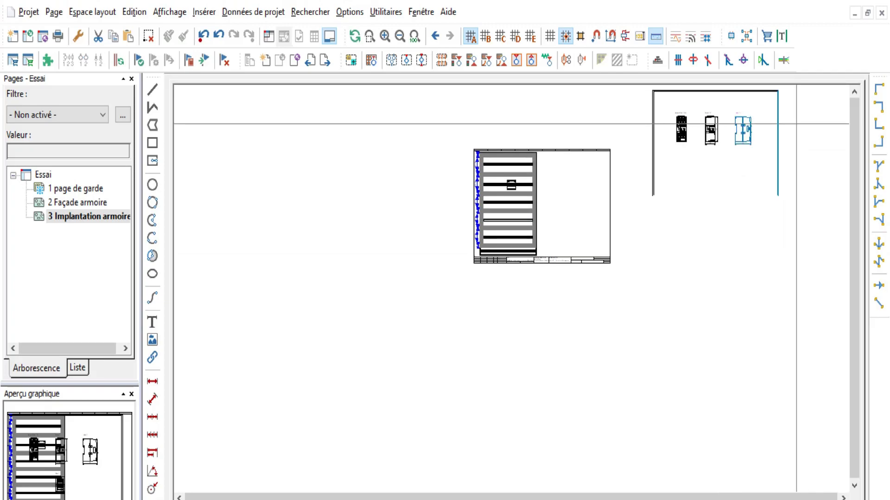
{"action": "left_click_drag", "start_coordinate": [639, 226], "coordinate": [697, 88]}
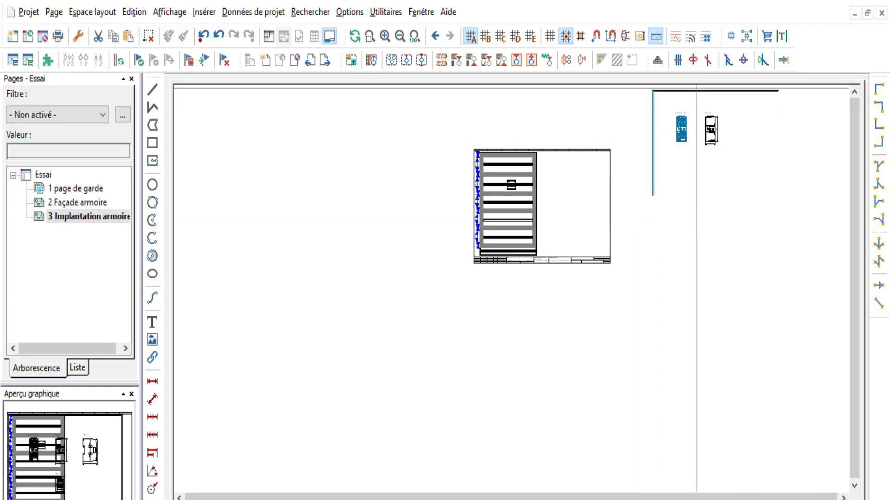
{"action": "key", "text": "Delete"}
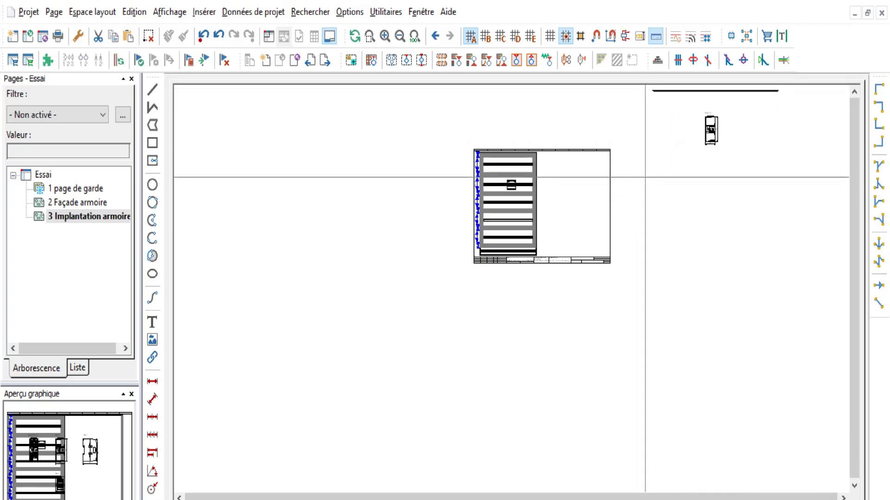
{"action": "left_click_drag", "start_coordinate": [623, 108], "coordinate": [787, 86]}
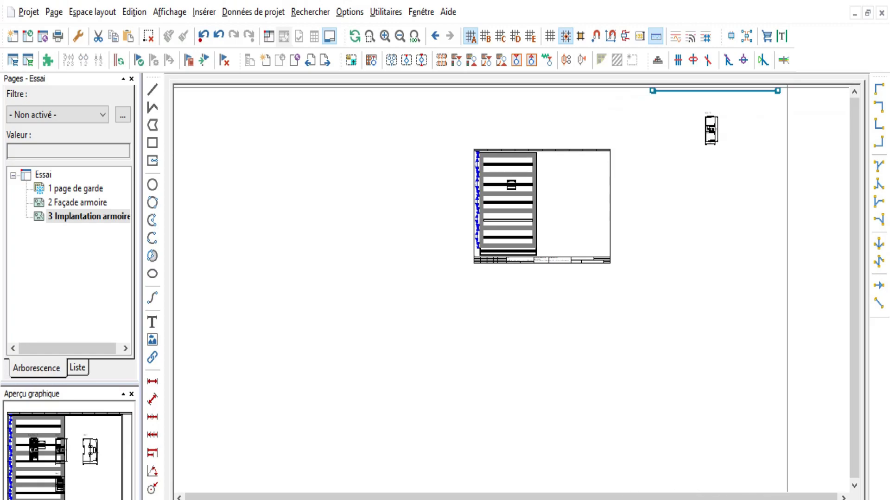
{"action": "key", "text": "Delete"}
Delete the 45 width dimension with its extension lines and the height dimension from the SM1231 front view
{"action": "scroll", "coordinate": [720, 88], "scroll_direction": "up", "scroll_amount": 4}
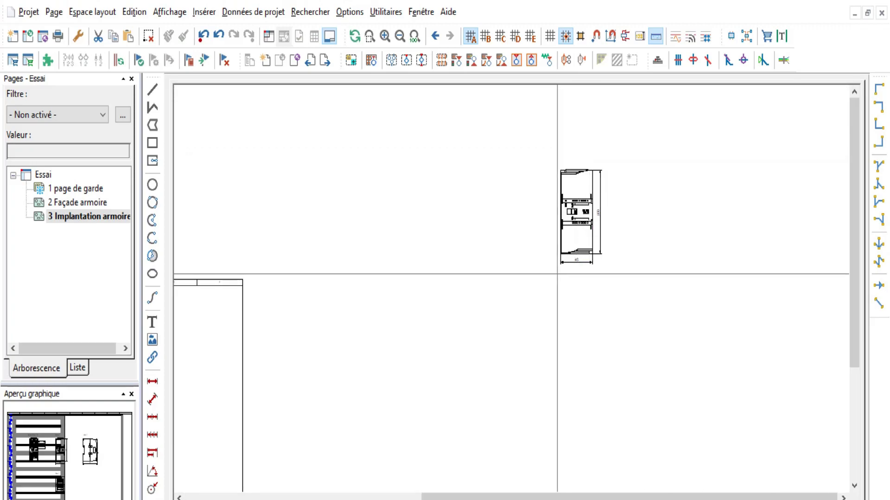
{"action": "scroll", "coordinate": [563, 262], "scroll_direction": "up", "scroll_amount": 3}
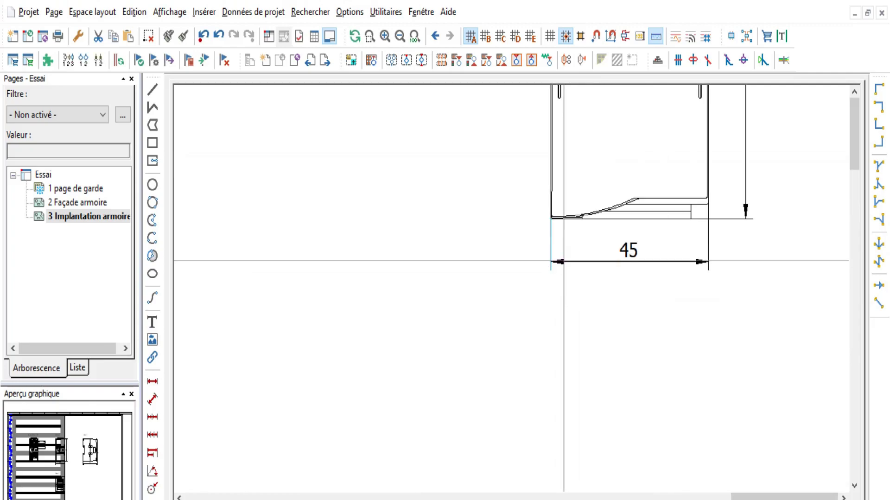
{"action": "left_click_drag", "start_coordinate": [531, 226], "coordinate": [749, 284]}
{"action": "key", "text": "Delete"}
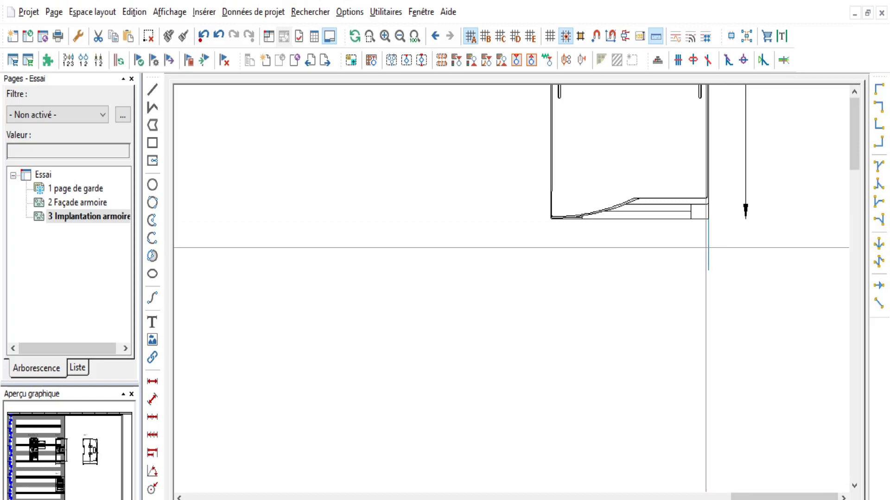
{"action": "scroll", "coordinate": [706, 259], "scroll_direction": "down", "scroll_amount": 4}
{"action": "left_click_drag", "start_coordinate": [741, 285], "coordinate": [699, 143]}
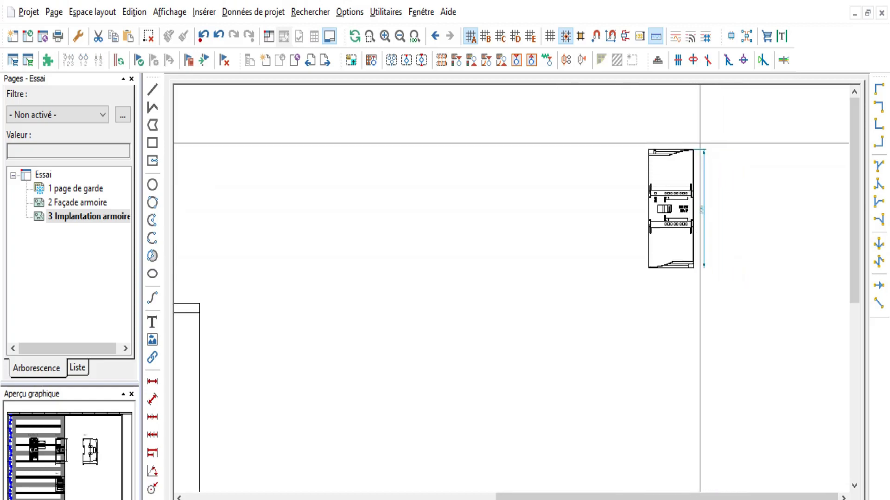
Scale the whole SM1231 front view by a factor of 0,6, using a point at its centre as the origin
{"action": "scroll", "coordinate": [671, 193], "scroll_direction": "down", "scroll_amount": 3}
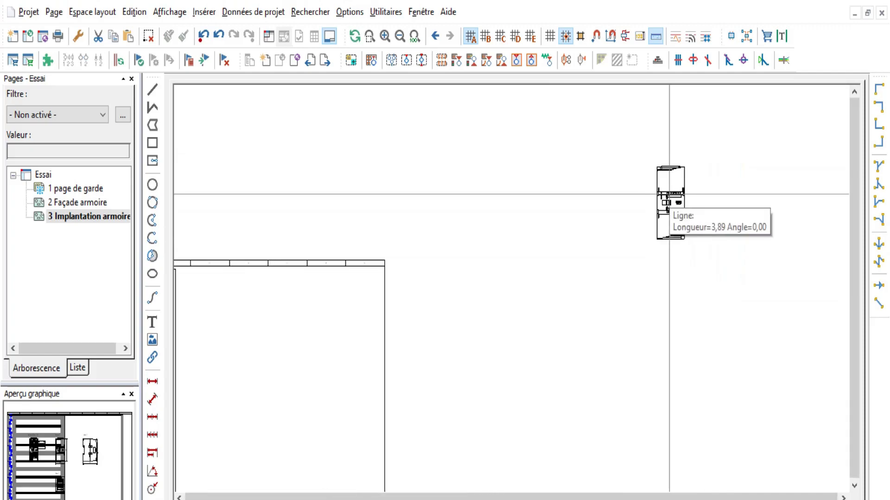
{"action": "scroll", "coordinate": [669, 195], "scroll_direction": "down", "scroll_amount": 2}
{"action": "left_click_drag", "start_coordinate": [644, 248], "coordinate": [718, 160]}
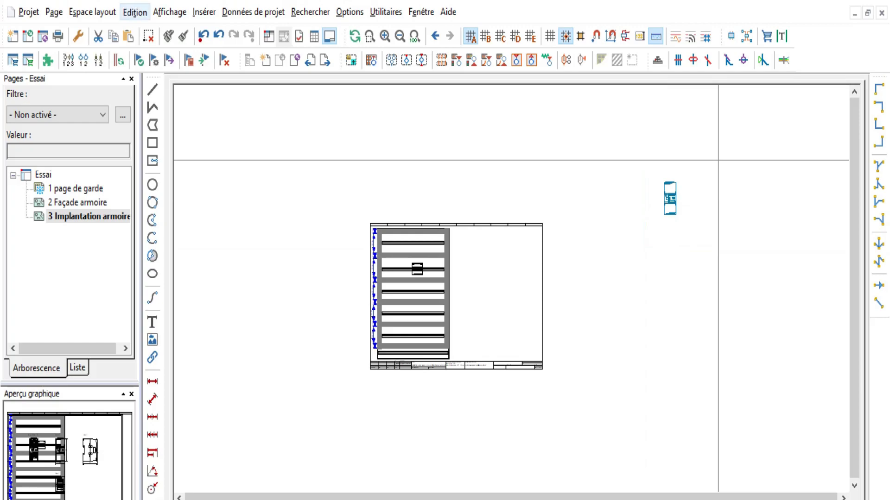
{"action": "left_click", "coordinate": [134, 12]}
{"action": "mouse_move", "coordinate": [170, 13]}
{"action": "mouse_move", "coordinate": [135, 12]}
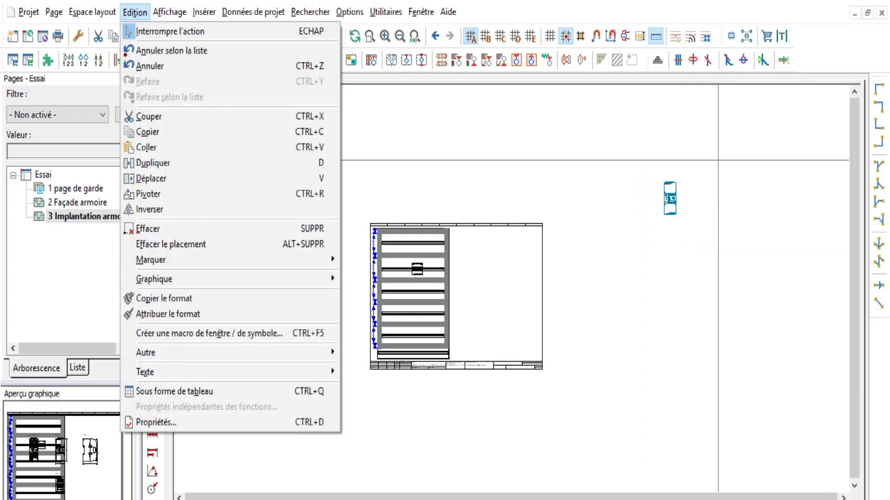
{"action": "mouse_move", "coordinate": [185, 279]}
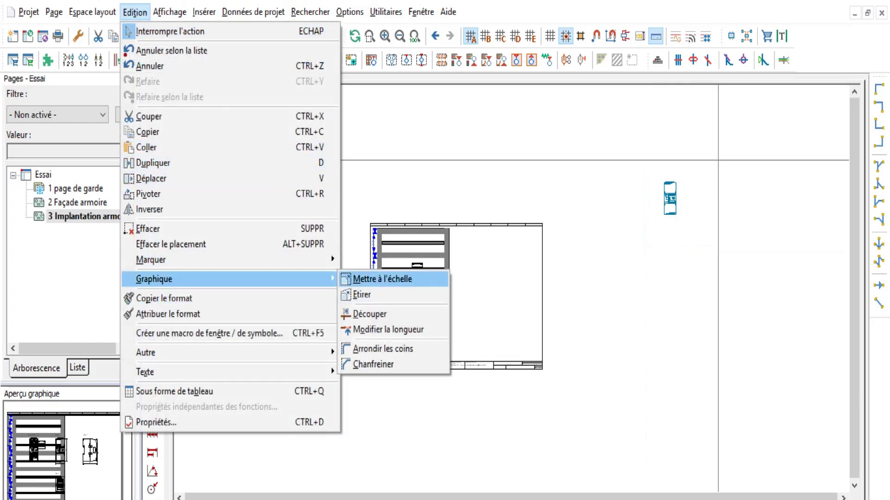
{"action": "left_click", "coordinate": [382, 279]}
{"action": "left_click", "coordinate": [669, 198]}
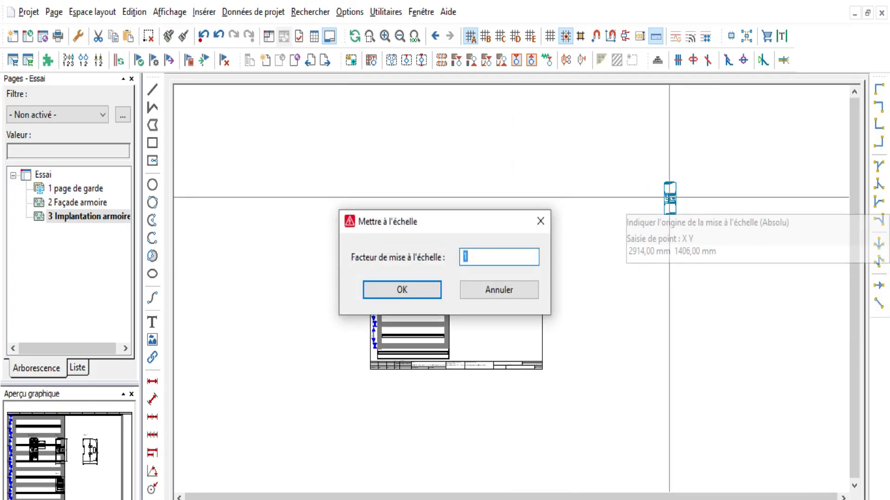
{"action": "type", "text": "0,6"}
{"action": "key", "text": "Return"}
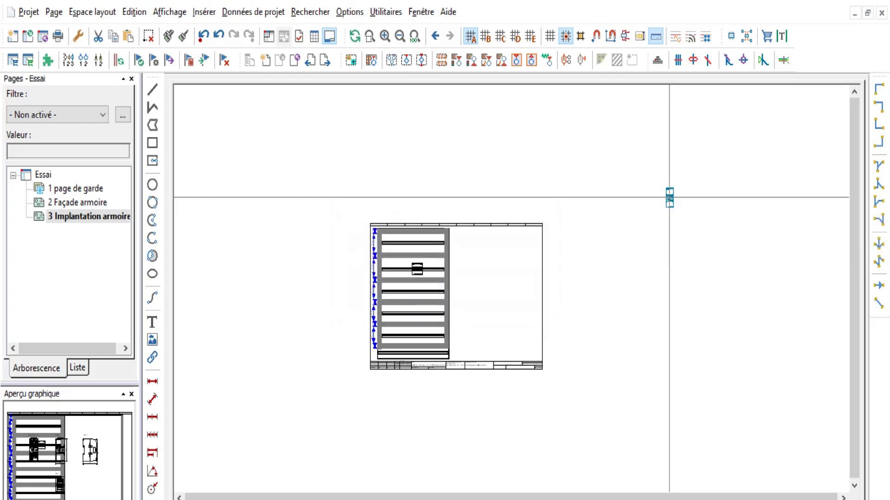
Move the scaled SM1231 front view inside the page frame, into the empty area just right of the cabinet
{"action": "left_click_drag", "start_coordinate": [639, 238], "coordinate": [712, 169]}
{"action": "left_click", "coordinate": [672, 194]}
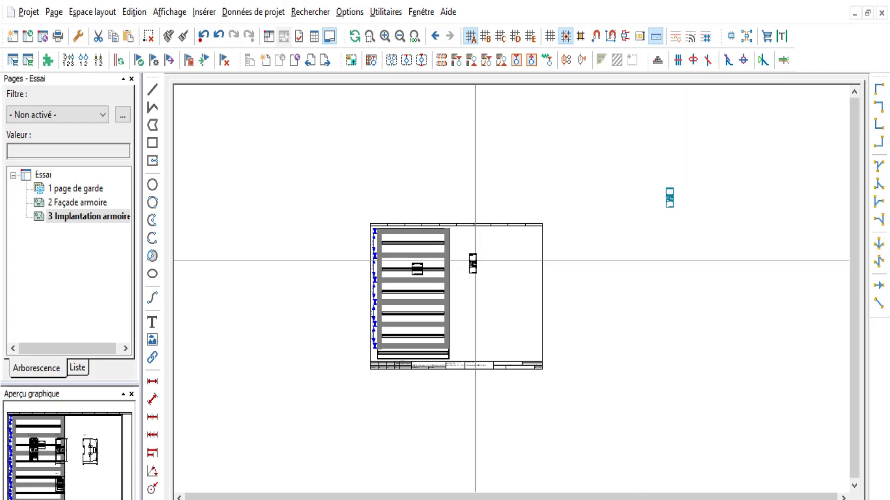
{"action": "left_click", "coordinate": [475, 261]}
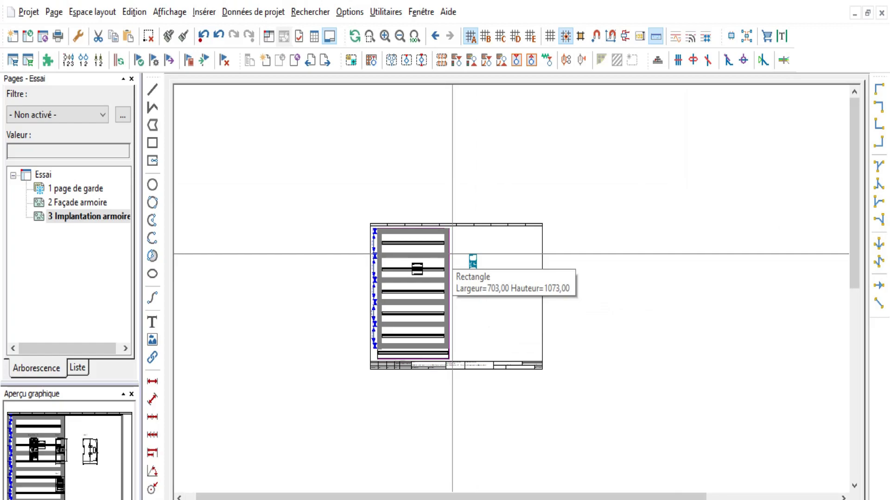
Scale the SM1231 front view beside the cabinet by a factor of 0,7, with the origin inside the module
{"action": "scroll", "coordinate": [452, 254], "scroll_direction": "up", "scroll_amount": 5}
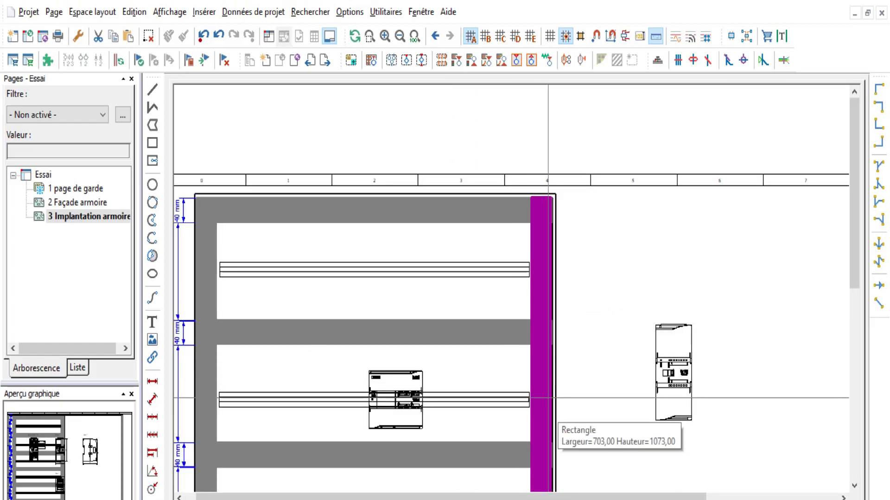
{"action": "left_click_drag", "start_coordinate": [611, 459], "coordinate": [727, 315]}
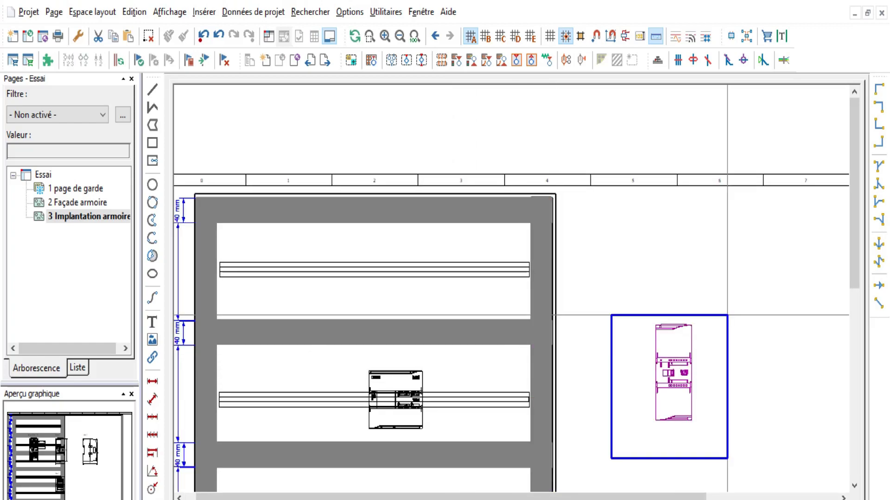
{"action": "left_click", "coordinate": [135, 12]}
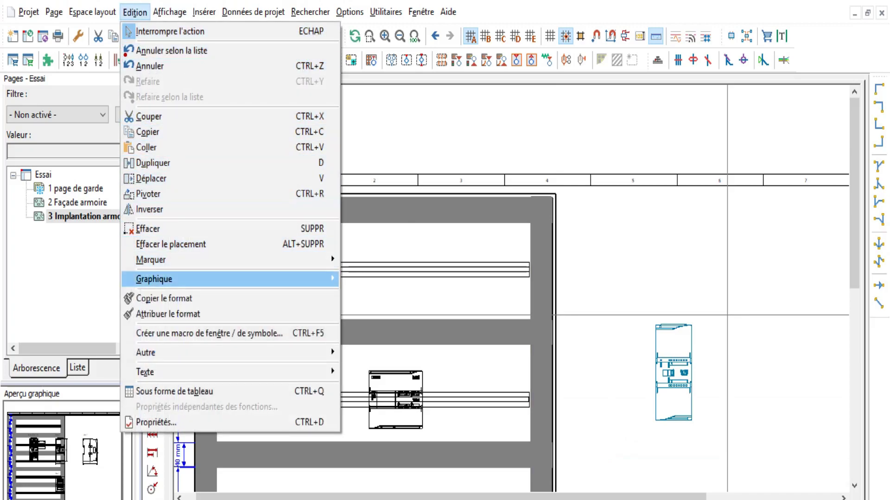
{"action": "mouse_move", "coordinate": [231, 279]}
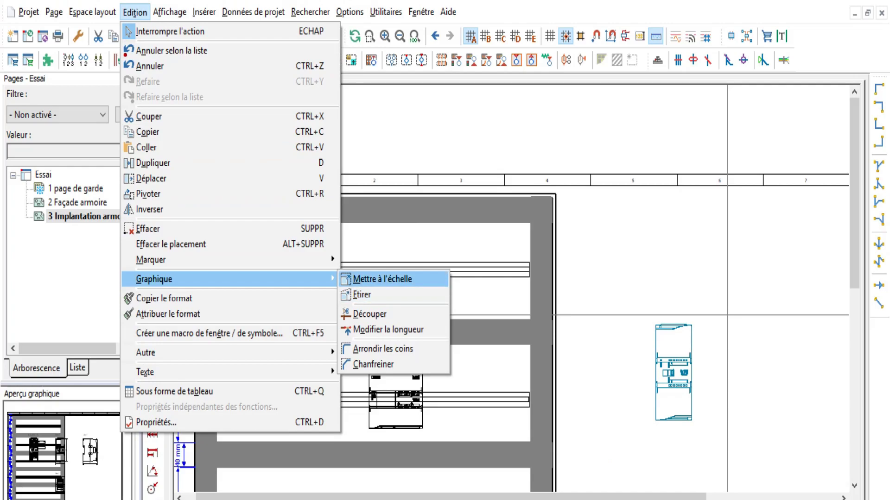
{"action": "left_click", "coordinate": [383, 279]}
{"action": "left_click", "coordinate": [665, 359]}
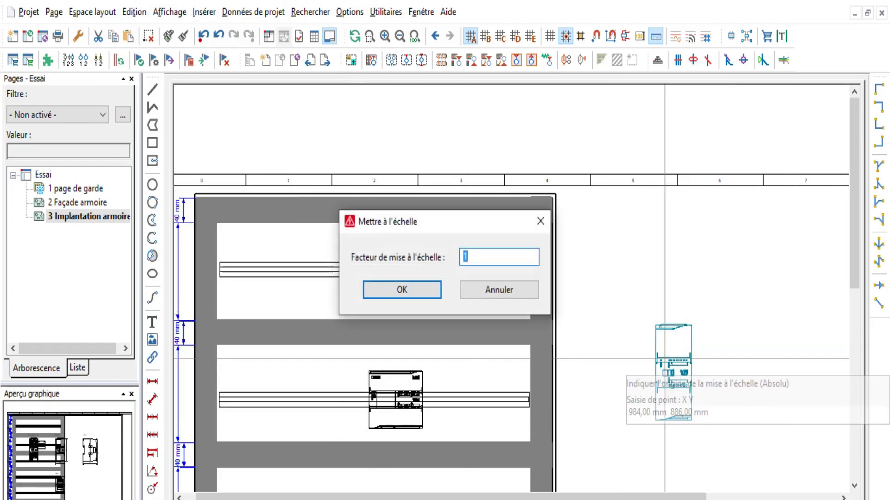
{"action": "type", "text": "0,7"}
{"action": "key", "text": "Return"}
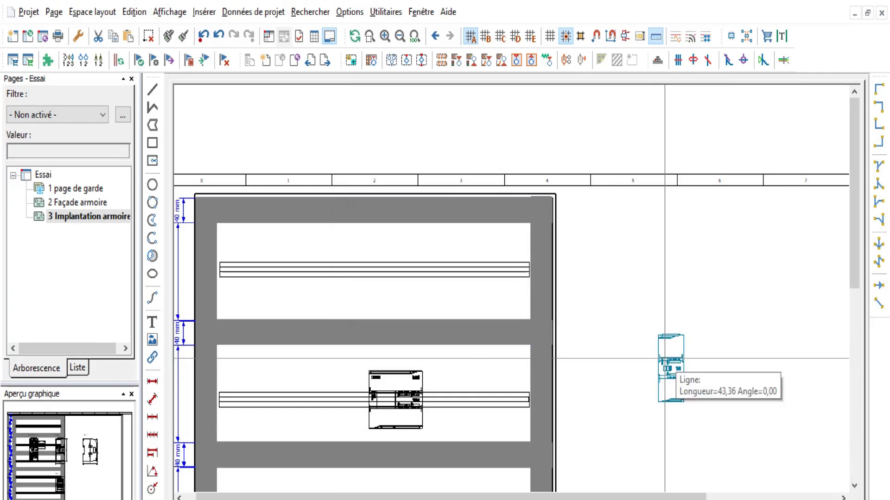
Move the SM1231 front view onto the cabinet's second DIN rail from the top, just right of the CPU
{"action": "left_click_drag", "start_coordinate": [640, 421], "coordinate": [704, 333]}
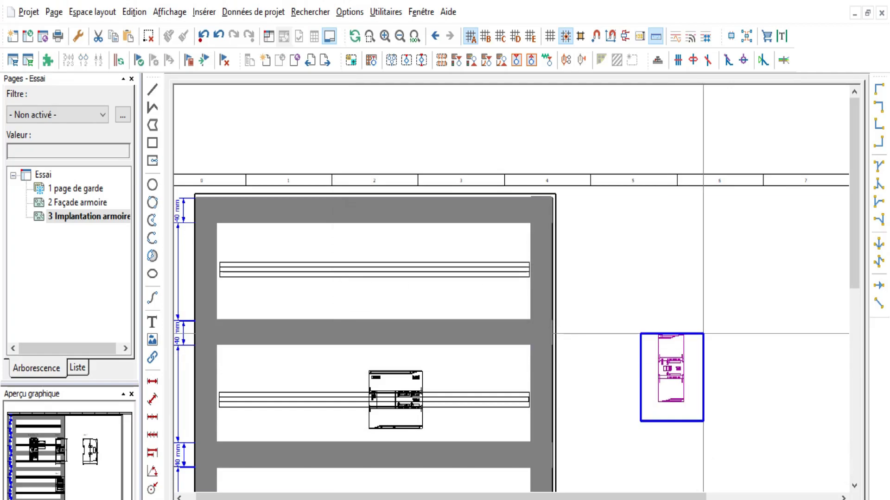
{"action": "left_click", "coordinate": [679, 338]}
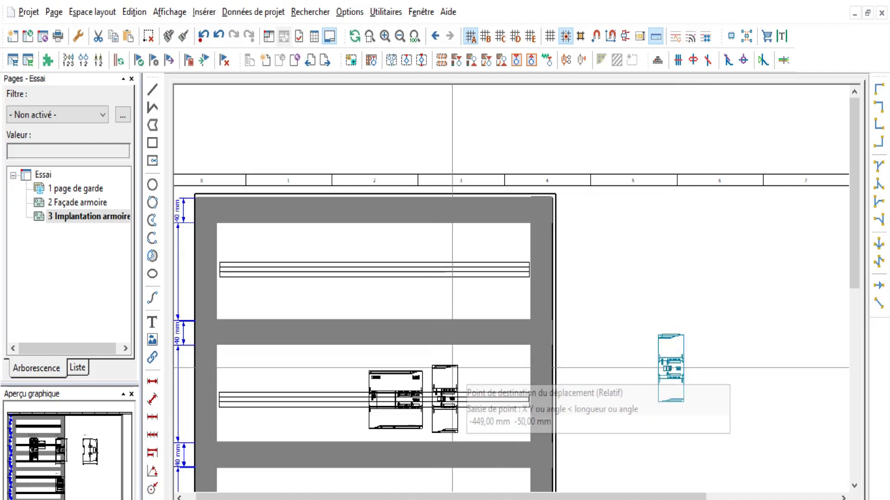
{"action": "left_click", "coordinate": [453, 369]}
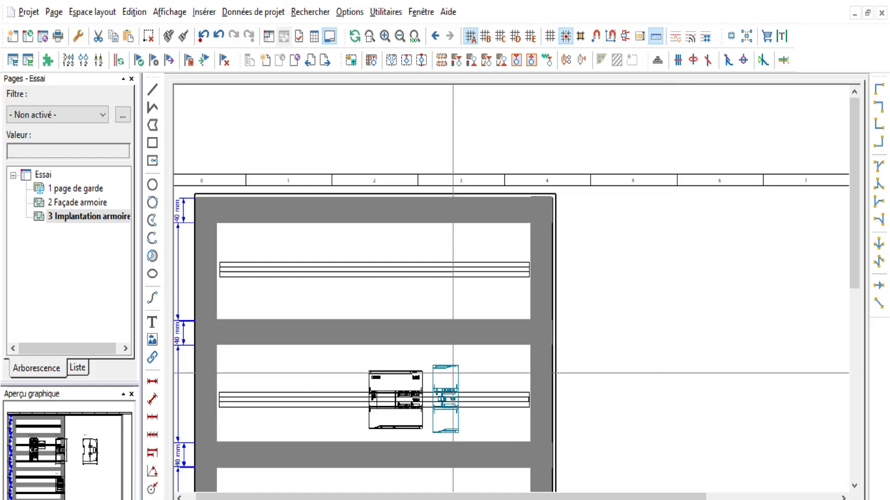
Select the SM1231 front view on the rail without the rail itself and scale it by 0,8 from a point near the module's top
{"action": "scroll", "coordinate": [452, 373], "scroll_direction": "up", "scroll_amount": 4}
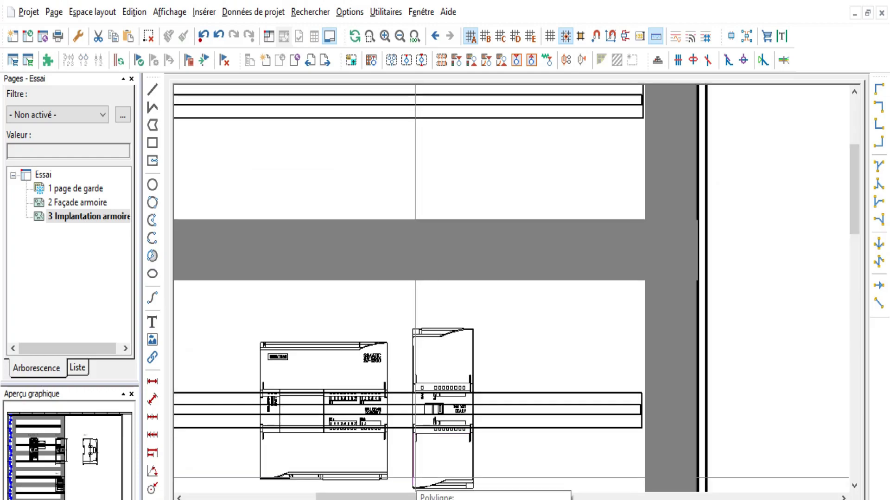
{"action": "left_click_drag", "start_coordinate": [494, 306], "coordinate": [410, 489]}
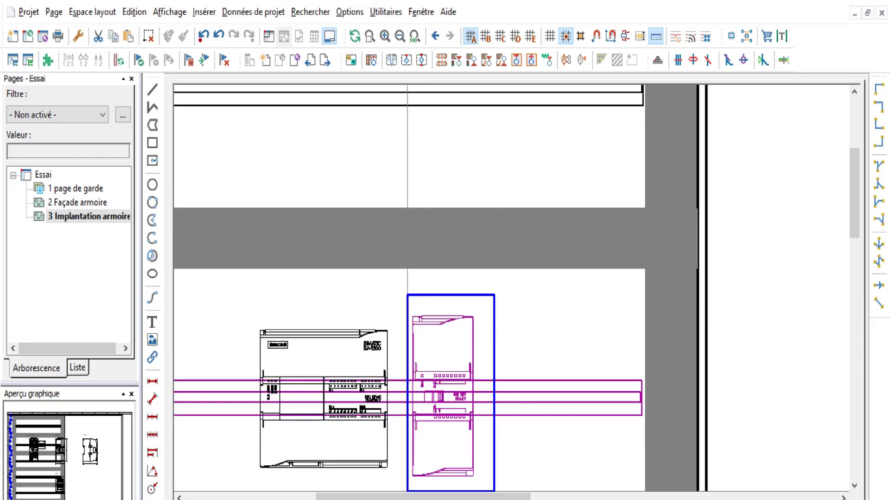
{"action": "left_click", "coordinate": [406, 288]}
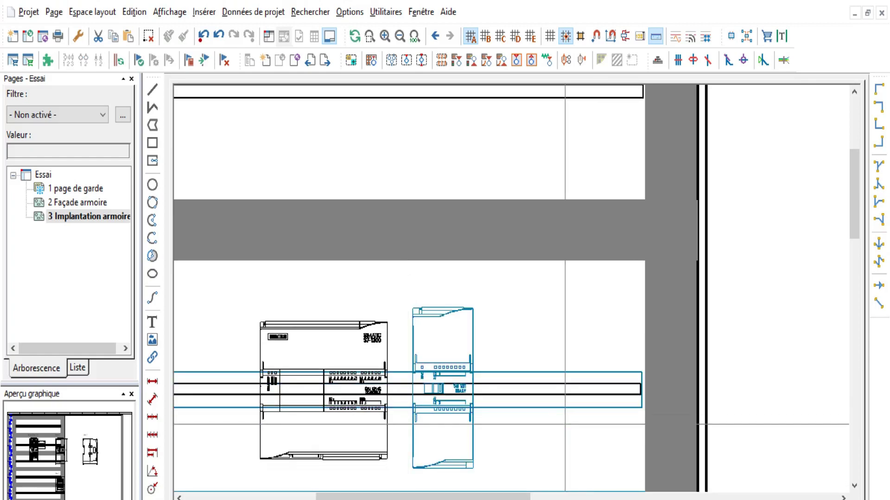
{"action": "left_click", "coordinate": [558, 373]}
{"action": "left_click", "coordinate": [92, 12]}
{"action": "mouse_move", "coordinate": [135, 12]}
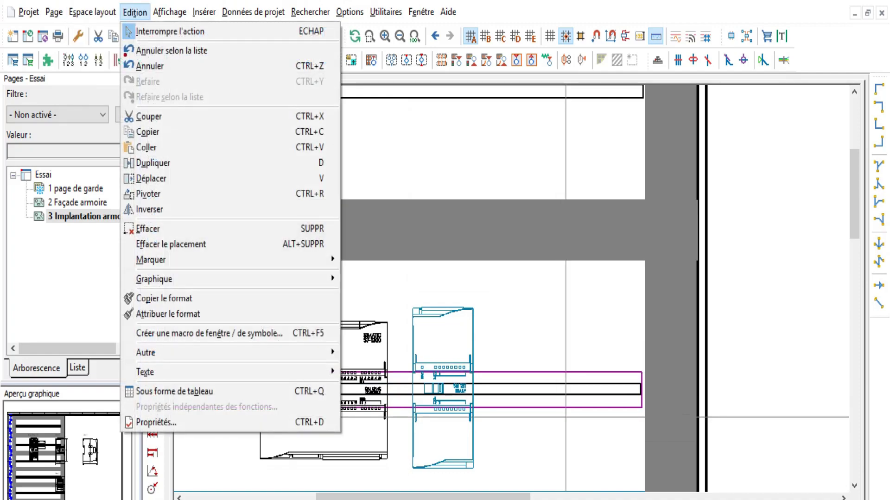
{"action": "mouse_move", "coordinate": [154, 280]}
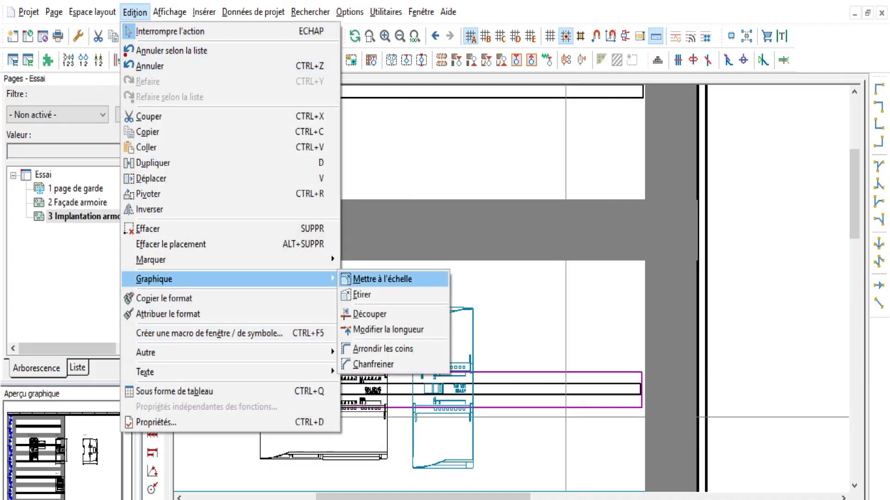
{"action": "left_click", "coordinate": [383, 279]}
{"action": "left_click", "coordinate": [429, 314]}
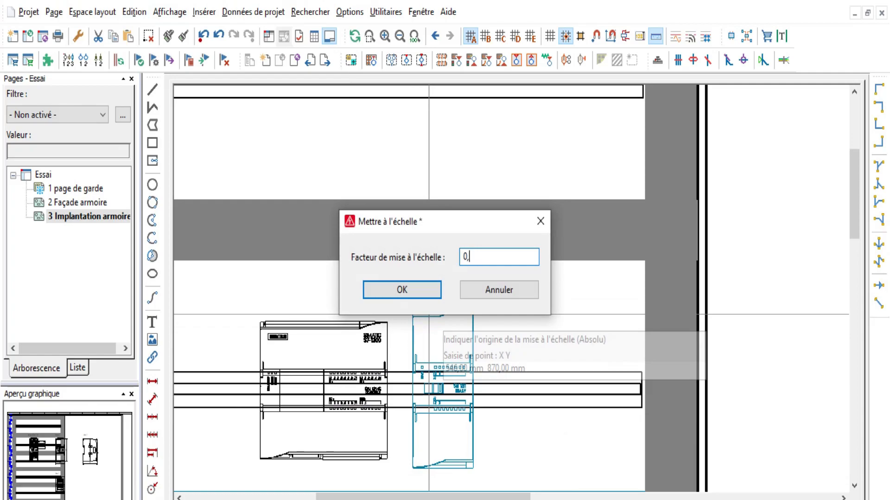
{"action": "type", "text": "0,8"}
{"action": "key", "text": "Return"}
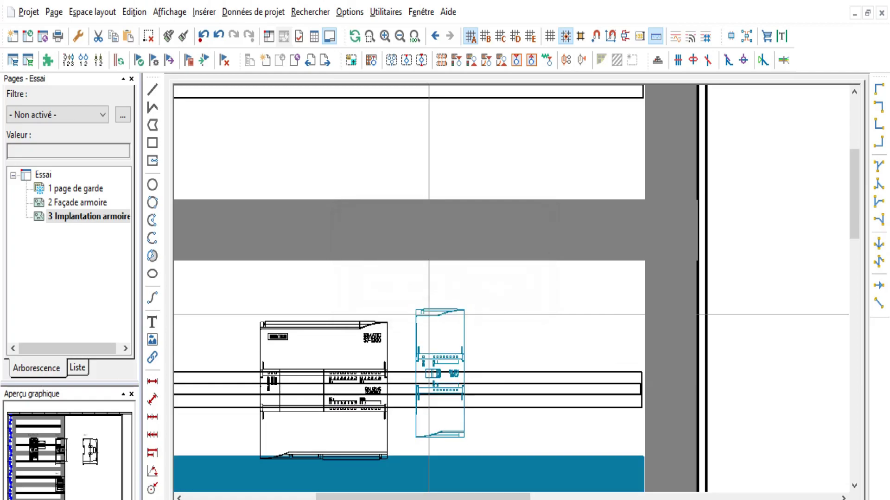
Move the SM1231 front view on the second DIN rail so it sits flush against the CPU's right edge
{"action": "left_click", "coordinate": [407, 445]}
{"action": "left_click_drag", "start_coordinate": [407, 445], "coordinate": [494, 300]}
{"action": "left_click_drag", "start_coordinate": [440, 314], "coordinate": [410, 326]}
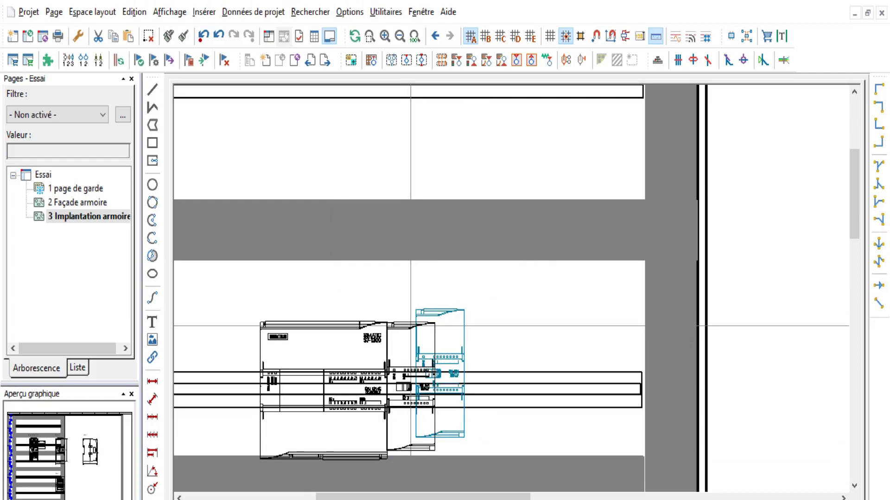
{"action": "scroll", "coordinate": [410, 326], "scroll_direction": "down", "scroll_amount": 5}
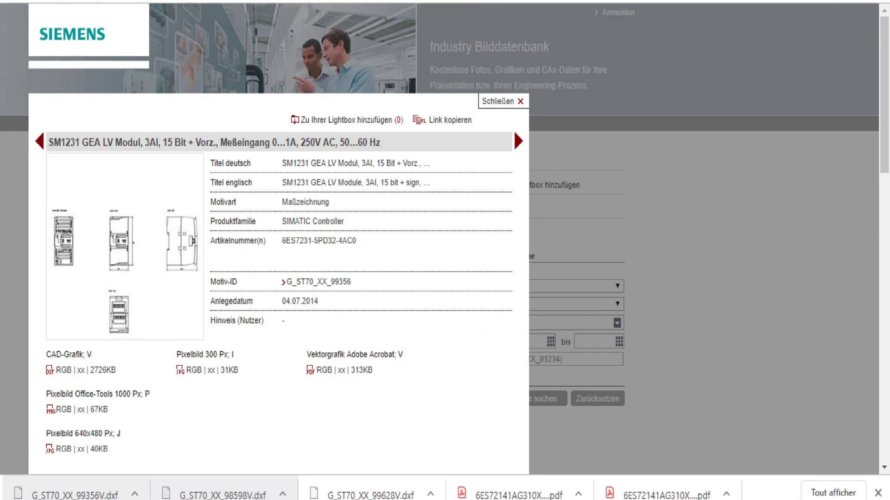
Switch to the TraceParts website in the browser and search the library for "disjoncteur 4 pole"
{"action": "key", "text": "Escape"}
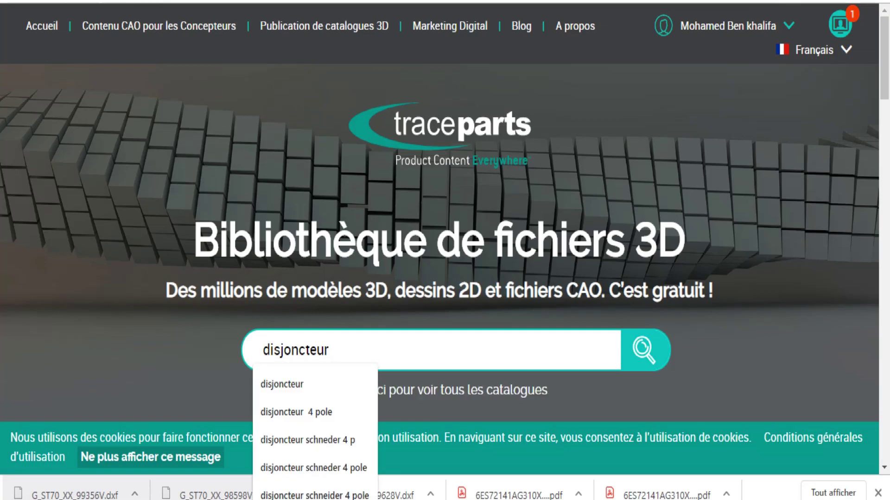
{"action": "key", "text": "Up"}
{"action": "key", "text": "Up"}
{"action": "key", "text": "Up"}
{"action": "key", "text": "Return"}
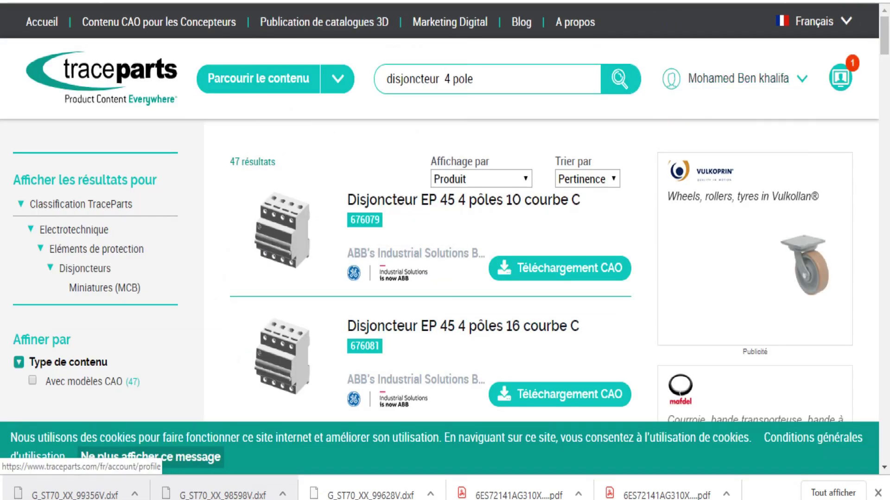
Open the product Disjoncteur EP 45 4 pôles 10 courbe C and download its CAD file in DXF - 2D format
{"action": "mouse_move", "coordinate": [738, 78]}
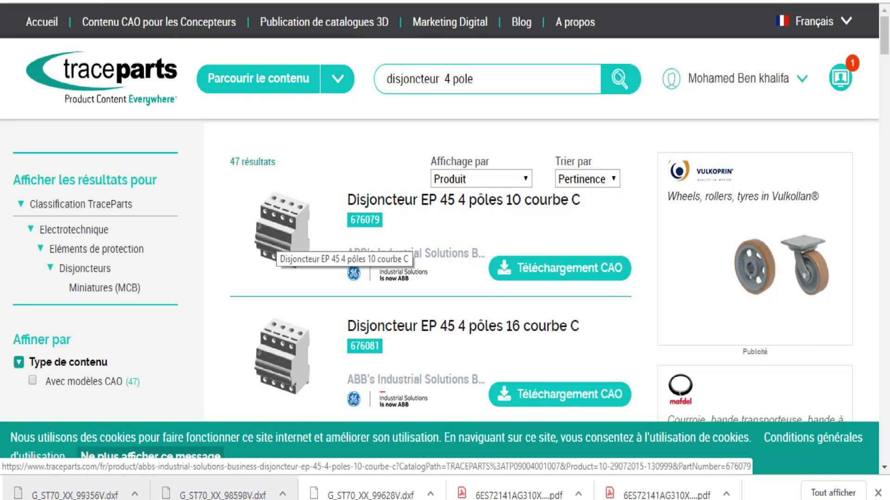
{"action": "left_click", "coordinate": [277, 243]}
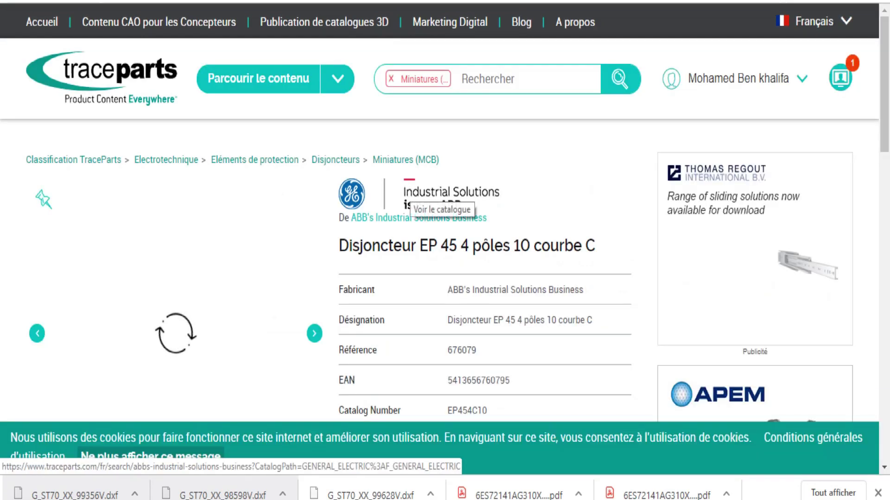
{"action": "scroll", "coordinate": [408, 204], "scroll_direction": "down", "scroll_amount": 6}
{"action": "scroll", "coordinate": [392, 166], "scroll_direction": "up", "scroll_amount": 2}
{"action": "scroll", "coordinate": [392, 166], "scroll_direction": "down", "scroll_amount": 1}
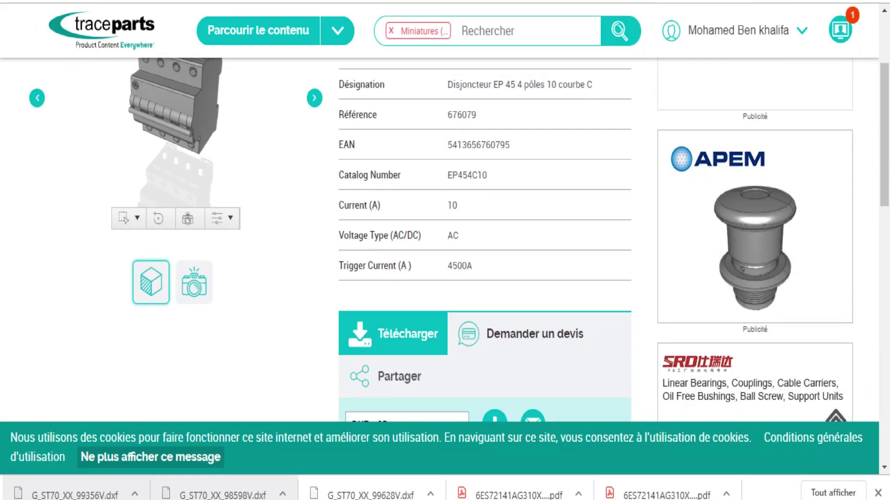
{"action": "scroll", "coordinate": [445, 240], "scroll_direction": "down", "scroll_amount": 3}
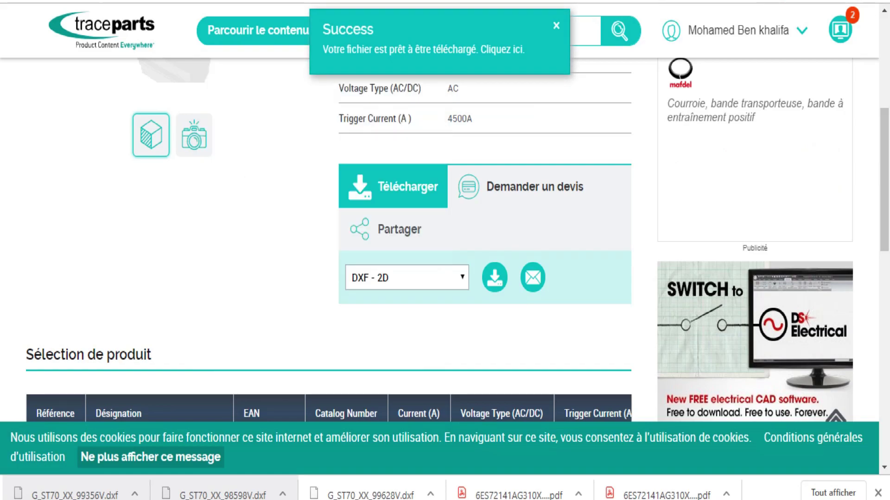
{"action": "left_click", "coordinate": [502, 49]}
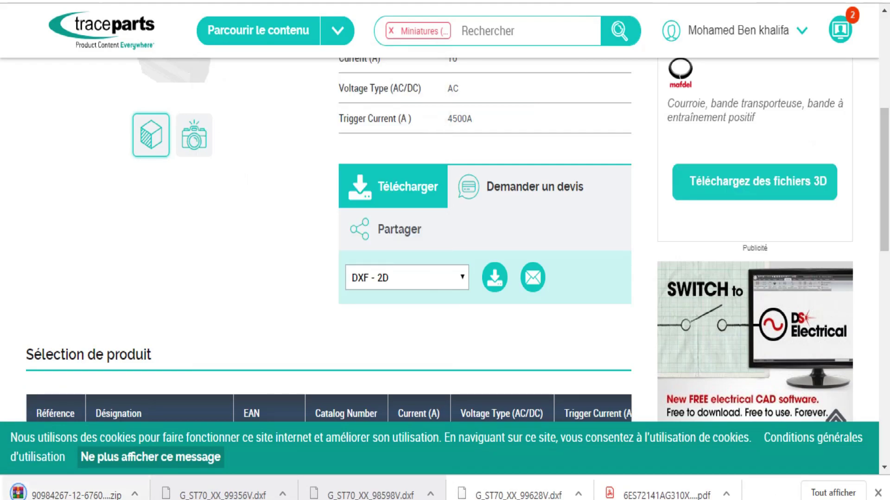
{"action": "left_click", "coordinate": [70, 495]}
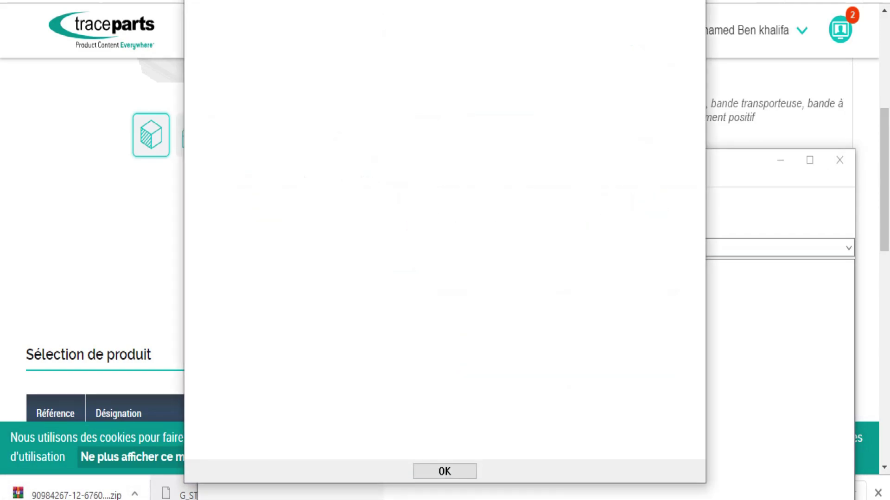
{"action": "key", "text": "Escape"}
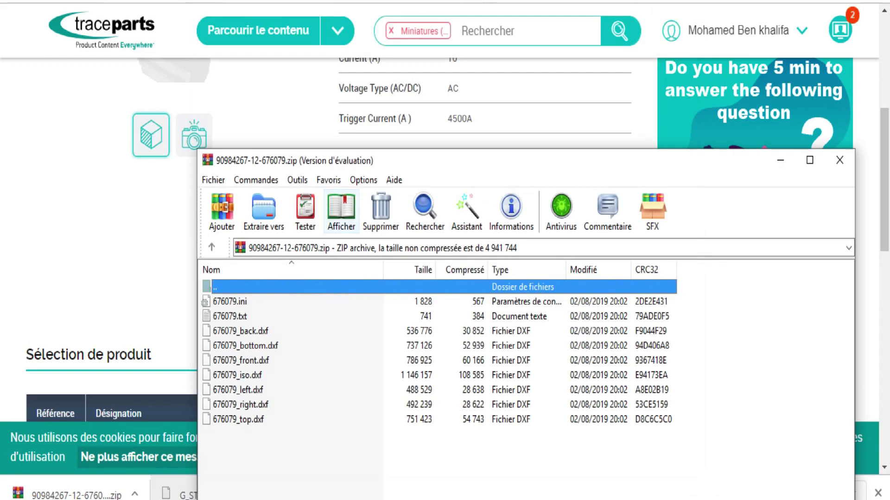
{"action": "left_click_drag", "start_coordinate": [275, 435], "coordinate": [204, 315]}
Switch to the Projets folder in File Explorer, rename its Essai folder as disjoncteur and open it
{"action": "key", "text": "alt+F4"}
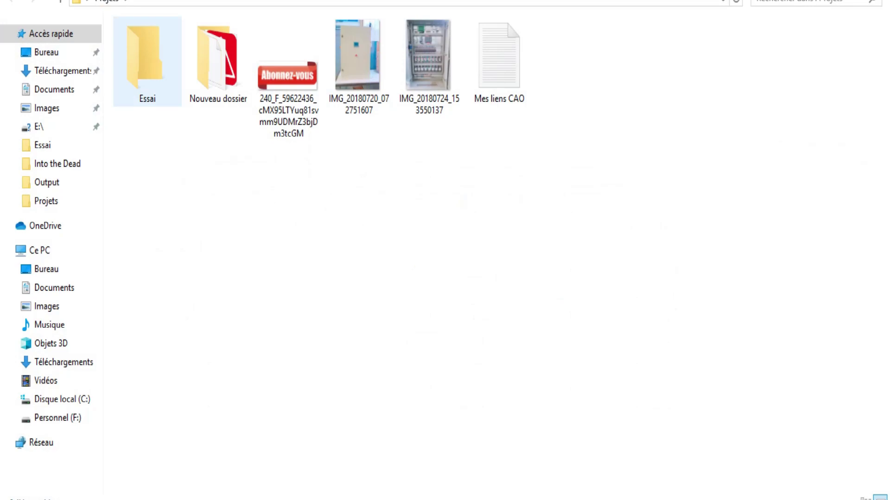
{"action": "left_click", "coordinate": [145, 88]}
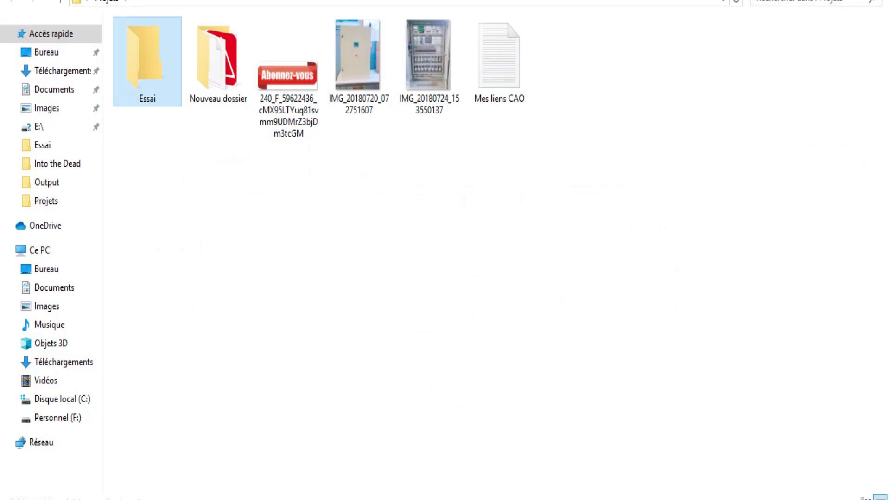
{"action": "key", "text": "F2"}
{"action": "type", "text": "disjoncteur"}
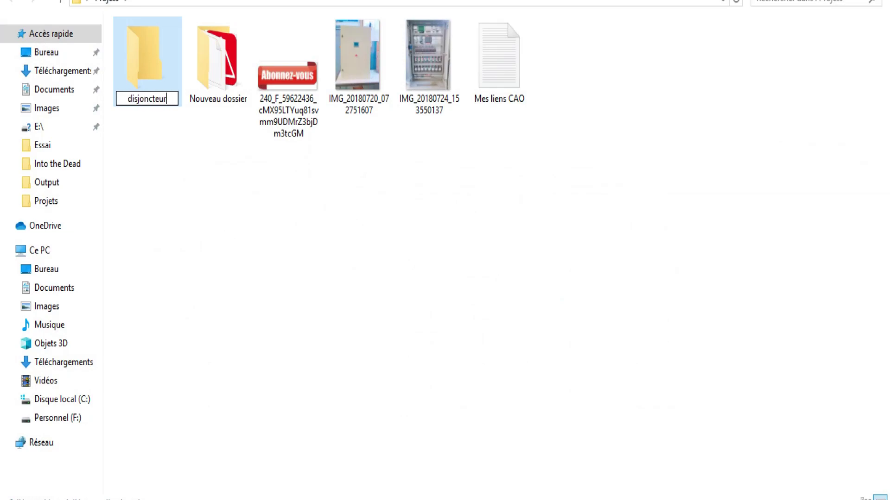
{"action": "key", "text": "Return"}
{"action": "key", "text": "Return"}
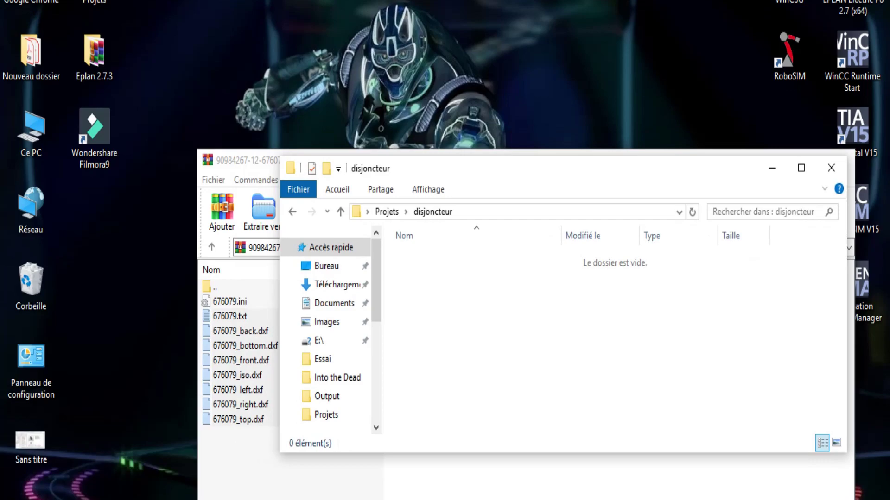
Copy the selected text and DXF files from the archive into the disjoncteur folder
{"action": "key", "text": "alt+Tab"}
{"action": "left_click_drag", "start_coordinate": [553, 154], "coordinate": [554, 0]}
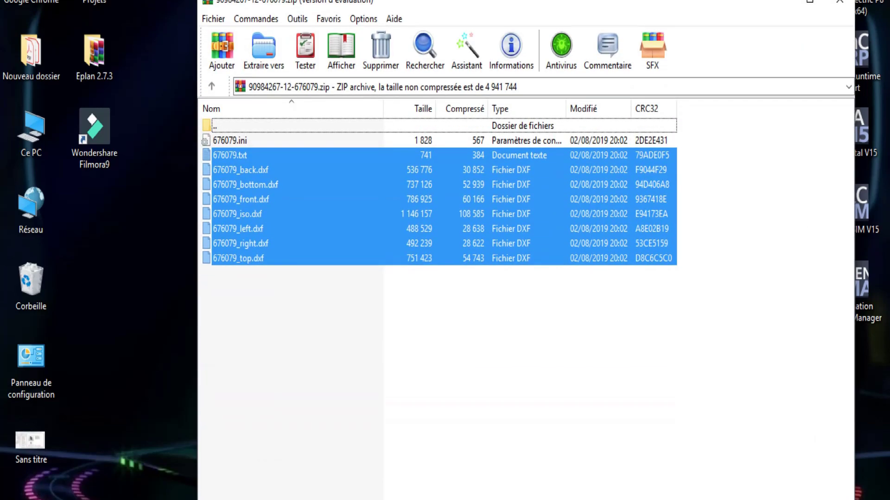
{"action": "left_click_drag", "start_coordinate": [463, 5], "coordinate": [165, 0]}
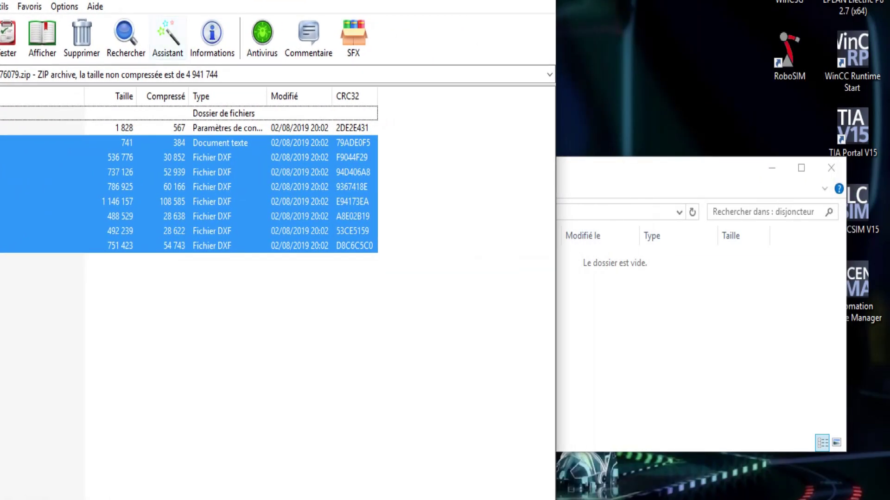
{"action": "key", "text": "alt+Tab"}
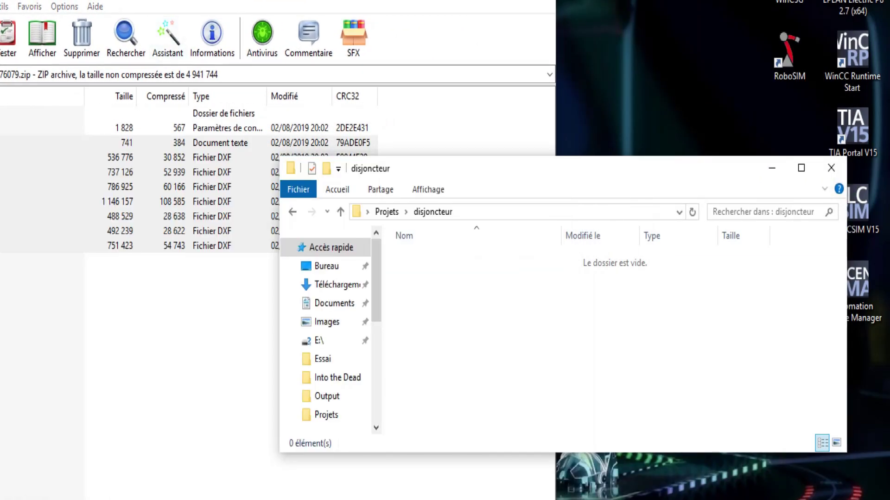
{"action": "key", "text": "ctrl+v"}
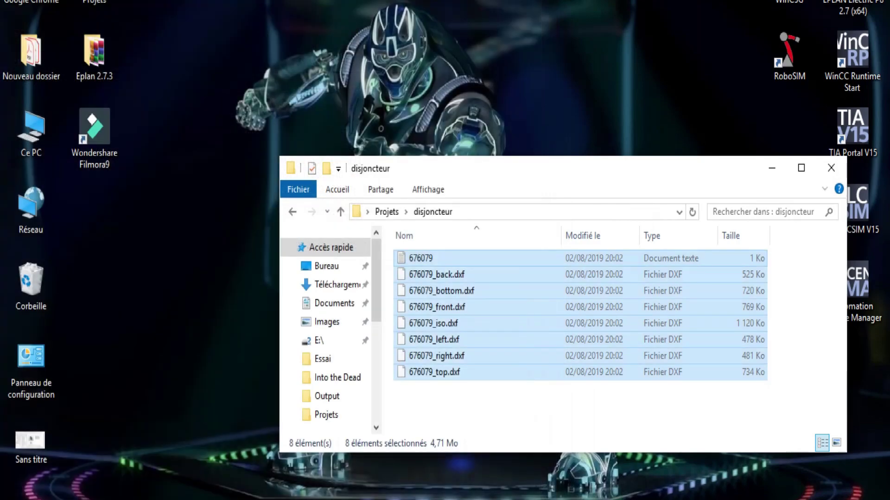
Import 676079_front.dxf into page 3 in EPLAN with the Standard scheme and Automatique scaling, placing it to the right outside the page frame
{"action": "left_click_drag", "start_coordinate": [464, 168], "coordinate": [376, 18]}
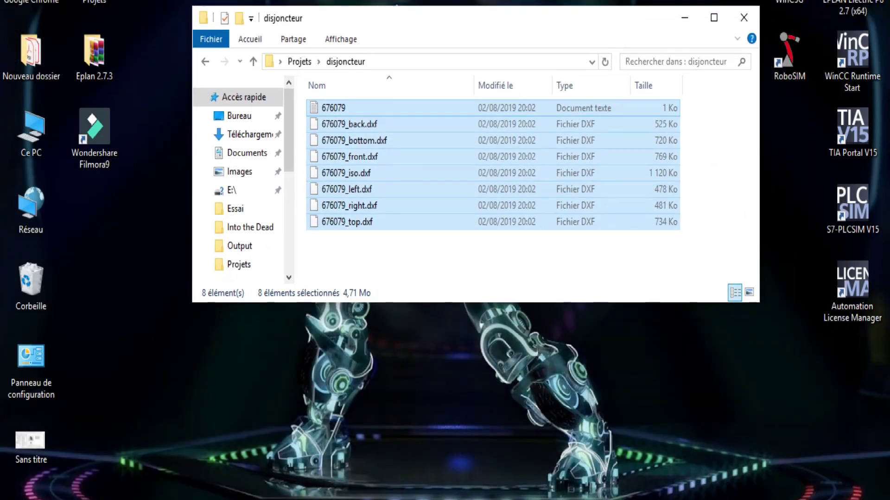
{"action": "left_click", "coordinate": [325, 246]}
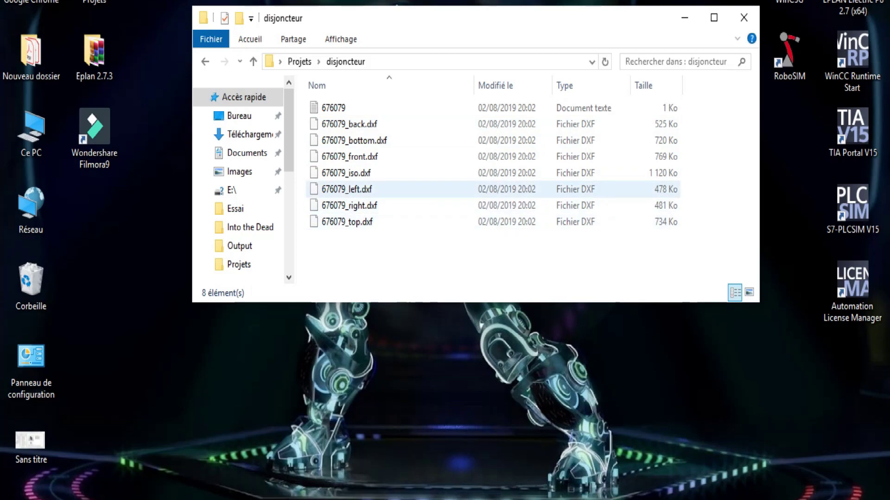
{"action": "left_click_drag", "start_coordinate": [350, 157], "coordinate": [464, 278]}
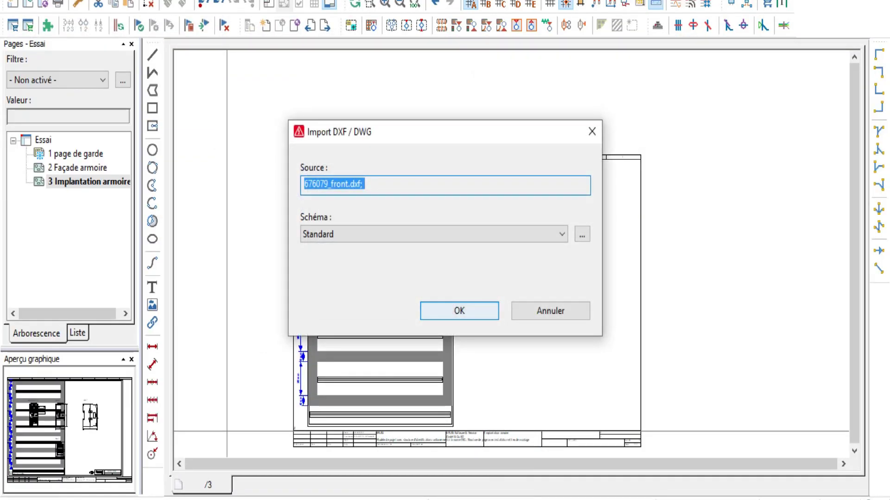
{"action": "left_click", "coordinate": [460, 311]}
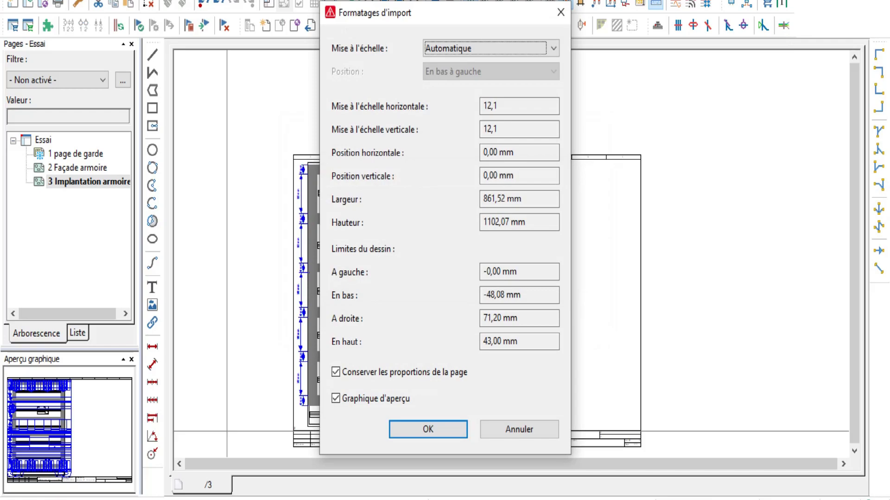
{"action": "left_click", "coordinate": [428, 429]}
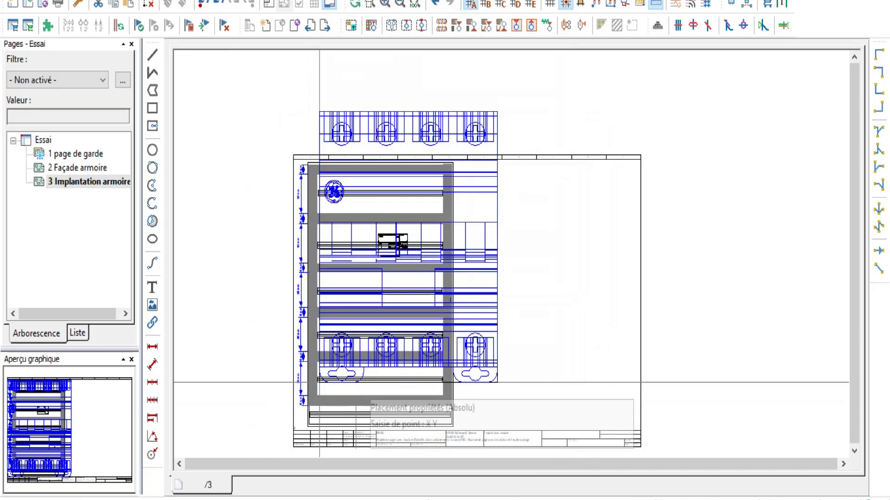
{"action": "scroll", "coordinate": [221, 341], "scroll_direction": "down", "scroll_amount": 1}
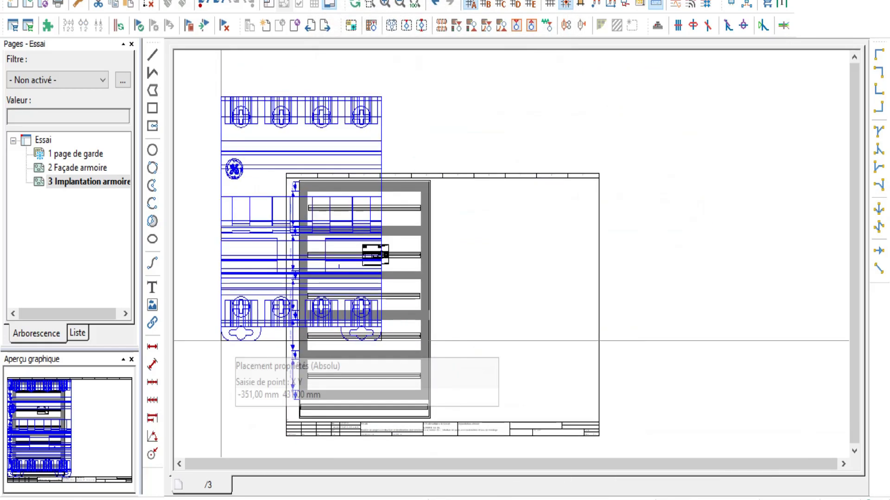
{"action": "scroll", "coordinate": [221, 341], "scroll_direction": "down", "scroll_amount": 1}
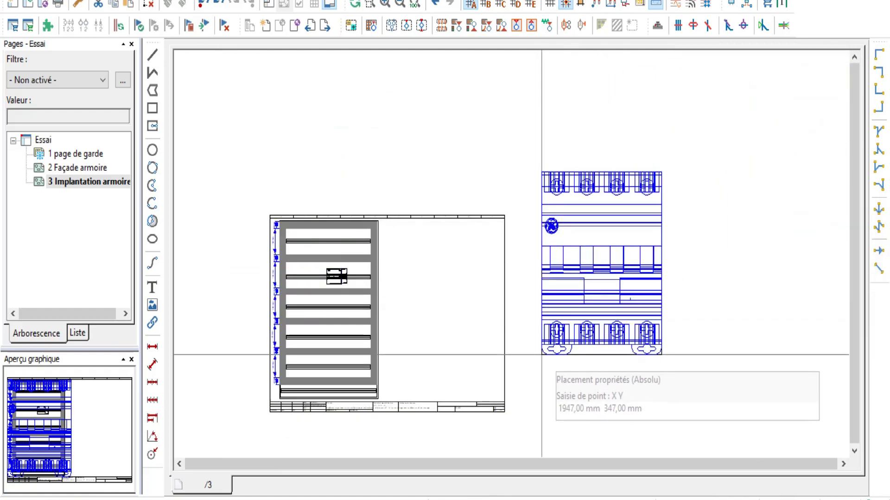
{"action": "left_click", "coordinate": [542, 355]}
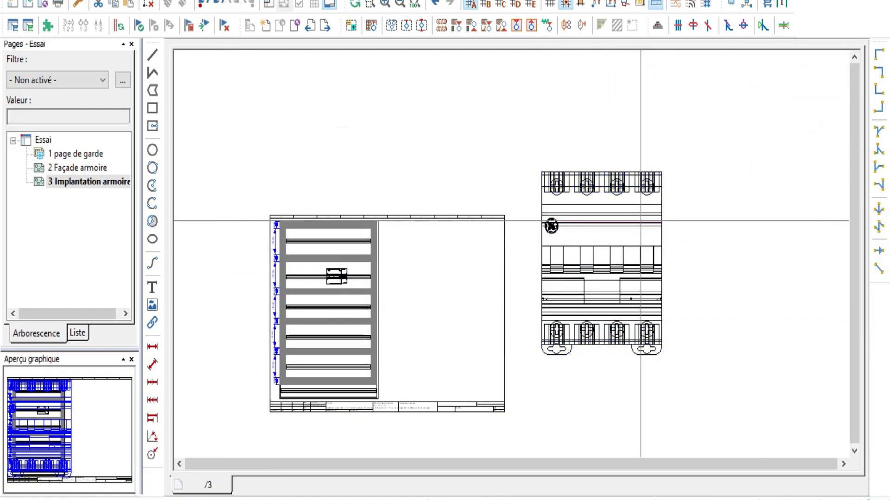
Select the entire imported breaker front view and scale it by a factor of 0,3, with the origin inside the breaker
{"action": "scroll", "coordinate": [525, 341], "scroll_direction": "up", "scroll_amount": 1}
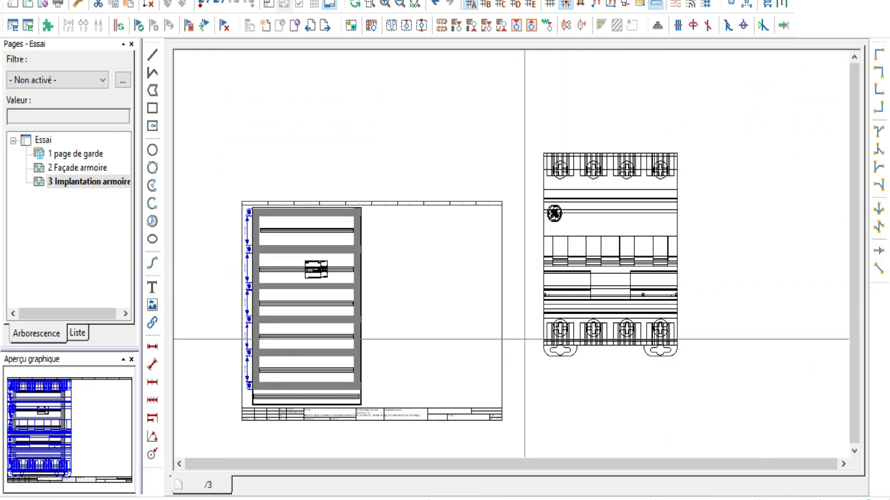
{"action": "scroll", "coordinate": [524, 340], "scroll_direction": "up", "scroll_amount": 1}
{"action": "scroll", "coordinate": [528, 341], "scroll_direction": "up", "scroll_amount": 1}
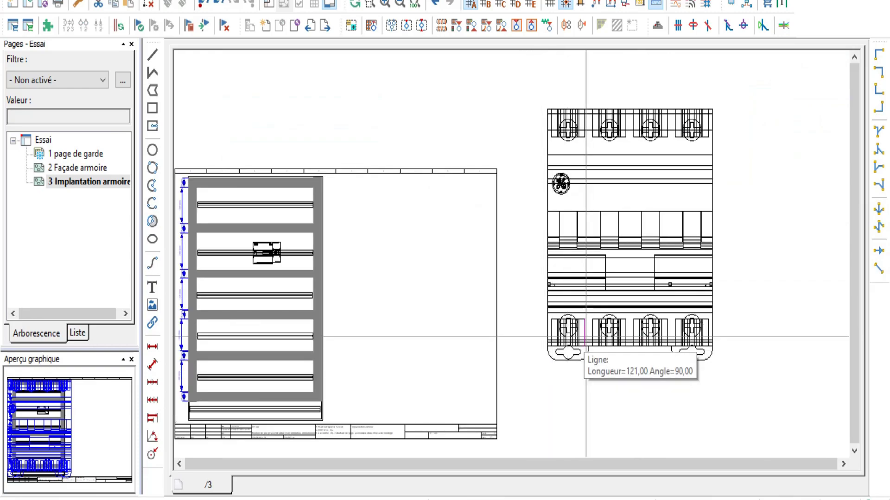
{"action": "mouse_move", "coordinate": [524, 380]}
{"action": "left_mouse_down"}
{"action": "mouse_move", "coordinate": [745, 123]}
{"action": "mouse_move", "coordinate": [769, 81]}
{"action": "left_mouse_up"}
{"action": "left_click", "coordinate": [768, 81]}
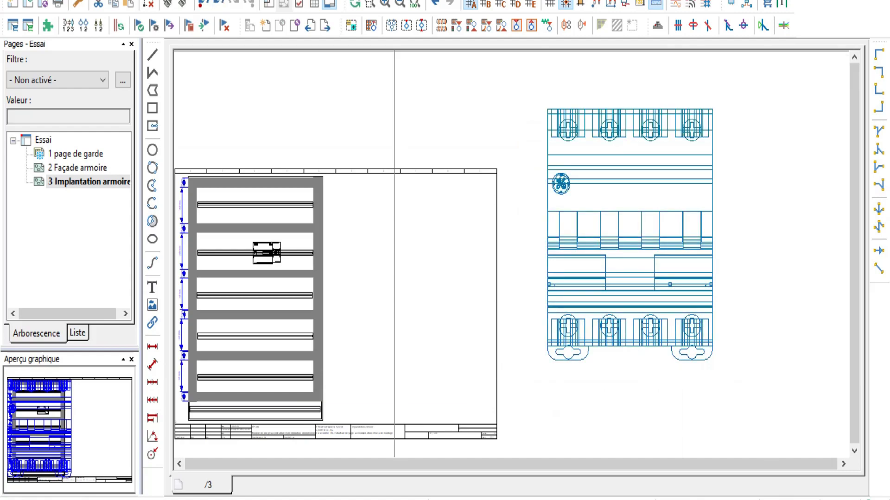
{"action": "left_click", "coordinate": [132, 0]}
{"action": "mouse_move", "coordinate": [93, 0]}
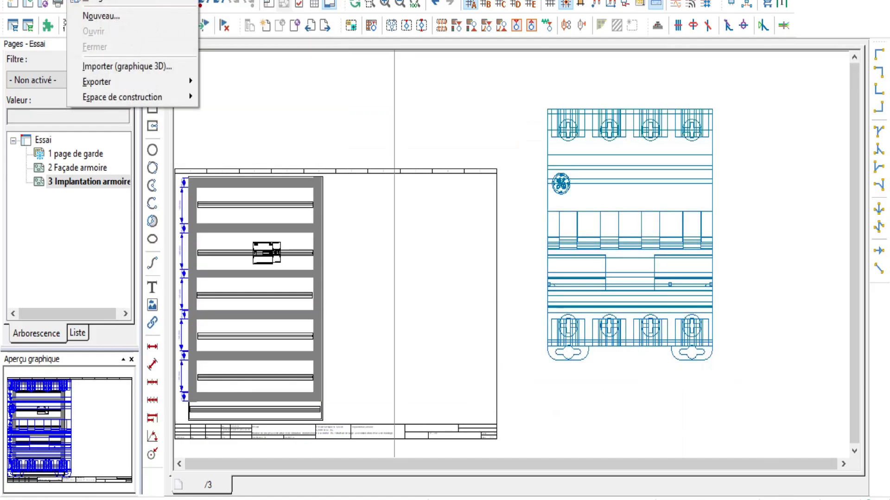
{"action": "mouse_move", "coordinate": [153, 245]}
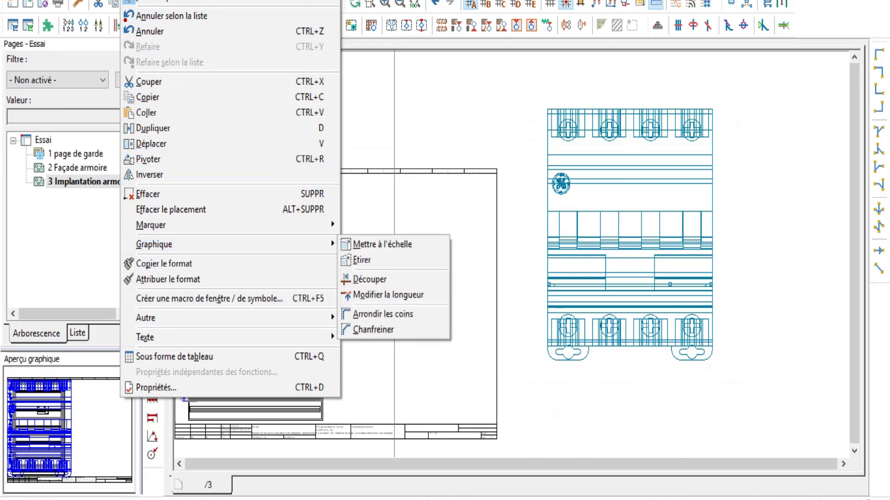
{"action": "left_click", "coordinate": [380, 245]}
{"action": "left_click", "coordinate": [604, 265]}
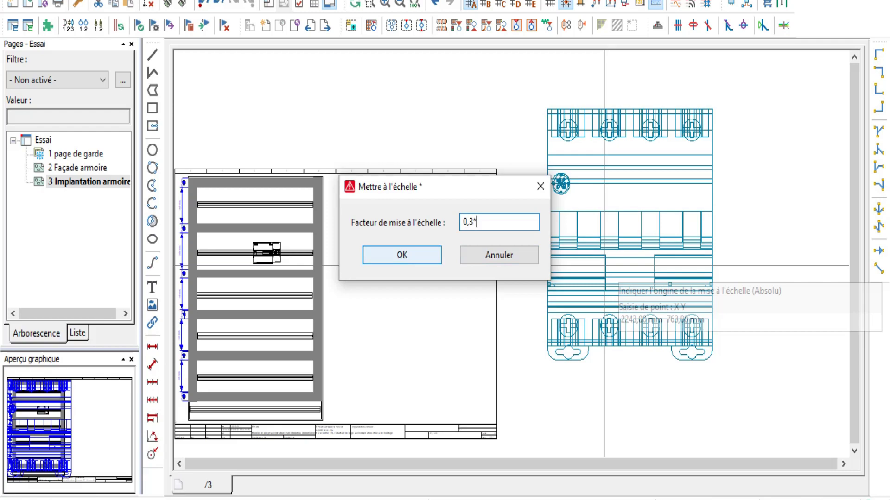
{"action": "left_click", "coordinate": [402, 255]}
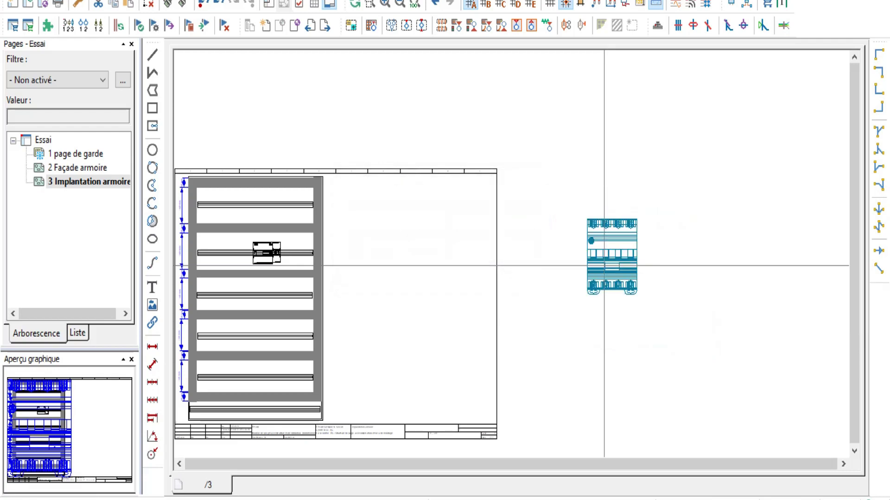
Select the entire breaker front view outside the page frame and scale it down again, with the origin inside the breaker
{"action": "left_click_drag", "start_coordinate": [550, 330], "coordinate": [660, 190]}
{"action": "left_click", "coordinate": [109, 1]}
{"action": "mouse_move", "coordinate": [132, 1]}
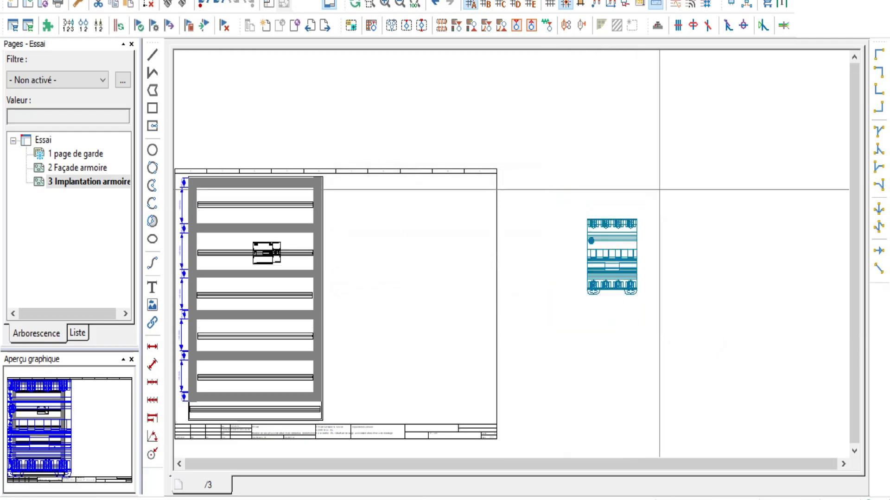
{"action": "mouse_move", "coordinate": [169, 244]}
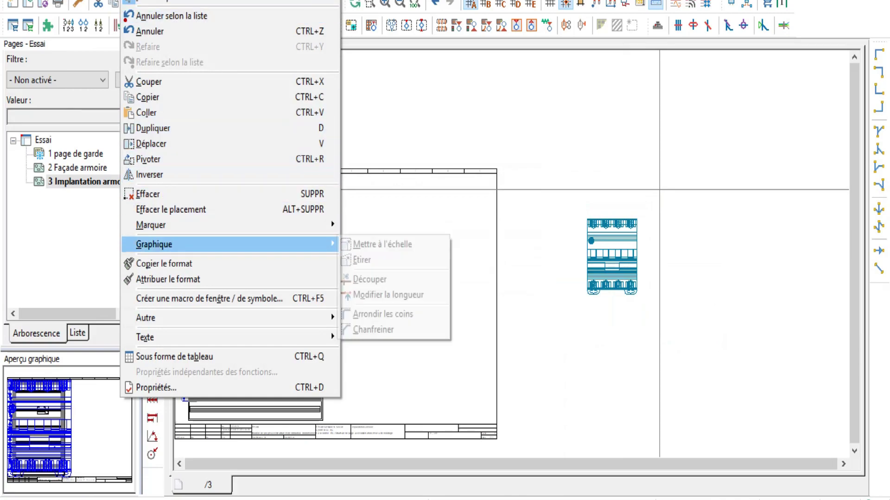
{"action": "left_click", "coordinate": [382, 244]}
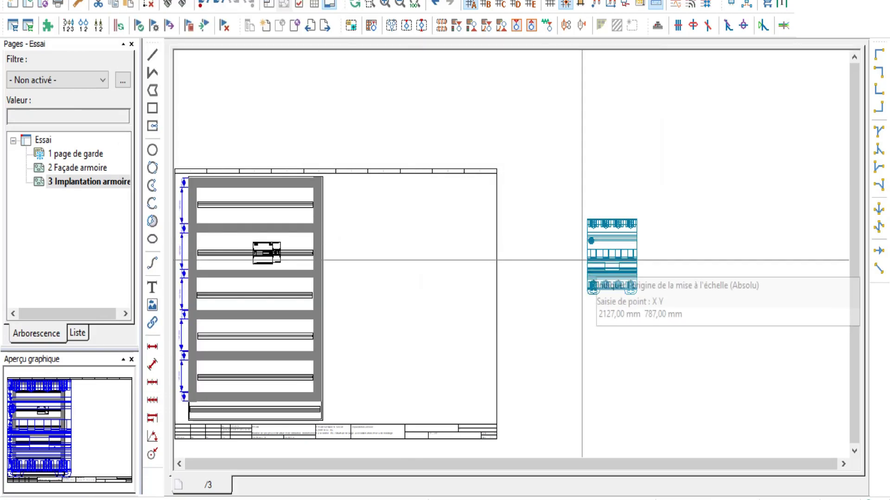
{"action": "left_click", "coordinate": [604, 251]}
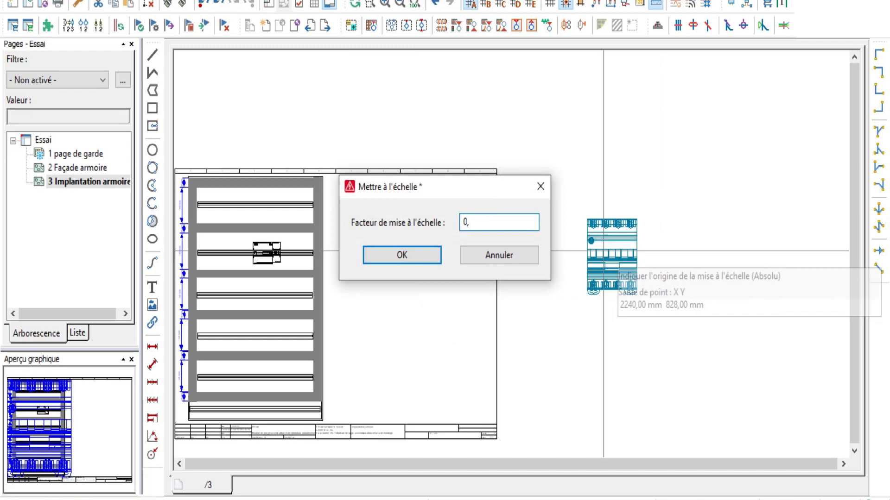
{"action": "key", "text": "Return"}
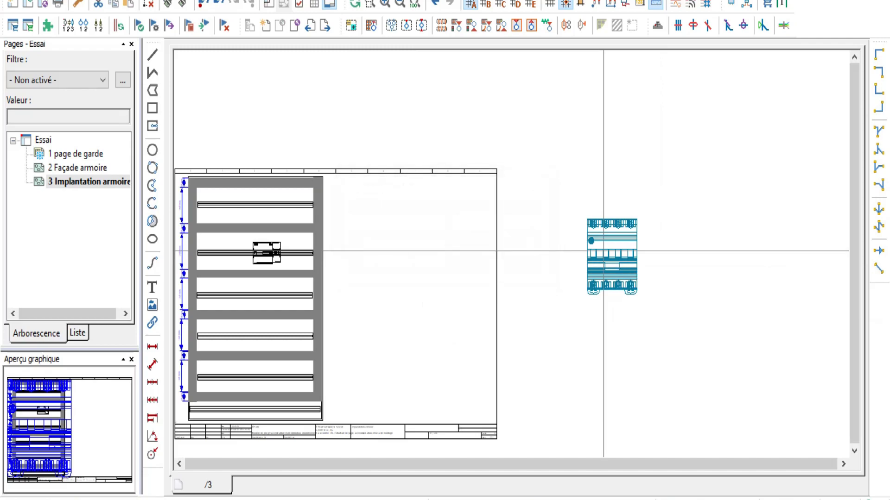
Move the complete breaker drawing into the page frame, into the blank area just right of the cabinet's upper part
{"action": "left_click_drag", "start_coordinate": [627, 246], "coordinate": [637, 227]}
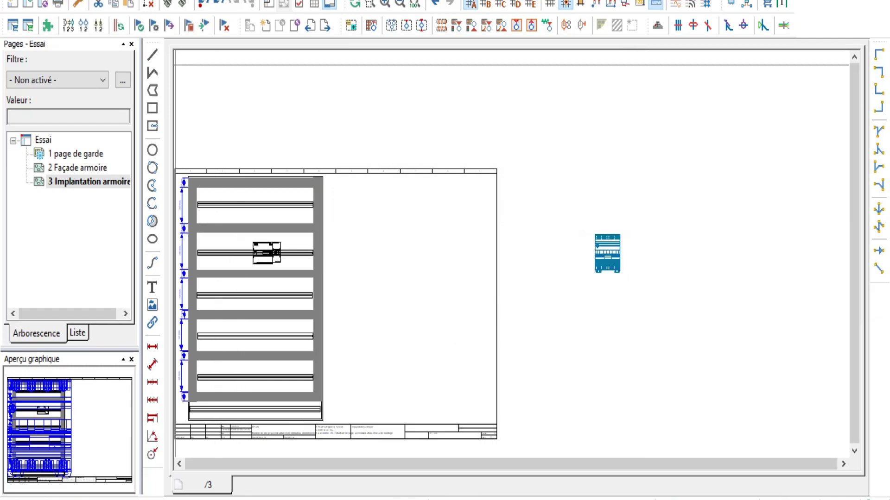
{"action": "left_click", "coordinate": [606, 254]}
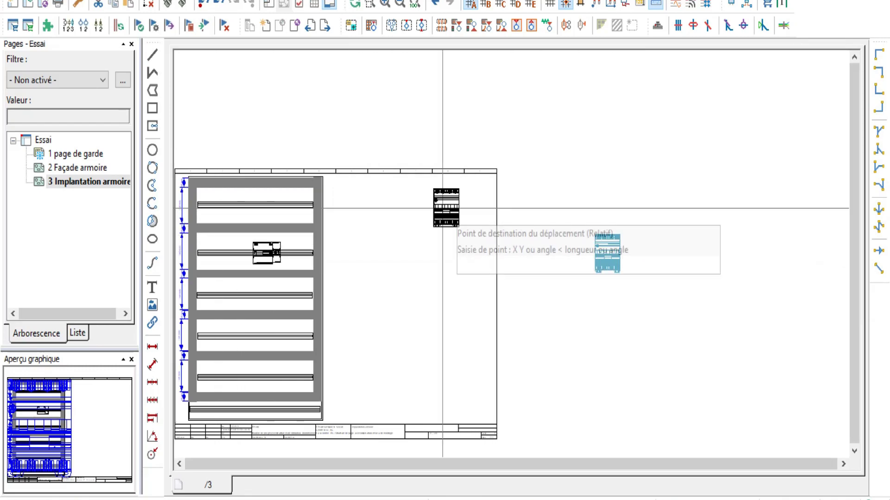
{"action": "left_click", "coordinate": [368, 205]}
Scale the whole breaker drawing beside the cabinet down once more, taking the origin inside the breaker
{"action": "left_click", "coordinate": [134, 0]}
{"action": "mouse_move", "coordinate": [169, 0]}
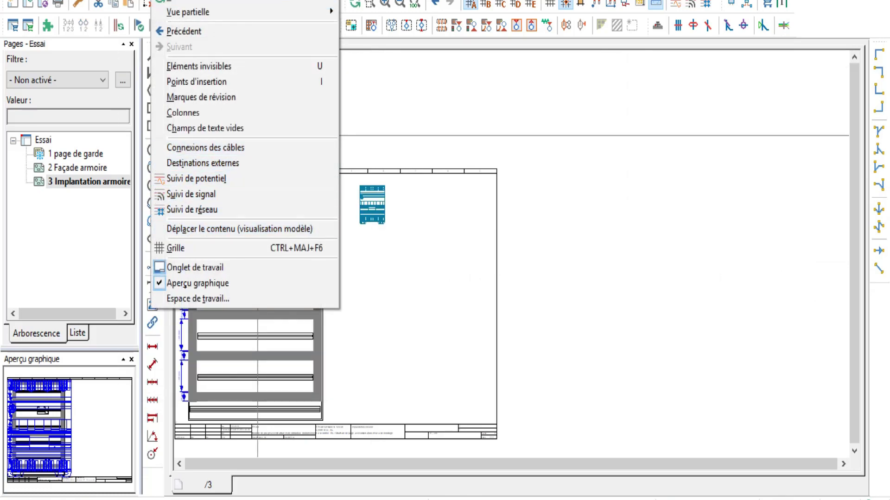
{"action": "mouse_move", "coordinate": [135, 0]}
{"action": "mouse_move", "coordinate": [153, 244]}
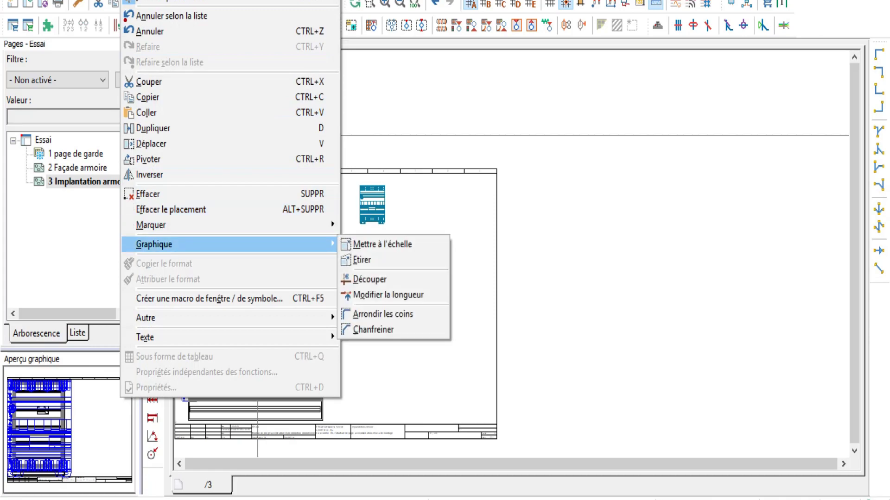
{"action": "left_click", "coordinate": [383, 244]}
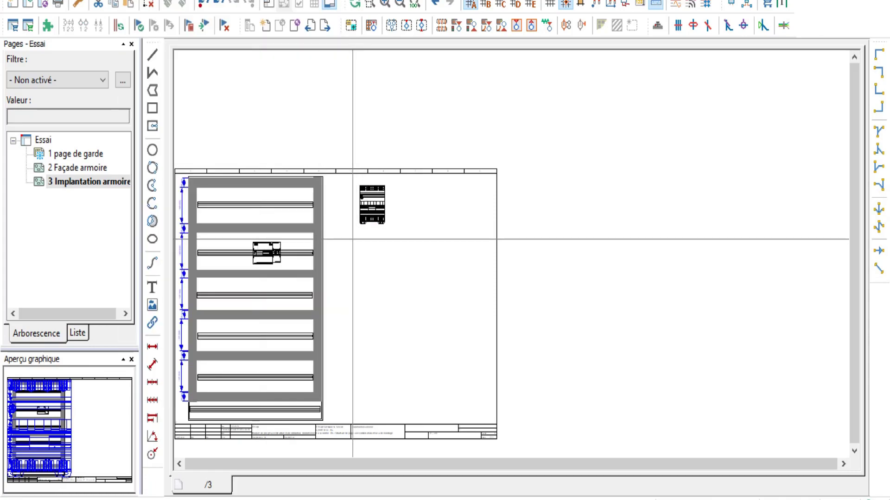
{"action": "left_click", "coordinate": [352, 240]}
{"action": "left_click", "coordinate": [408, 176]}
{"action": "left_click", "coordinate": [379, 203]}
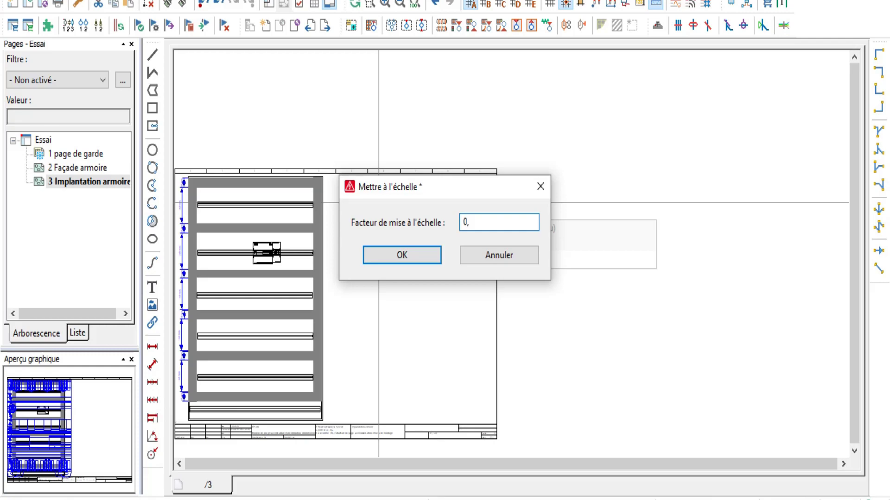
{"action": "key", "text": "Return"}
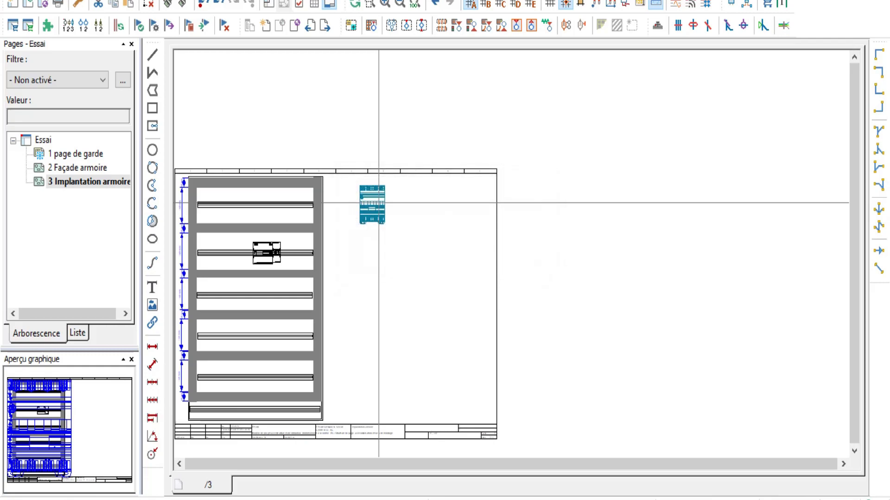
Move the complete breaker drawing onto the left end of the cabinet's uppermost DIN rail
{"action": "left_click_drag", "start_coordinate": [349, 230], "coordinate": [396, 183]}
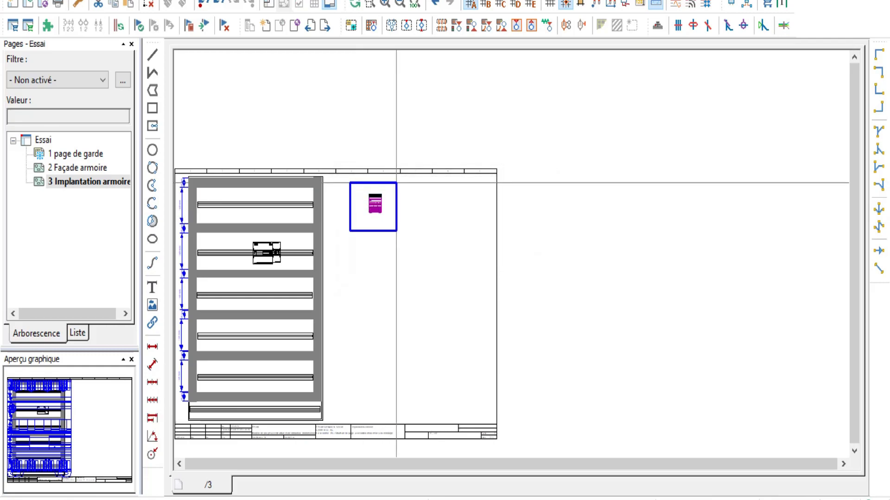
{"action": "left_click", "coordinate": [374, 203]}
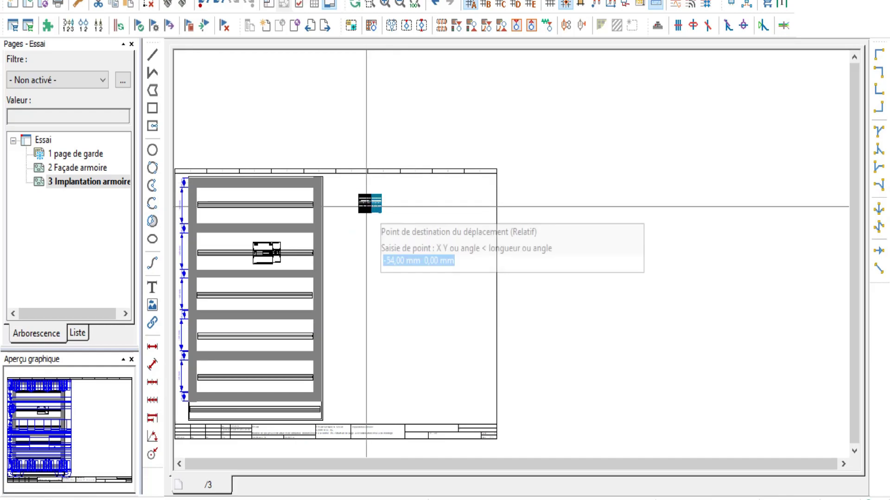
{"action": "left_click", "coordinate": [211, 207]}
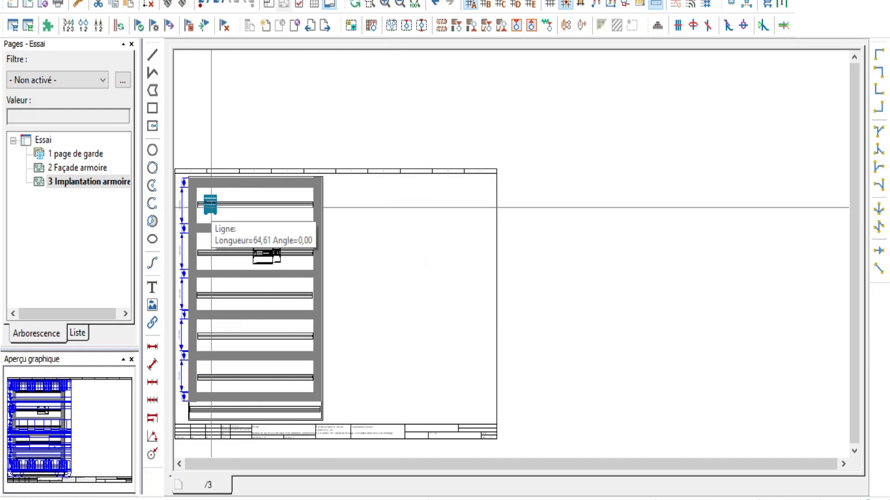
{"action": "scroll", "coordinate": [211, 208], "scroll_direction": "down", "scroll_amount": 1}
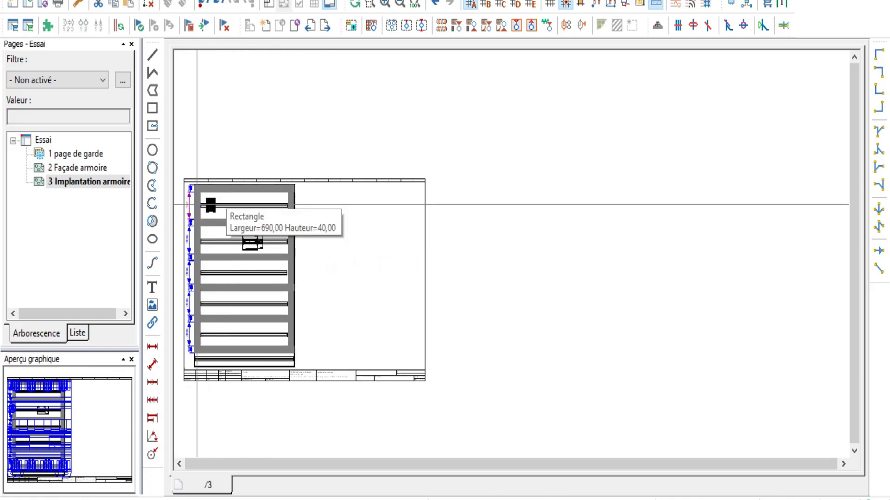
{"action": "scroll", "coordinate": [210, 205], "scroll_direction": "down", "scroll_amount": 1}
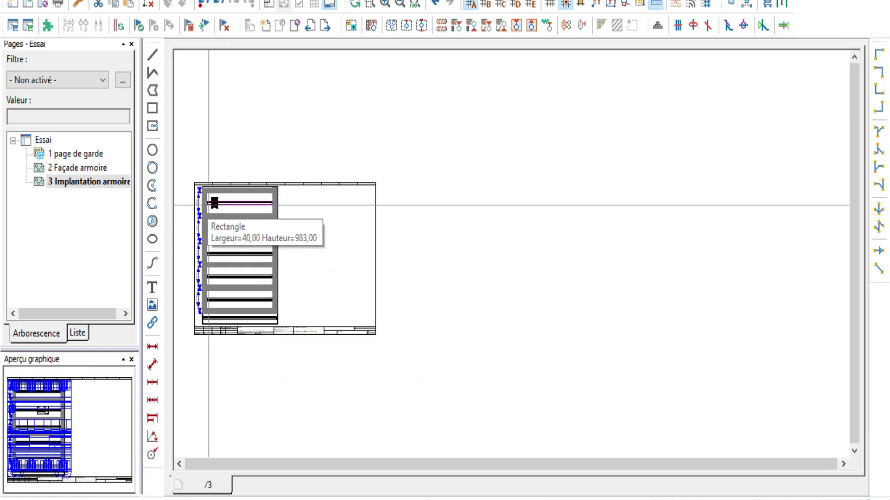
{"action": "scroll", "coordinate": [207, 205], "scroll_direction": "up", "scroll_amount": 2}
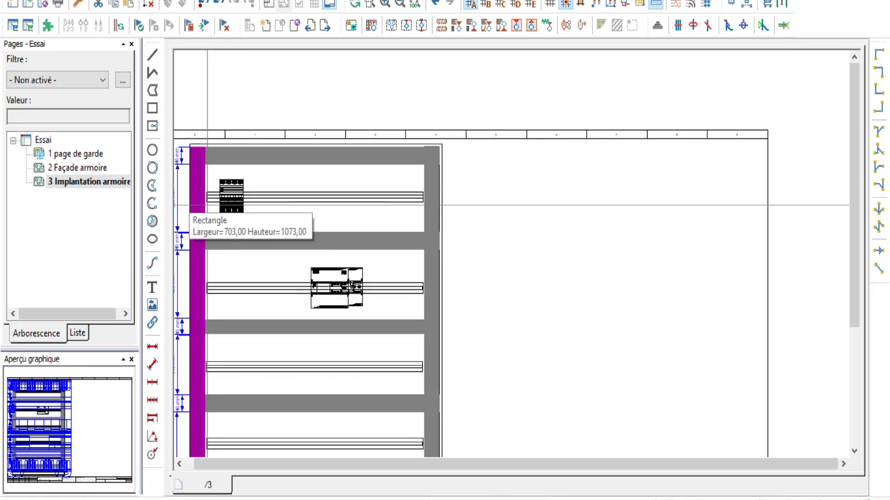
{"action": "scroll", "coordinate": [207, 204], "scroll_direction": "up", "scroll_amount": 2}
{"action": "scroll", "coordinate": [491, 204], "scroll_direction": "down", "scroll_amount": 1}
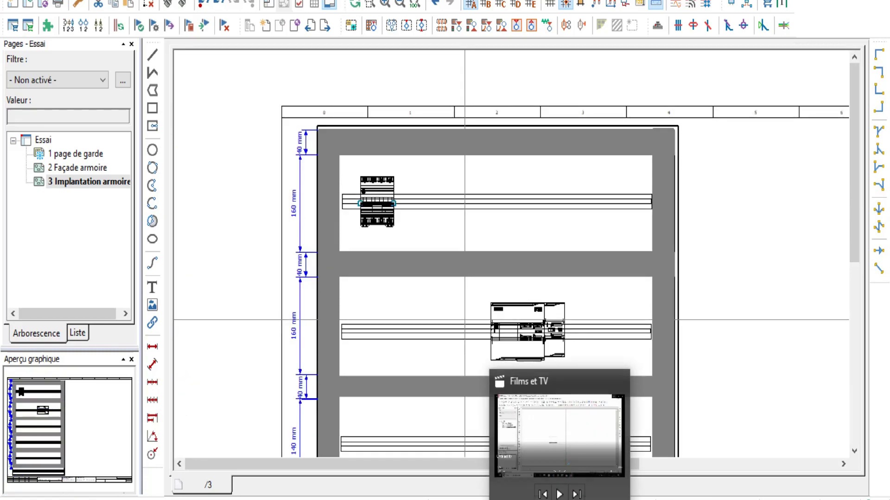
Switch to the TraceParts page in Chrome and search the catalogue for repartiteur
{"action": "left_click", "coordinate": [526, 499]}
{"action": "left_click", "coordinate": [526, 499]}
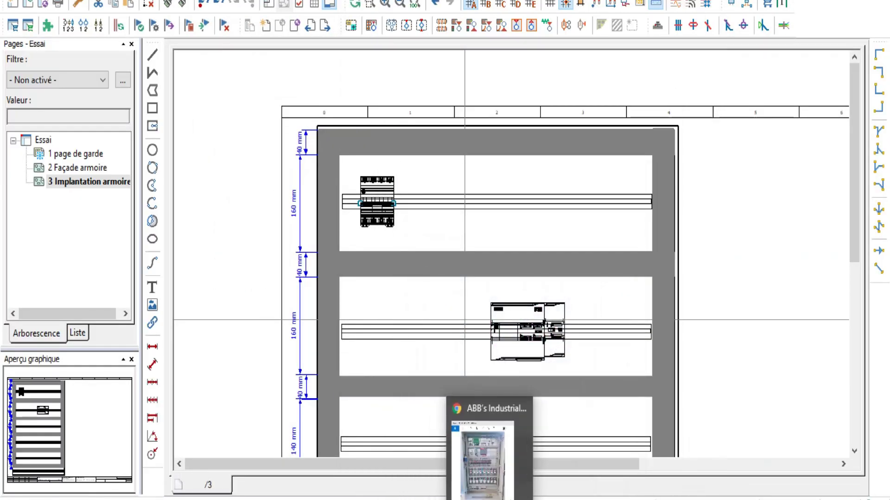
{"action": "left_click", "coordinate": [432, 499]}
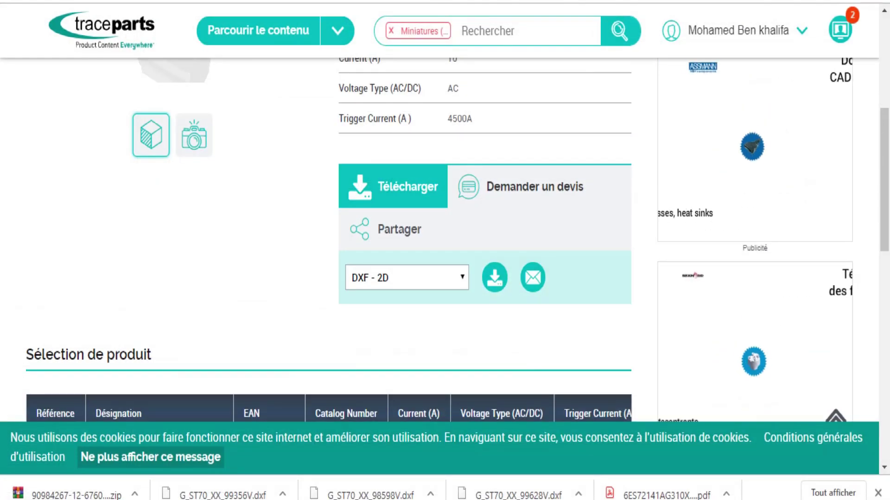
{"action": "key", "text": "BackSpace"}
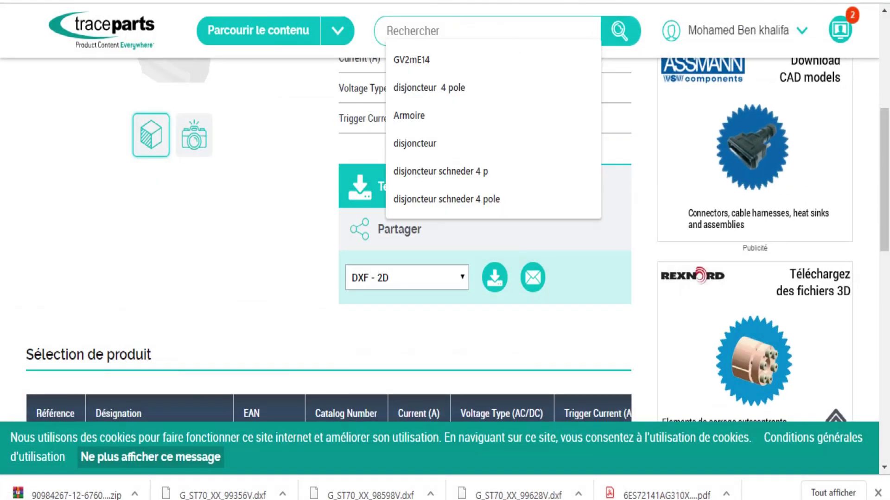
{"action": "type", "text": "repar"}
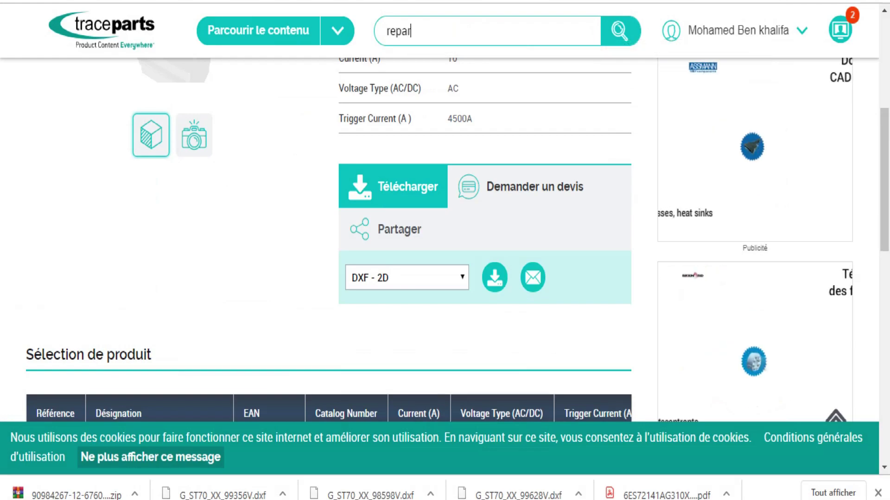
{"action": "type", "text": "titeu"}
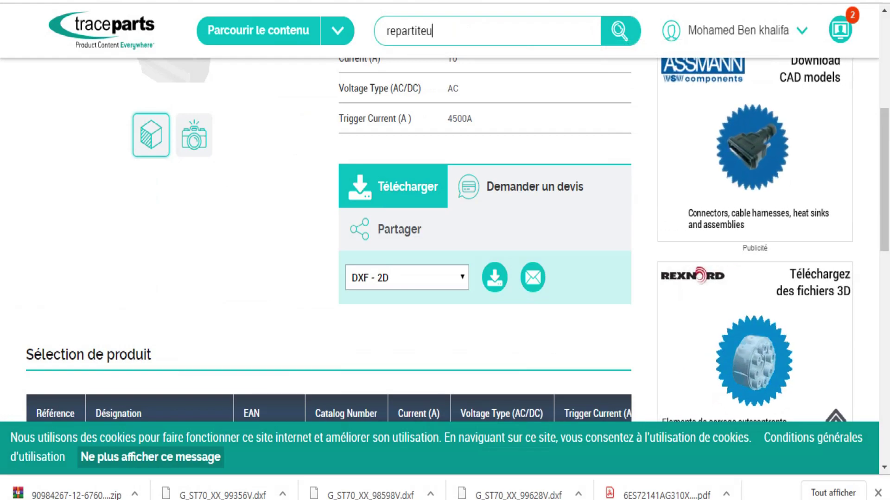
{"action": "type", "text": "r"}
{"action": "key", "text": "Return"}
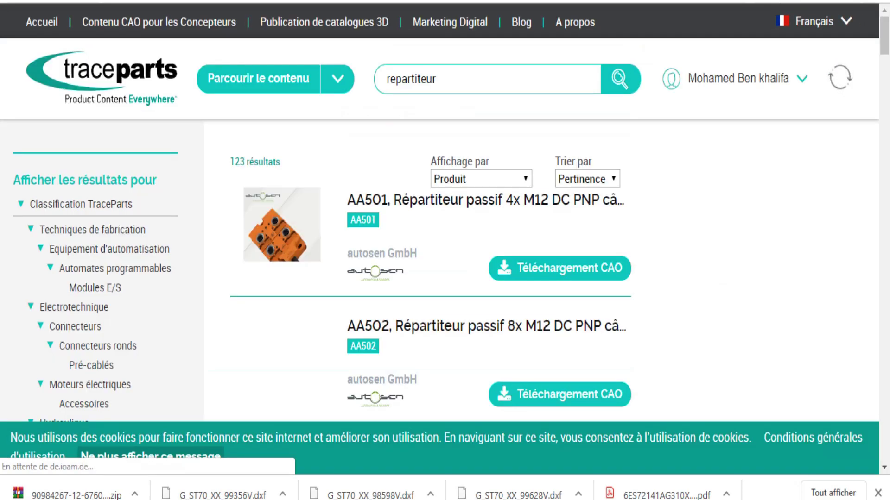
Find the Socomec CAPOT L=270 PR REPART. ESCAL. among the results and download its CAD model in DXF - 2D format
{"action": "scroll", "coordinate": [445, 232], "scroll_direction": "down", "scroll_amount": 10}
{"action": "scroll", "coordinate": [558, 206], "scroll_direction": "down", "scroll_amount": 16}
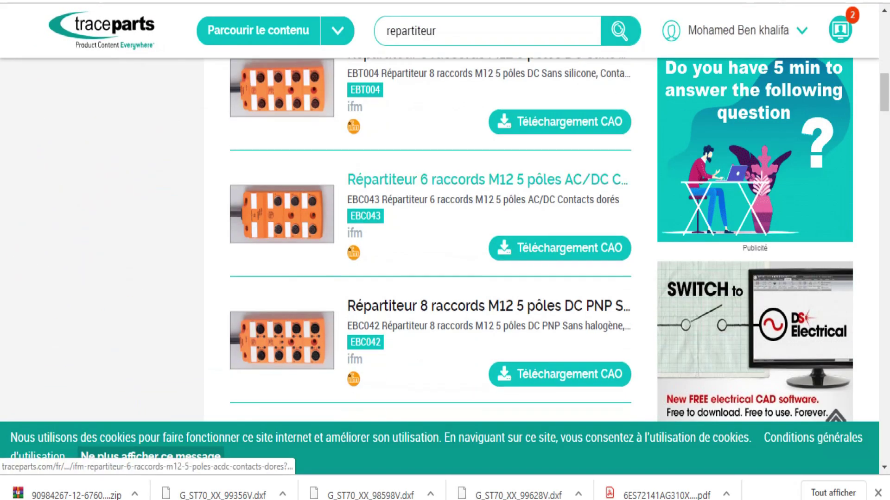
{"action": "scroll", "coordinate": [559, 206], "scroll_direction": "down", "scroll_amount": 17}
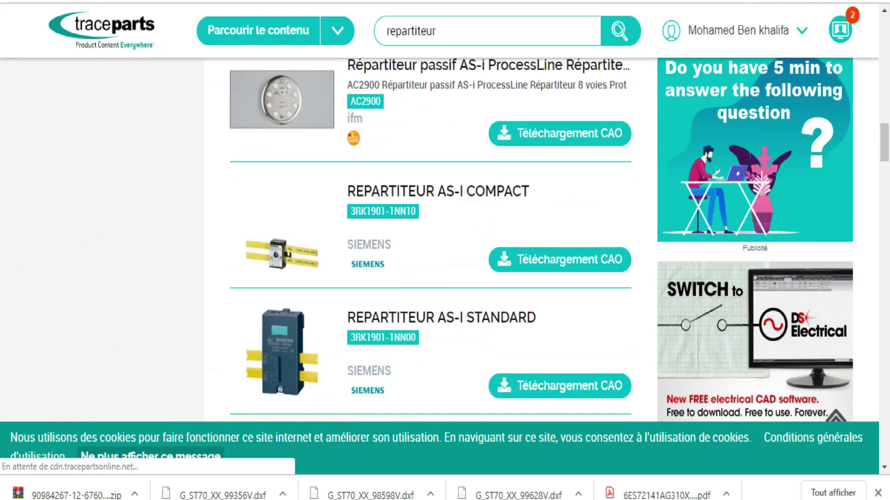
{"action": "scroll", "coordinate": [558, 206], "scroll_direction": "down", "scroll_amount": 8}
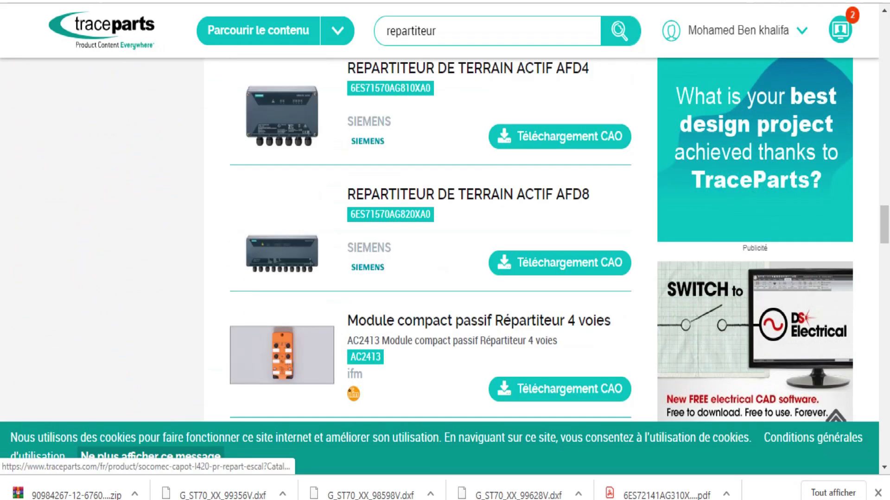
{"action": "scroll", "coordinate": [558, 206], "scroll_direction": "up", "scroll_amount": 8}
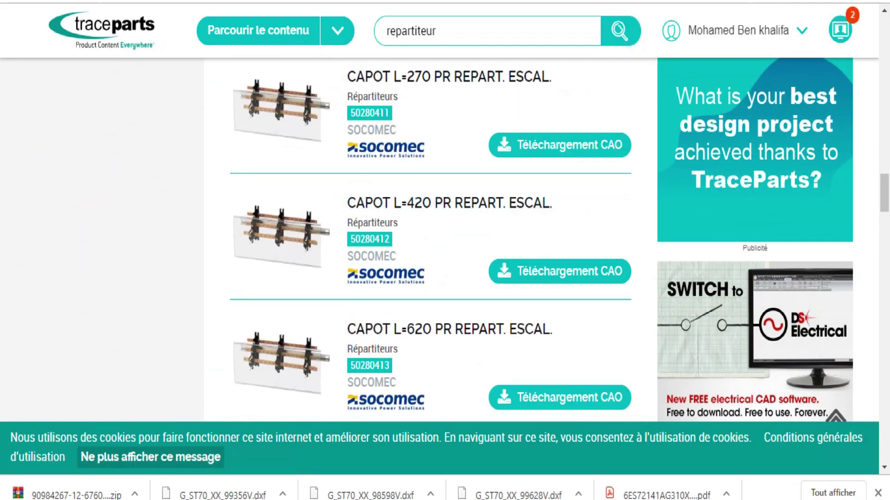
{"action": "left_click", "coordinate": [510, 150]}
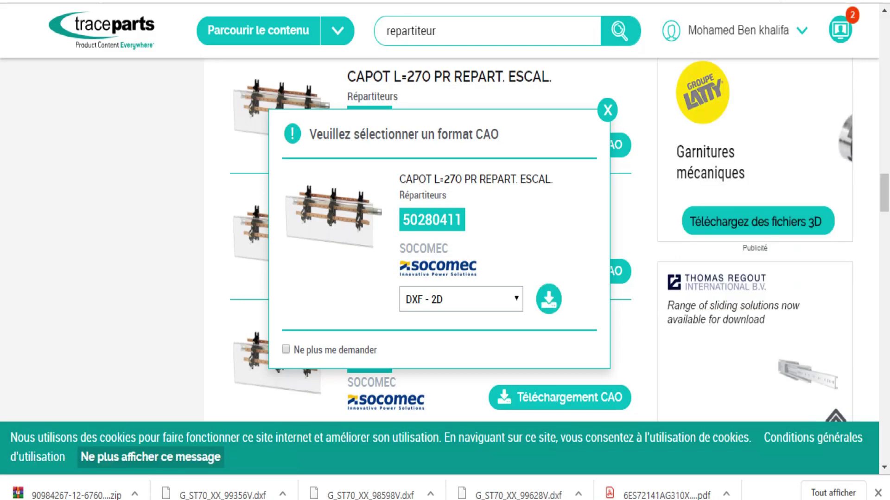
{"action": "left_click", "coordinate": [549, 300]}
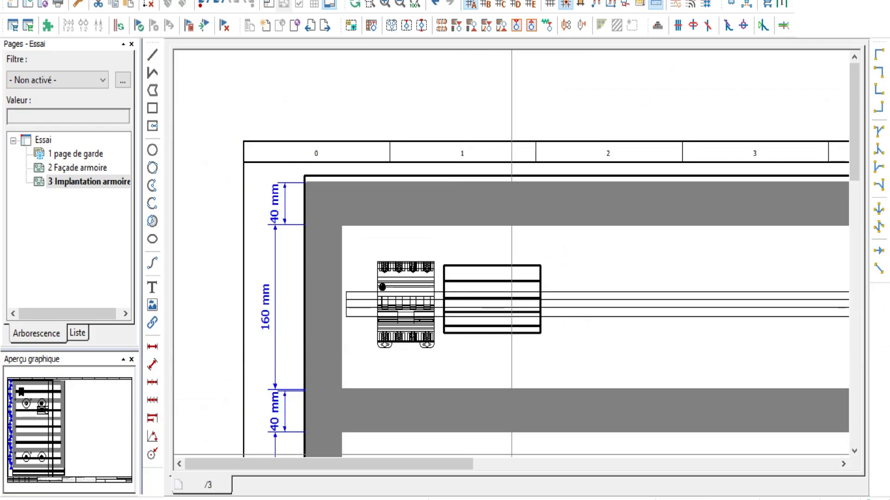
Switch to the TraceParts page in Chrome and search the catalogue for porte fusible
{"action": "mouse_move", "coordinate": [528, 499]}
{"action": "mouse_move", "coordinate": [495, 499]}
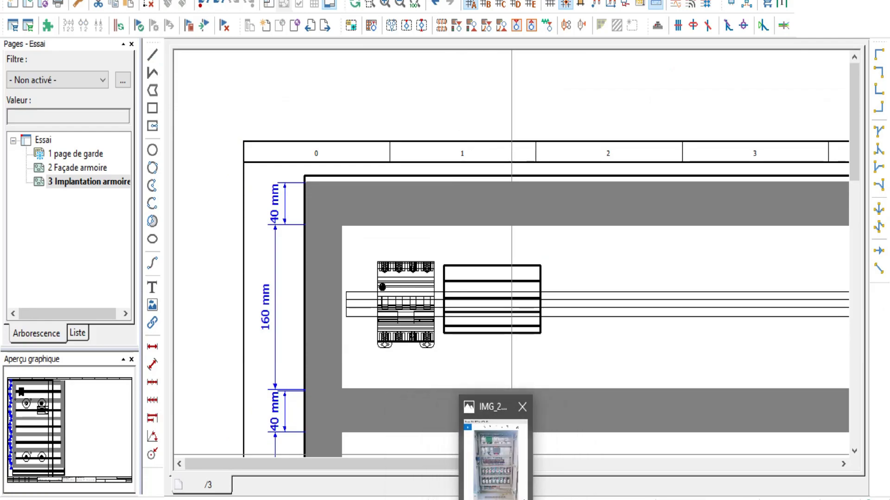
{"action": "mouse_move", "coordinate": [495, 459]}
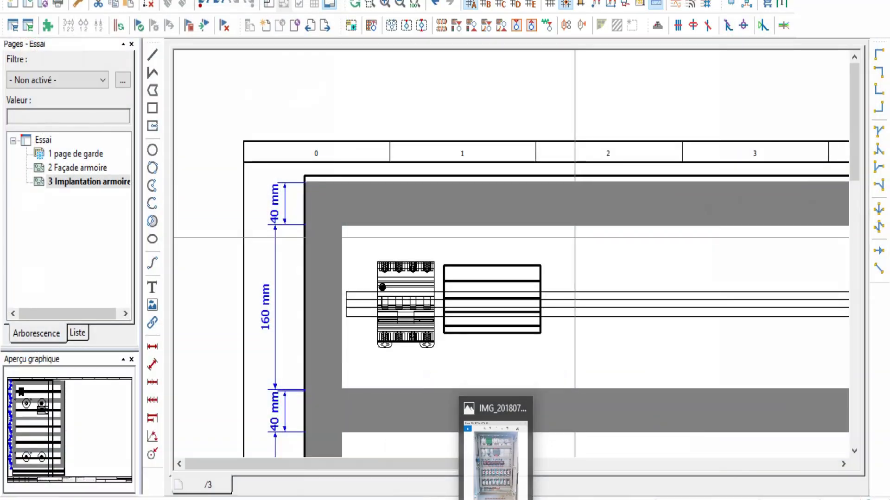
{"action": "mouse_move", "coordinate": [336, 499]}
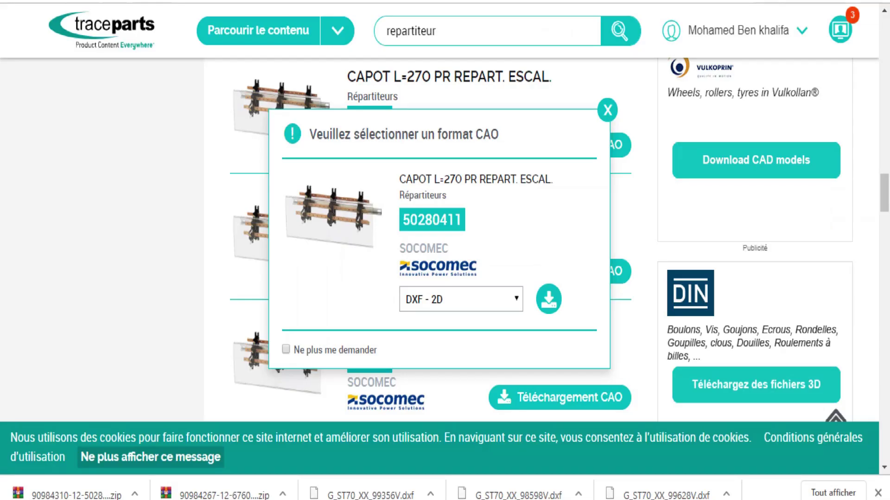
{"action": "left_click_drag", "start_coordinate": [432, 31], "coordinate": [337, 38]}
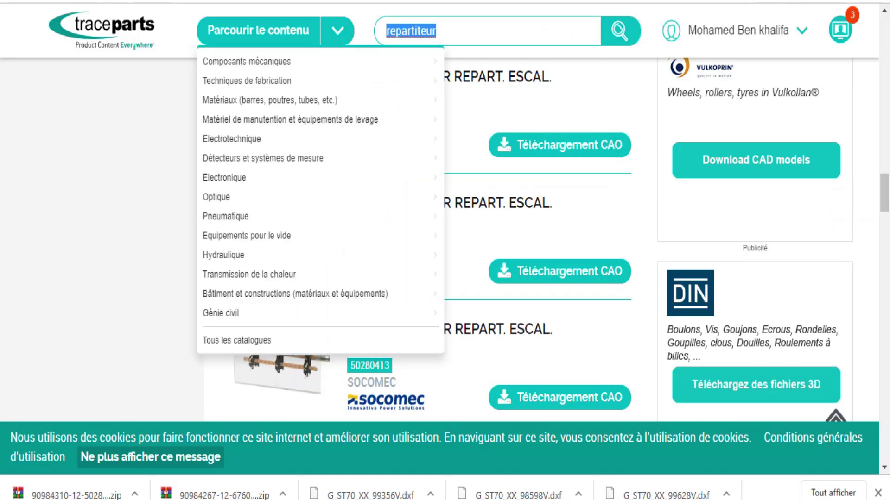
{"action": "type", "text": "les porte fusible"}
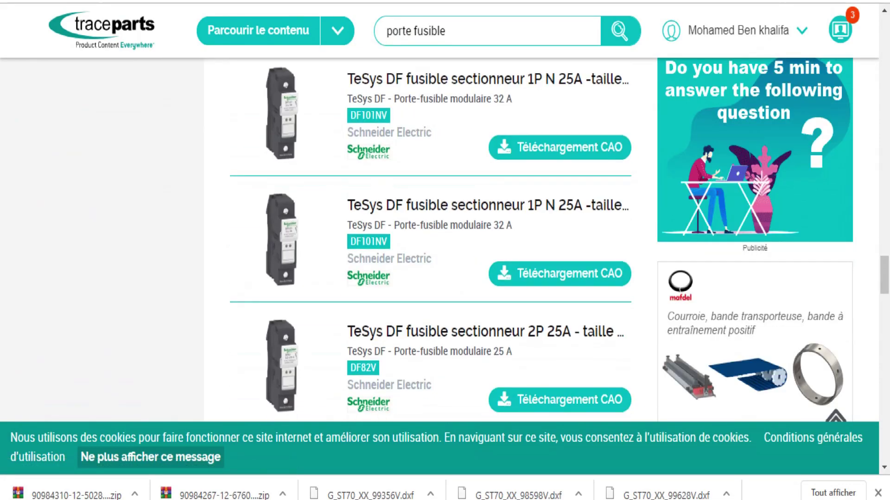
Find the Schneider Electric TeSys DF fusible sectionneur 1P 25A, DF81V, among the results and download its CAD model in DXF - 2D format
{"action": "scroll", "coordinate": [431, 241], "scroll_direction": "down", "scroll_amount": 5}
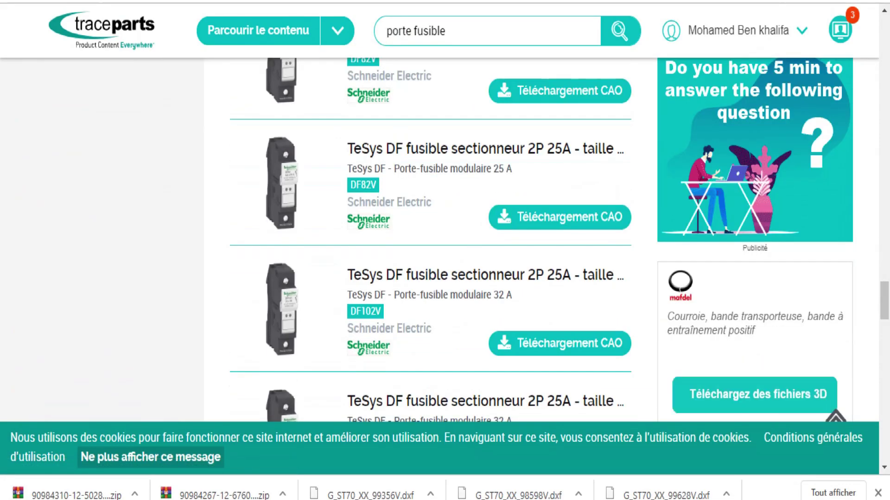
{"action": "scroll", "coordinate": [431, 241], "scroll_direction": "up", "scroll_amount": 3}
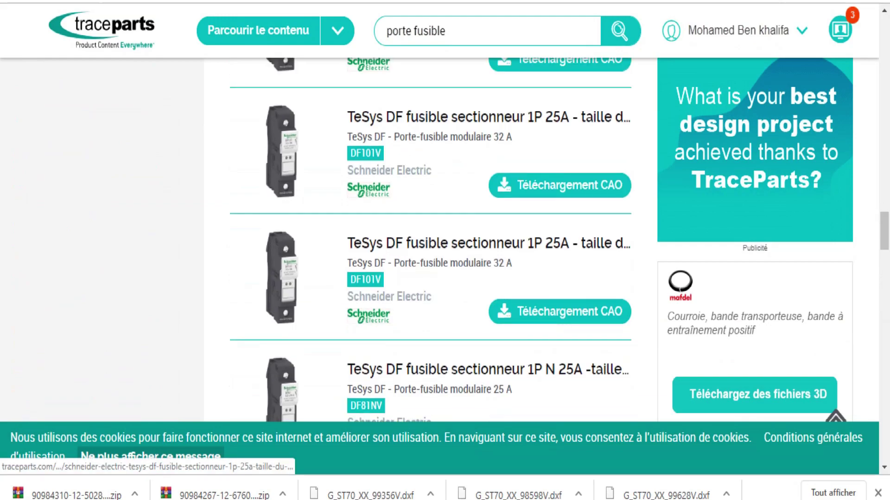
{"action": "scroll", "coordinate": [281, 178], "scroll_direction": "up", "scroll_amount": 1}
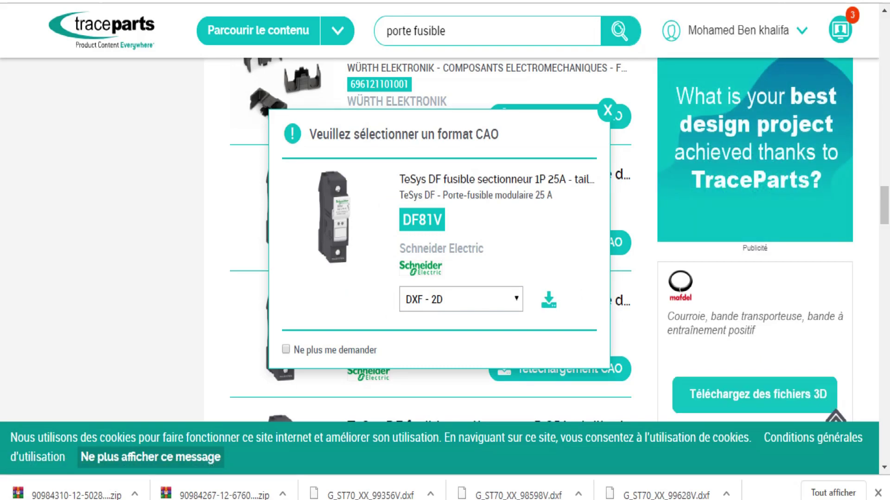
{"action": "left_click", "coordinate": [548, 300]}
{"action": "left_click", "coordinate": [549, 300]}
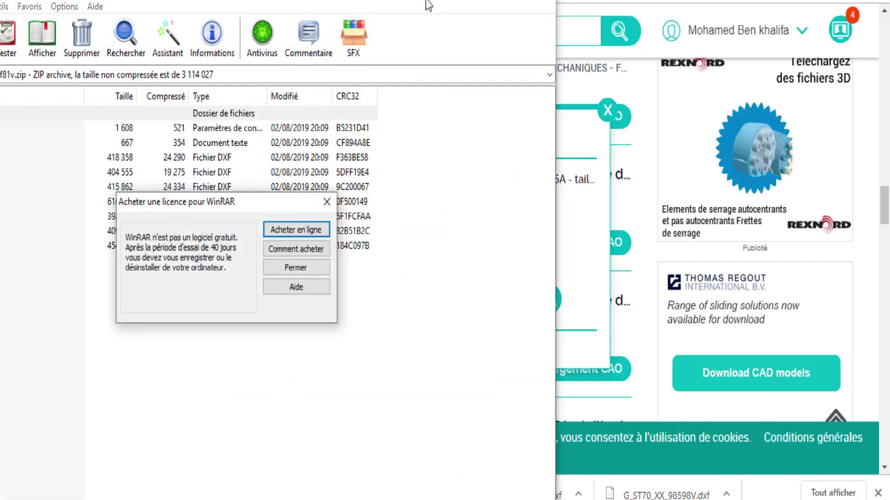
Try to import df81v_front.dxf straight from the downloaded archive onto the Implantation armoire page in EPLAN
{"action": "left_click", "coordinate": [306, 265]}
{"action": "left_click_drag", "start_coordinate": [253, 0], "coordinate": [531, 1]}
{"action": "mouse_move", "coordinate": [180, 293]}
{"action": "left_mouse_down"}
{"action": "mouse_move", "coordinate": [248, 186]}
{"action": "mouse_move", "coordinate": [185, 287]}
{"action": "left_mouse_up"}
{"action": "left_click", "coordinate": [218, 190]}
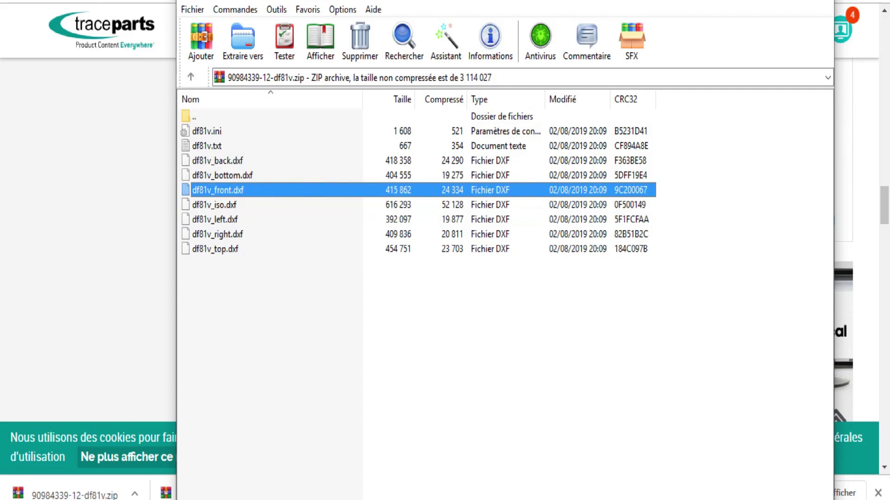
{"action": "key", "text": "alt+F4"}
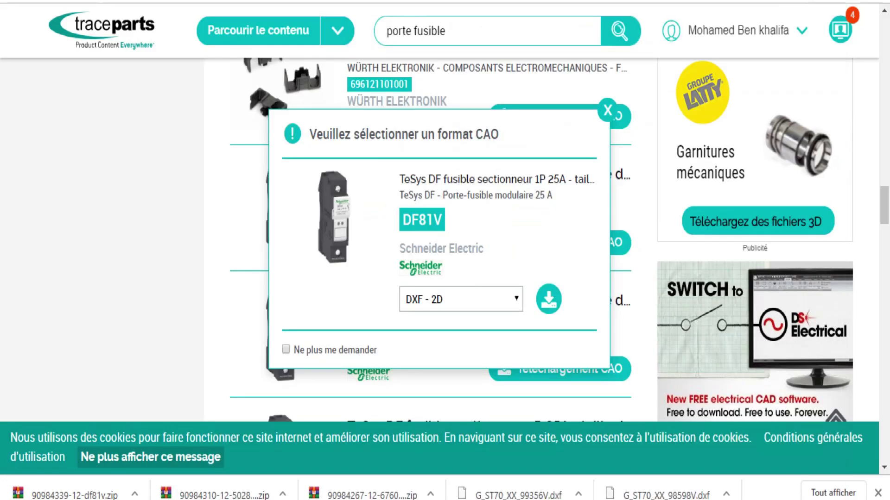
{"action": "key", "text": "alt+Tab"}
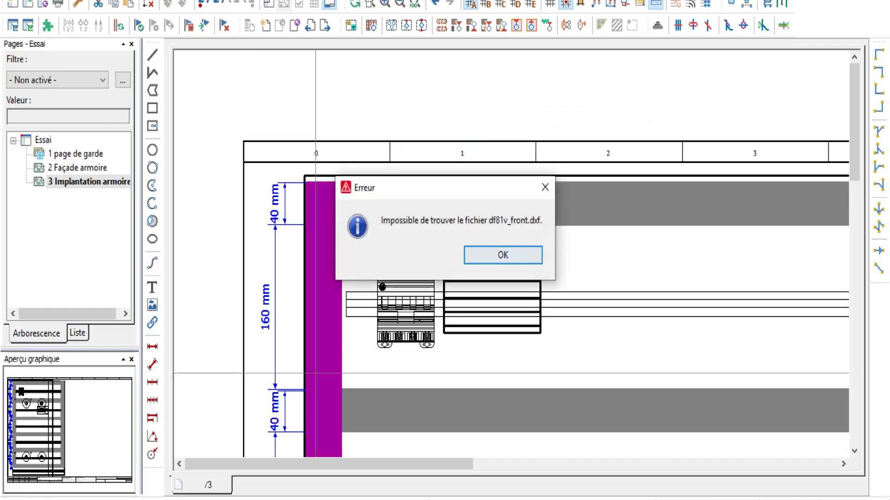
{"action": "key", "text": "Return"}
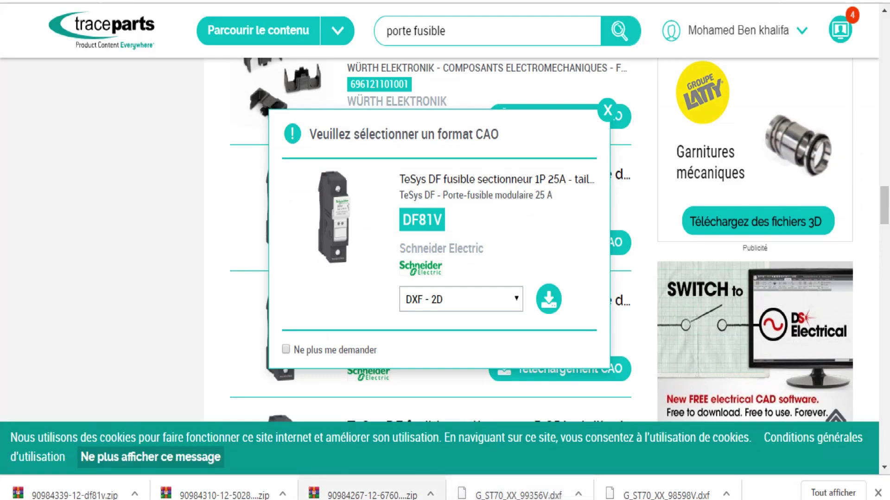
Delete 50280411_front.dxf from the disjoncteur folder in File Explorer
{"action": "mouse_move", "coordinate": [335, 499]}
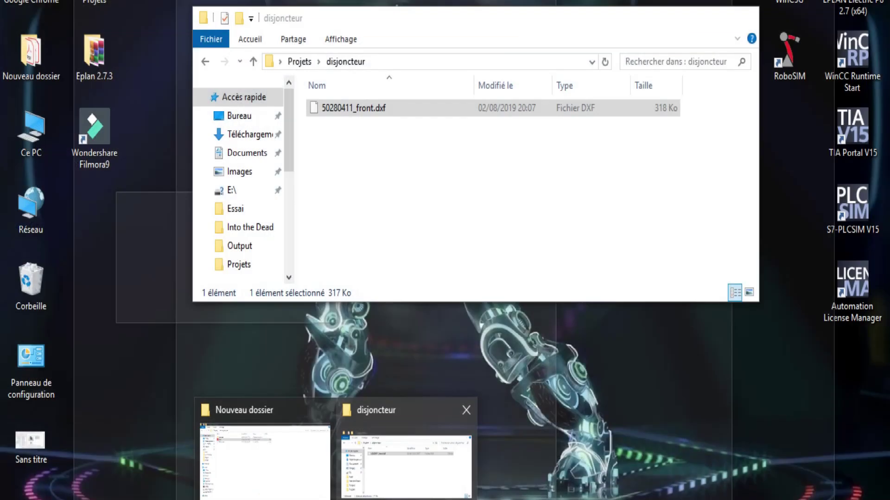
{"action": "left_click", "coordinate": [405, 457]}
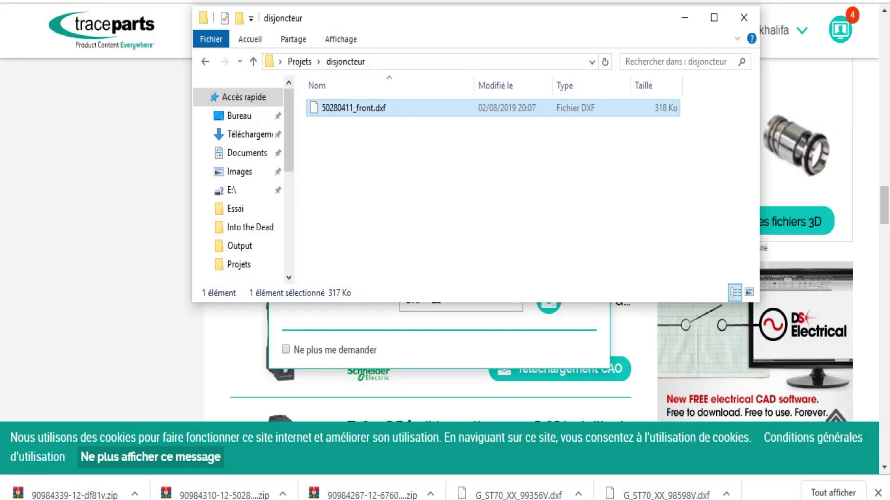
{"action": "key", "text": "Delete"}
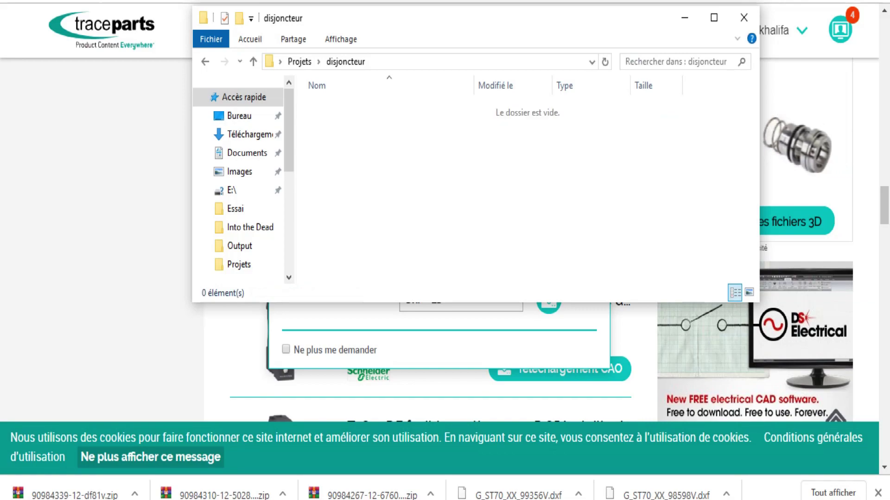
{"action": "left_click", "coordinate": [74, 494]}
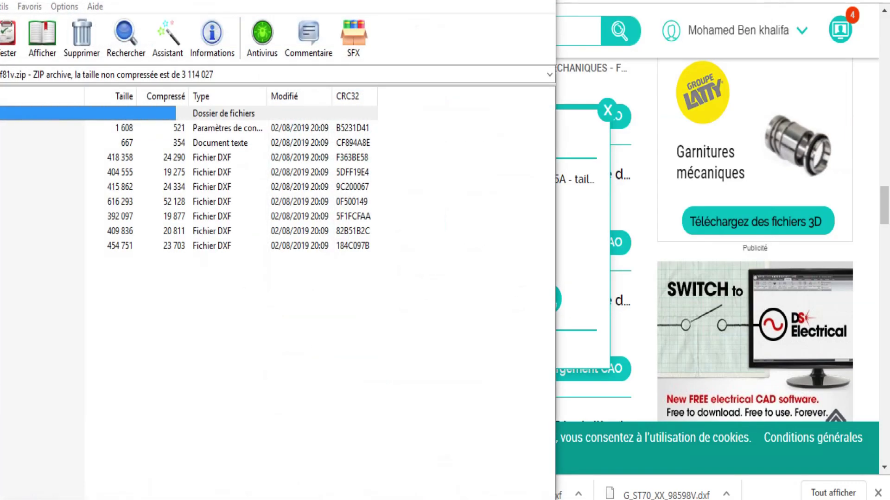
{"action": "left_click", "coordinate": [444, 471]}
{"action": "left_click_drag", "start_coordinate": [240, 1], "coordinate": [556, 5]}
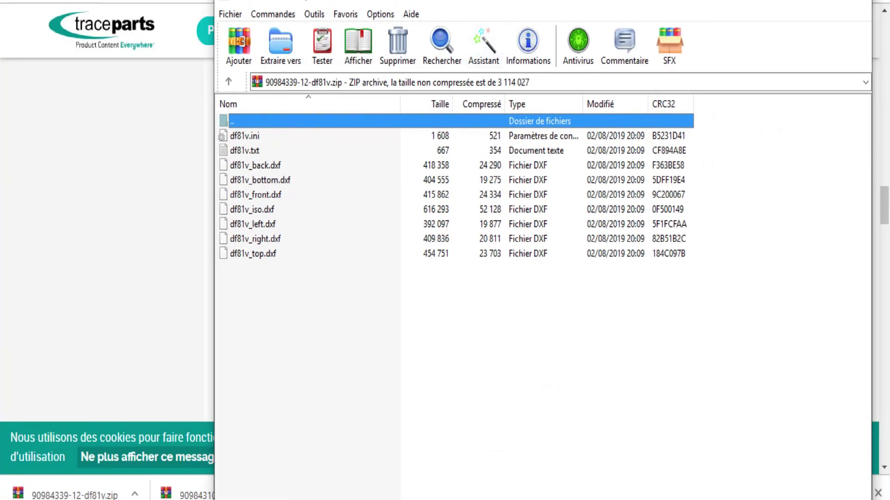
{"action": "left_click", "coordinate": [256, 195]}
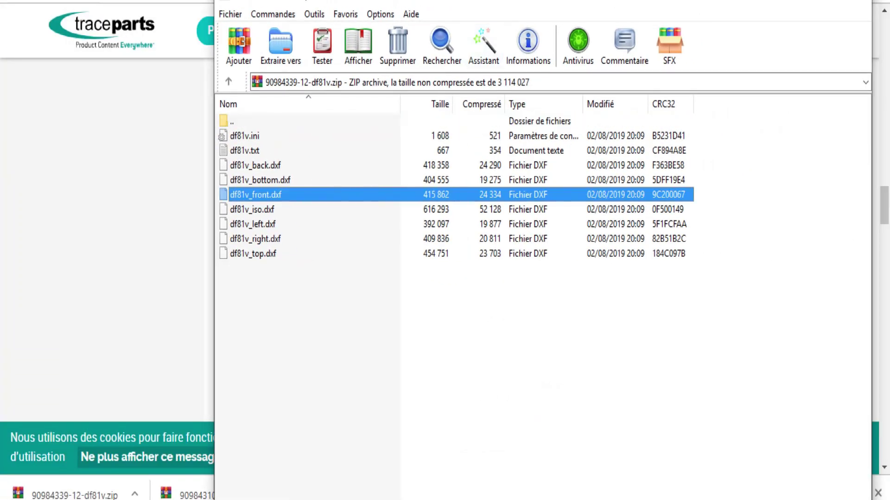
{"action": "mouse_move", "coordinate": [336, 499]}
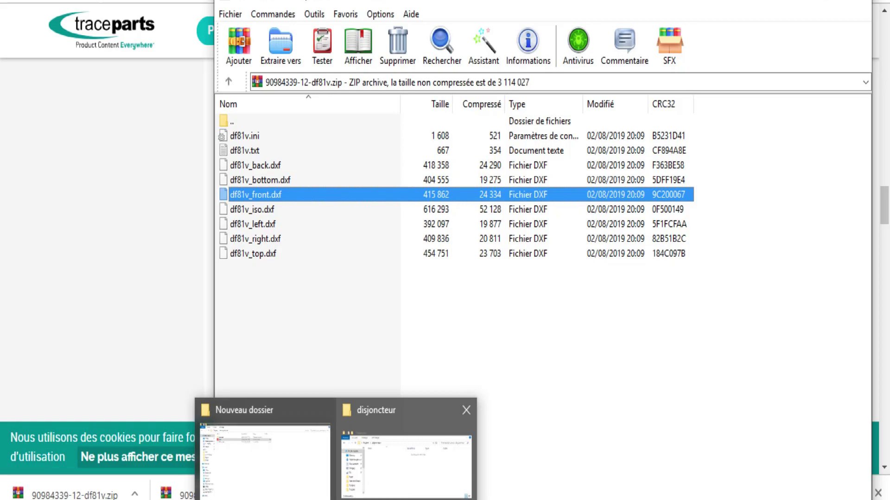
{"action": "left_click", "coordinate": [405, 466]}
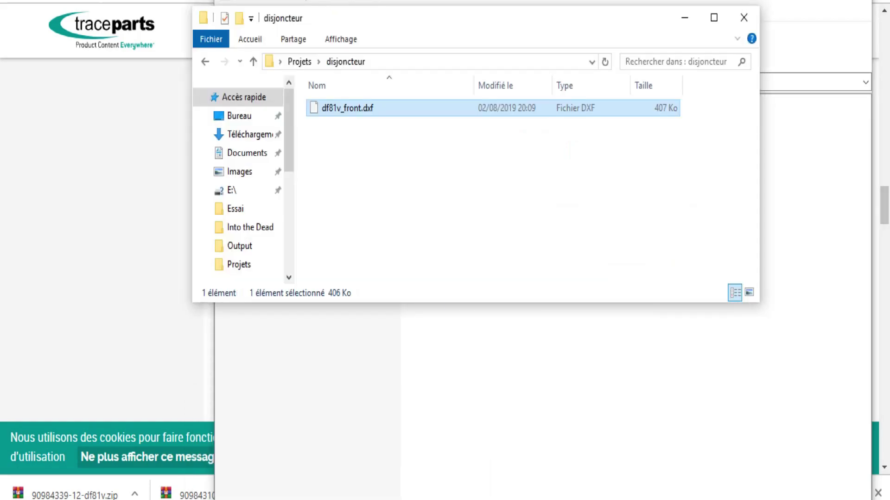
Import df81v_front.dxf onto the Implantation armoire page in EPLAN with the Standard scheme, automatic scaling at 18 and page proportions kept
{"action": "mouse_move", "coordinate": [347, 107]}
{"action": "left_mouse_down"}
{"action": "mouse_move", "coordinate": [516, 482]}
{"action": "mouse_move", "coordinate": [518, 371]}
{"action": "left_mouse_up"}
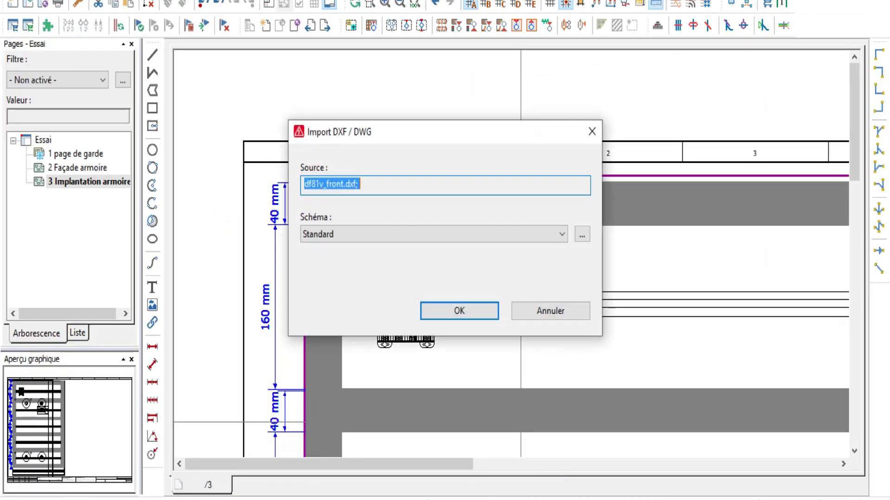
{"action": "left_click", "coordinate": [458, 310]}
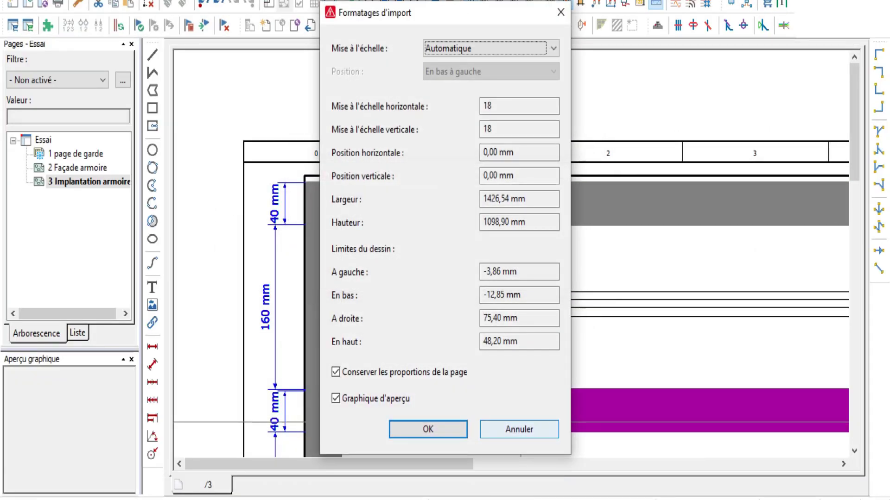
{"action": "key", "text": "Return"}
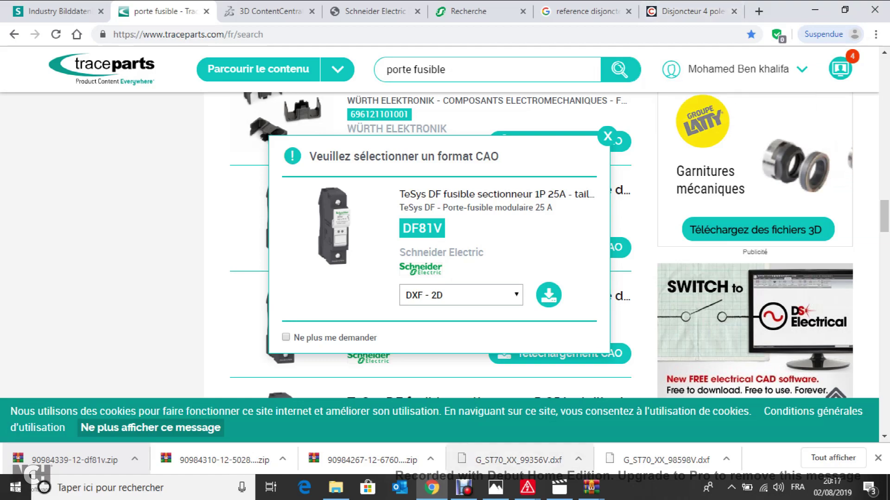
Switch back to EPLAN and examine the numbered components in the cabinet layout against the Légende de l'armoire de distribution table
{"action": "mouse_move", "coordinate": [527, 488]}
{"action": "left_click", "coordinate": [456, 440]}
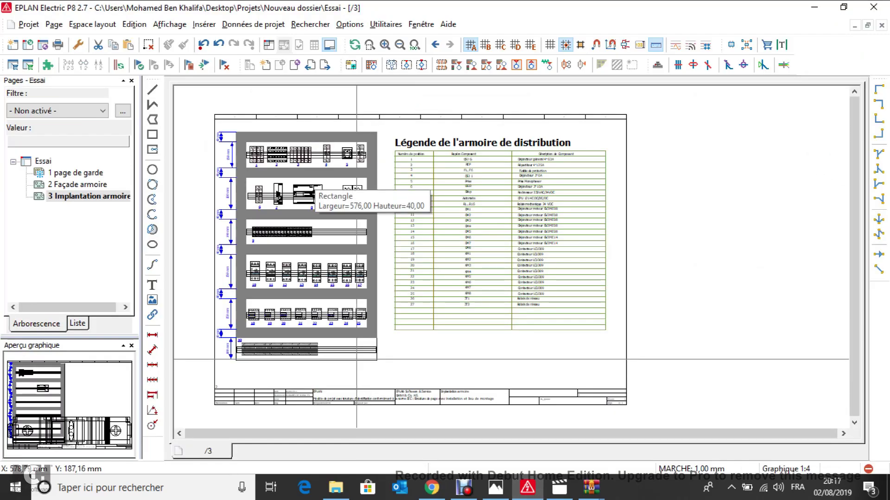
{"action": "left_click", "coordinate": [153, 135]}
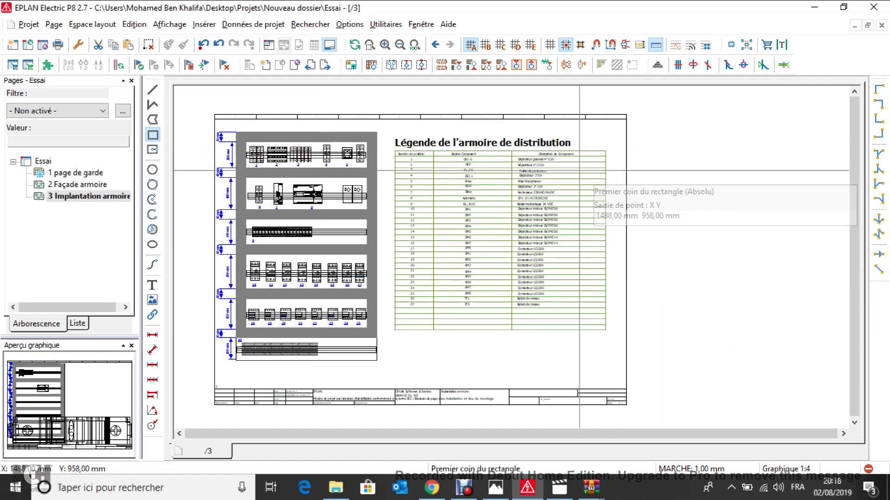
{"action": "key", "text": "Escape"}
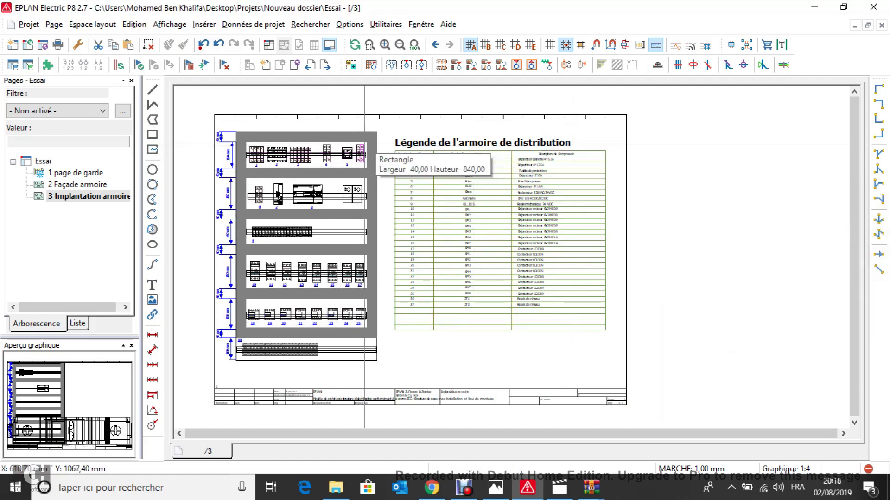
{"action": "left_click", "coordinate": [366, 142]}
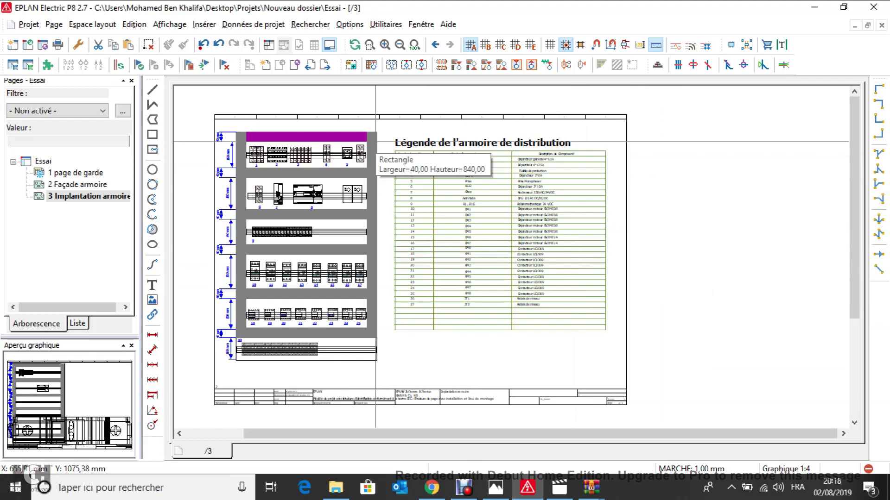
{"action": "scroll", "coordinate": [375, 141], "scroll_direction": "up", "scroll_amount": 2}
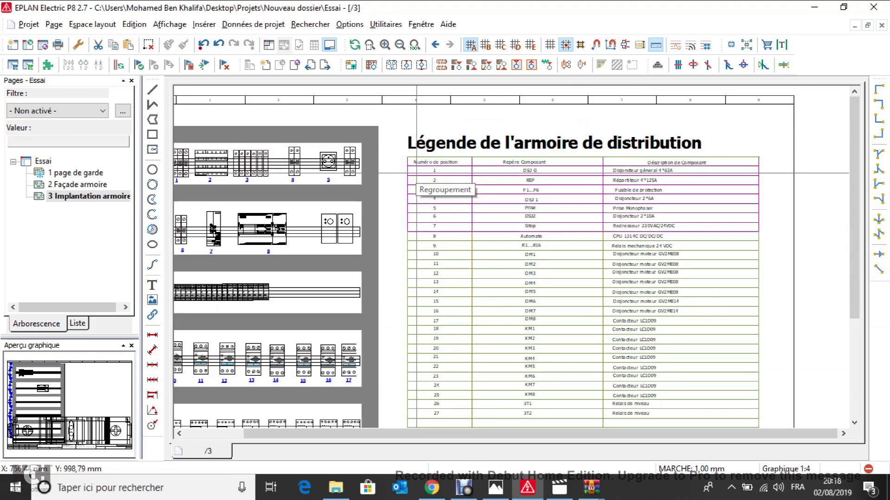
{"action": "left_click", "coordinate": [441, 170]}
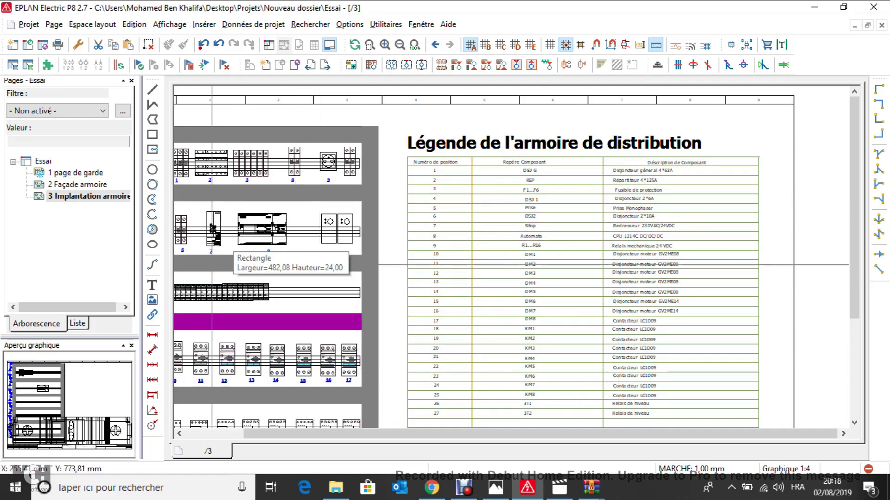
{"action": "scroll", "coordinate": [233, 240], "scroll_direction": "down", "scroll_amount": 1}
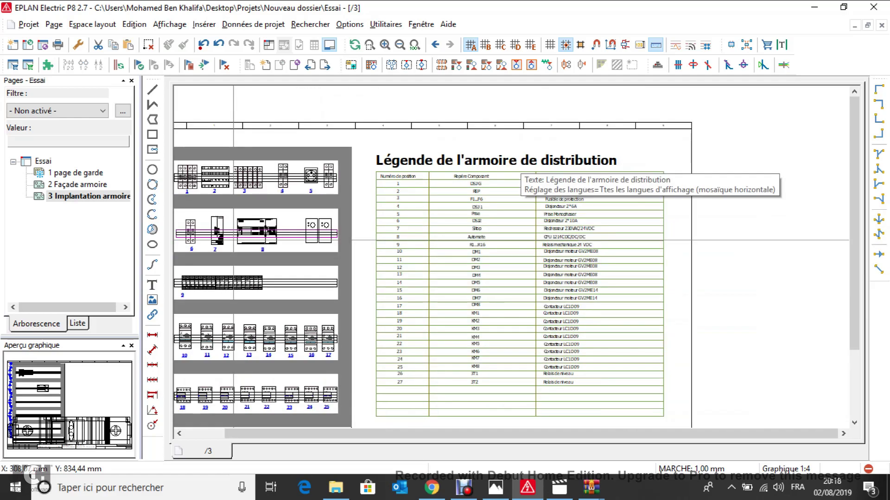
{"action": "scroll", "coordinate": [520, 163], "scroll_direction": "down", "scroll_amount": 1}
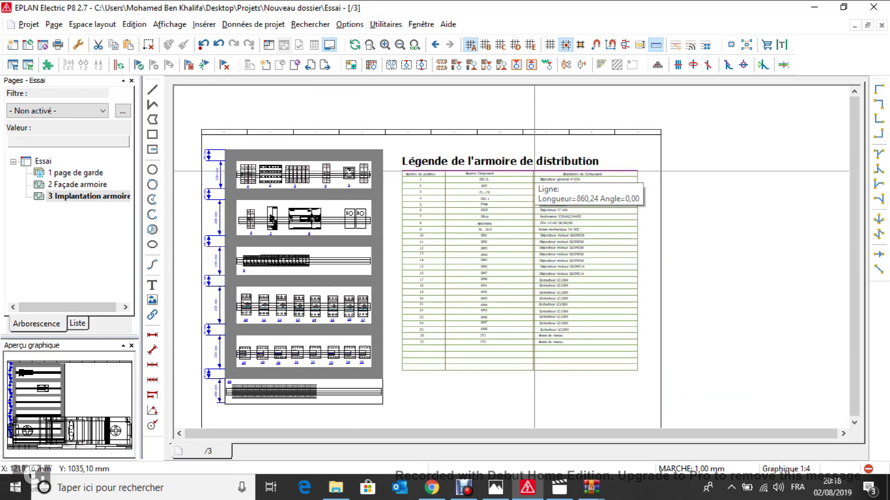
{"action": "scroll", "coordinate": [535, 171], "scroll_direction": "down", "scroll_amount": 1}
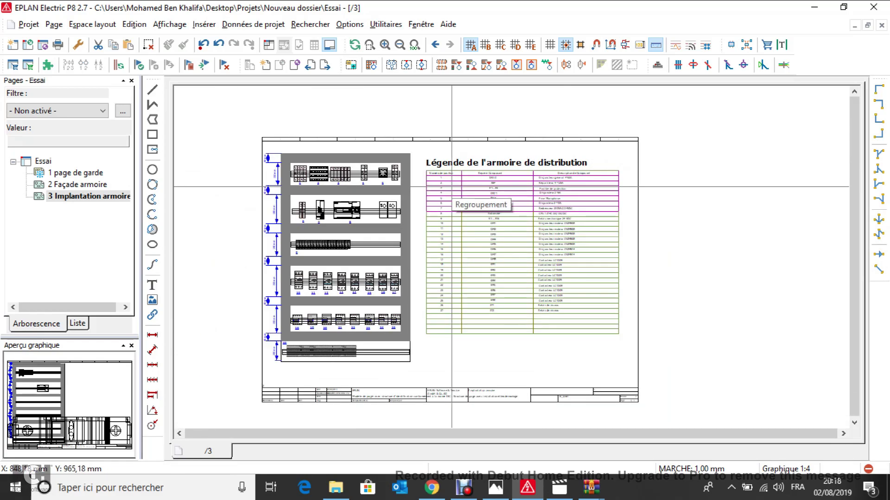